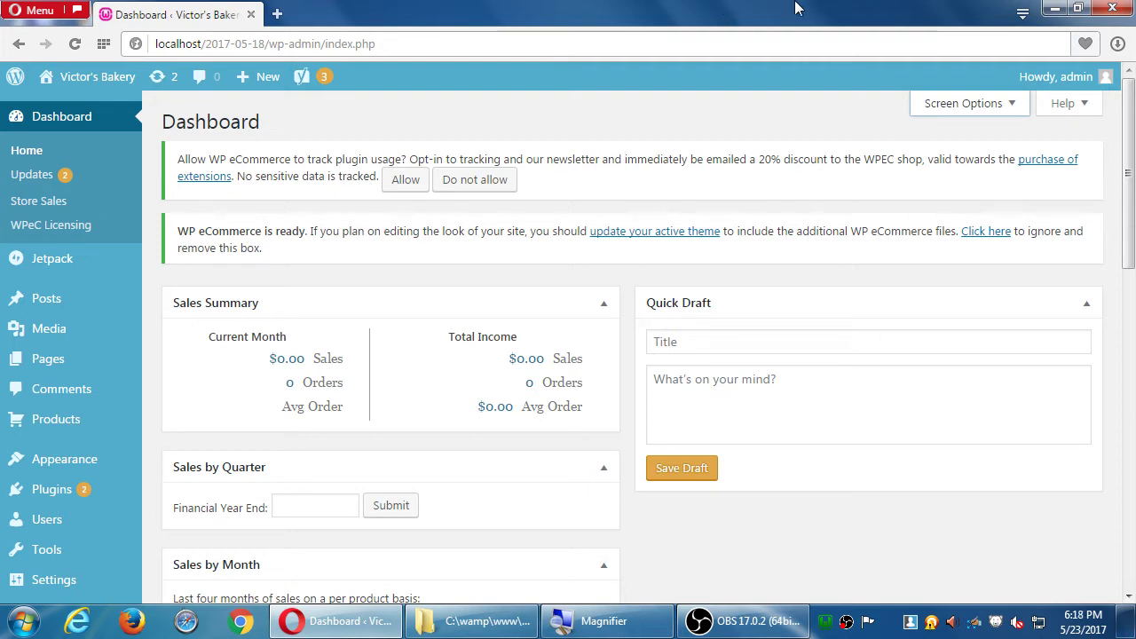
# Open the WP eCommerce Store page from the Settings admin menu.
pyautogui.scroll(-4, 687, 142)
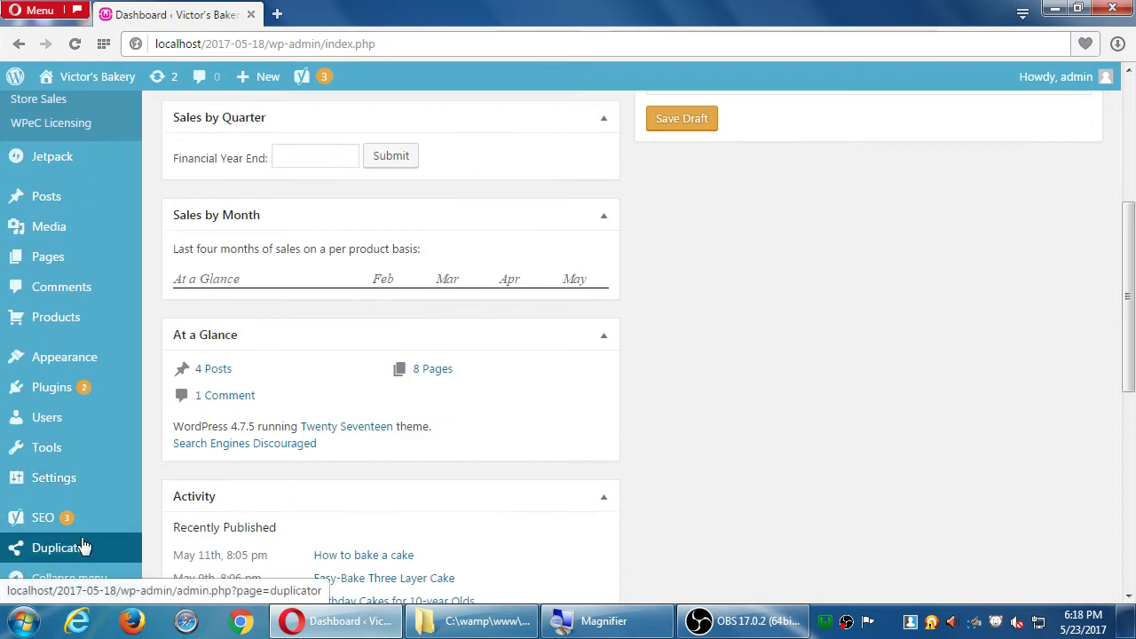
pyautogui.moveTo(93, 485)
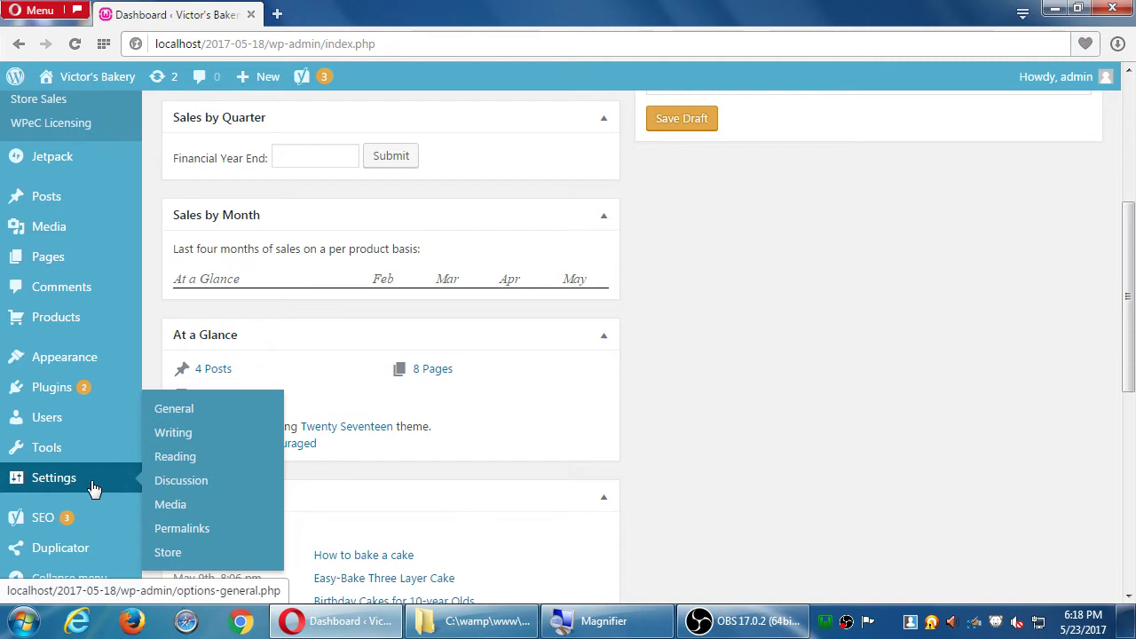
pyautogui.click(174, 553)
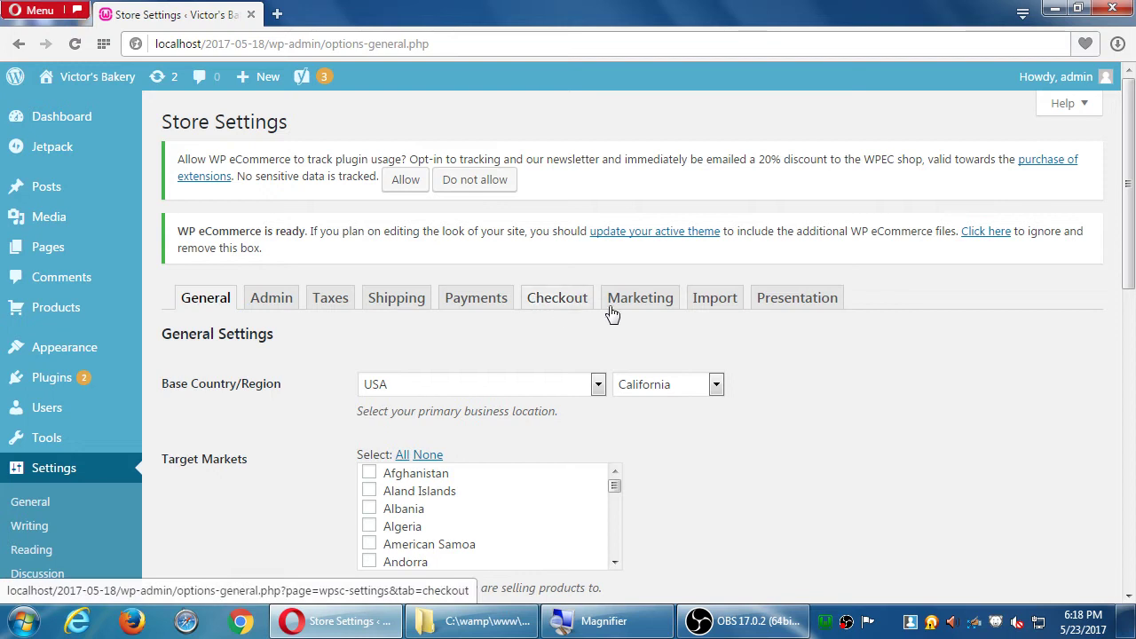
# On the Checkout tab, leave 'Users can checkout without a user account' selected.
pyautogui.click(558, 307)
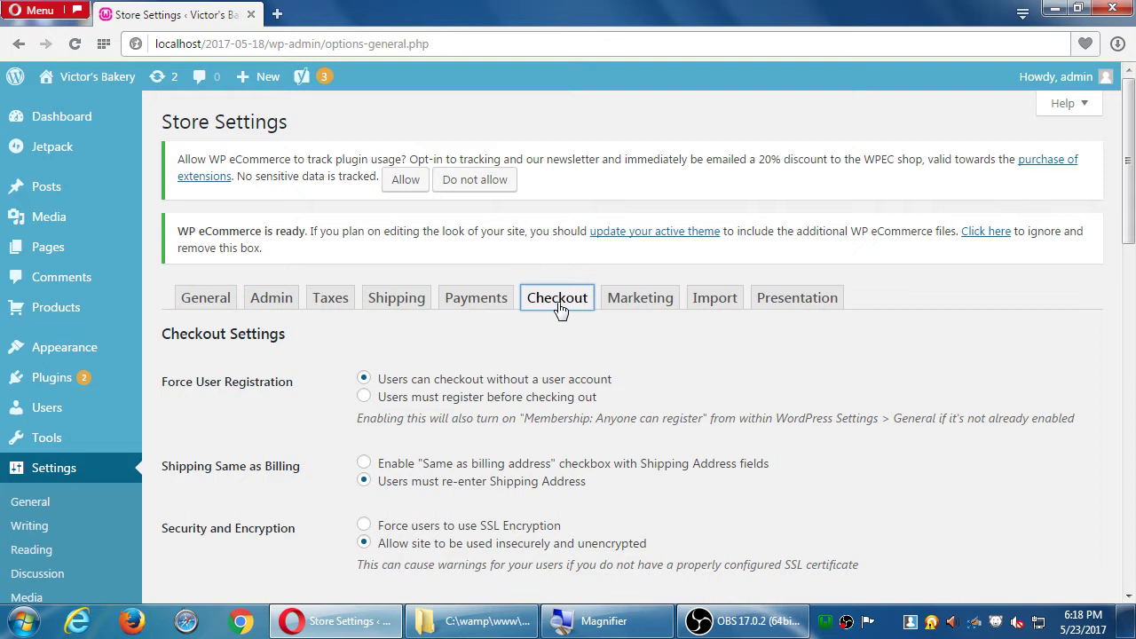
pyautogui.click(569, 404)
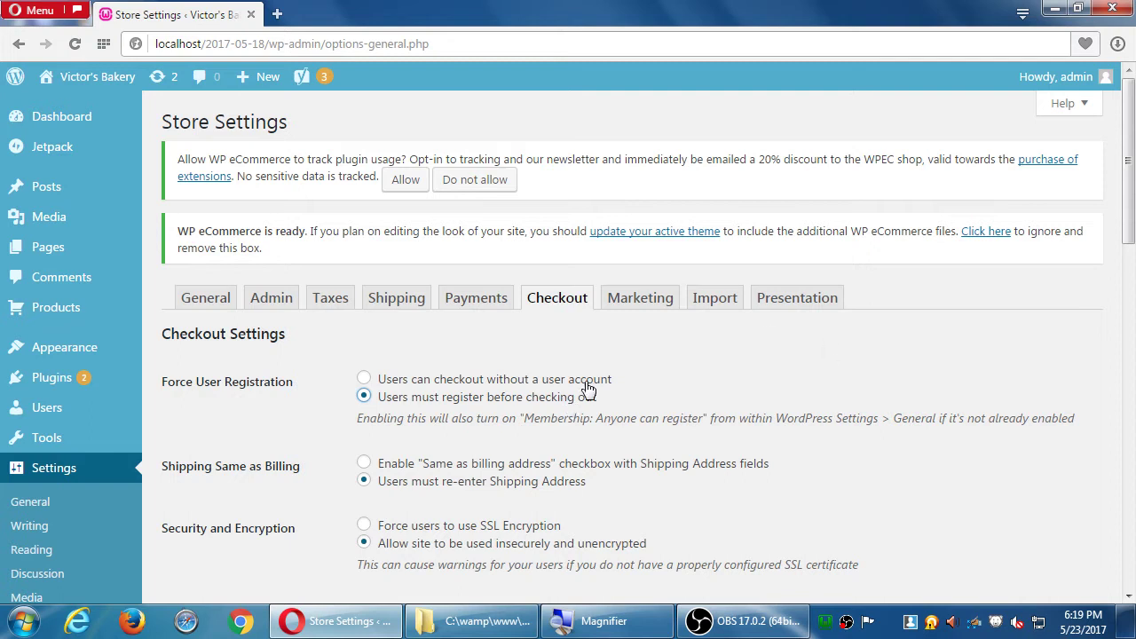
pyautogui.click(587, 387)
# Under Shipping Same as Billing, choose 'Enable "Same as billing address" checkbox with Shipping Address fields'.
pyautogui.scroll(-1, 647, 347)
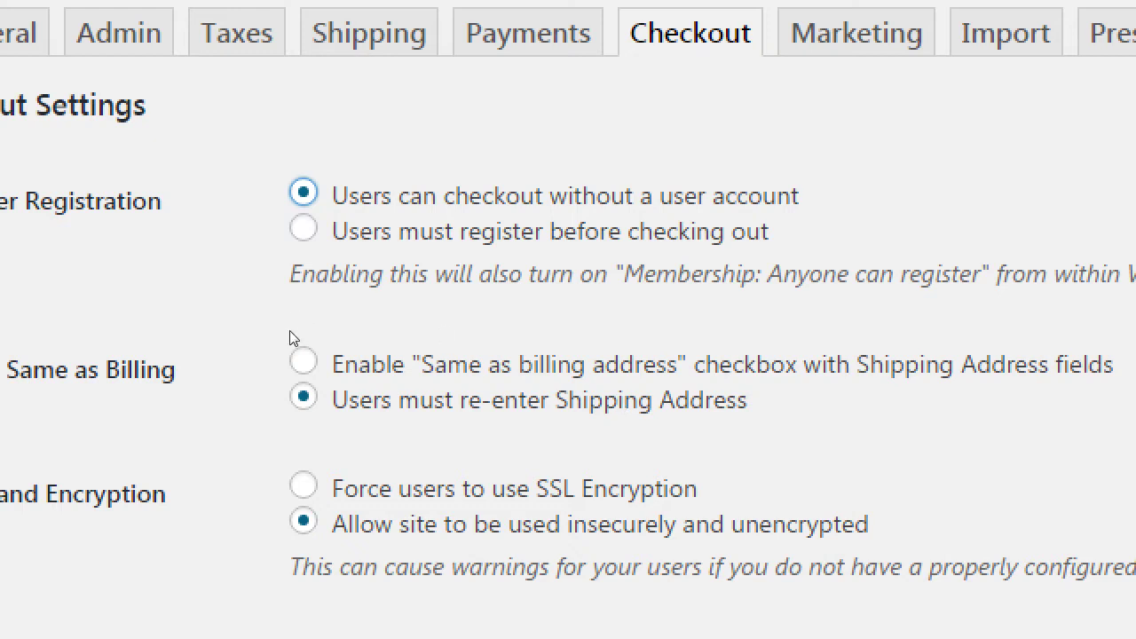
pyautogui.click(368, 379)
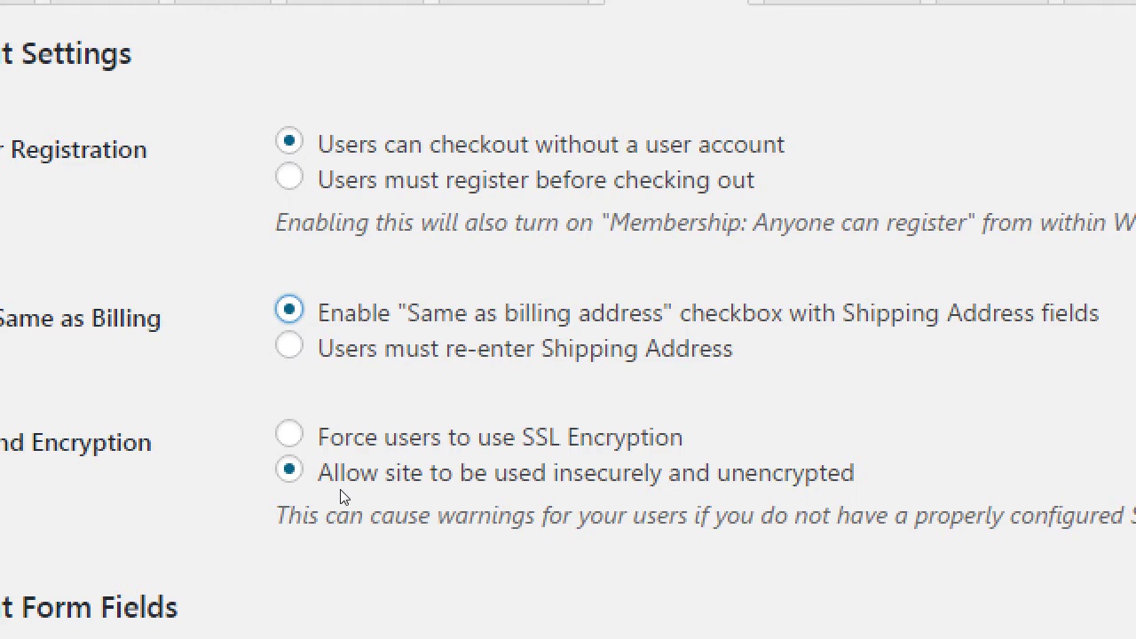
pyautogui.scroll(-1, 344, 510)
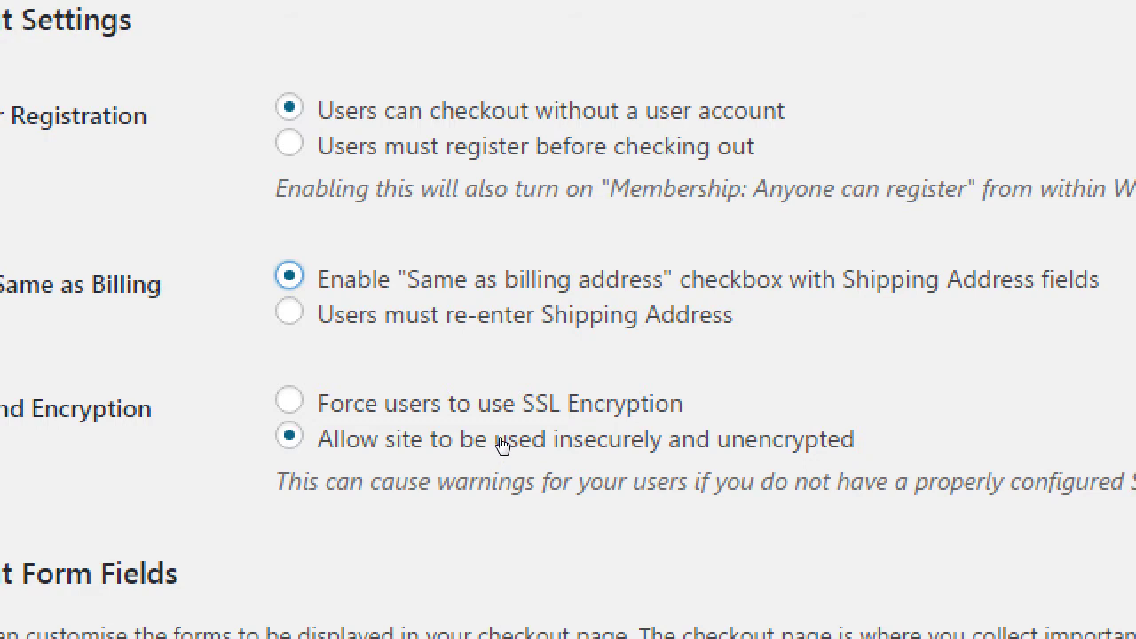
pyautogui.press('Tab')
pyautogui.press('Up')
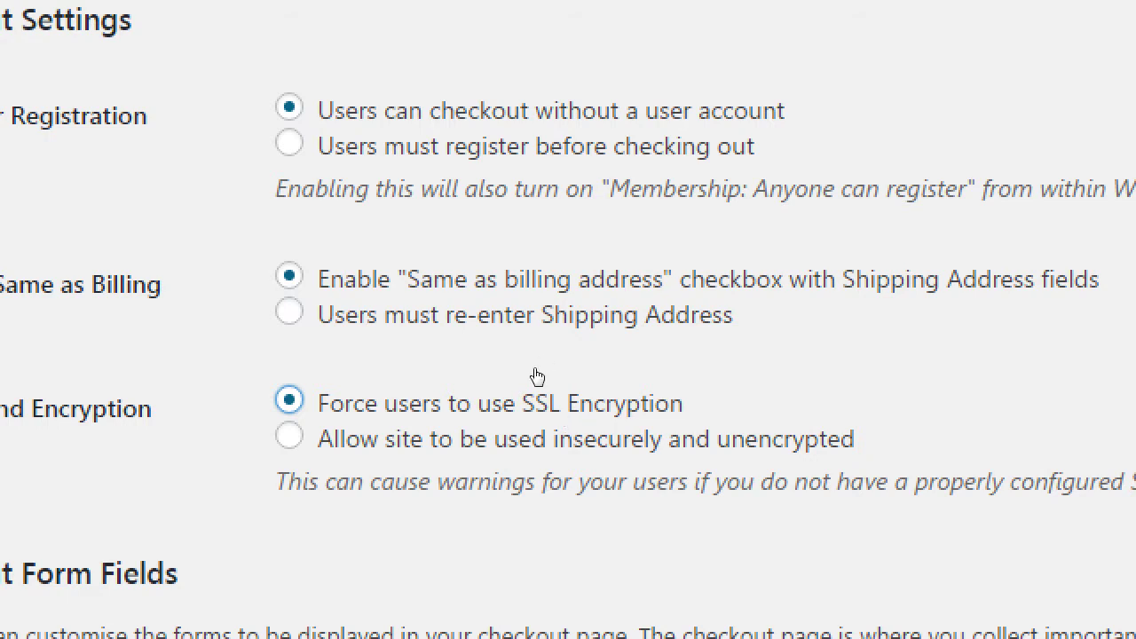
pyautogui.press('Down')
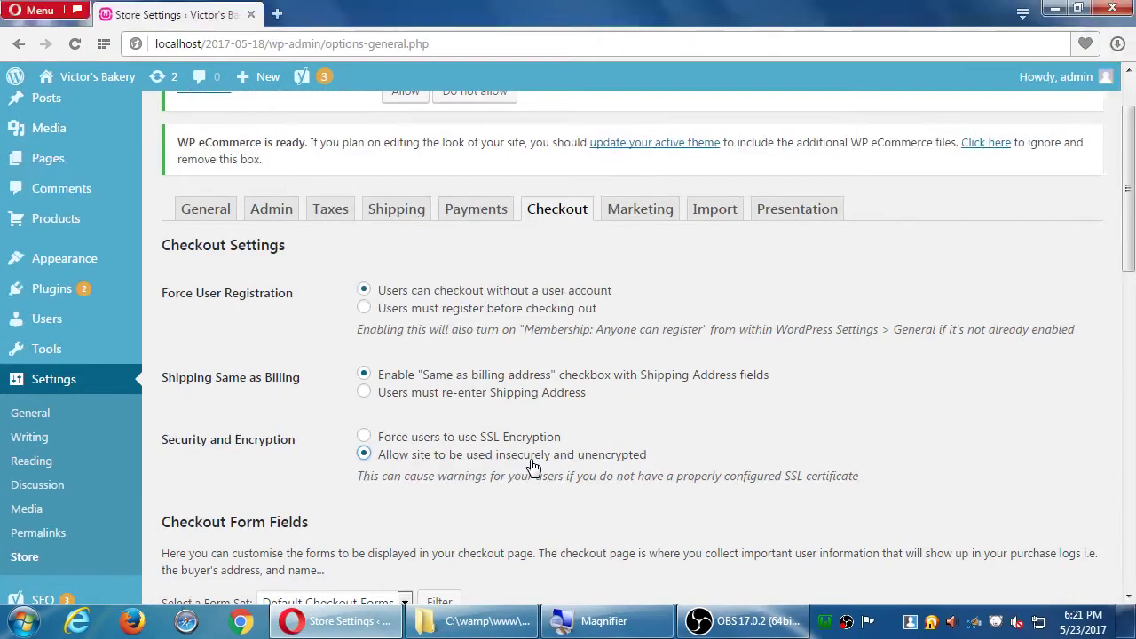
# Launch Notepad and head the note 'Settings > Store > Checkout'.
pyautogui.press('super')
pyautogui.write('note')
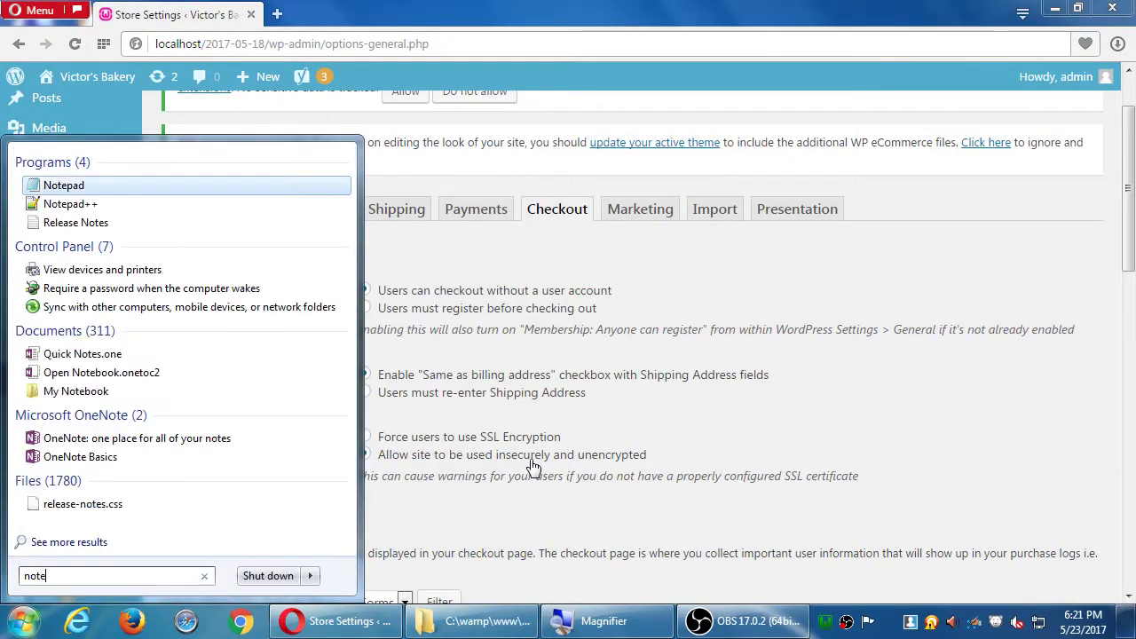
pyautogui.press('Return')
pyautogui.moveTo(496, 472); pyautogui.dragTo(542, 495)
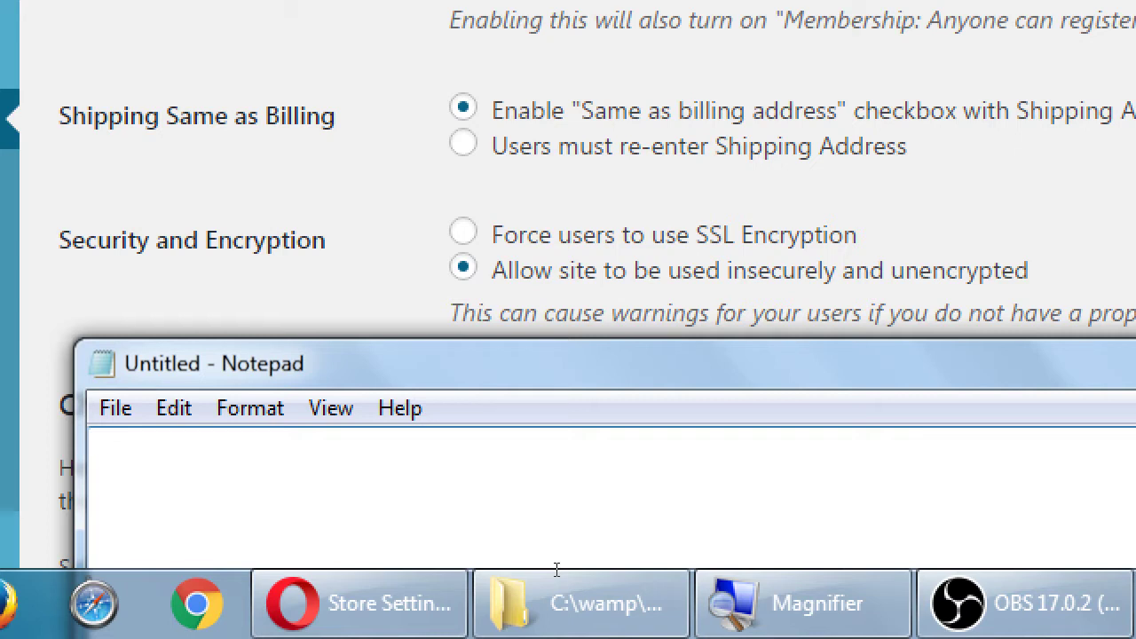
pyautogui.write('Settings > ')
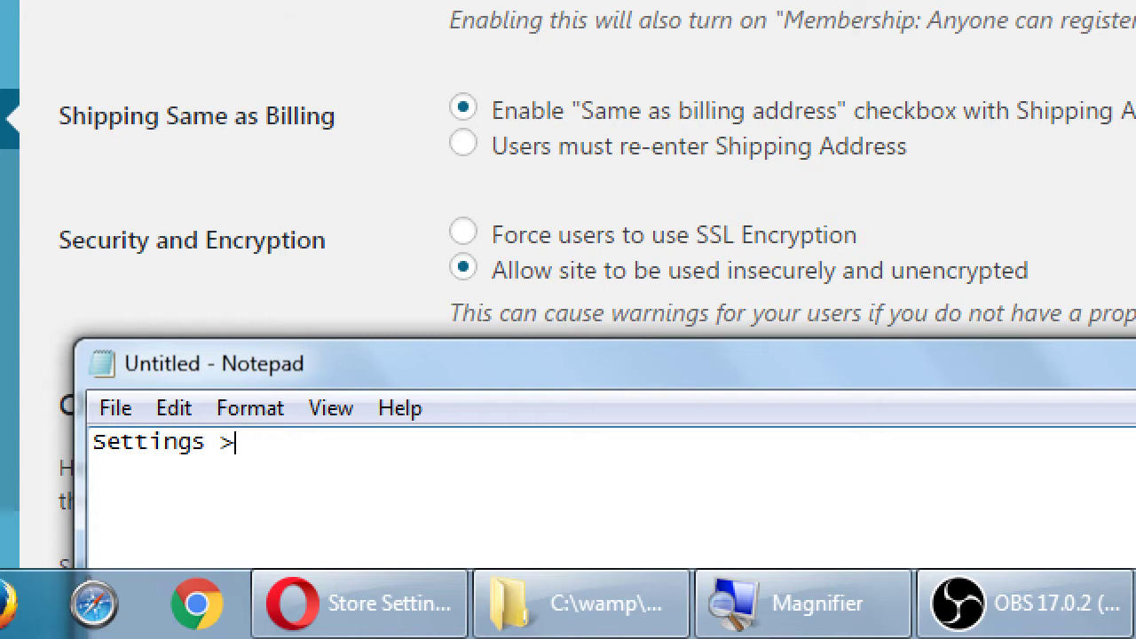
pyautogui.write('Store > ')
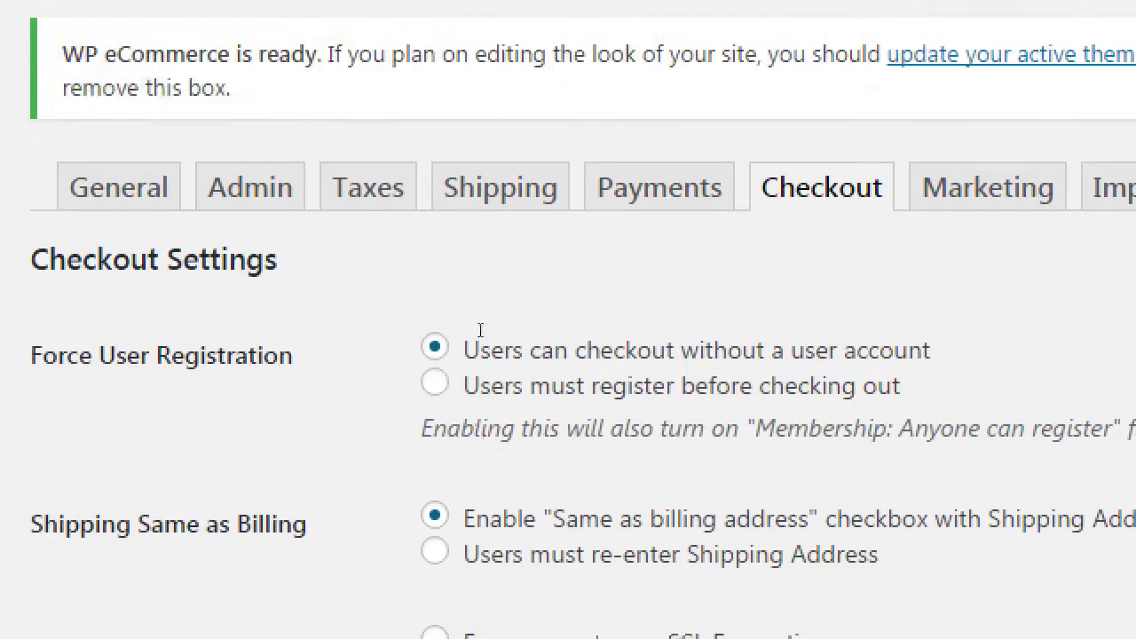
pyautogui.write('Checkout')
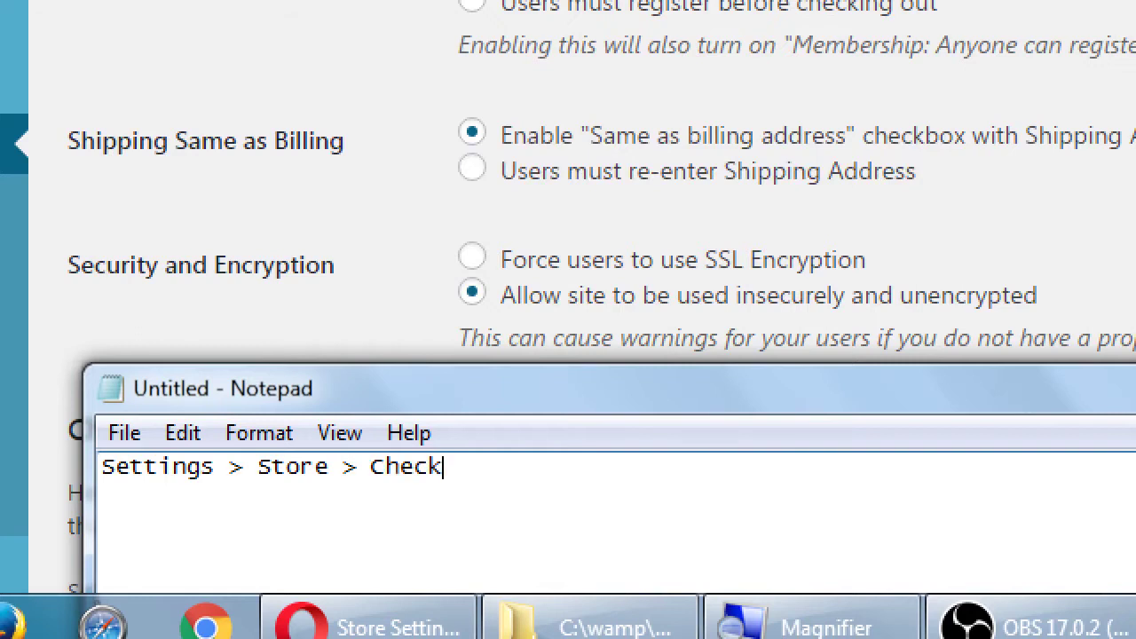
# Add the indented line 'Do not turn on "Force SSL" UNLESS you have SSL activated'.
pyautogui.press('Return')
pyautogui.press('Tab')
pyautogui.write('Do not turn on ')
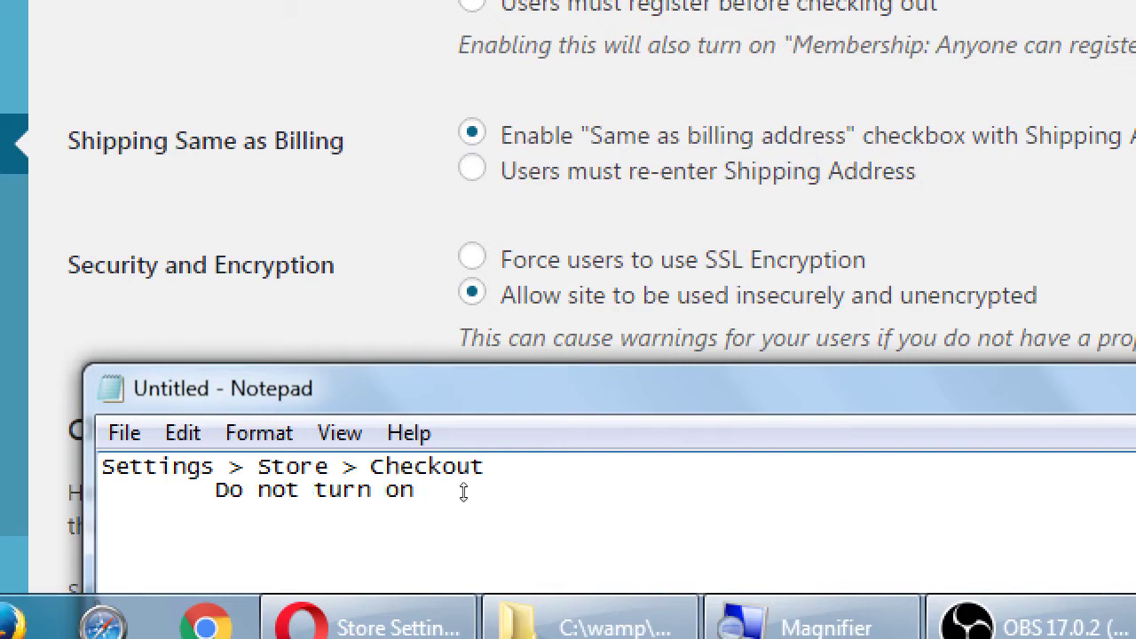
pyautogui.write('"Force S')
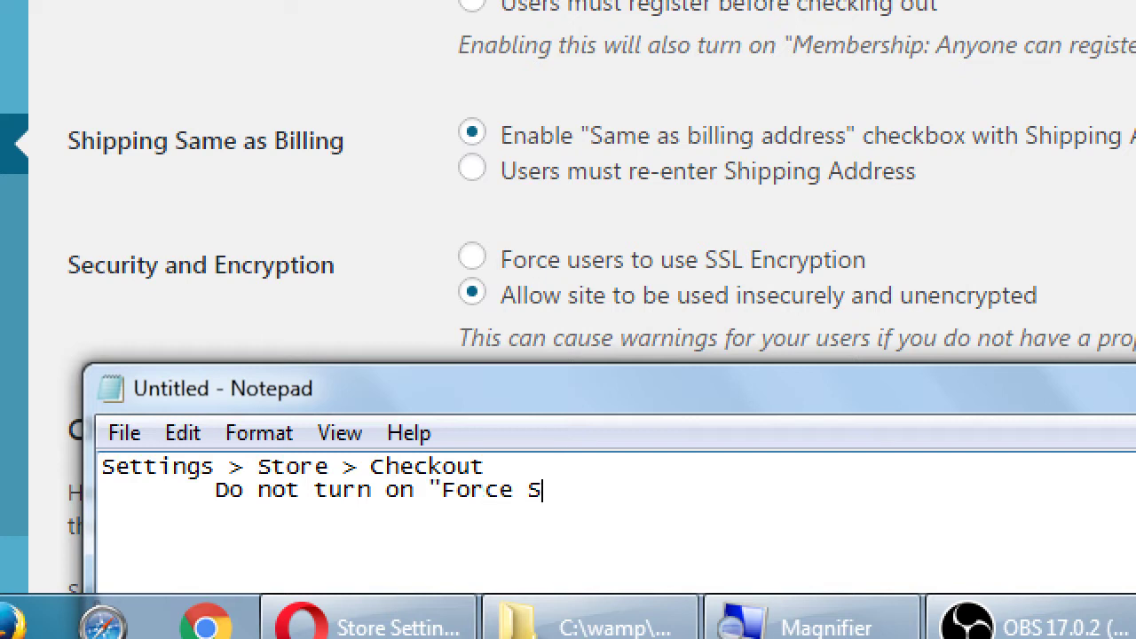
pyautogui.write('SL" UNELS')
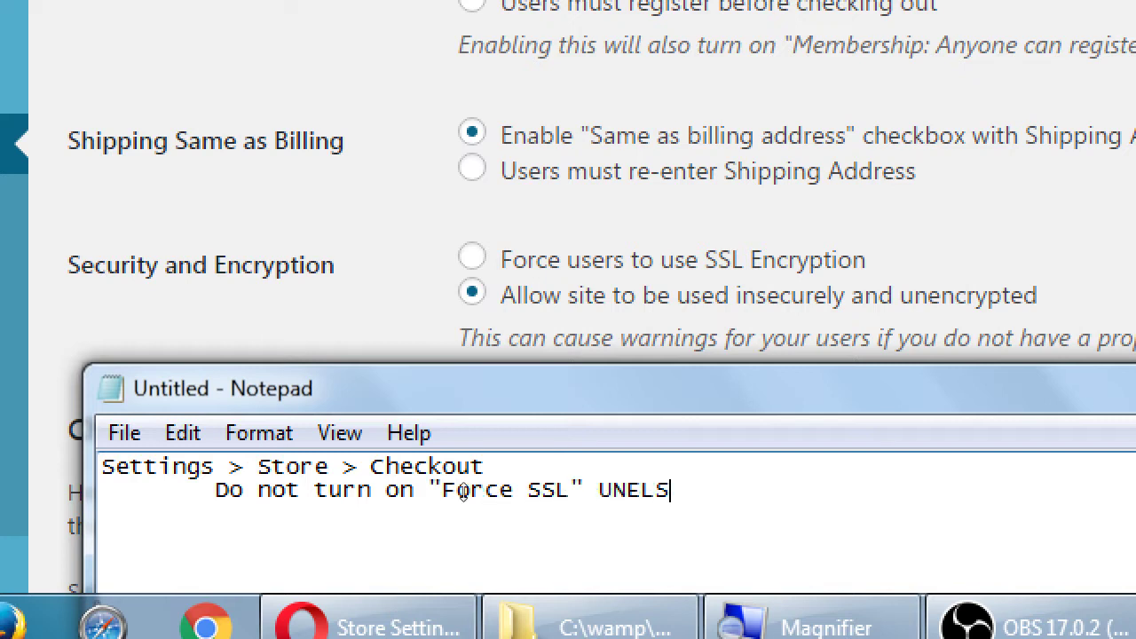
pyautogui.press('BackSpace')
pyautogui.press('BackSpace')
pyautogui.press('BackSpace')
pyautogui.write('LESS you hav')
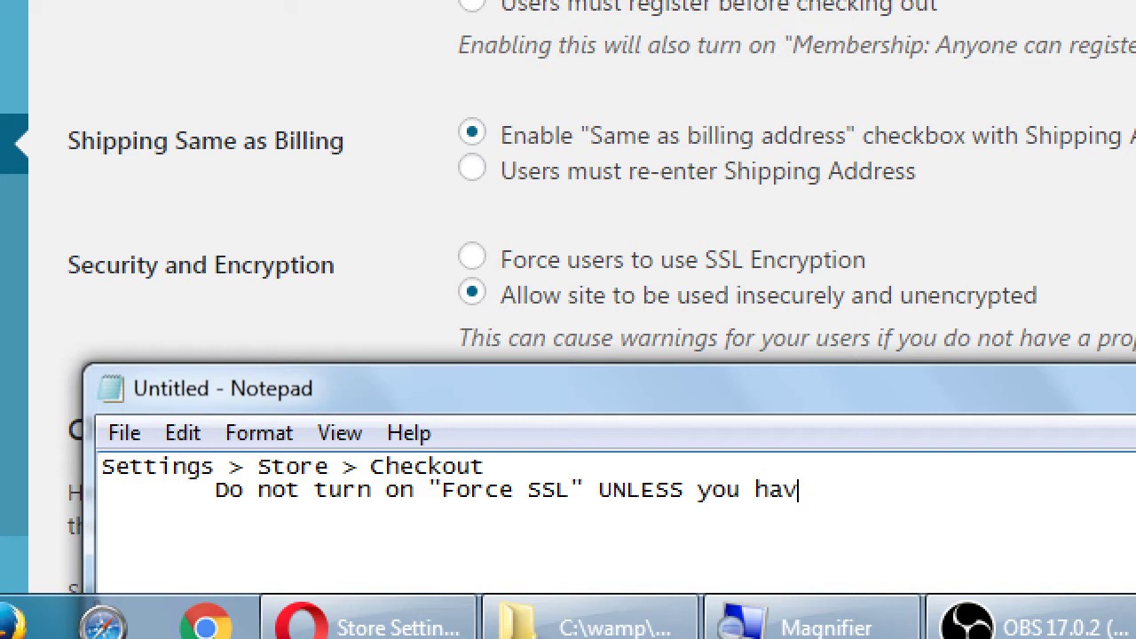
pyautogui.write('e SSL activated')
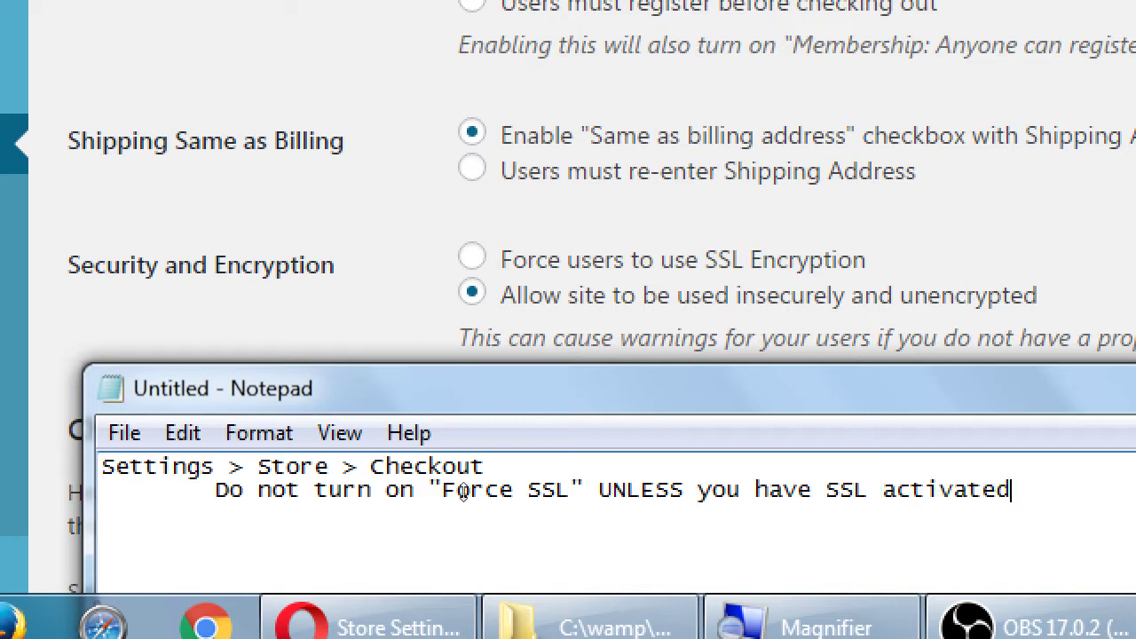
# Continue with 'on your site. (SSL = Extra feature you paid for when you bought your site)' and start saving.
pyautogui.press('Return')
pyautogui.press('Tab')
pyautogui.press('Tab')
pyautogui.write('on your sit')
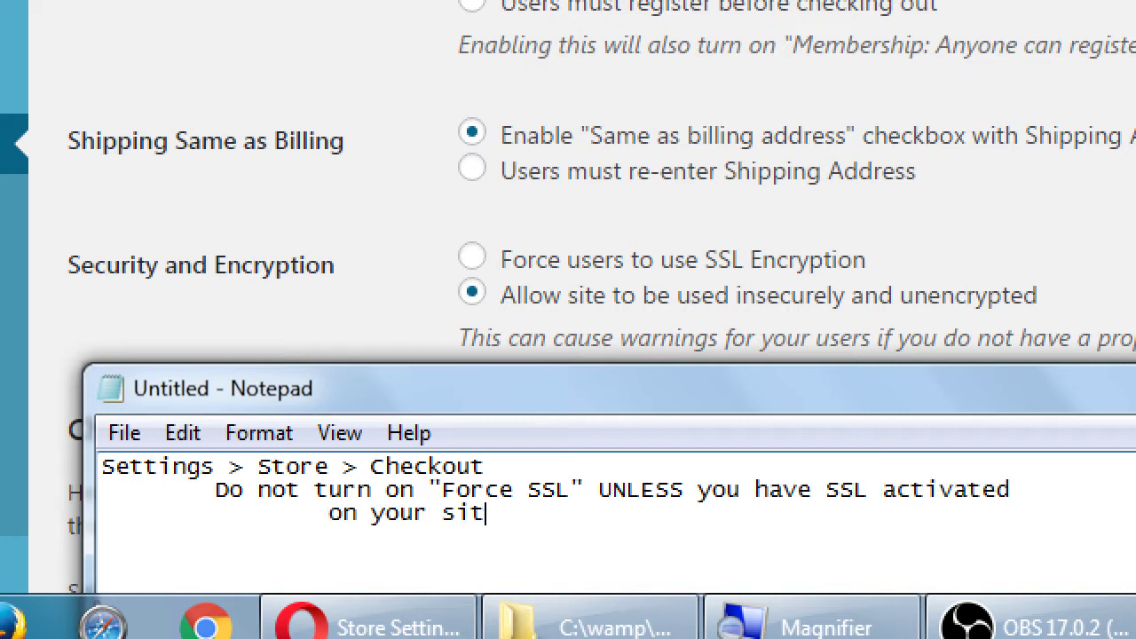
pyautogui.write('e. (SSL = Extra fe')
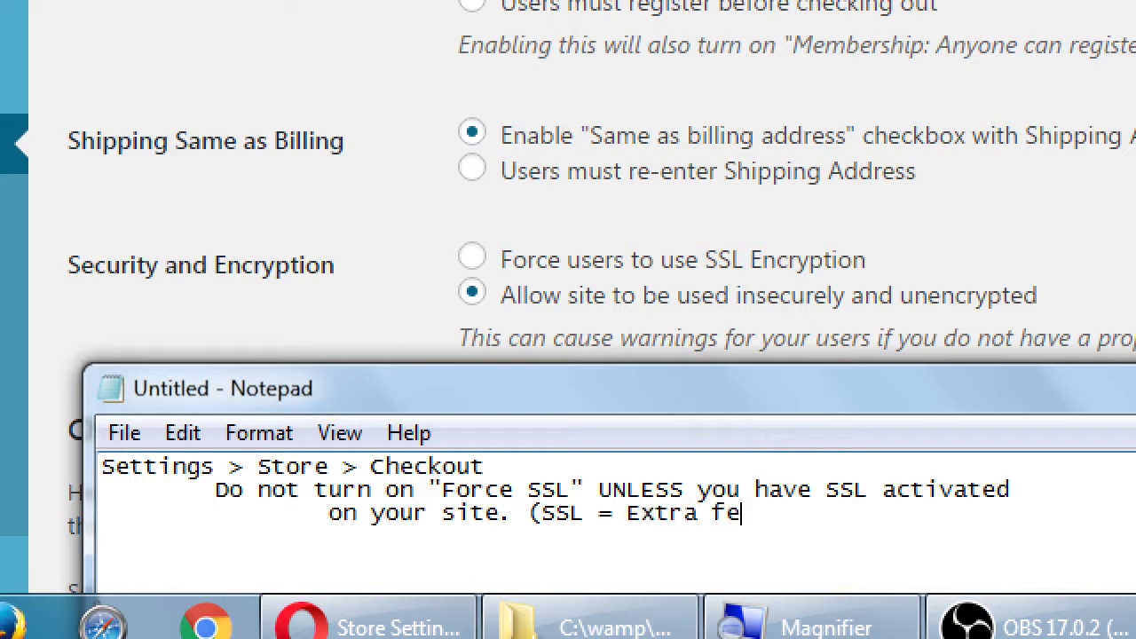
pyautogui.write('ature you paid for')
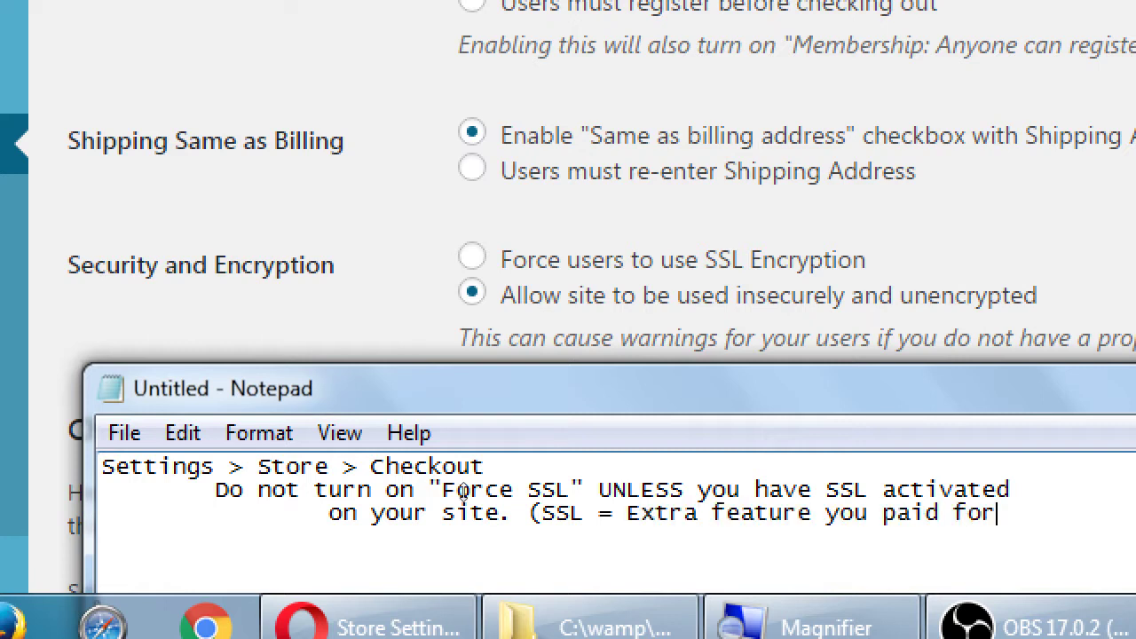
pyautogui.write(' when')
pyautogui.press('Return')
pyautogui.press('Tab')
pyautogui.press('Tab')
pyautogui.write('6y')
pyautogui.press('BackSpace')
pyautogui.press('BackSpace')
pyautogui.write('you bought your site')
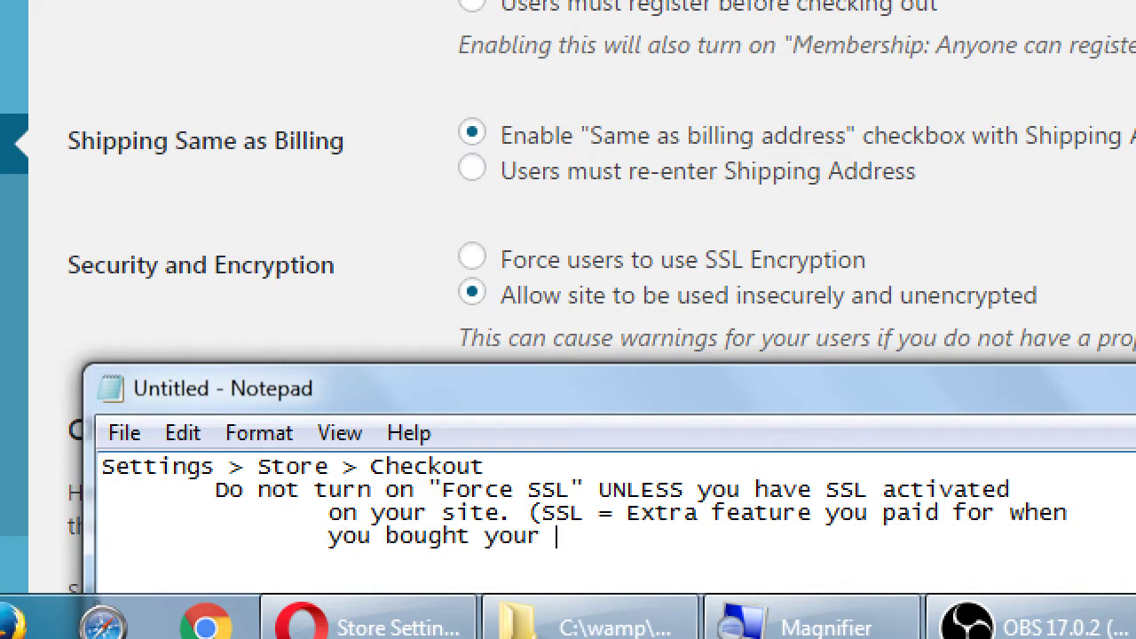
pyautogui.write(')')
pyautogui.hotkey('ctrl', 's')
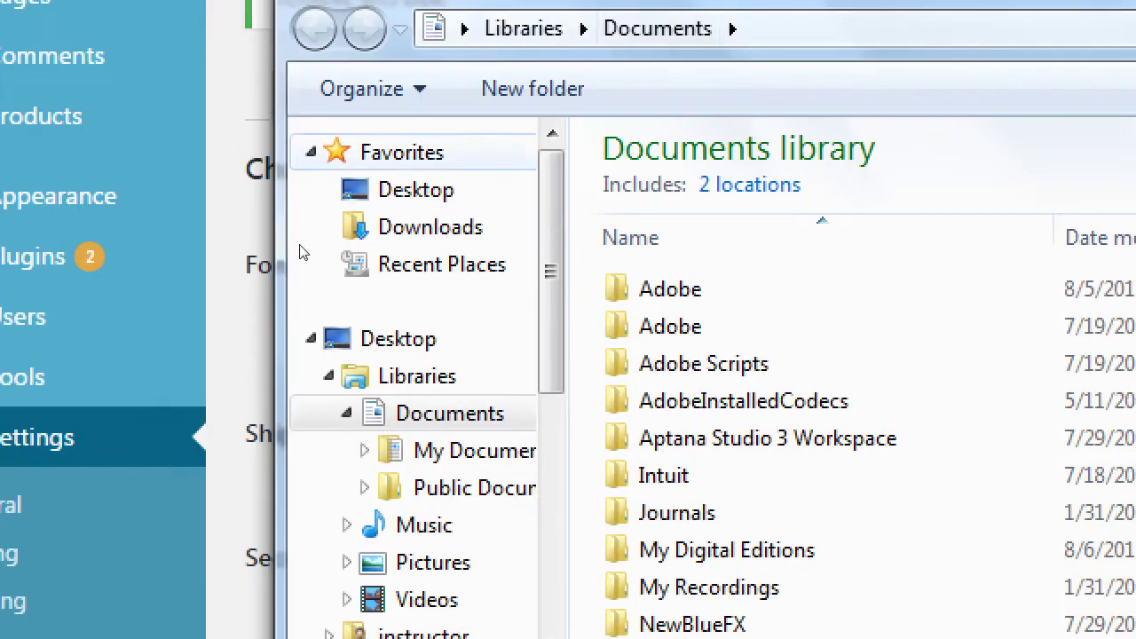
pyautogui.click(416, 189)
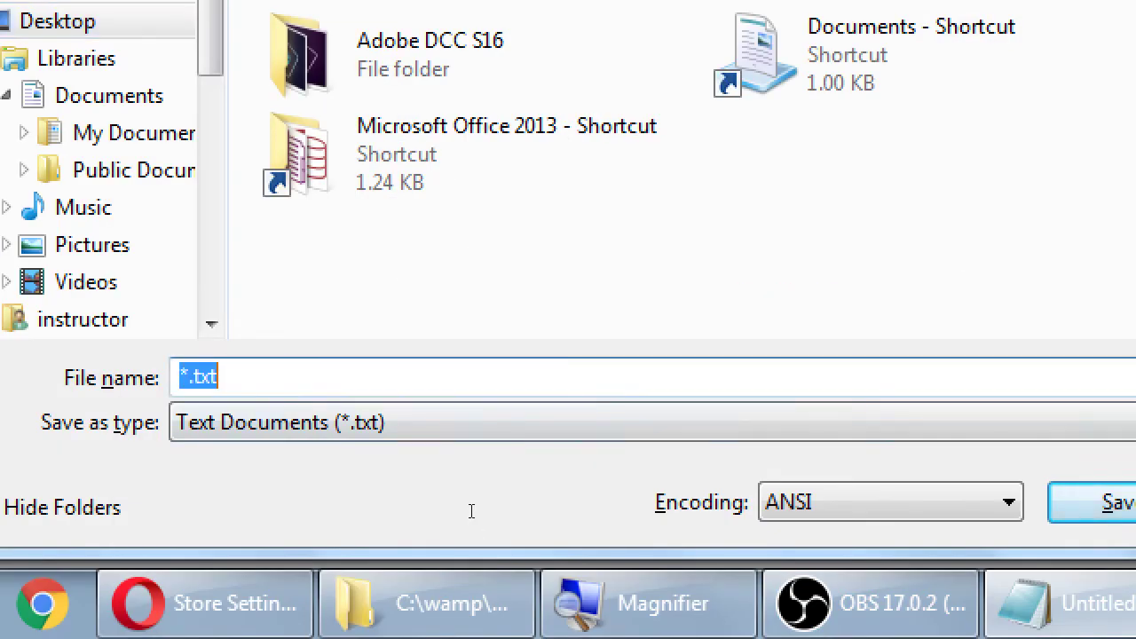
pyautogui.write('201')
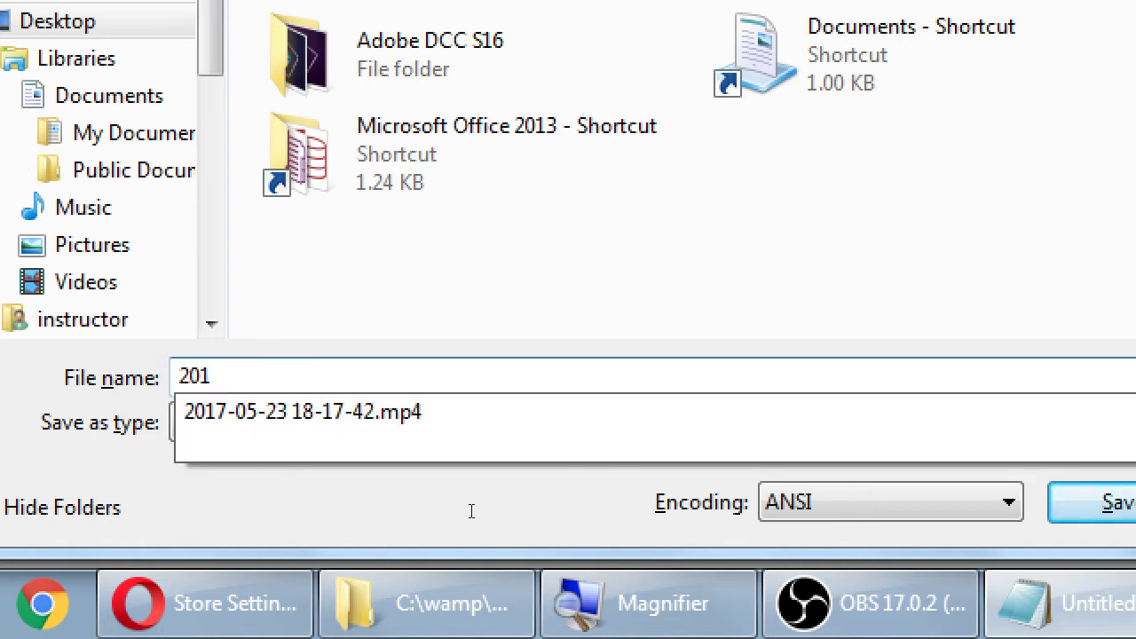
pyautogui.press('Down')
pyautogui.press('Delete')
pyautogui.press('BackSpace')
pyautogui.press('BackSpace')
pyautogui.press('BackSpace')
pyautogui.press('Return')
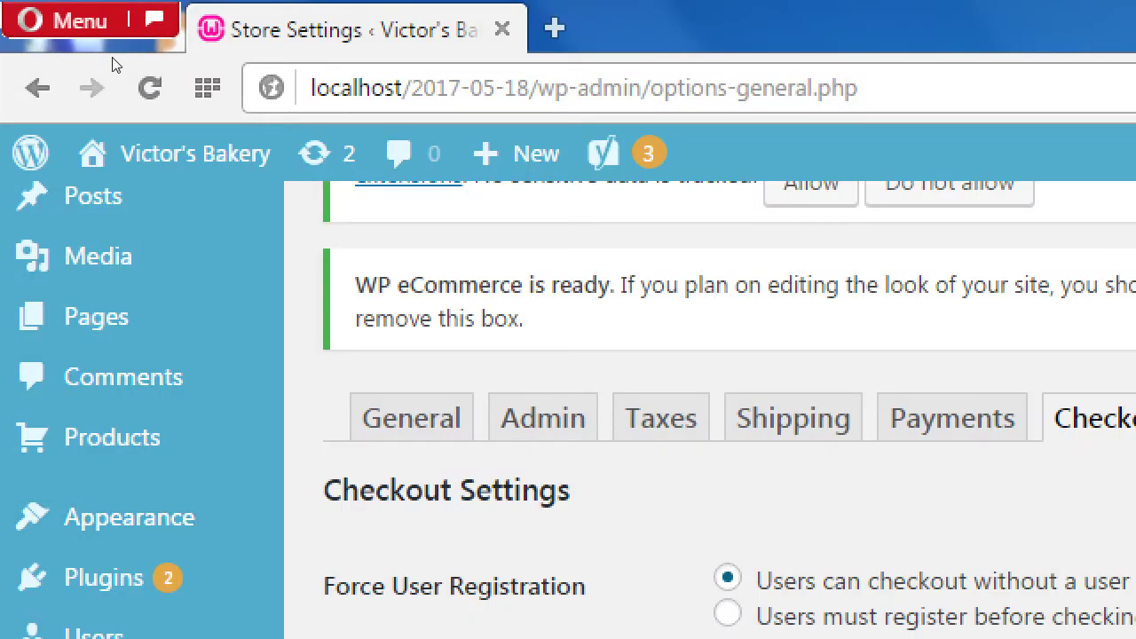
pyautogui.click(553, 28)
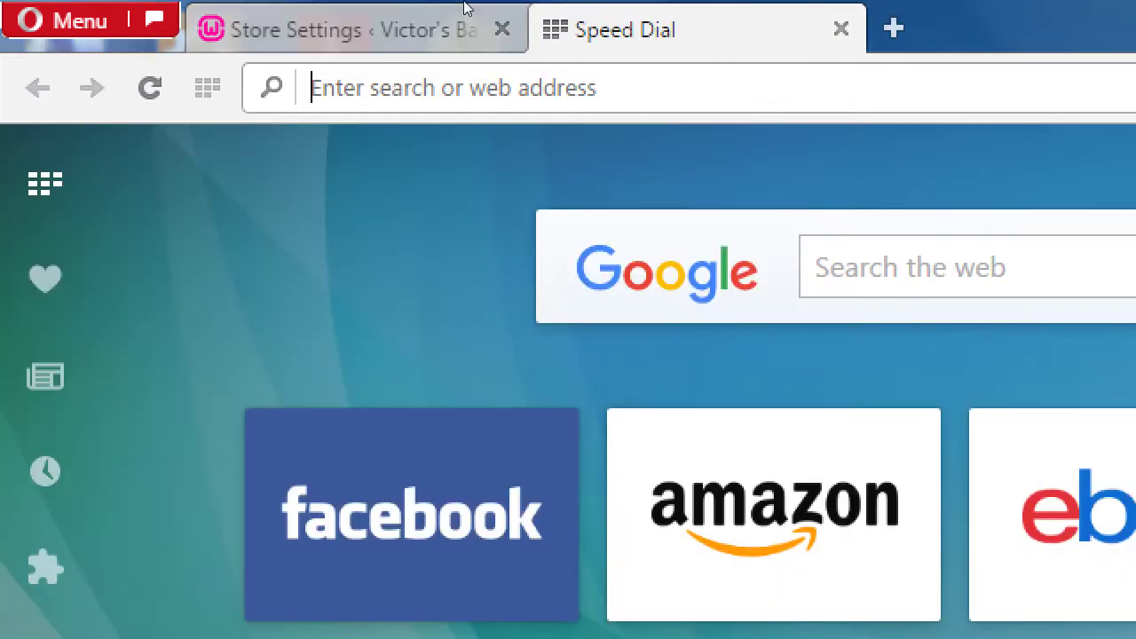
pyautogui.write('americ')
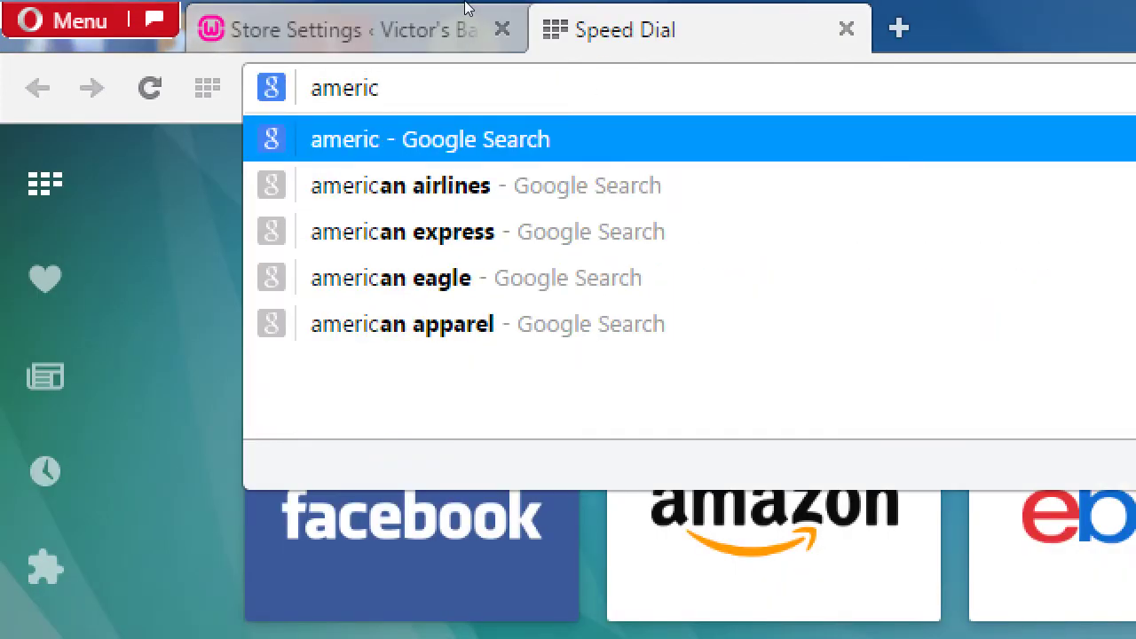
pyautogui.press('BackSpace')
pyautogui.press('BackSpace')
pyautogui.press('BackSpace')
pyautogui.press('BackSpace')
pyautogui.press('BackSpace')
pyautogui.press('BackSpace')
pyautogui.write('bankofa')
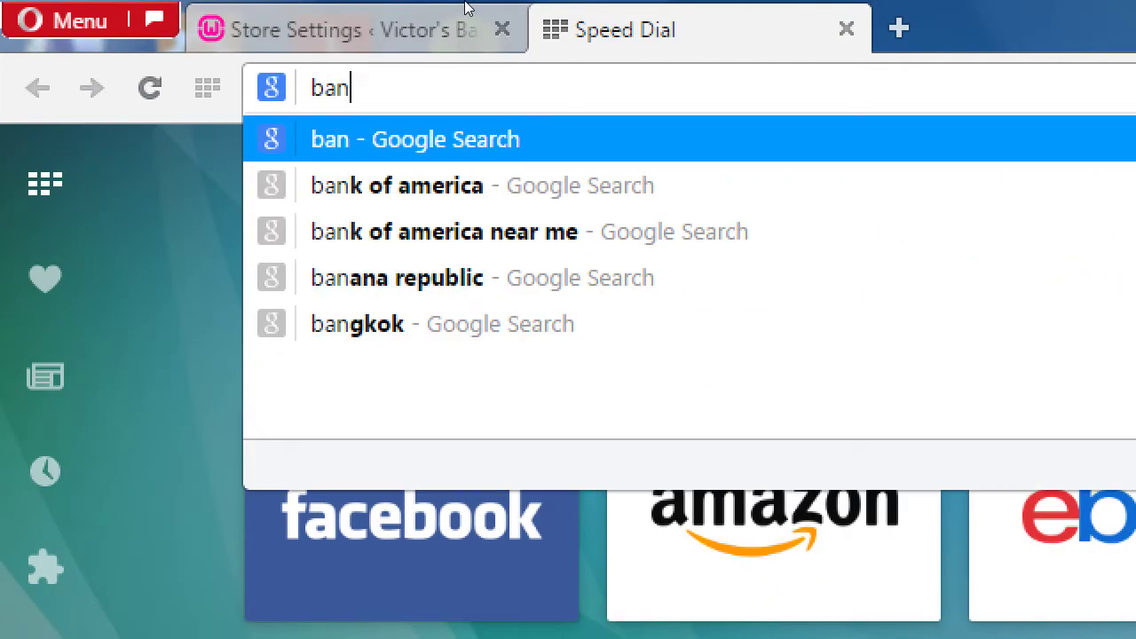
pyautogui.write('merica')
pyautogui.press('BackSpace')
pyautogui.press('BackSpace')
pyautogui.write('america.com')
pyautogui.press('Return')
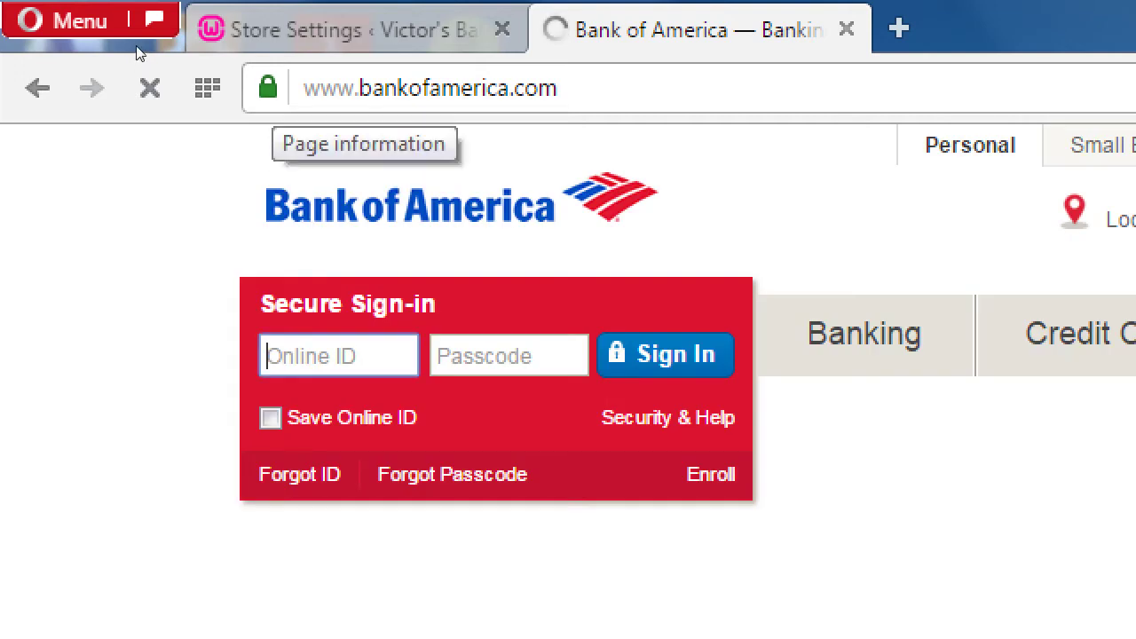
pyautogui.hotkey('ctrl', 'shift', 'Tab')
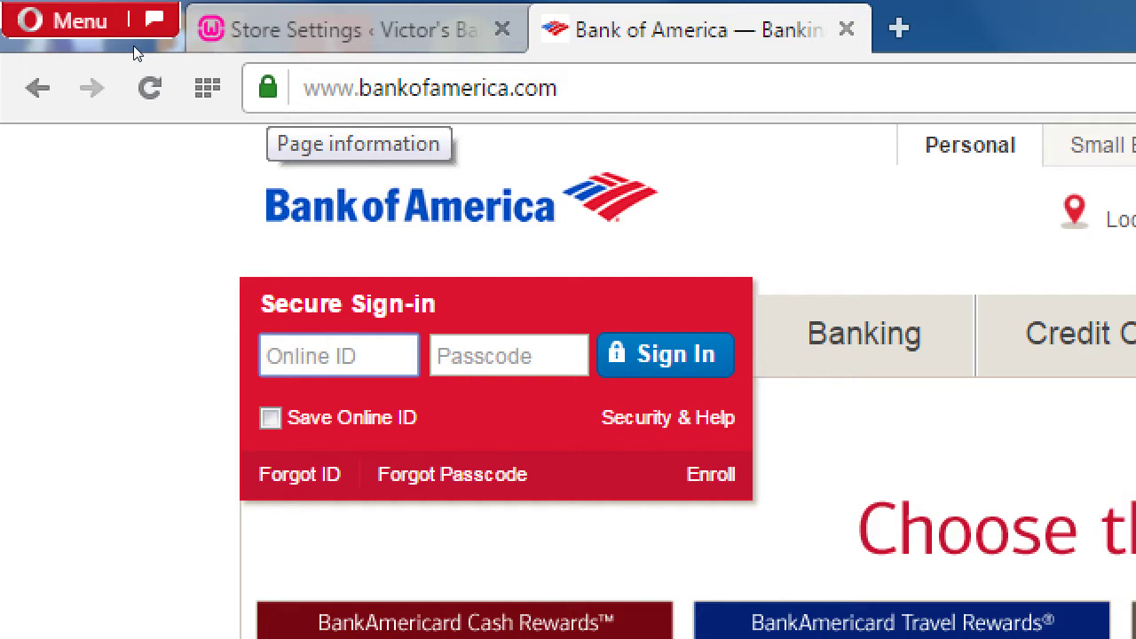
pyautogui.hotkey('ctrl', 'w')
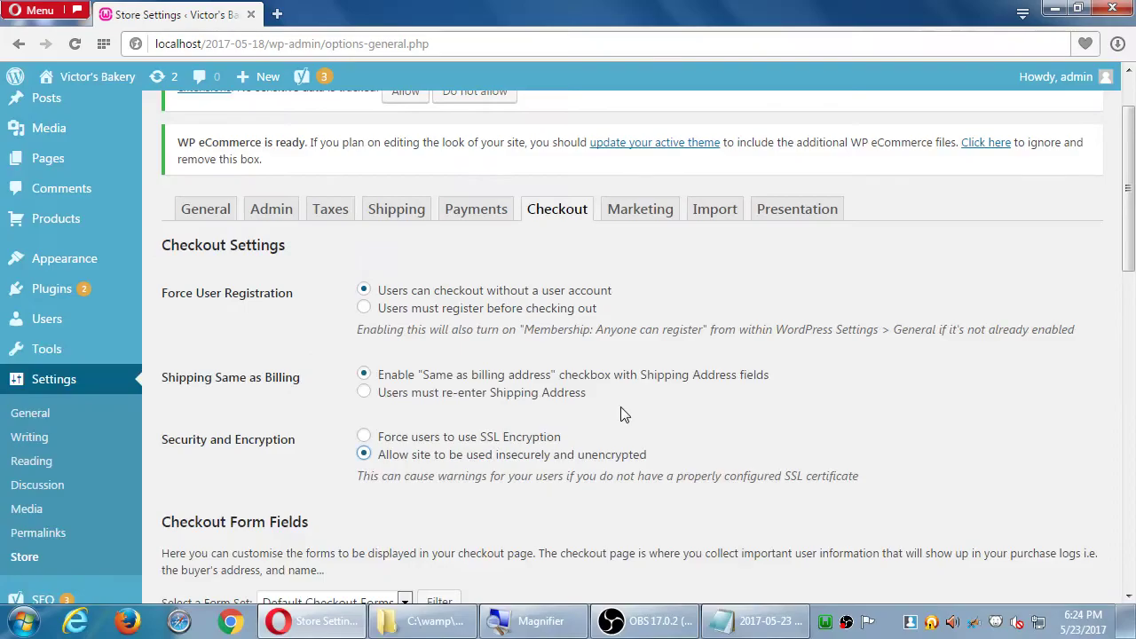
# Add indented lines on buying SSL via GoDaddy/Bluehost/etc and returning to activate it.
pyautogui.click(754, 621)
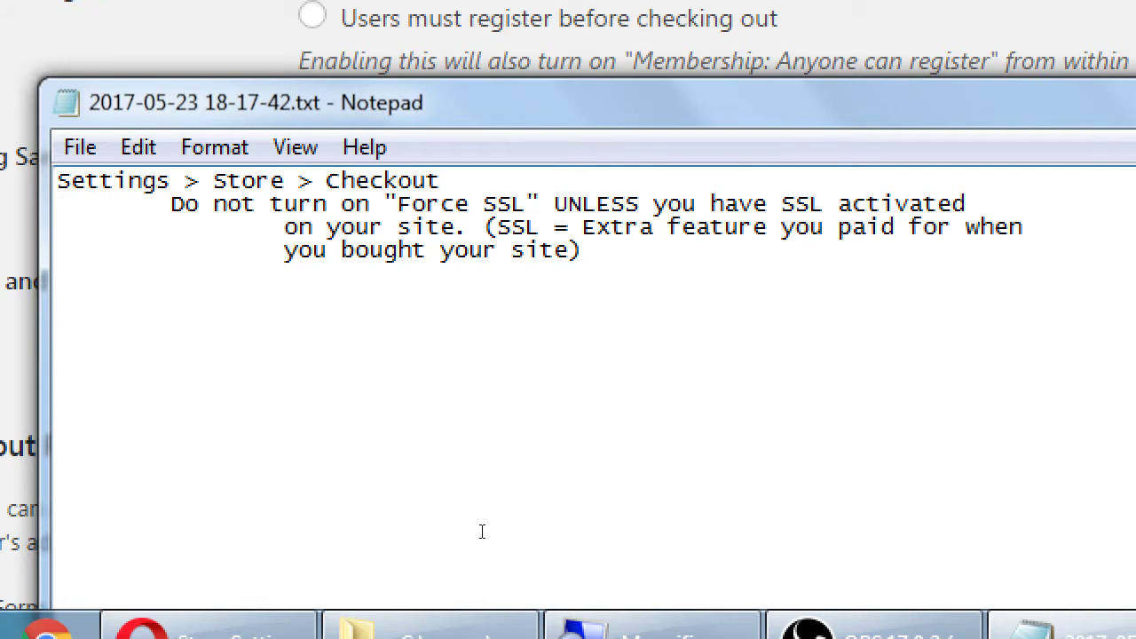
pyautogui.press('Return')
pyautogui.press('Tab')
pyautogui.press('Tab')
pyautogui.write('You purchase')
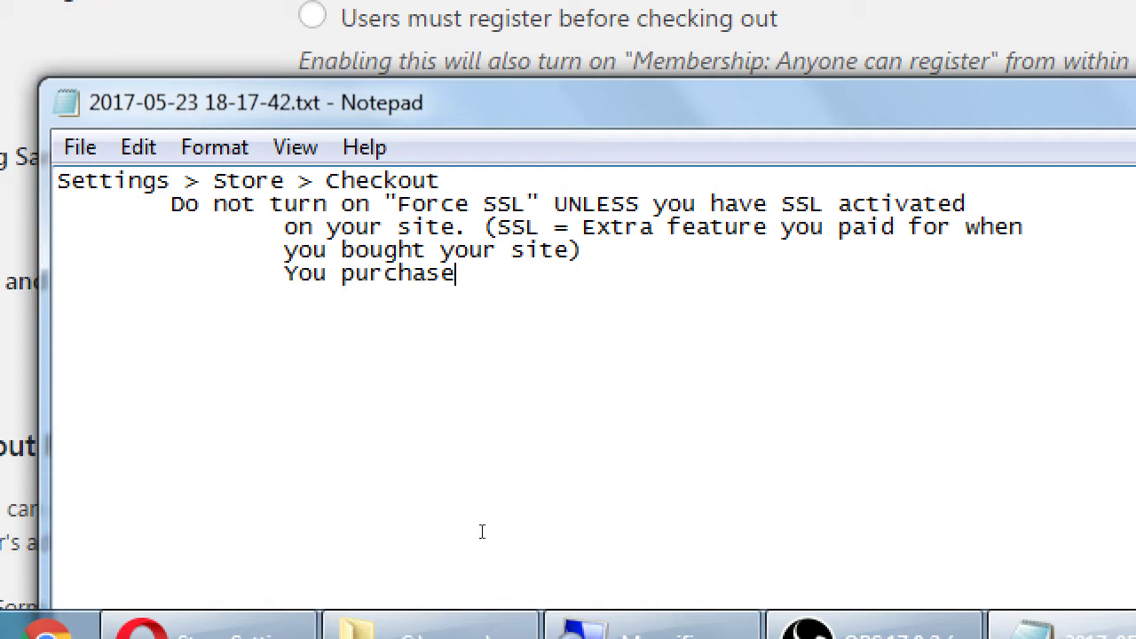
pyautogui.write(' SSL and')
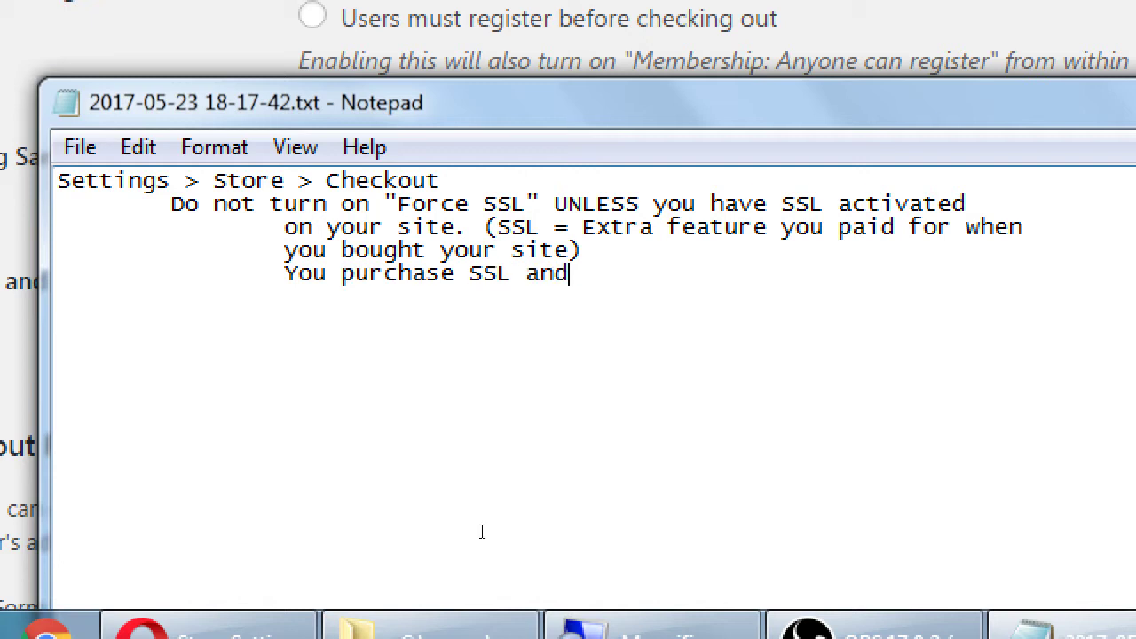
pyautogui.write(' set it up with ')
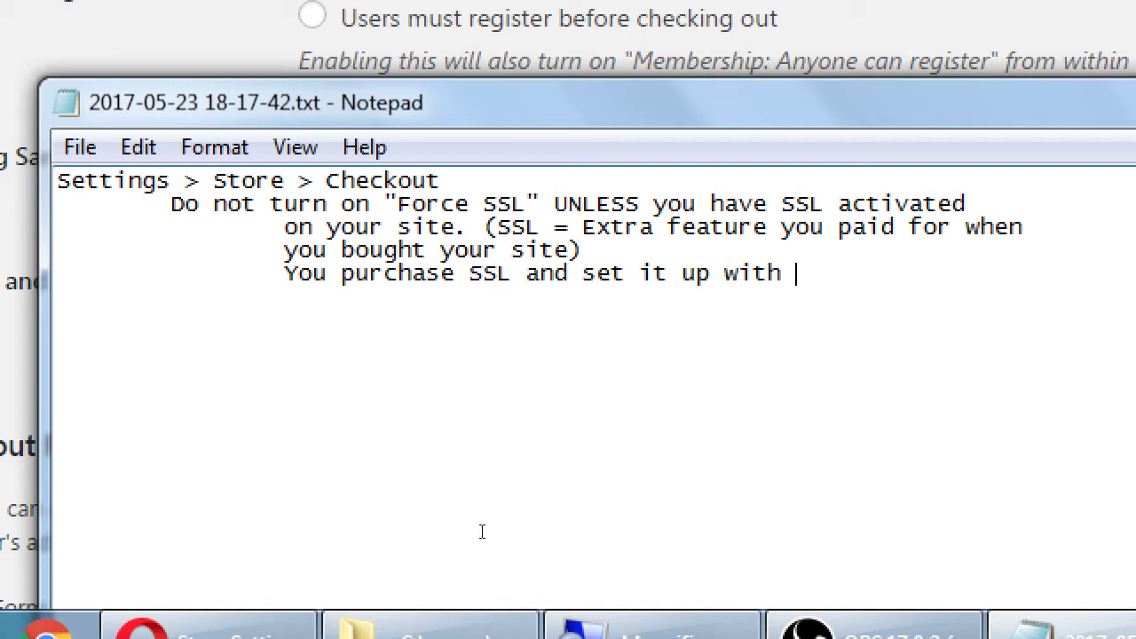
pyautogui.write('GoDaddyBlue')
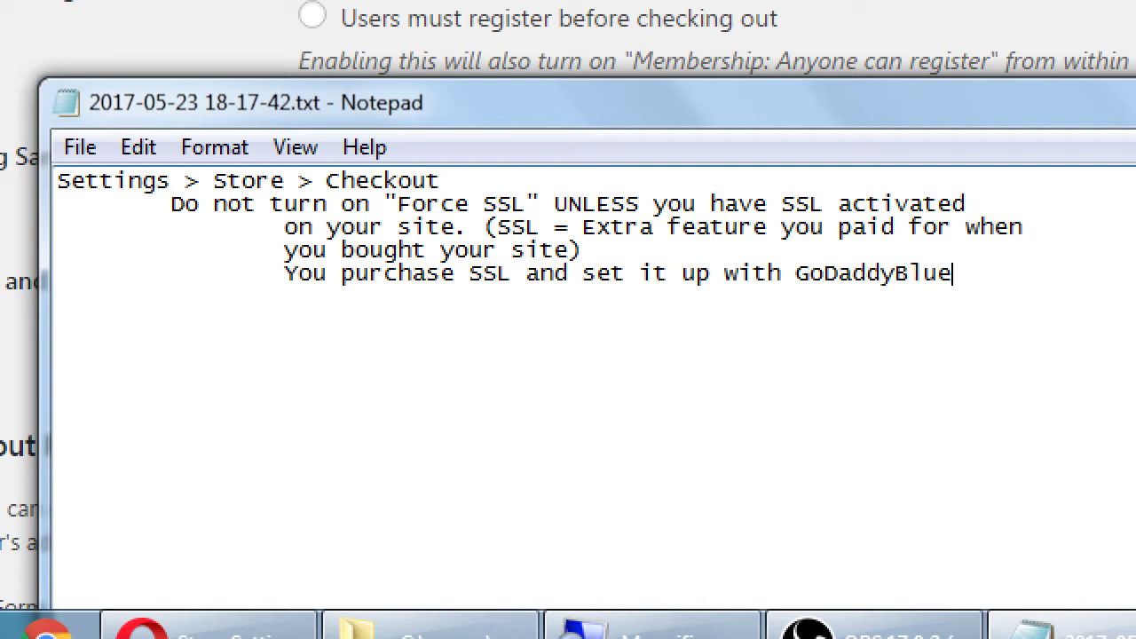
pyautogui.press('BackSpace')
pyautogui.press('BackSpace')
pyautogui.press('BackSpace')
pyautogui.press('BackSpace')
pyautogui.write('/Bluehost')
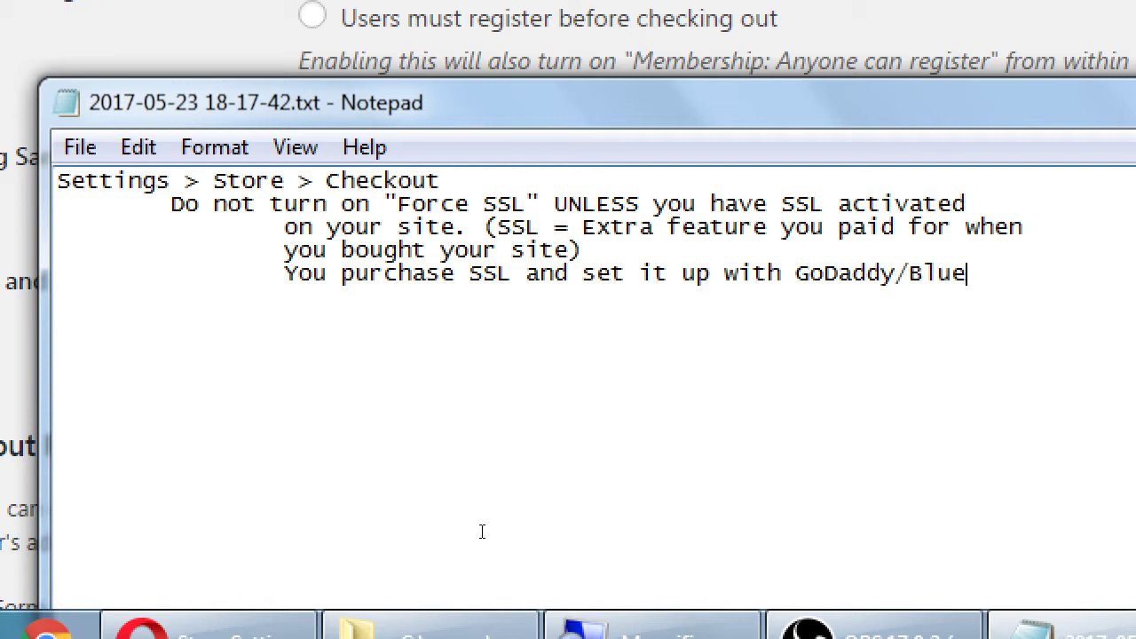
pyautogui.write('/etc')
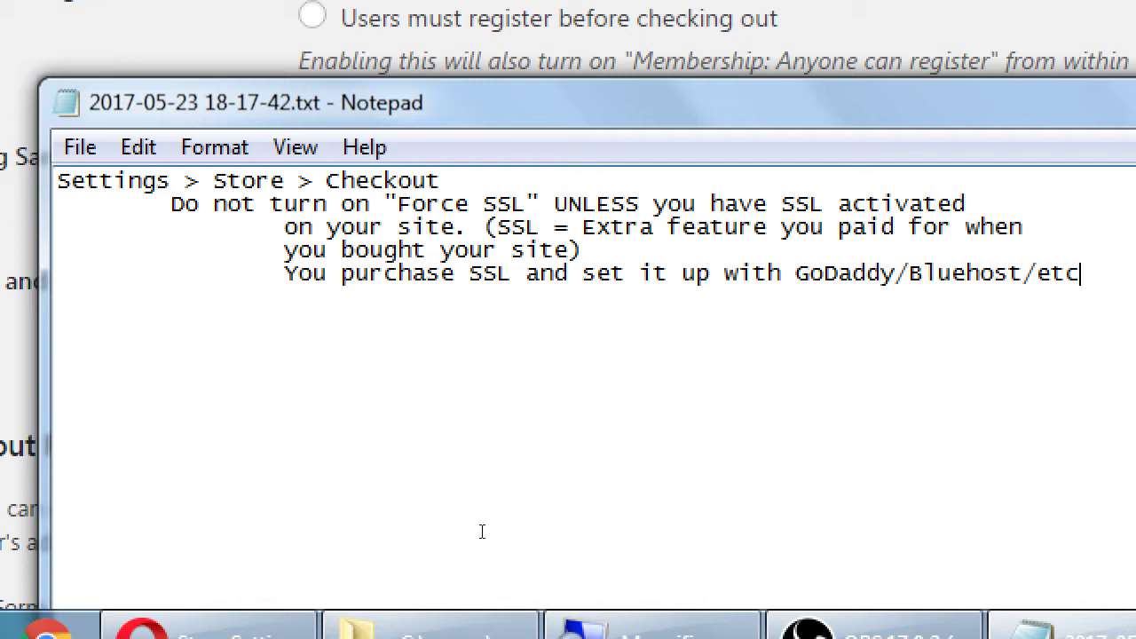
pyautogui.press('Return')
pyautogui.press('Tab')
pyautogui.press('Tab')
pyautogui.write('After you do so, come back to these settings and activate')
# Note that PayPal as credit card processor has strong security, and add 'Price for SSL $50 - 99$ per year'.
pyautogui.press('Return')
pyautogui.press('Tab')
pyautogui.press('Tab')
pyautogui.write('Perhaps not 100')
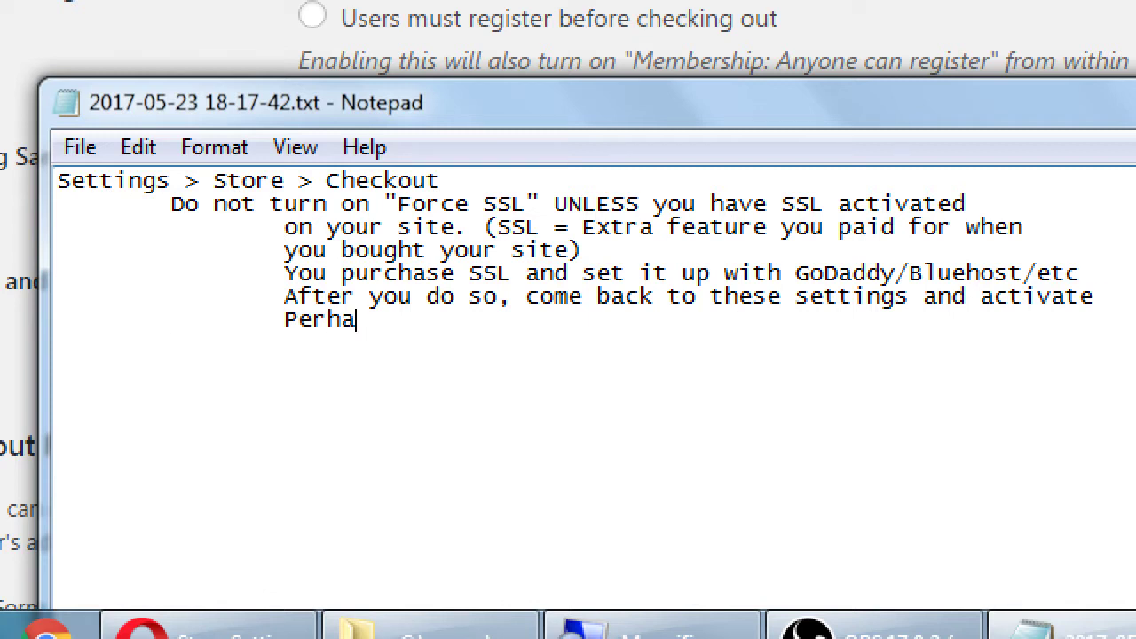
pyautogui.write("% because we're using PayPal as our")
pyautogui.press('Return')
pyautogui.press('Tab')
pyautogui.press('Tab')
pyautogui.write('credit card processor, which has some of the best ')
pyautogui.write('scurity')
pyautogui.press('BackSpace')
pyautogui.press('BackSpace')
pyautogui.press('BackSpace')
pyautogui.press('BackSpace')
pyautogui.press('BackSpace')
pyautogui.press('BackSpace')
pyautogui.write('ecurity.')
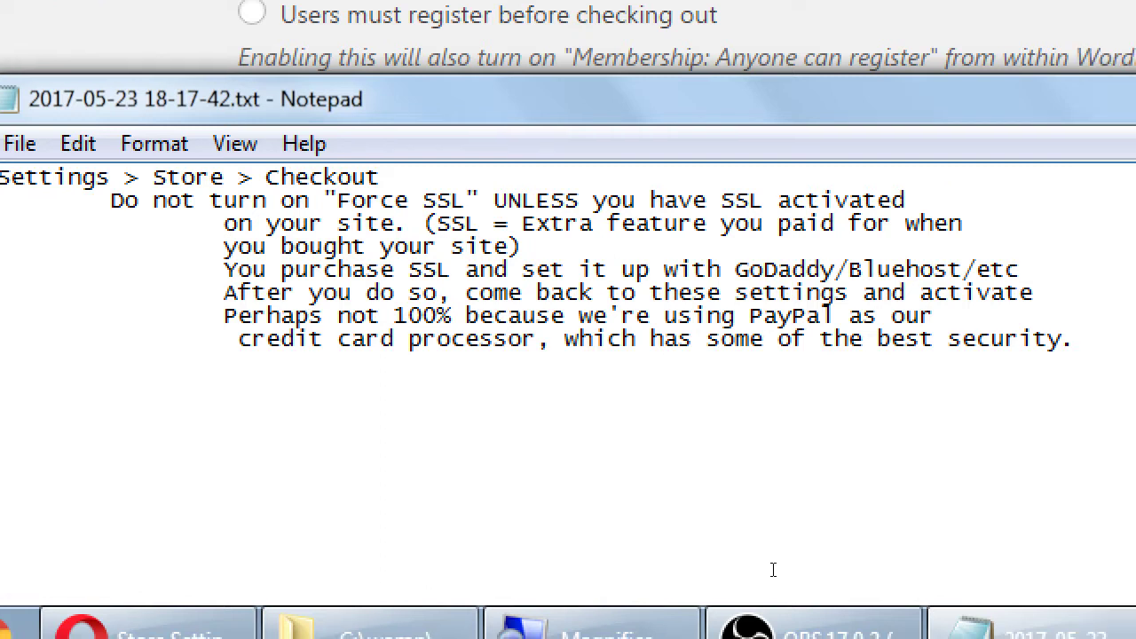
pyautogui.press('Return')
pyautogui.press('Tab')
pyautogui.press('Tab')
pyautogui.write('Price for SSL $')
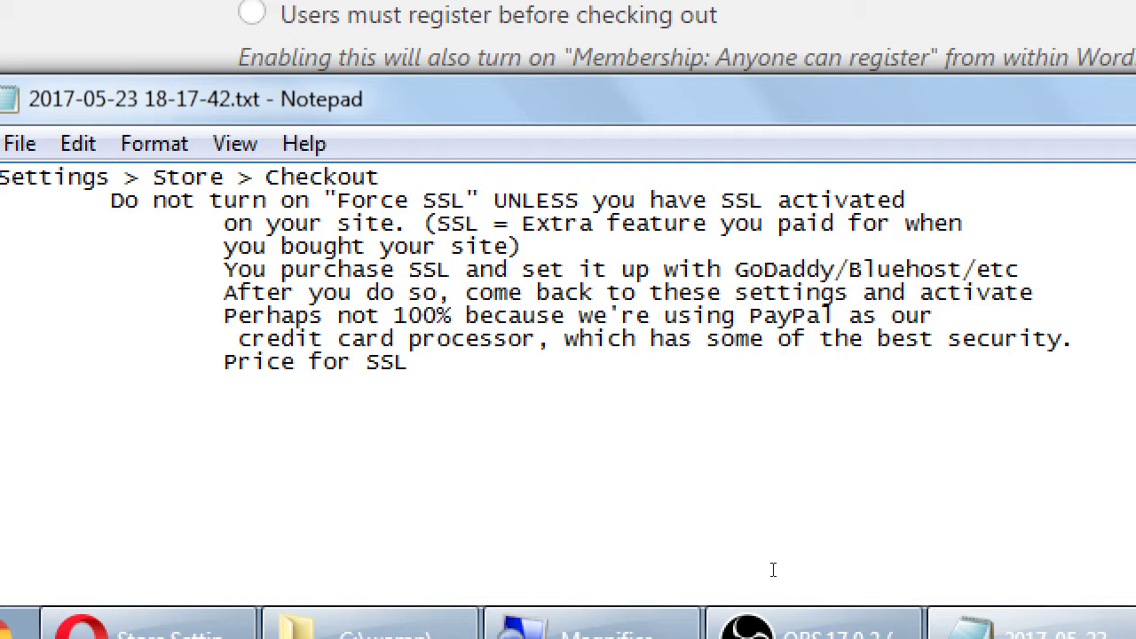
pyautogui.write('50 - 99$ per year')
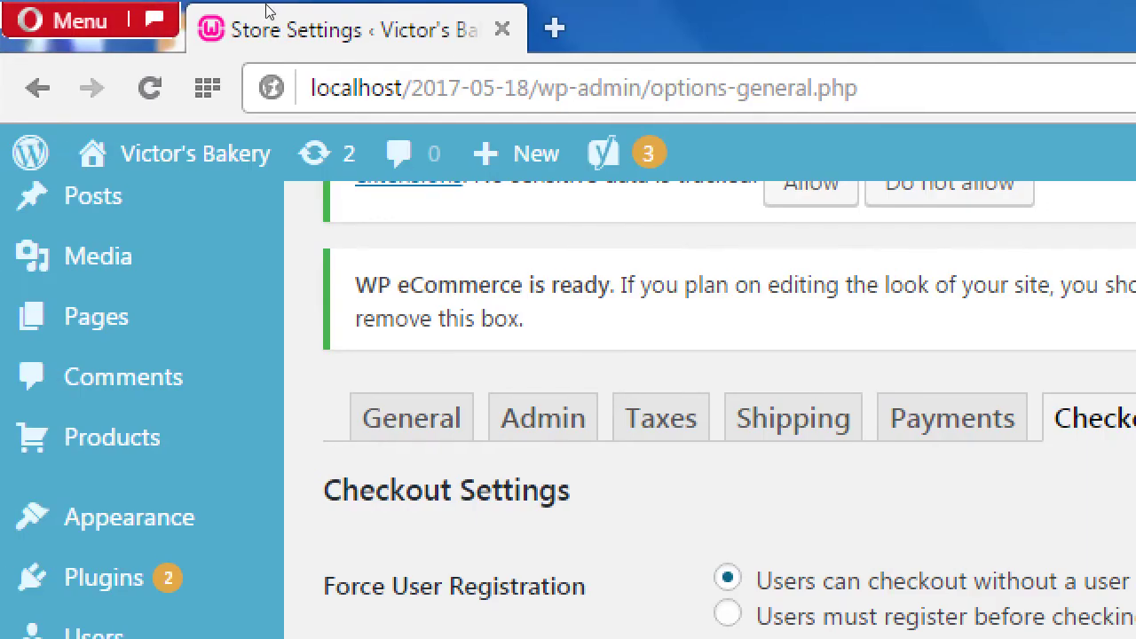
# Load google.com in a new Opera tab, then return to the Store Settings tab.
pyautogui.click(284, 19)
pyautogui.hotkey('ctrl', 't')
pyautogui.write('google.com')
pyautogui.press('Return')
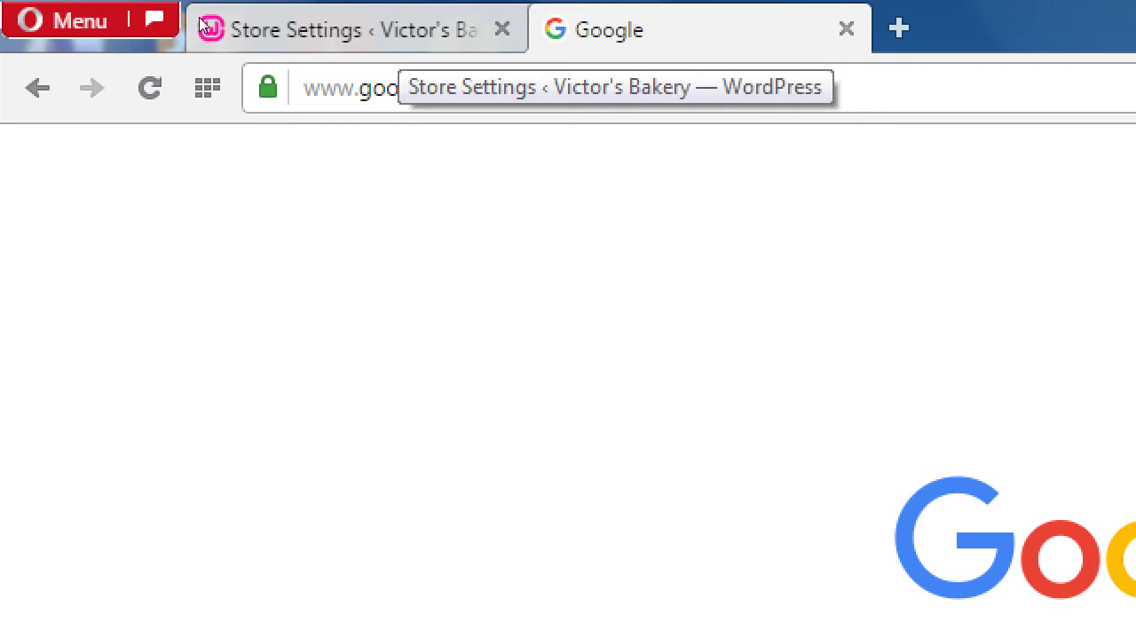
pyautogui.click(202, 25)
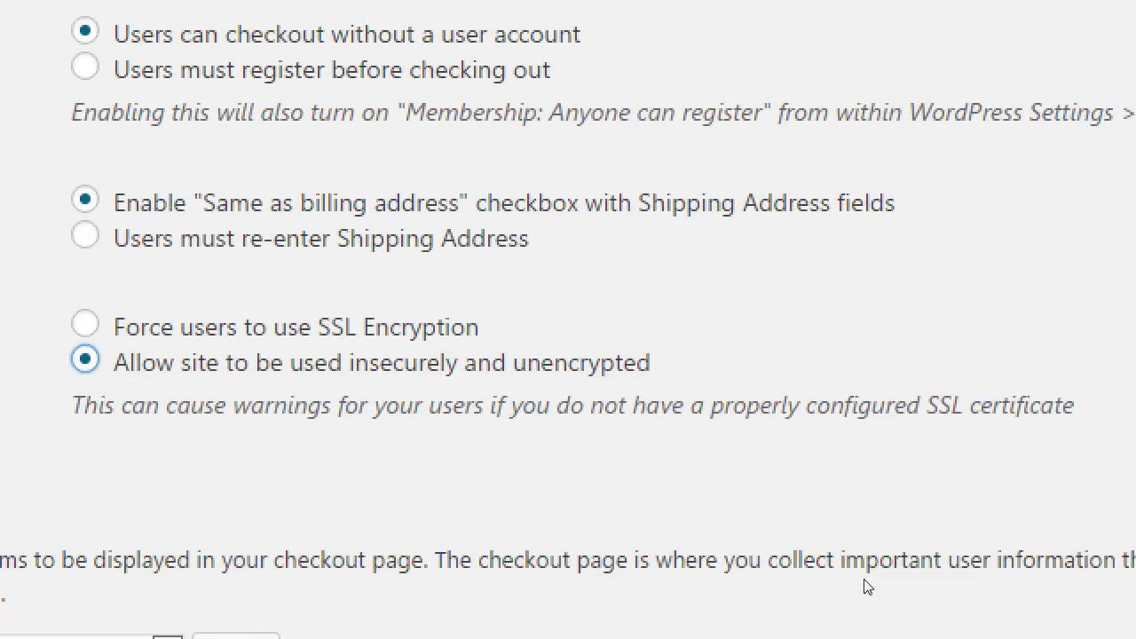
# In Notepad, add an indented line 'Might be necessary for full security compliance because you ARE'.
pyautogui.hotkey('alt', 'Tab')
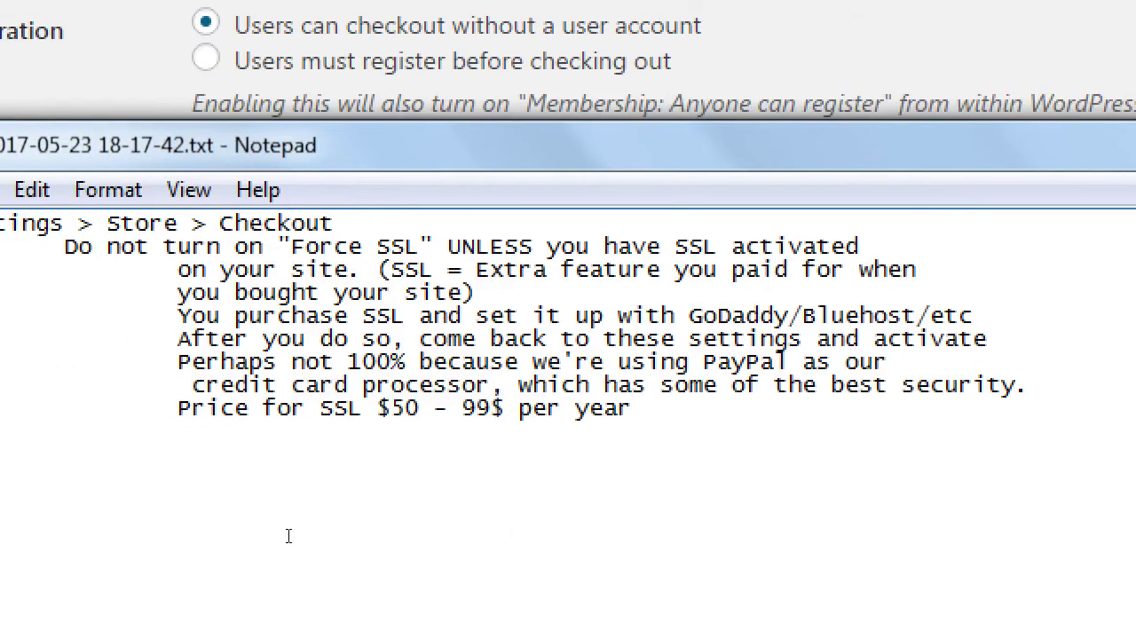
pyautogui.press('Return')
pyautogui.press('Tab')
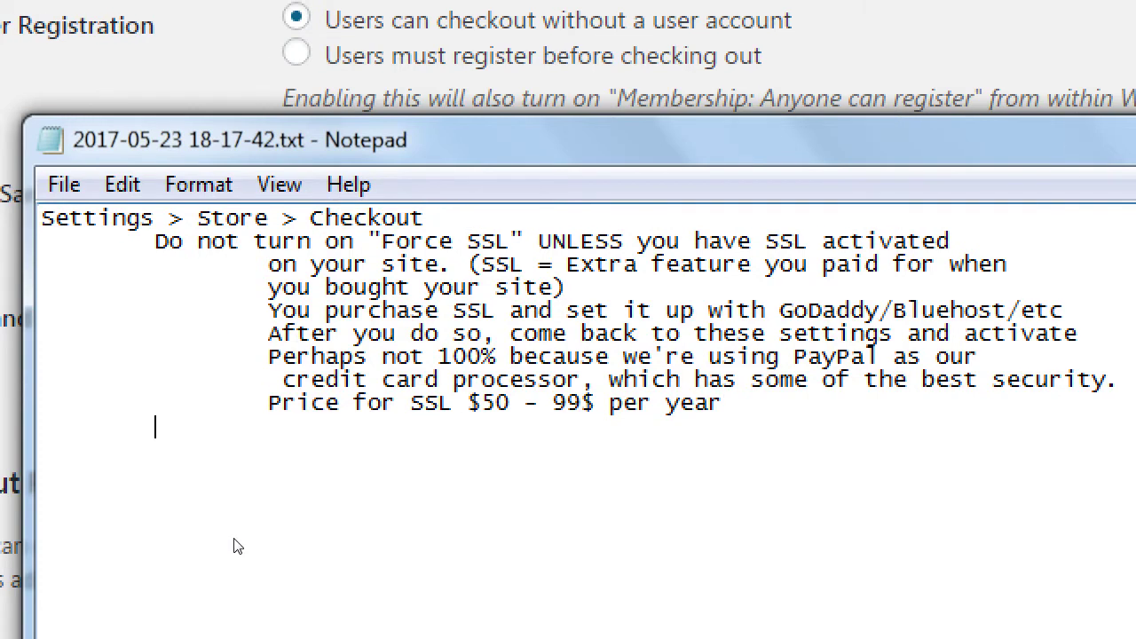
pyautogui.write('Might be cne')
pyautogui.press('BackSpace')
pyautogui.press('BackSpace')
pyautogui.press('BackSpace')
pyautogui.write('necesary for full scr')
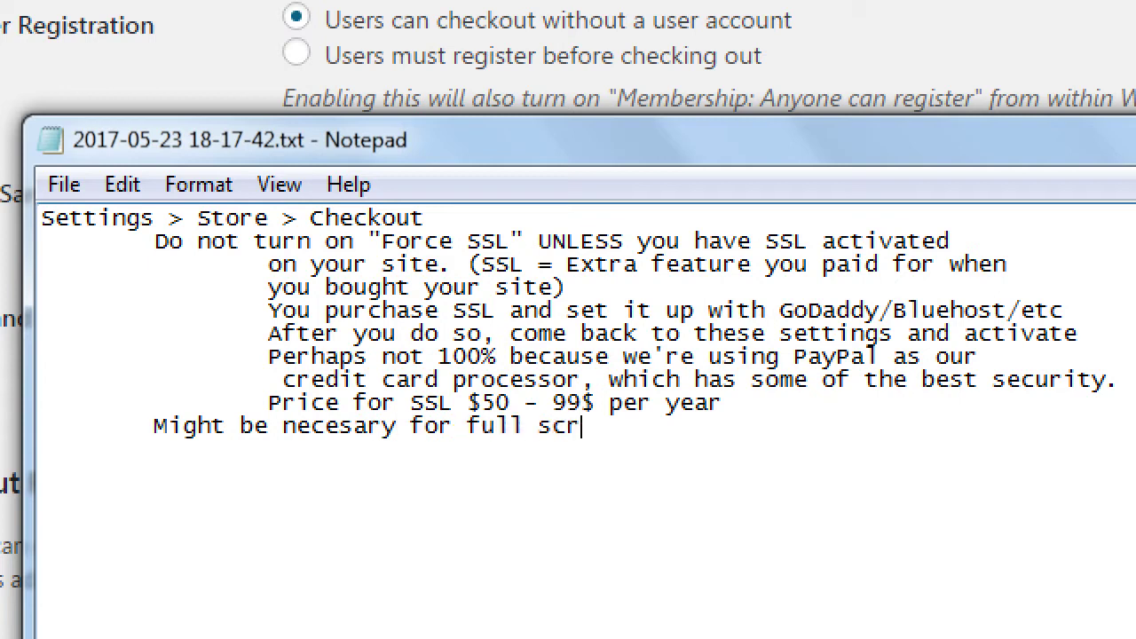
pyautogui.press('BackSpace')
pyautogui.press('BackSpace')
pyautogui.write('ecurity compliance beac')
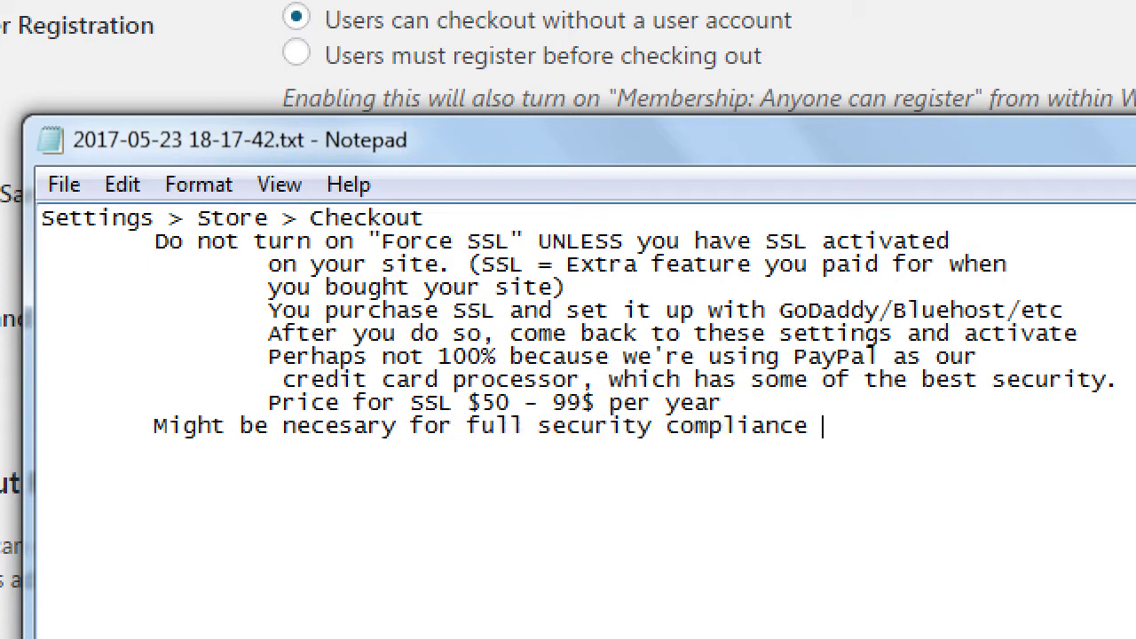
pyautogui.press('BackSpace')
pyautogui.press('BackSpace')
pyautogui.write('cause you ar')
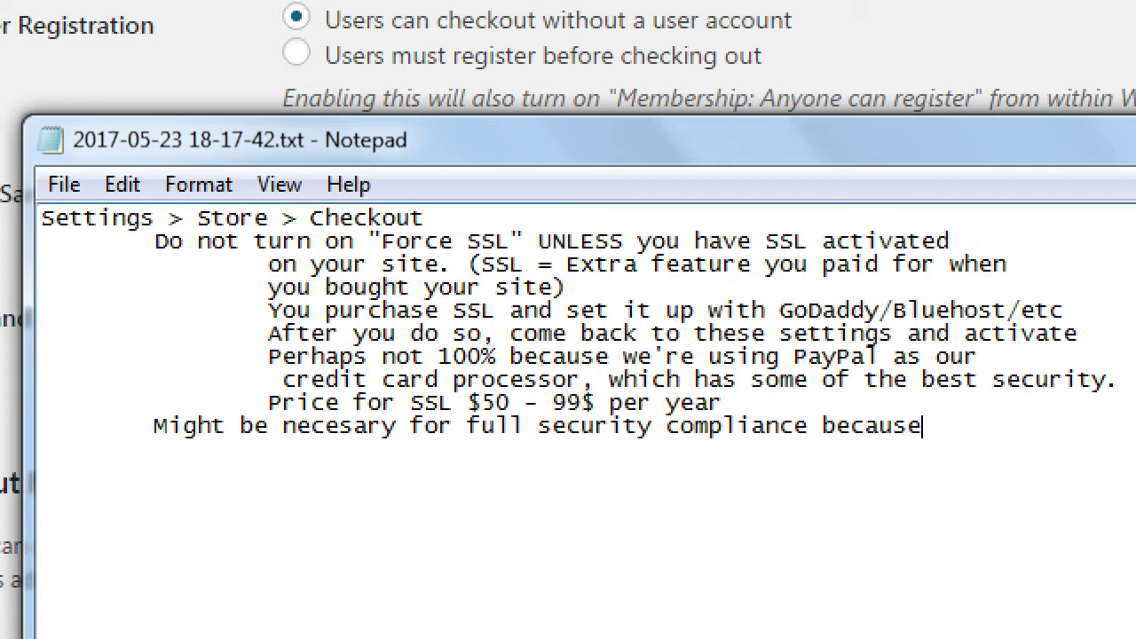
pyautogui.press('BackSpace')
pyautogui.write('ARE')
pyautogui.press('BackSpace')
pyautogui.press('BackSpace')
pyautogui.press('BackSpace')
pyautogui.press('BackSpace')
pyautogui.write('ARE')
# Continue it on a new line with 'collecting Home Addresses, Emails, personal info'.
pyautogui.press('Return')
pyautogui.press('Tab')
pyautogui.write('col')
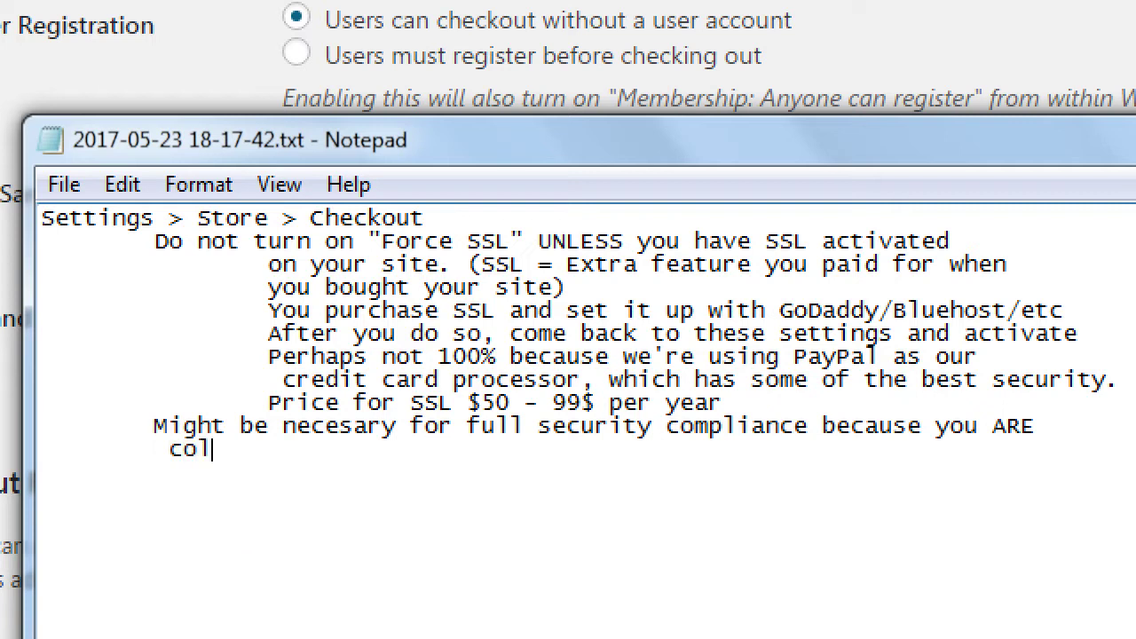
pyautogui.write('lecting HOme')
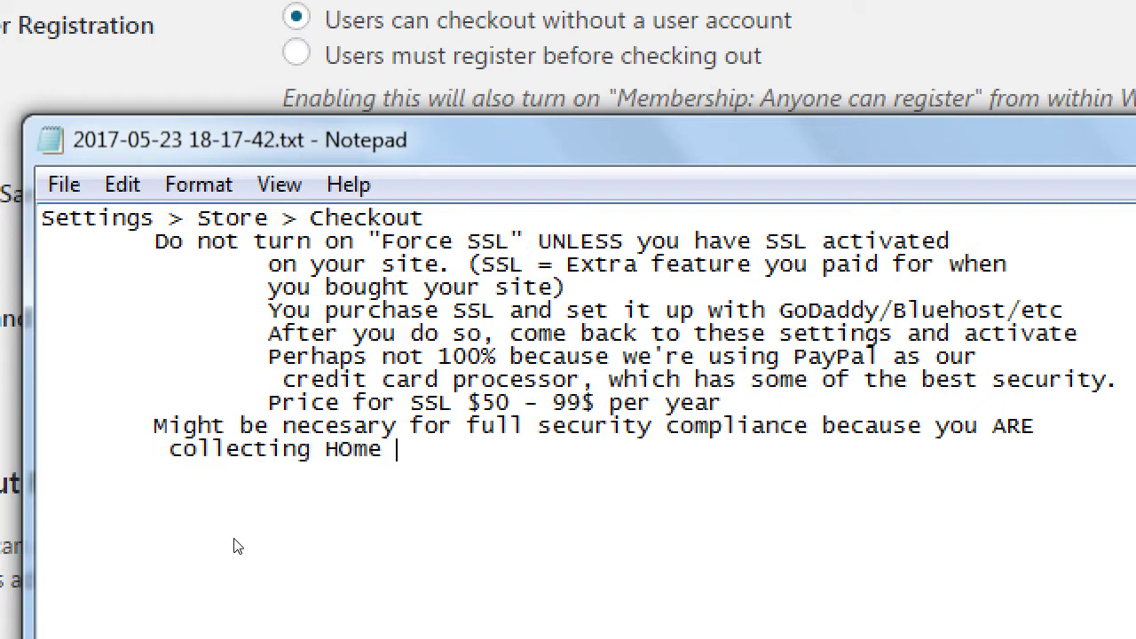
pyautogui.press('BackSpace')
pyautogui.press('BackSpace')
pyautogui.press('BackSpace')
pyautogui.press('BackSpace')
pyautogui.press('BackSpace')
pyautogui.write('Home Addresses, ')
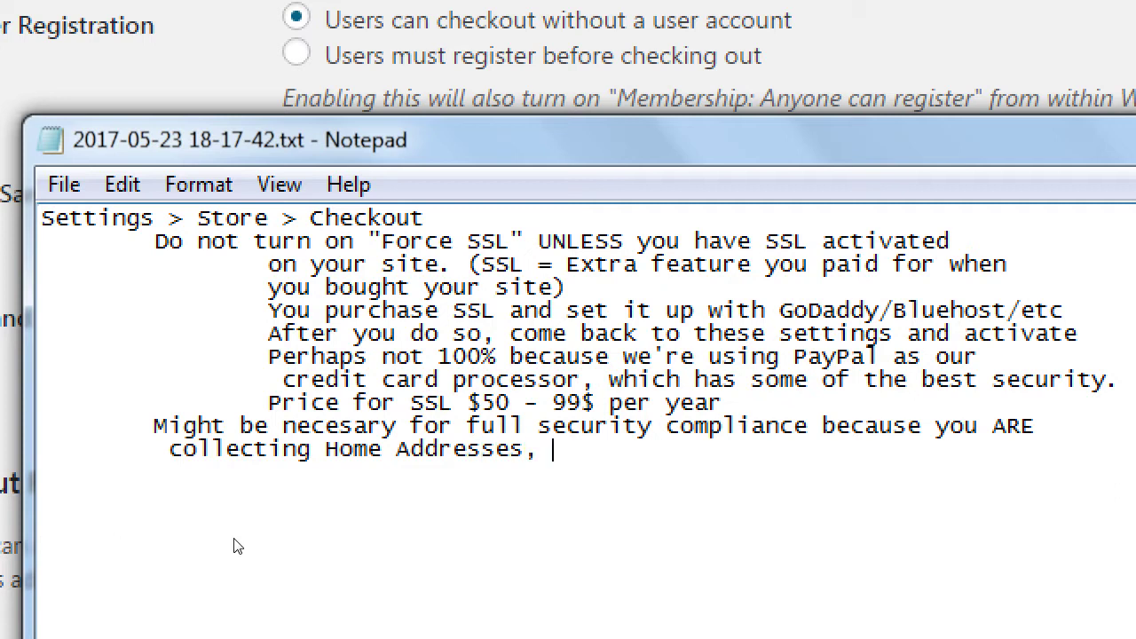
pyautogui.write('Emails, e')
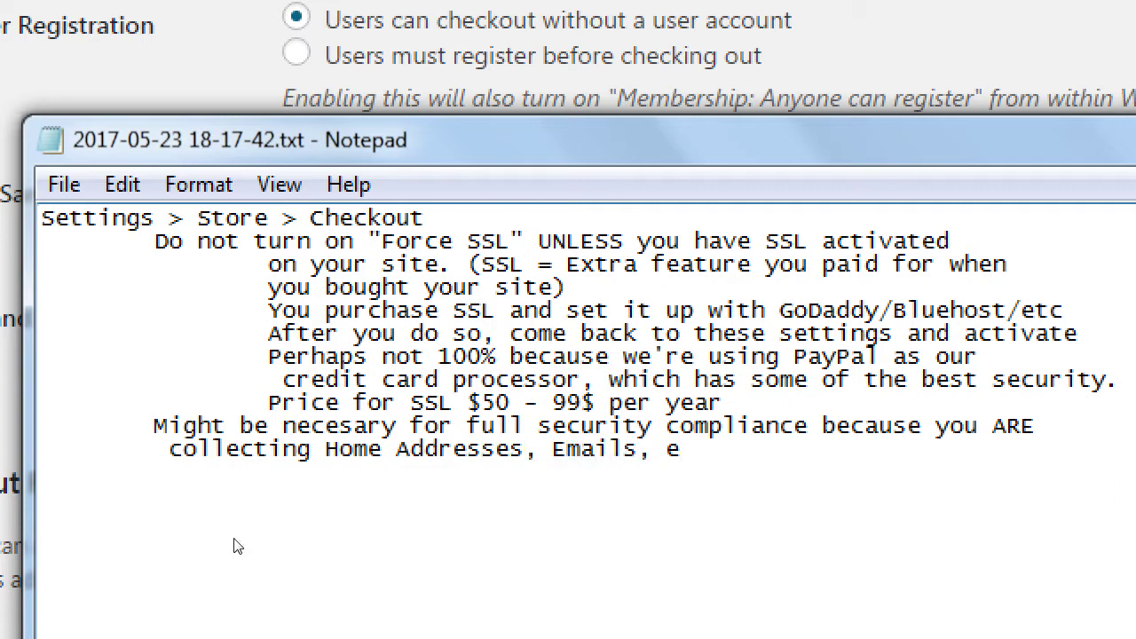
pyautogui.press('BackSpace')
pyautogui.write('personal info')
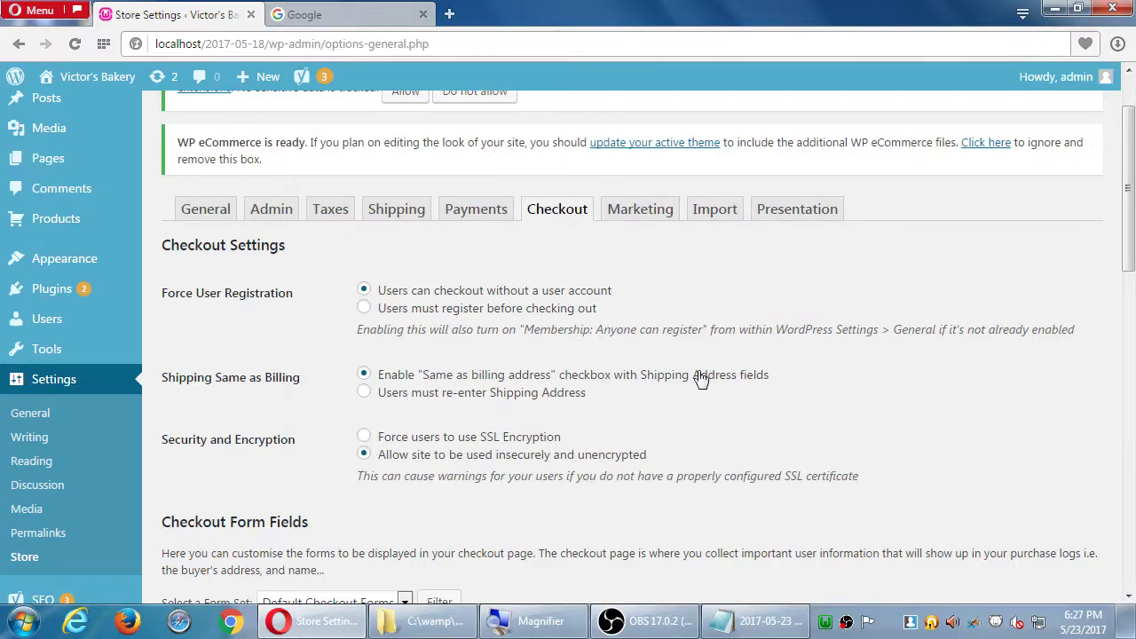
pyautogui.scroll(-1, 1026, 193)
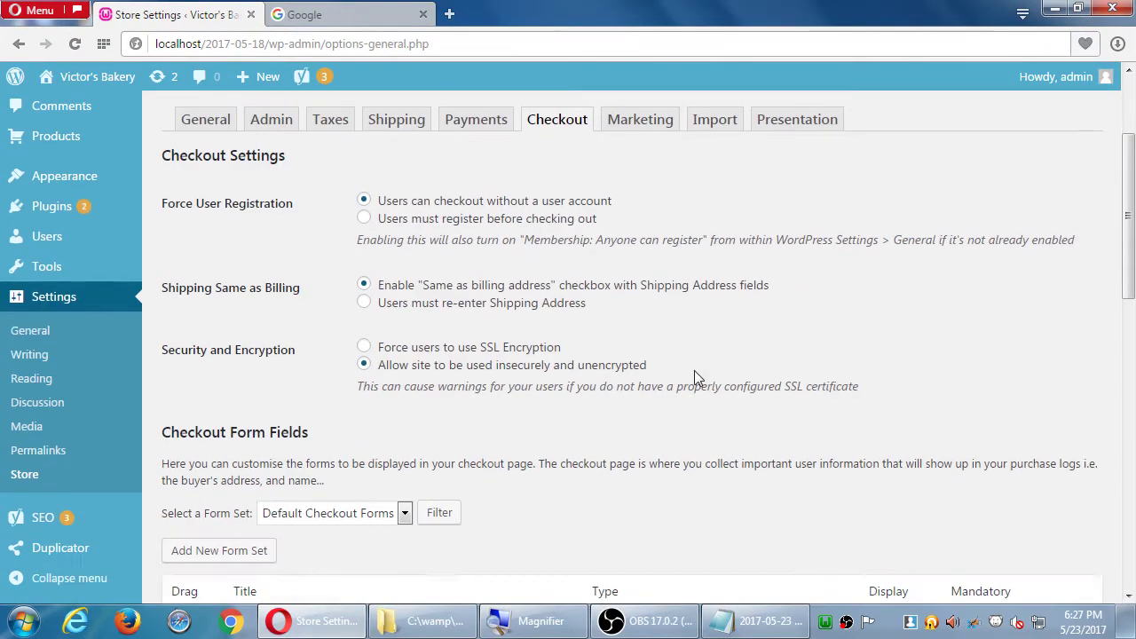
pyautogui.scroll(-1, 716, 348)
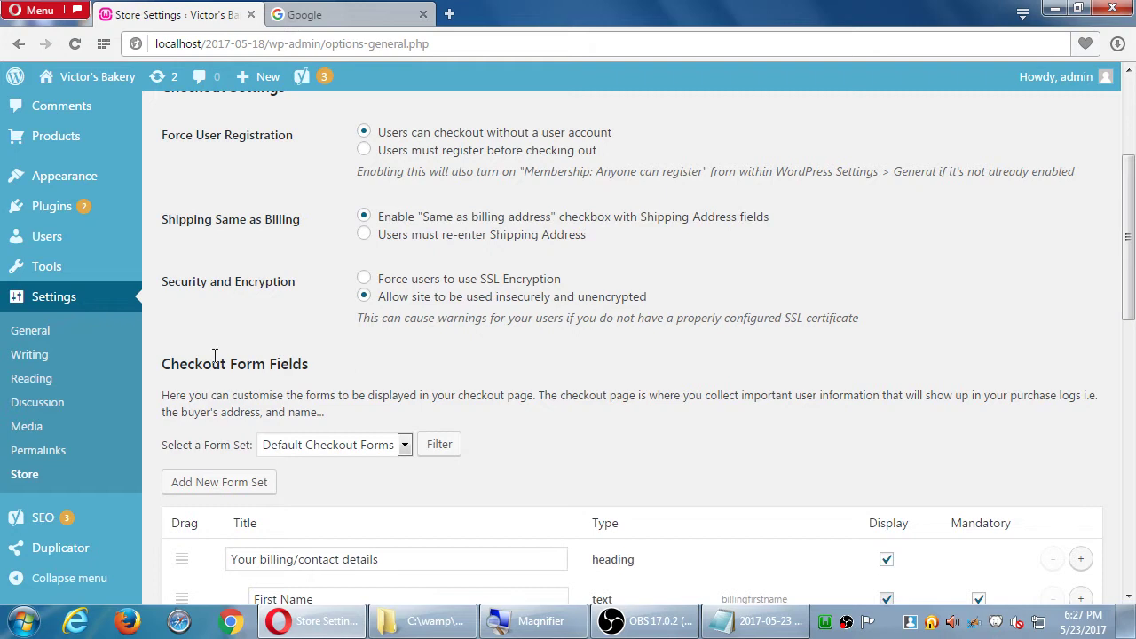
pyautogui.moveTo(211, 359); pyautogui.dragTo(283, 364)
pyautogui.scroll(-3, 672, 414)
pyautogui.click(733, 219)
pyautogui.scroll(-8, 748, 223)
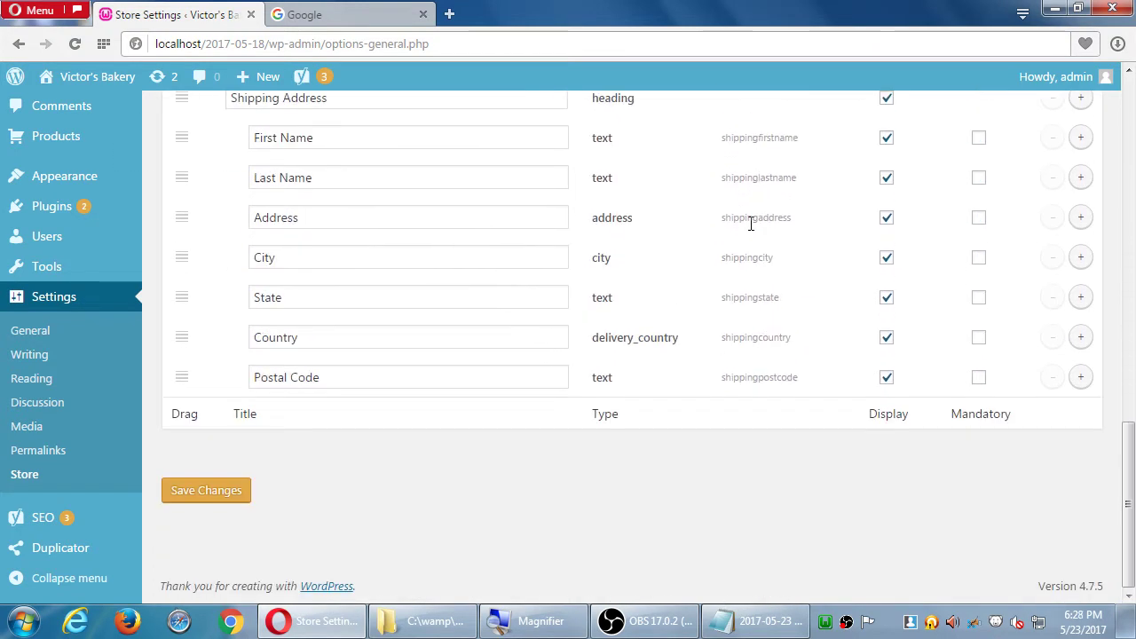
pyautogui.scroll(6, 749, 224)
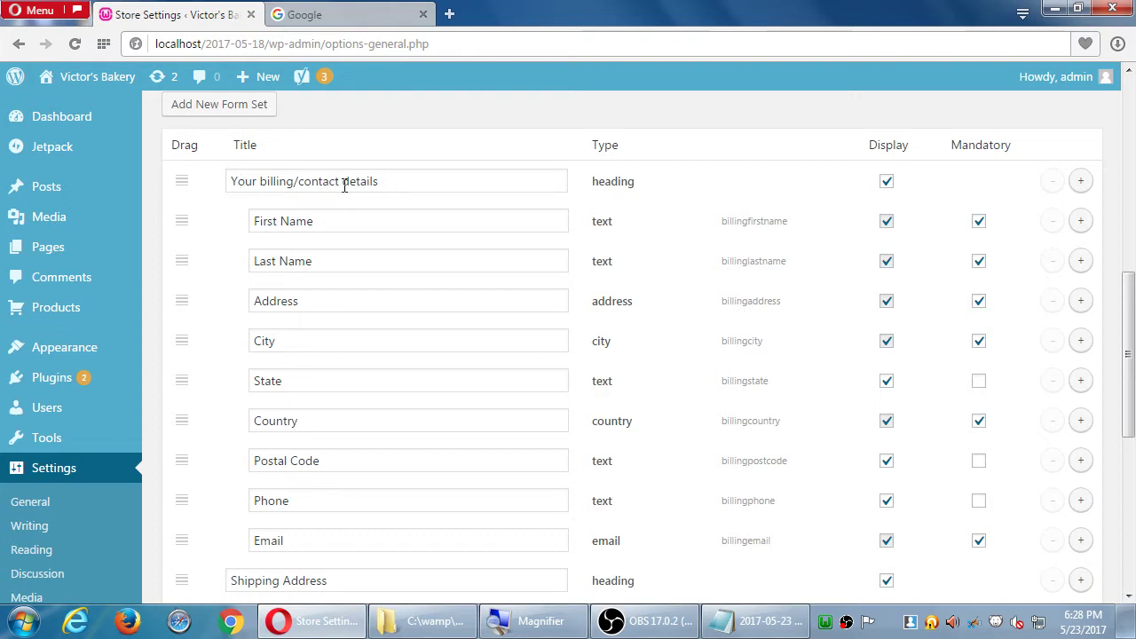
pyautogui.moveTo(393, 181); pyautogui.dragTo(181, 182)
pyautogui.write('fdfdfd')
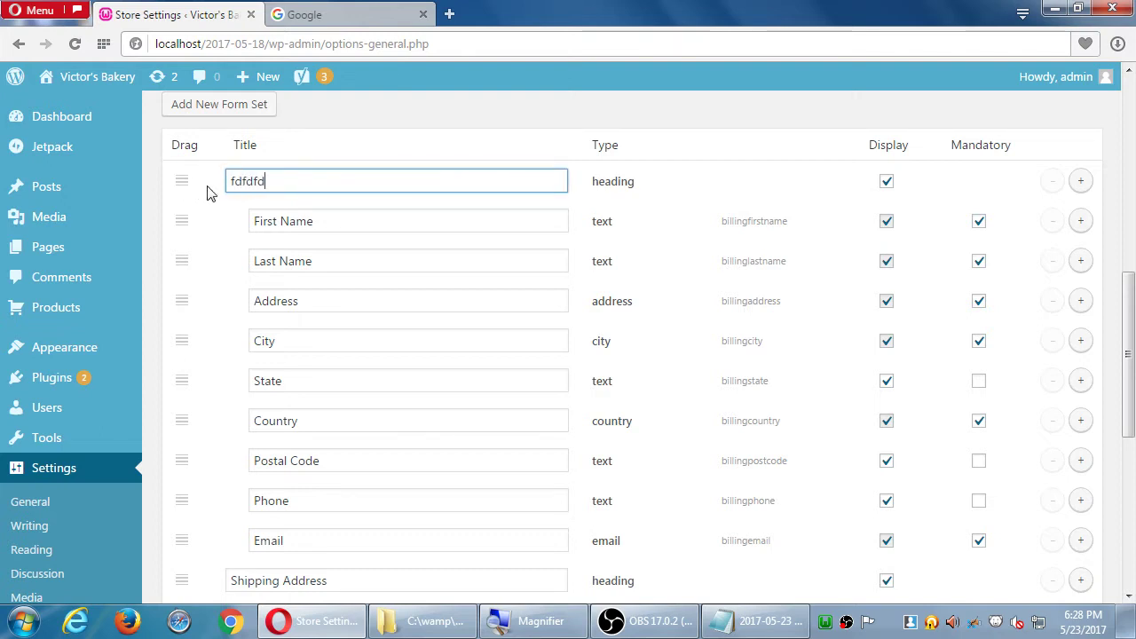
pyautogui.hotkey('ctrl', 'z')
pyautogui.click(446, 132)
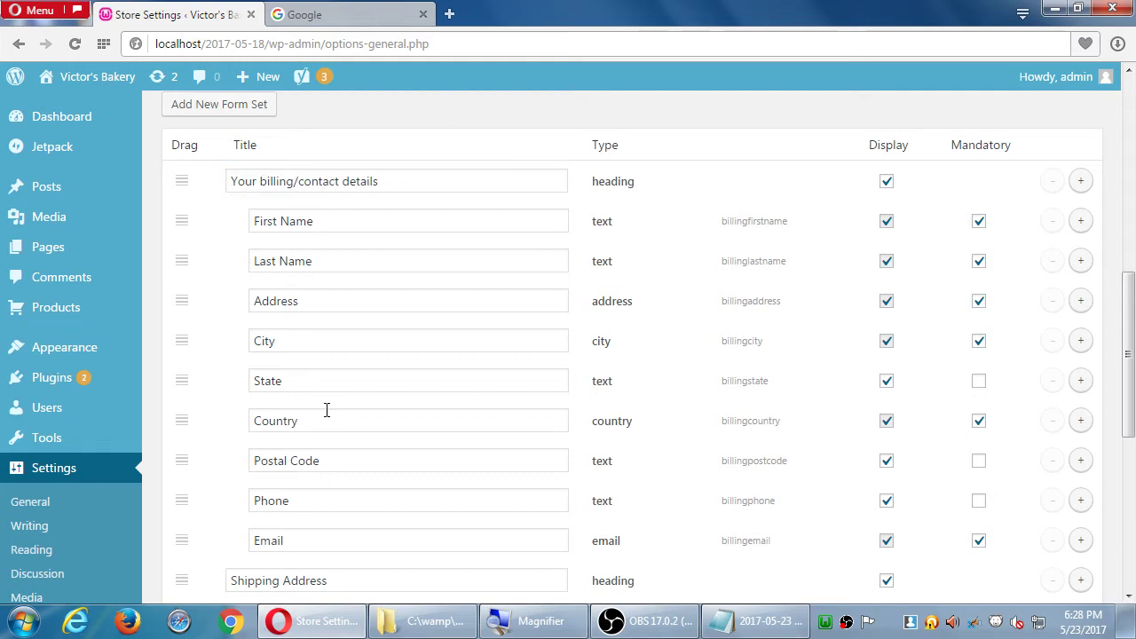
pyautogui.scroll(-2, 324, 414)
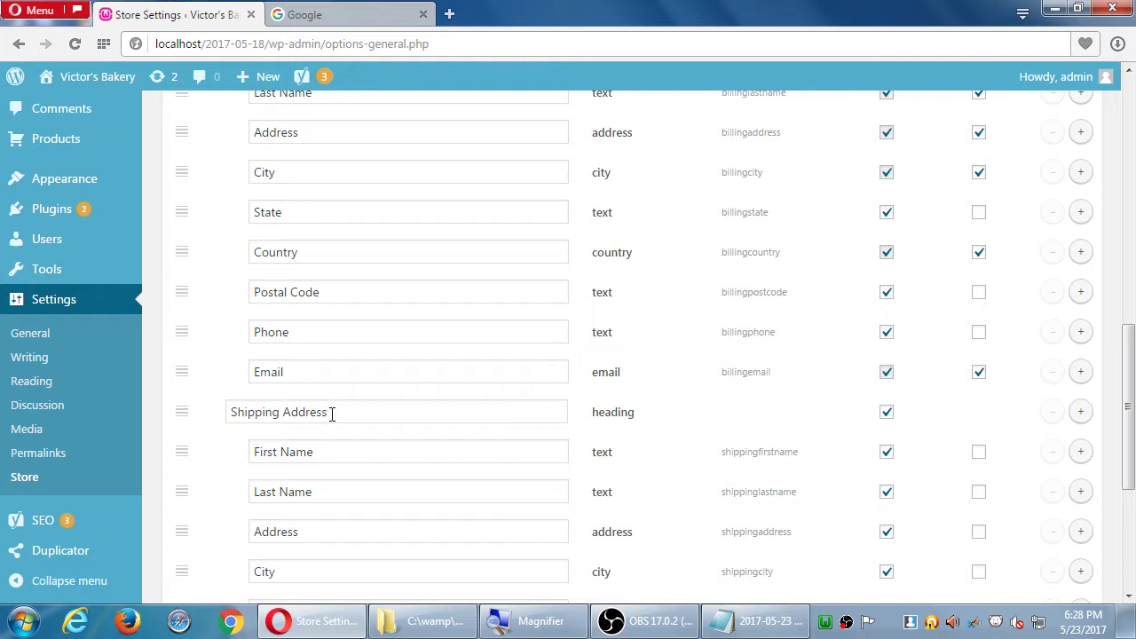
pyautogui.scroll(8, 331, 414)
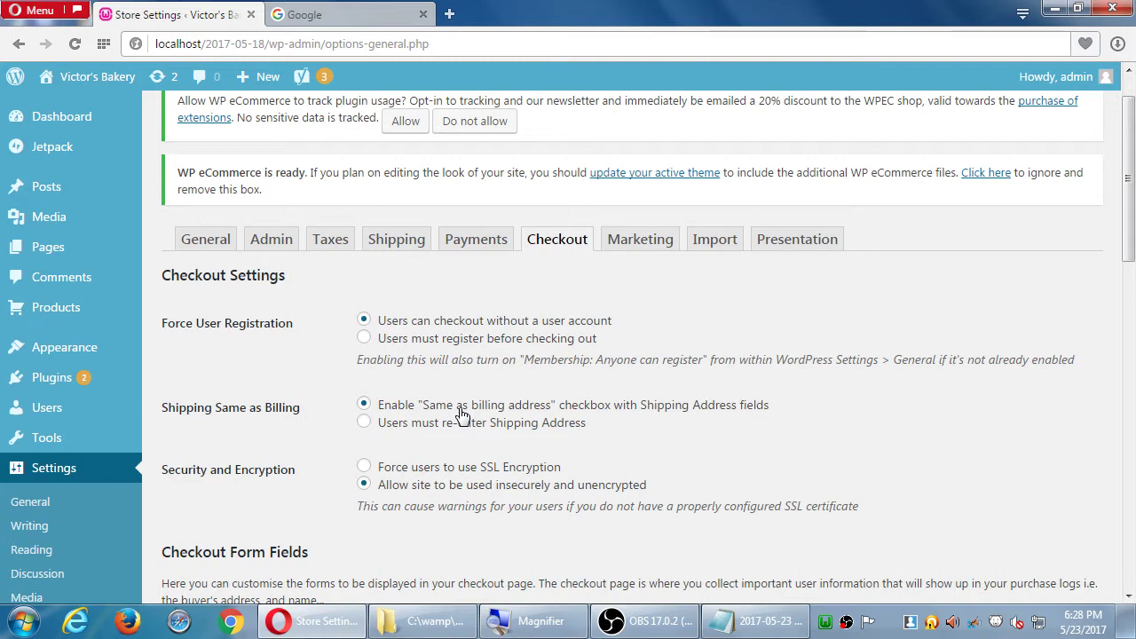
pyautogui.scroll(-7, 461, 414)
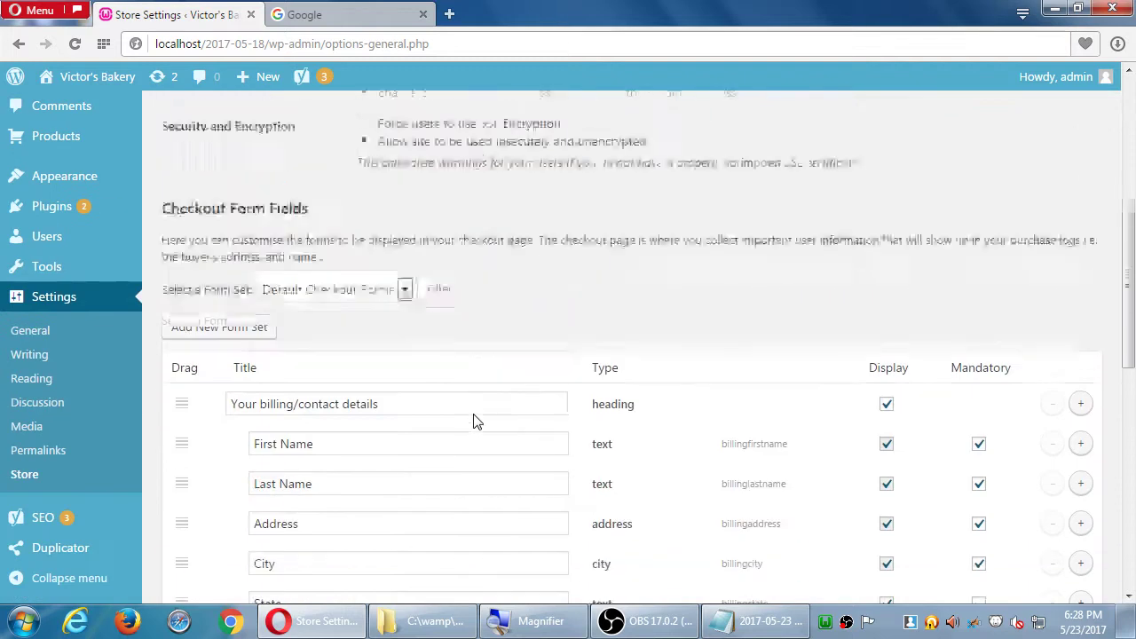
pyautogui.doubleClick(281, 107)
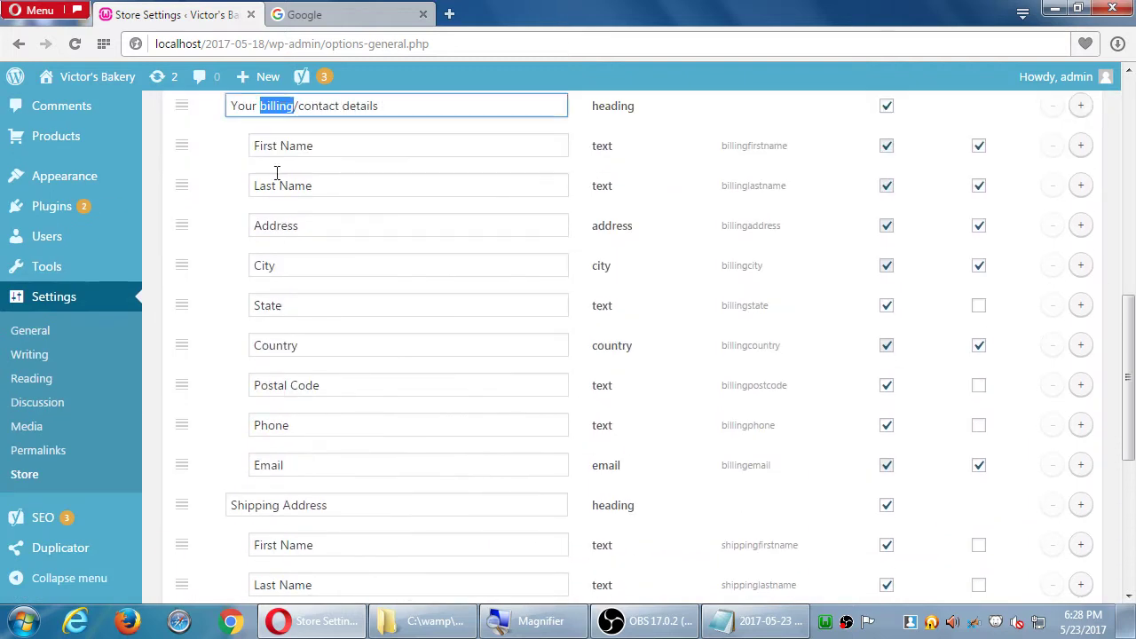
pyautogui.scroll(-3, 328, 293)
pyautogui.scroll(-3, 293, 378)
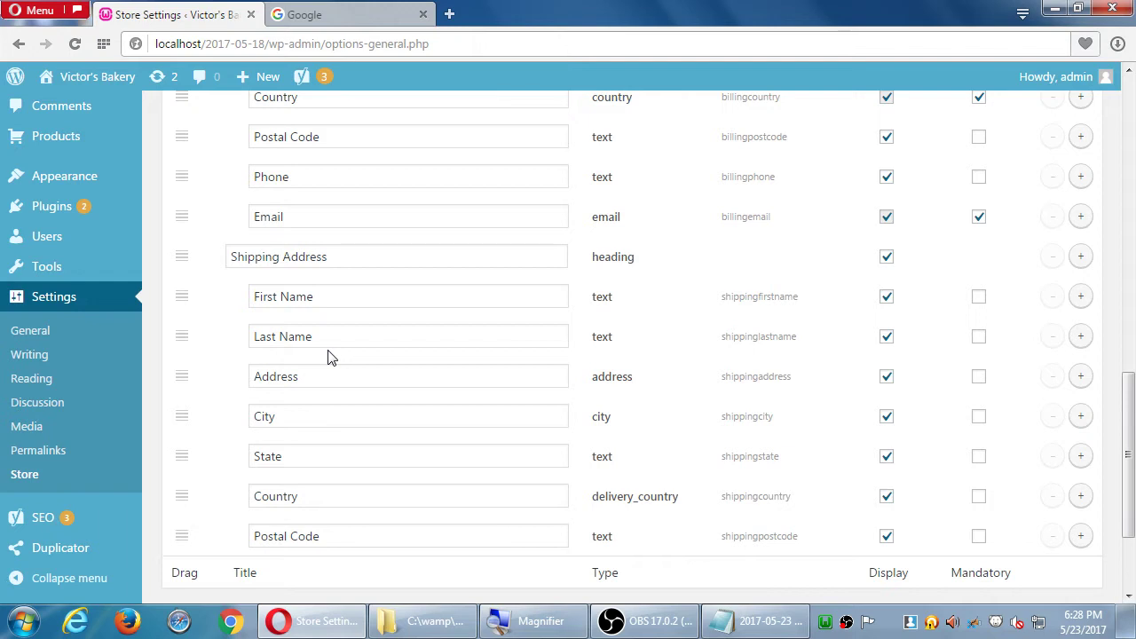
pyautogui.scroll(5, 328, 355)
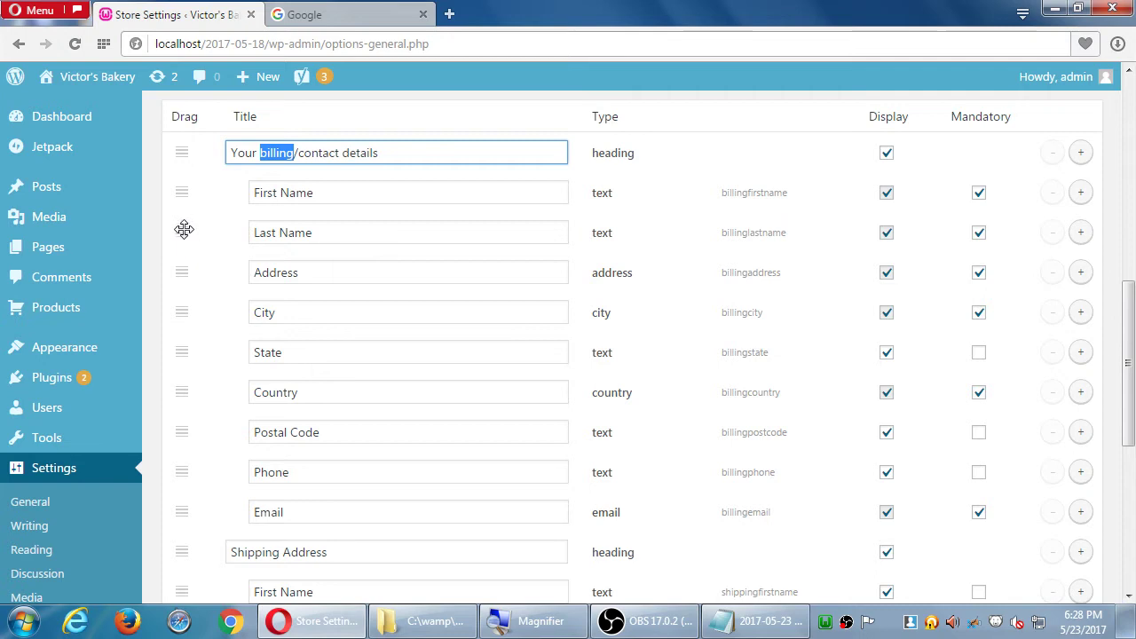
# Move Last Name above First Name and retitle the billing heading 'Billing Info'.
pyautogui.moveTo(184, 230); pyautogui.dragTo(183, 193)
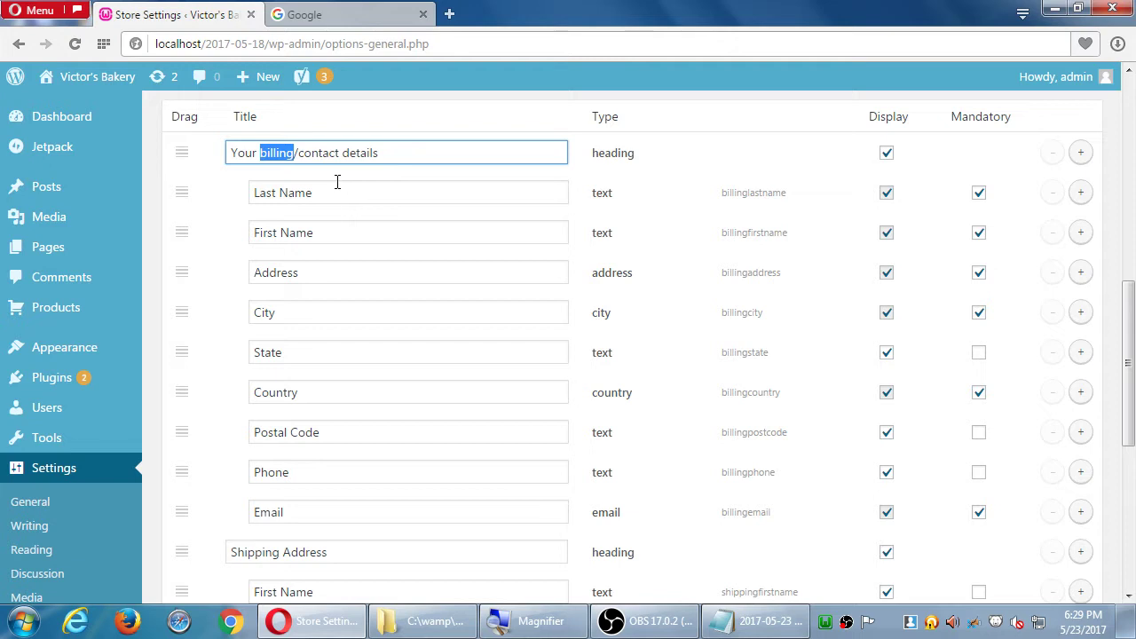
pyautogui.click(434, 153)
pyautogui.hotkey('ctrl', 'a')
pyautogui.write('Billing Info')
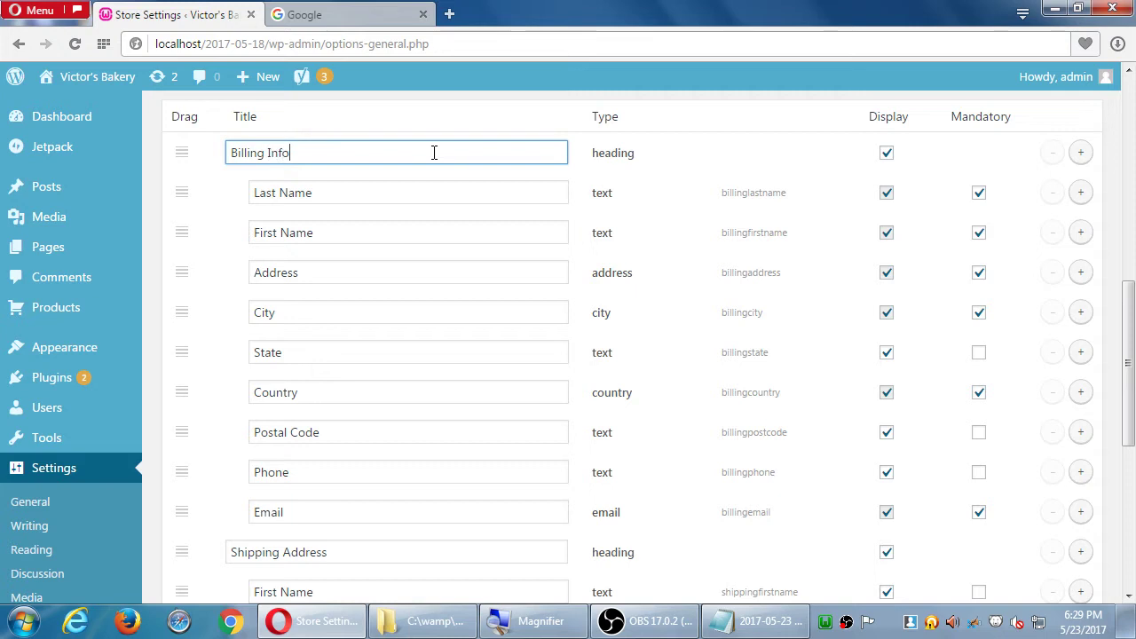
# Rename the 'Shipping Address' heading to 'Shipping Info'.
pyautogui.scroll(-3, 431, 294)
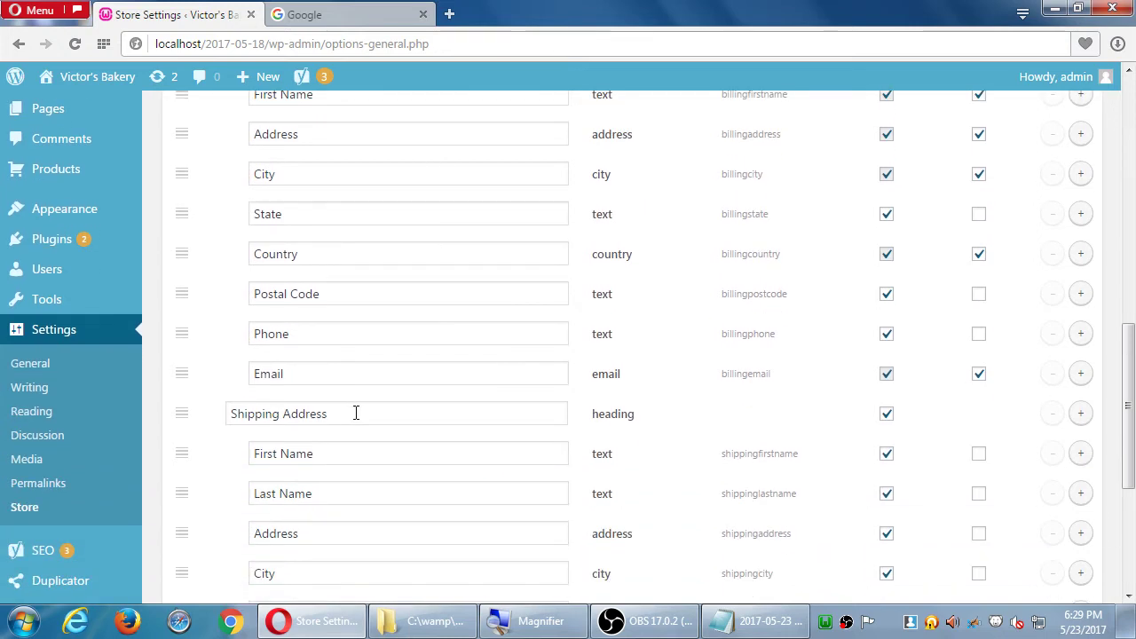
pyautogui.click(358, 413)
pyautogui.hotkey('ctrl', 'a')
pyautogui.press('End')
pyautogui.hotkey('ctrl', 'shift', 'Left')
pyautogui.write('Info')
pyautogui.scroll(10, 234, 406)
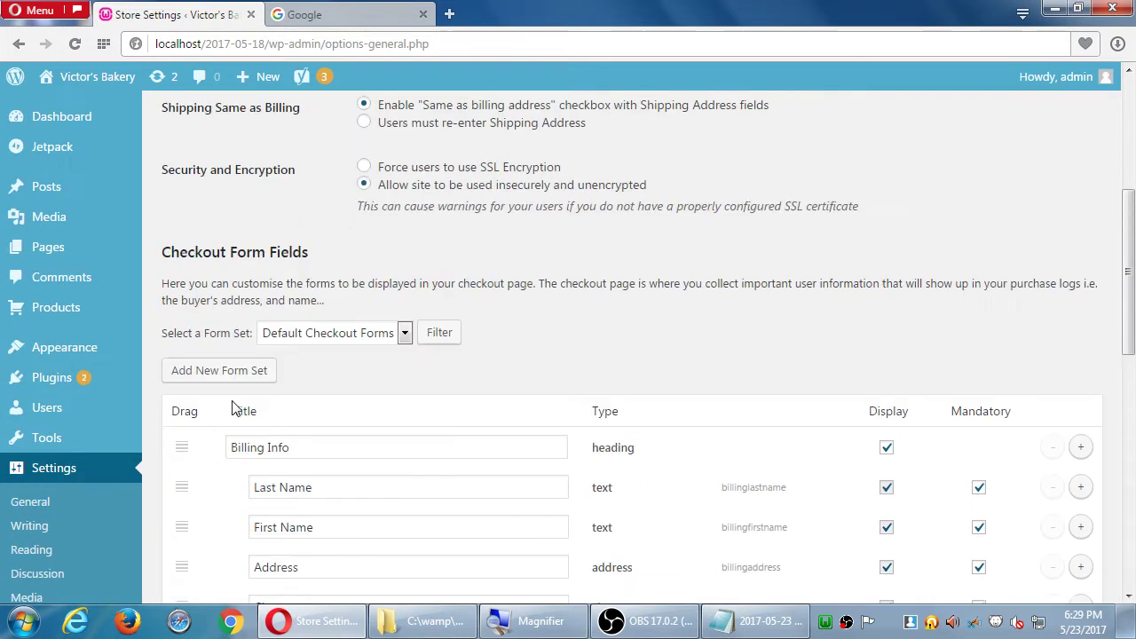
pyautogui.scroll(-5, 543, 395)
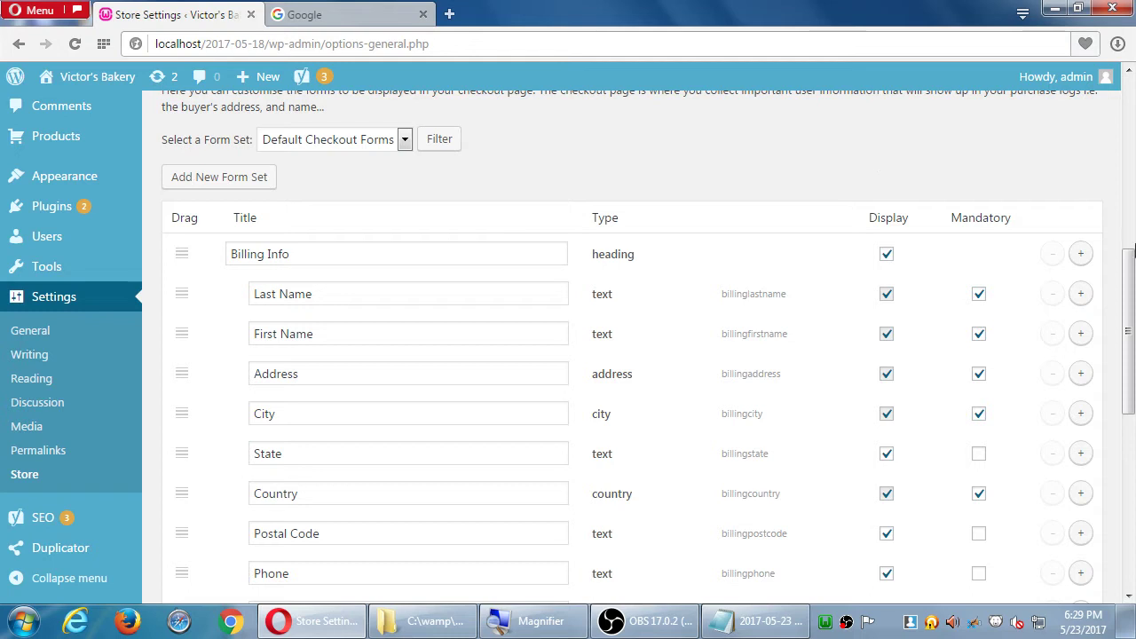
# Make State mandatory, and rename Postal Code to 'Zip Code' and make it mandatory.
pyautogui.click(980, 455)
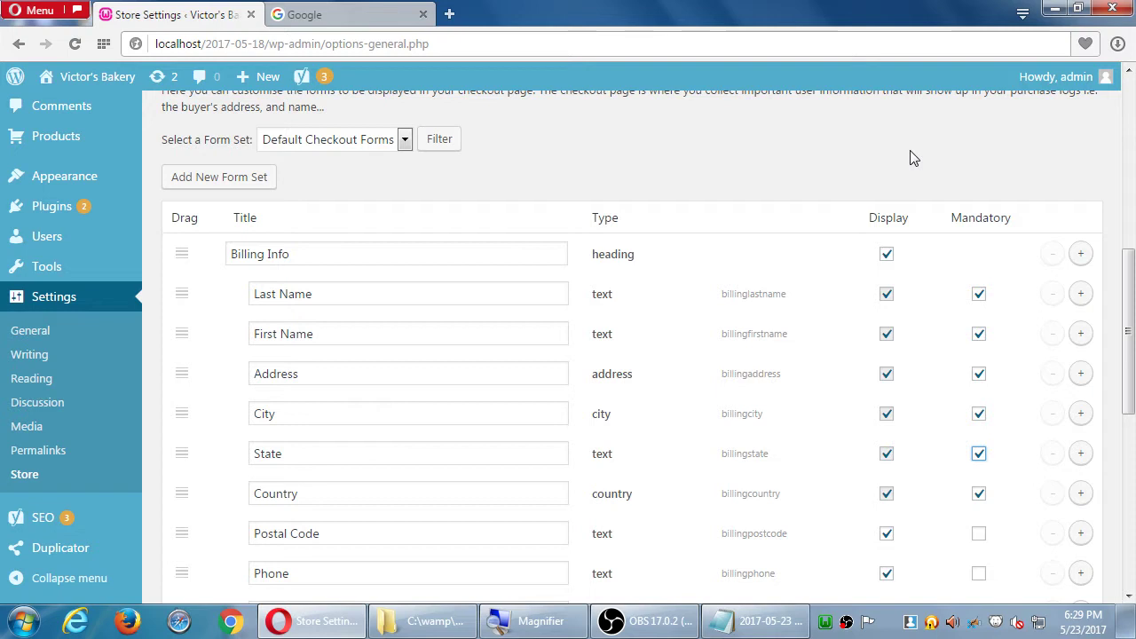
pyautogui.scroll(-1, 781, 203)
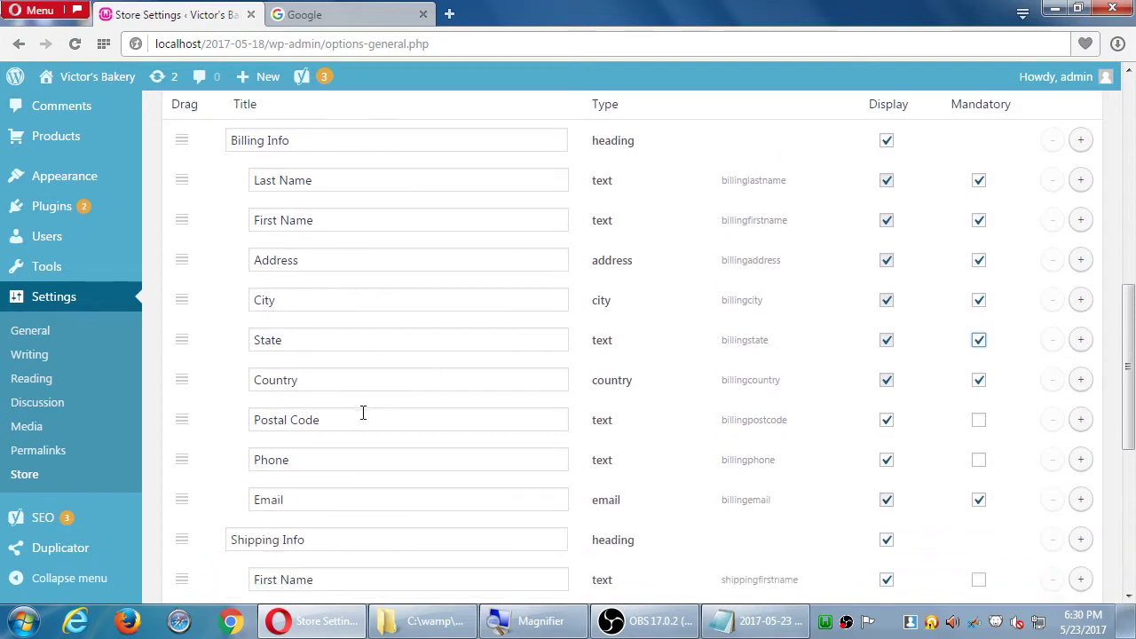
pyautogui.doubleClick(274, 418)
pyautogui.write('"Zi')
pyautogui.press('BackSpace')
pyautogui.press('BackSpace')
pyautogui.press('BackSpace')
pyautogui.write('Zip')
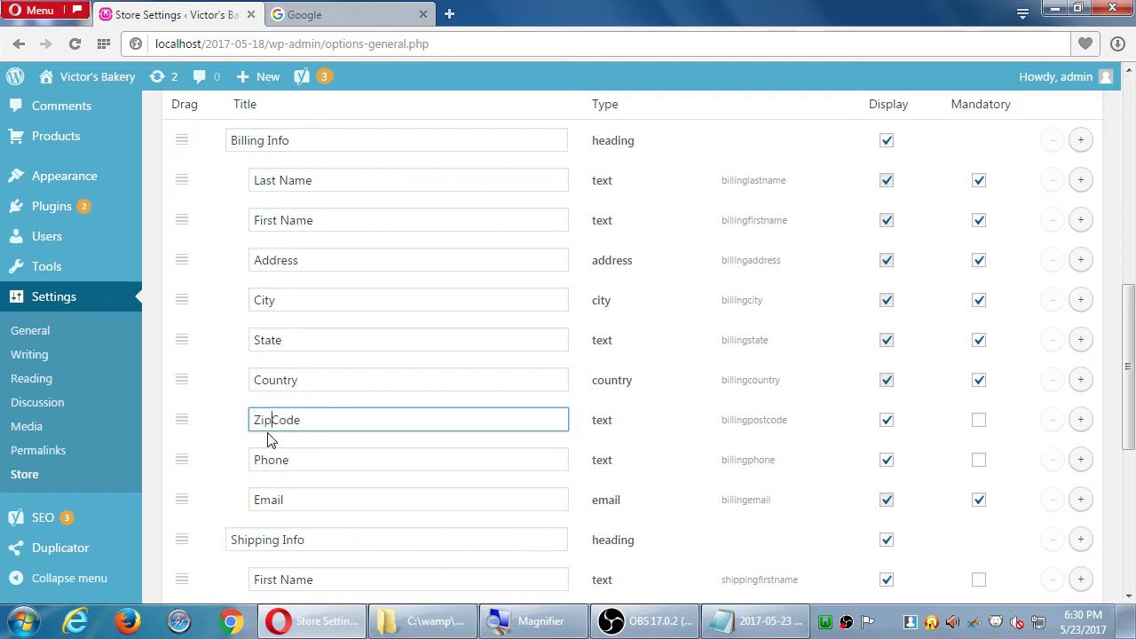
pyautogui.click(978, 421)
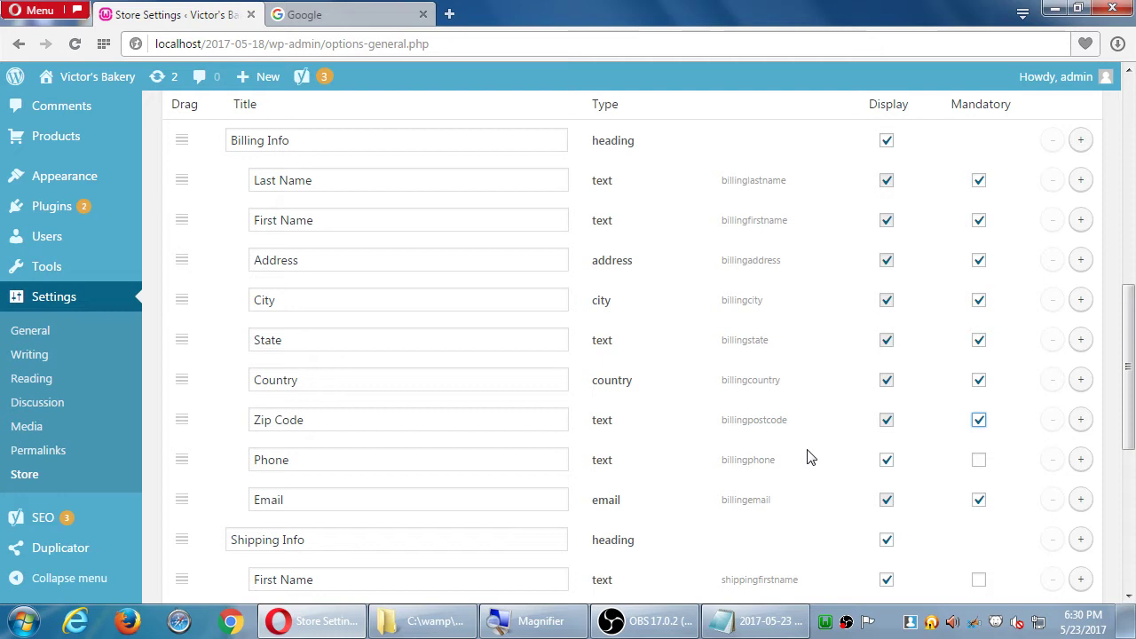
# Leave the Email and Phone fields optional.
pyautogui.click(978, 501)
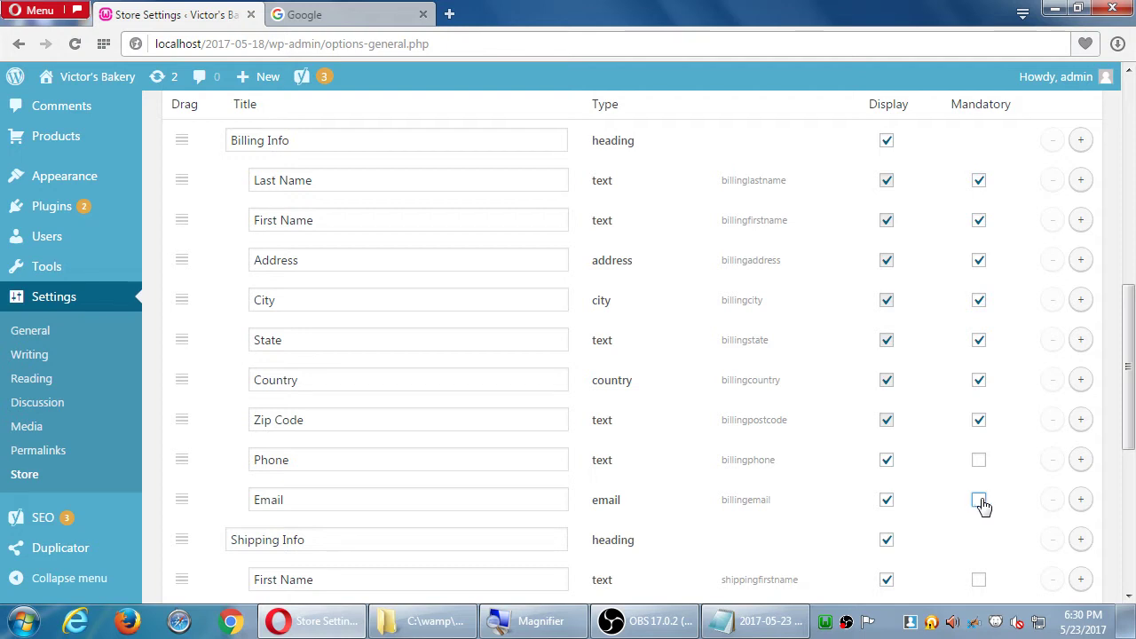
pyautogui.click(981, 463)
pyautogui.click(979, 461)
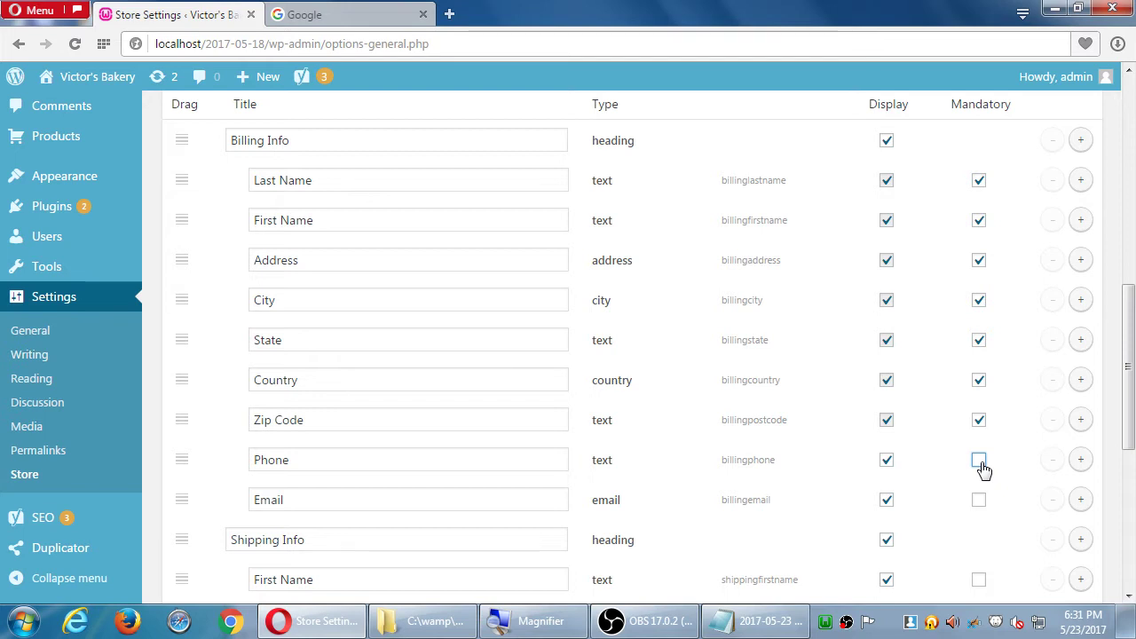
# Add a billing field titled 'Social Media URL' below Email, keeping its type as Text.
pyautogui.click(1081, 502)
pyautogui.scroll(-2, 1088, 510)
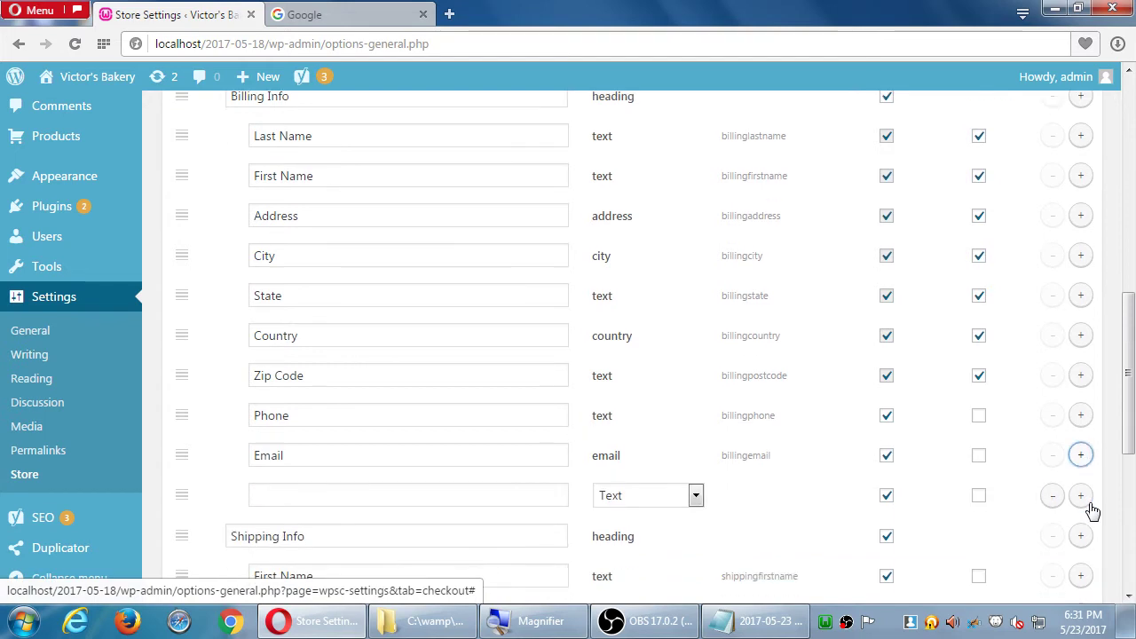
pyautogui.click(426, 382)
pyautogui.write('Social Media')
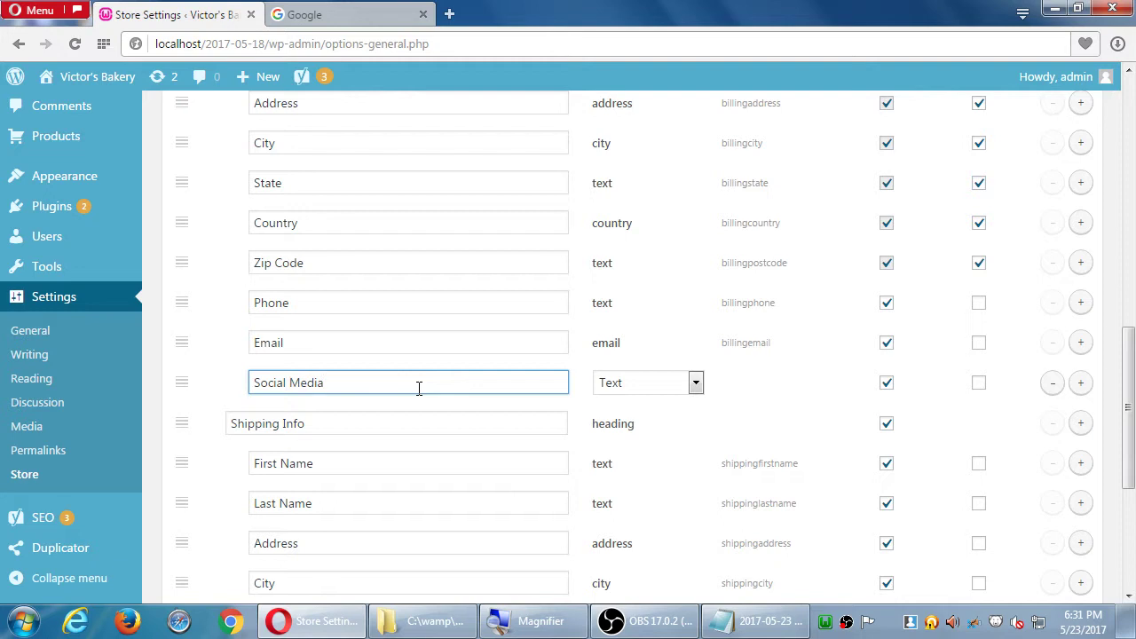
pyautogui.write(' URL')
pyautogui.click(696, 384)
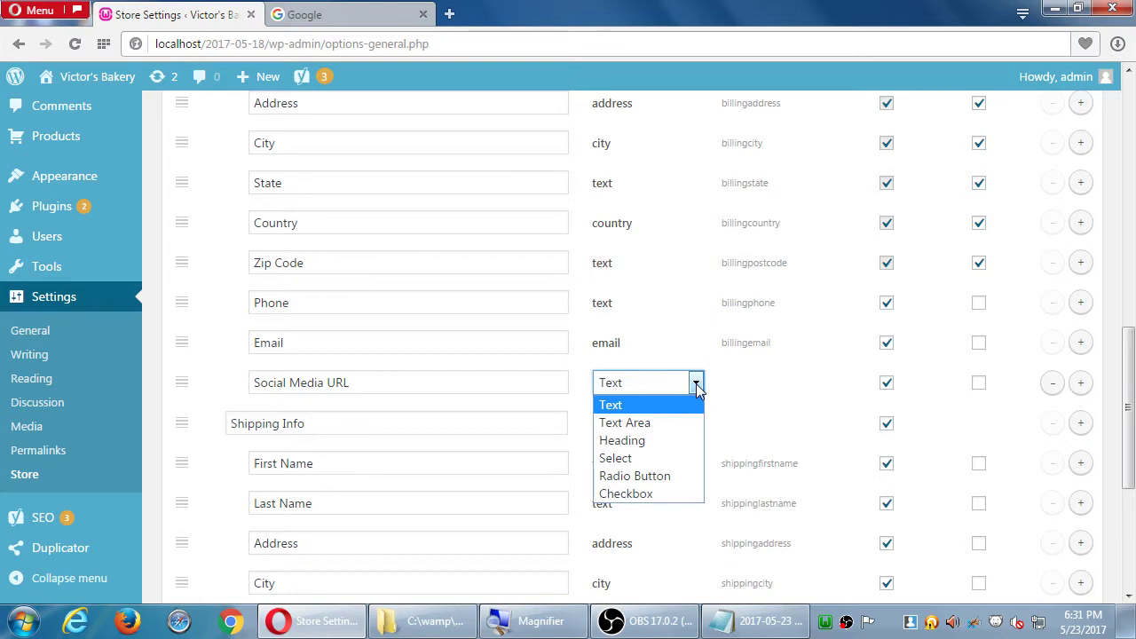
pyautogui.click(1097, 395)
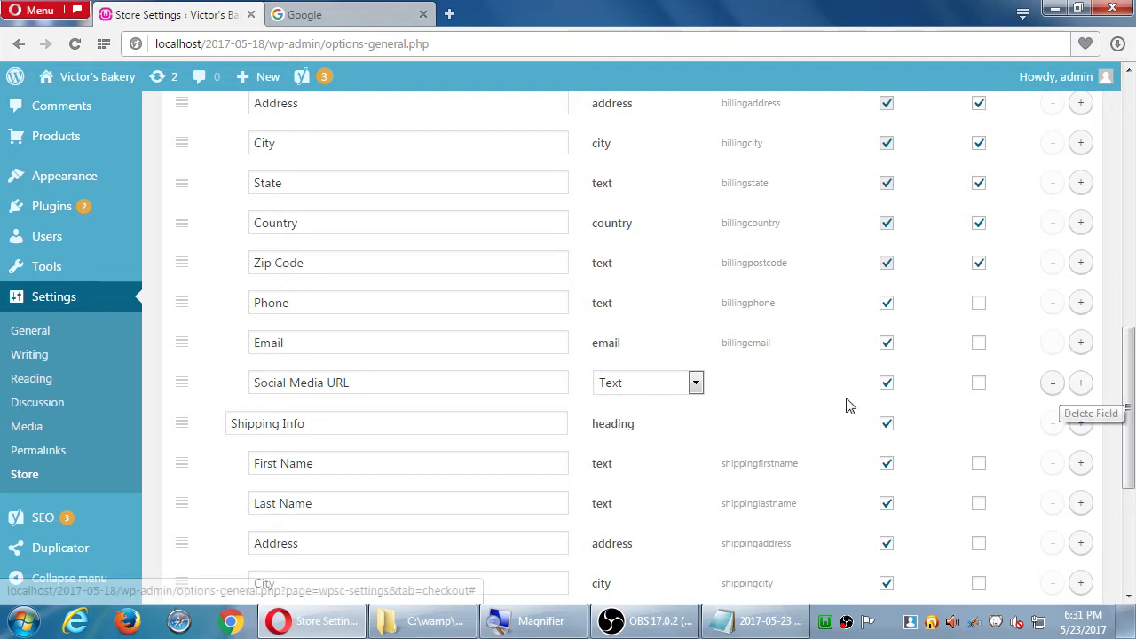
pyautogui.click(679, 392)
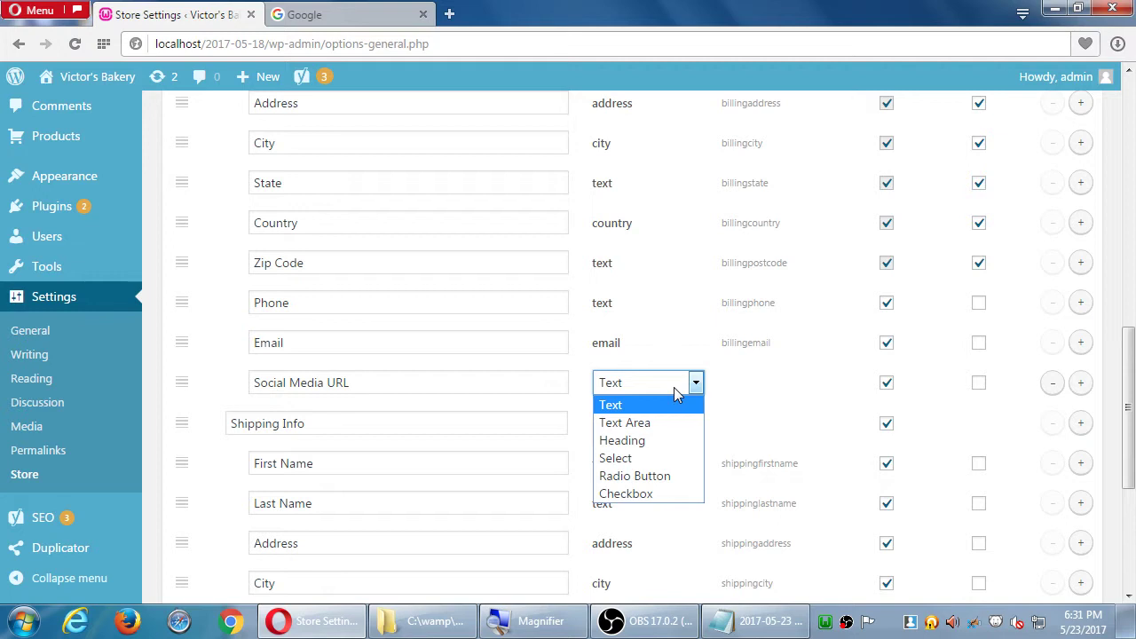
# Retitle the new field 'Special Instructions' and make it a Text Area.
pyautogui.moveTo(377, 376); pyautogui.dragTo(182, 375)
pyautogui.write('Questions?')
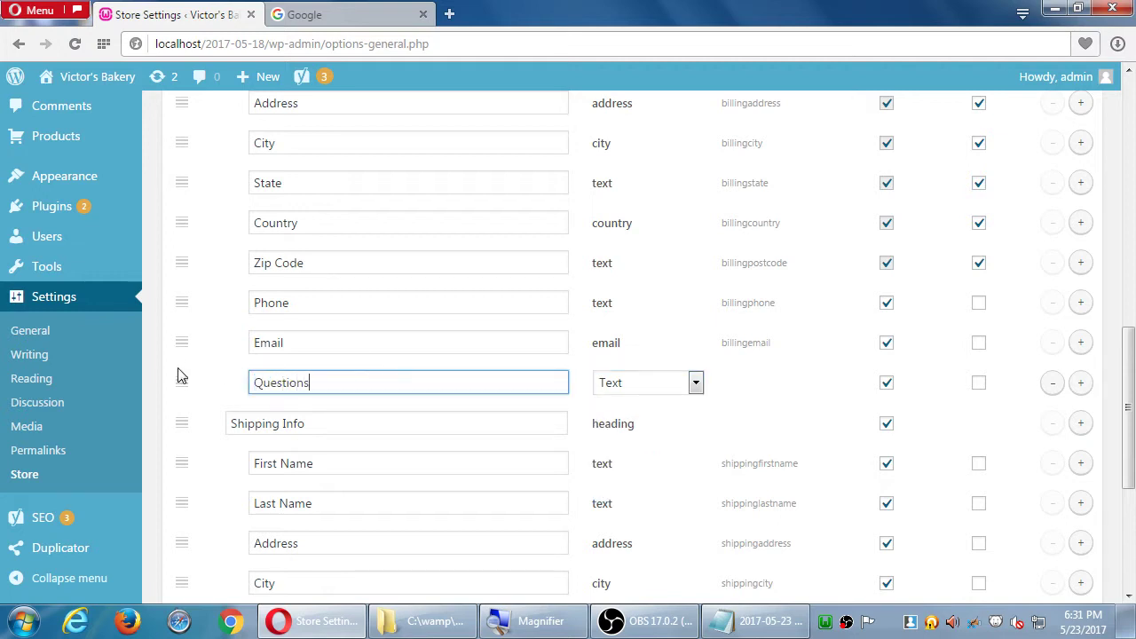
pyautogui.press('BackSpace')
pyautogui.press('BackSpace')
pyautogui.press('BackSpace')
pyautogui.press('BackSpace')
pyautogui.press('BackSpace')
pyautogui.press('BackSpace')
pyautogui.press('BackSpace')
pyautogui.press('BackSpace')
pyautogui.press('BackSpace')
pyautogui.press('BackSpace')
pyautogui.write('Special Instructions')
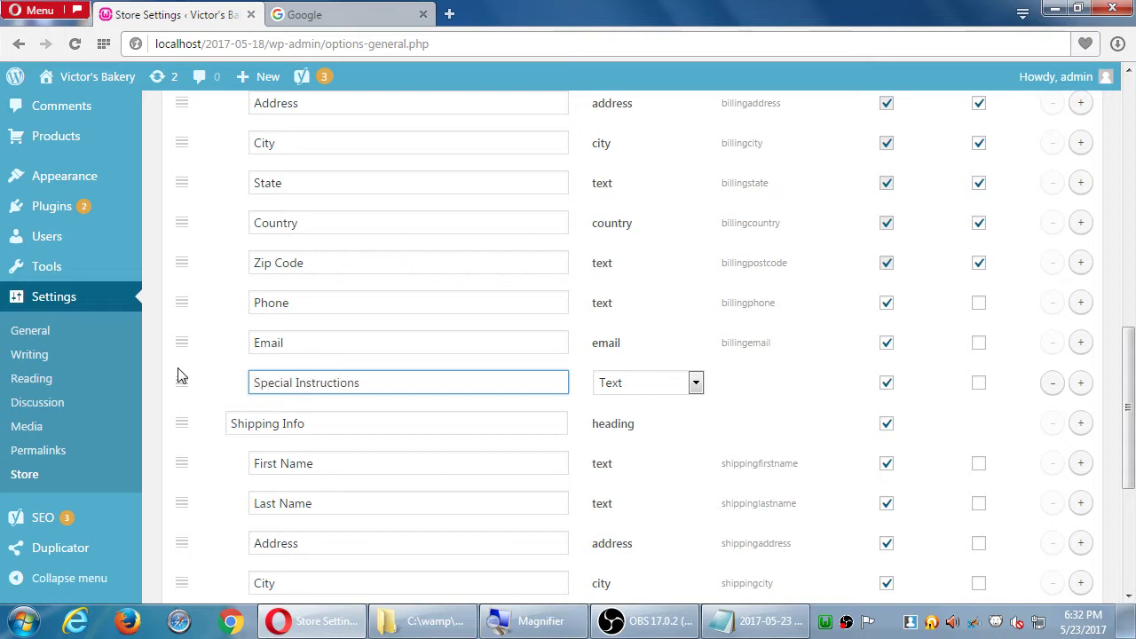
pyautogui.click(677, 382)
pyautogui.click(669, 420)
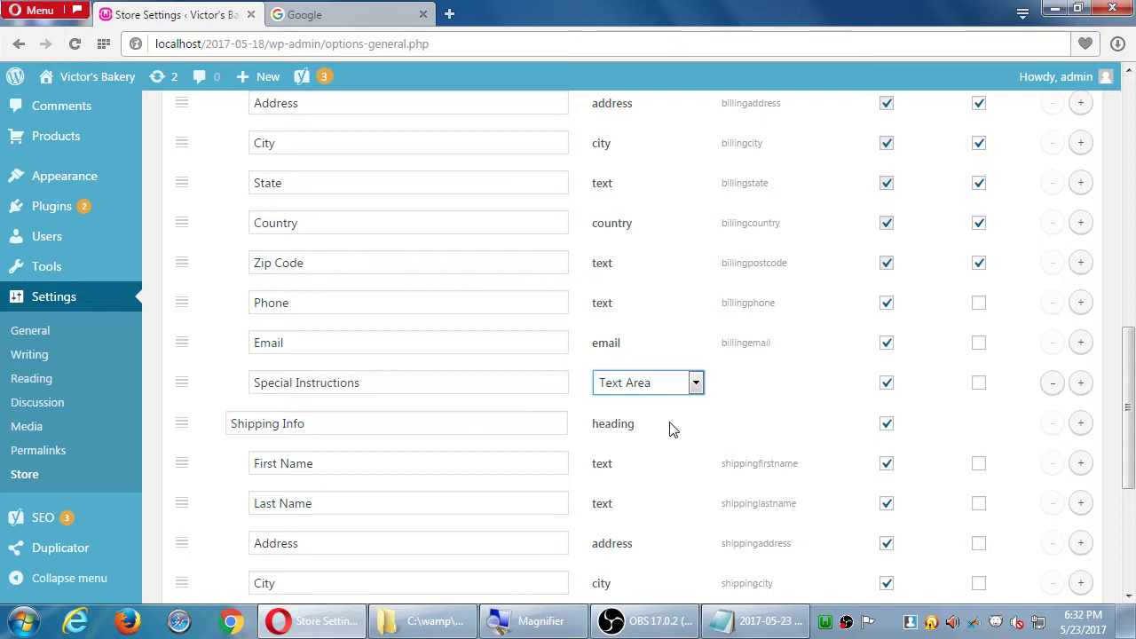
# Rename the field 'Social Media', set it back to Text, and add a blank row below.
pyautogui.tripleClick(381, 382)
pyautogui.write('Q')
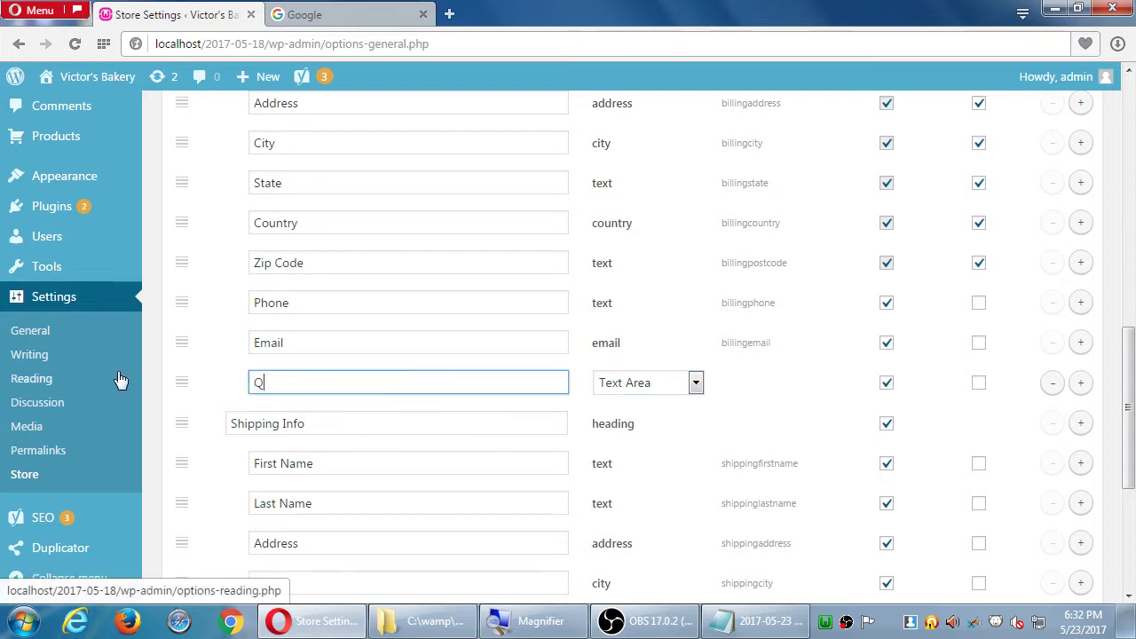
pyautogui.write('uestions')
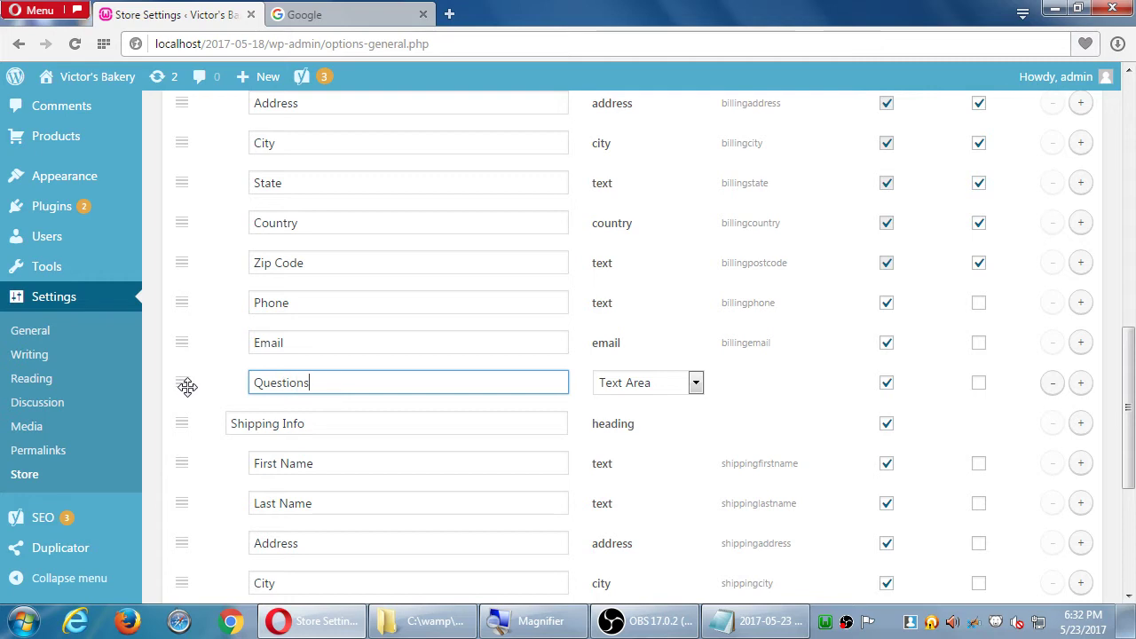
pyautogui.hotkey('ctrl', 'a')
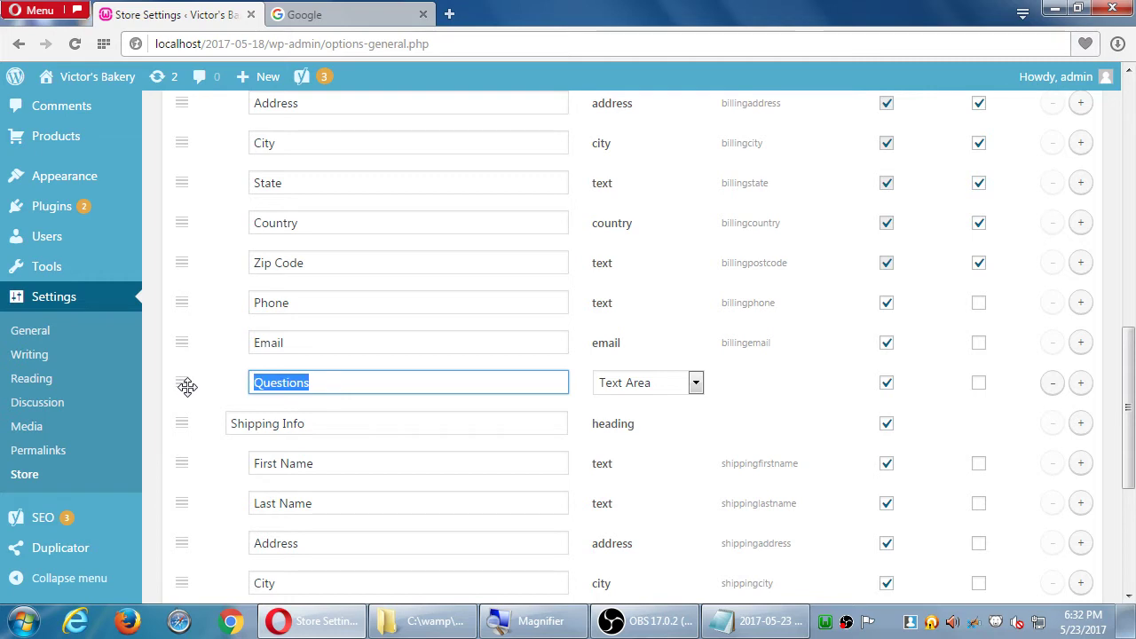
pyautogui.write('Social Media')
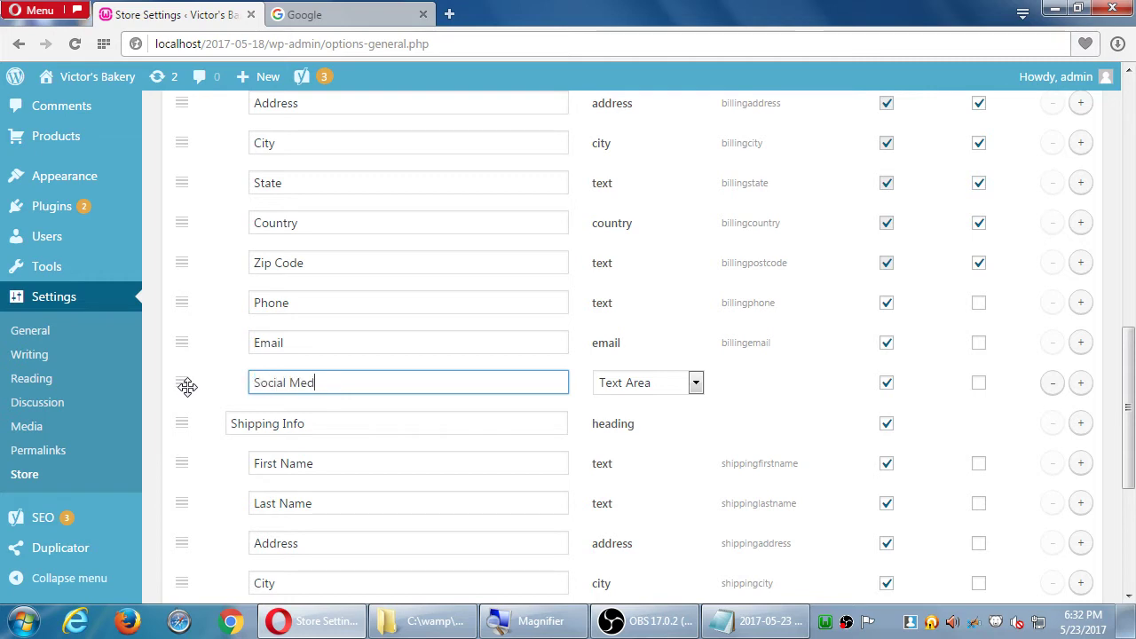
pyautogui.click(676, 388)
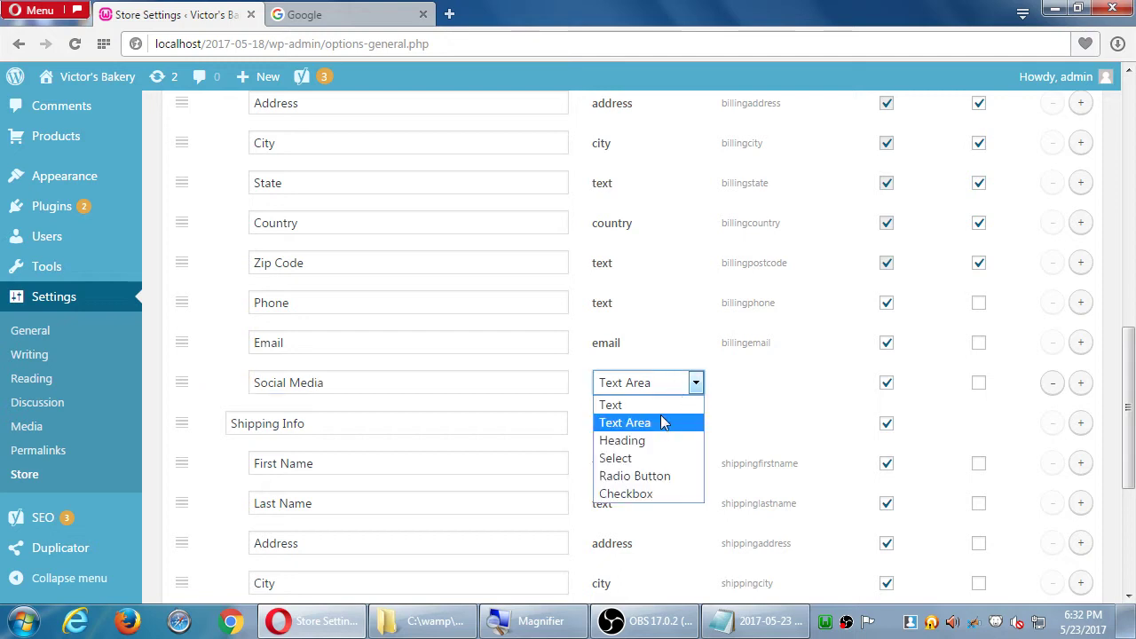
pyautogui.click(672, 400)
pyautogui.click(1079, 383)
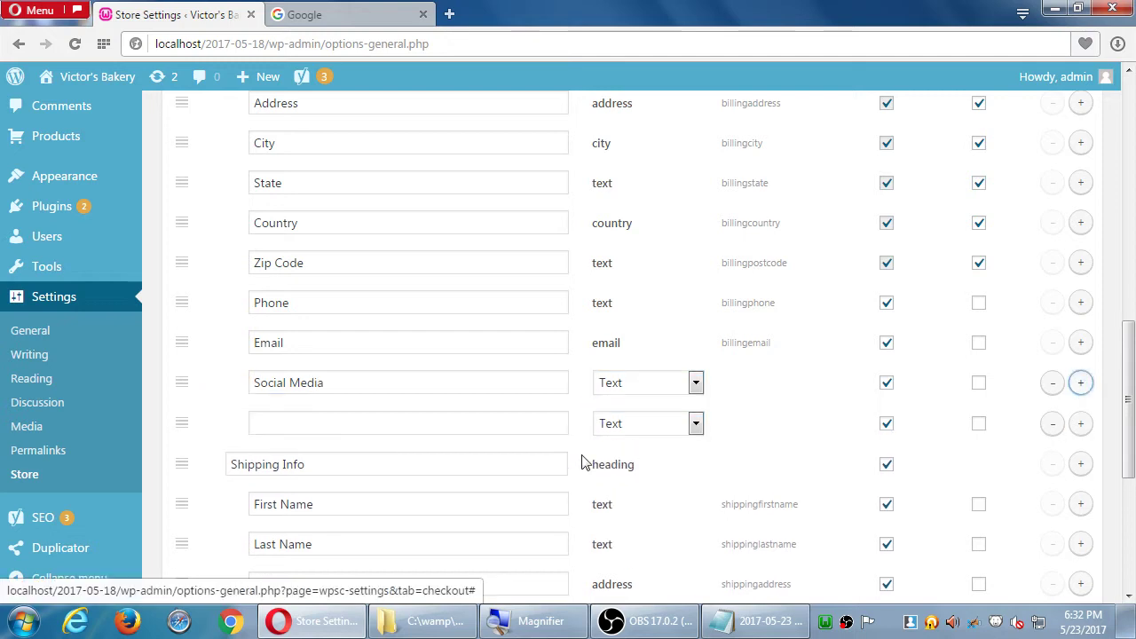
# Make the new field a Select type and reveal its Label/Value options.
pyautogui.click(629, 423)
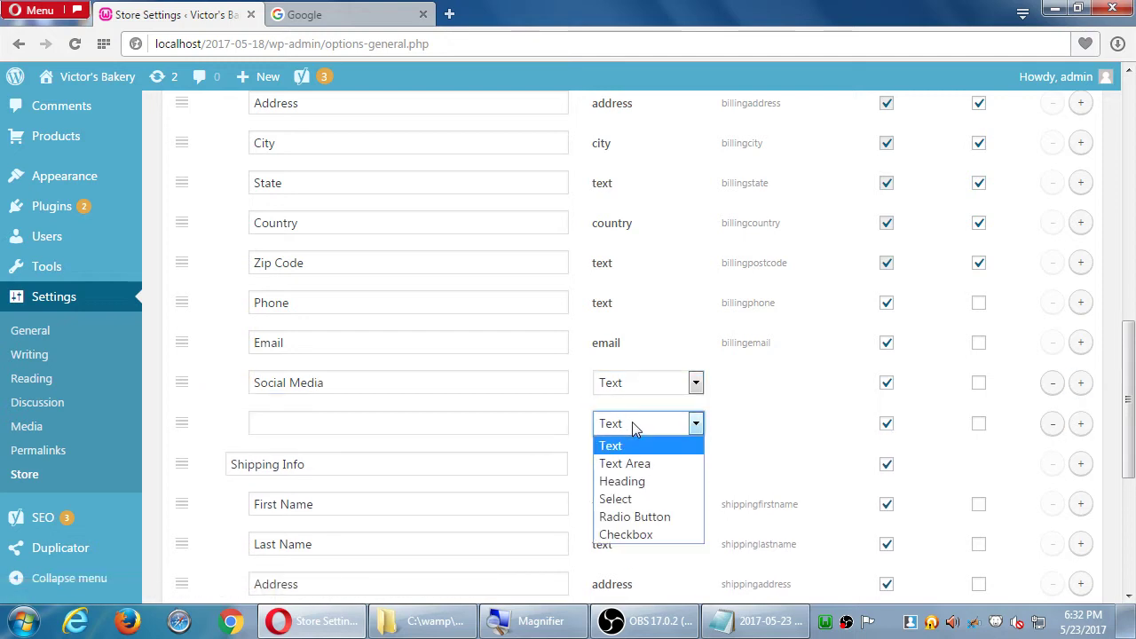
pyautogui.click(635, 500)
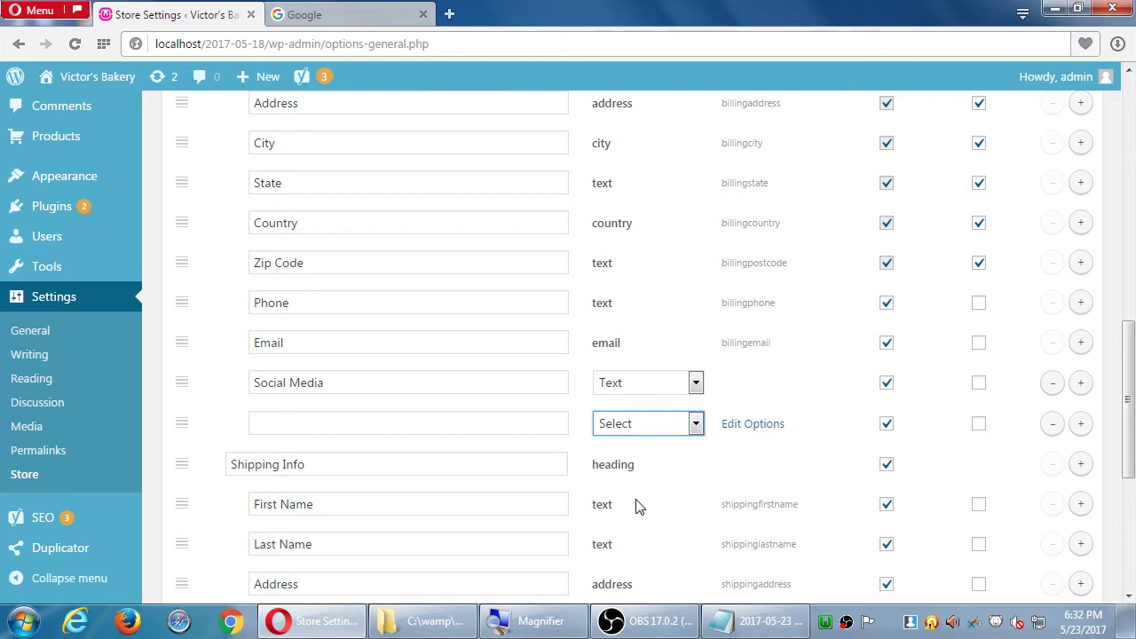
pyautogui.click(750, 426)
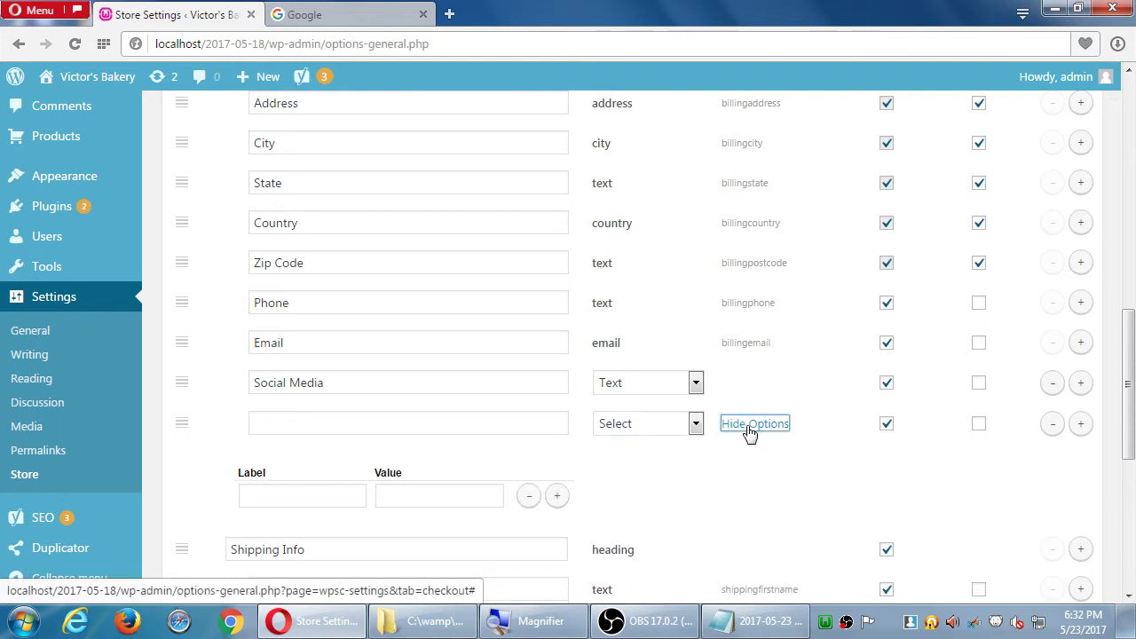
pyautogui.click(742, 494)
# Switch the new field to Radio Button, then Checkbox, then back to Text.
pyautogui.click(686, 423)
pyautogui.click(668, 518)
pyautogui.click(678, 427)
pyautogui.click(650, 535)
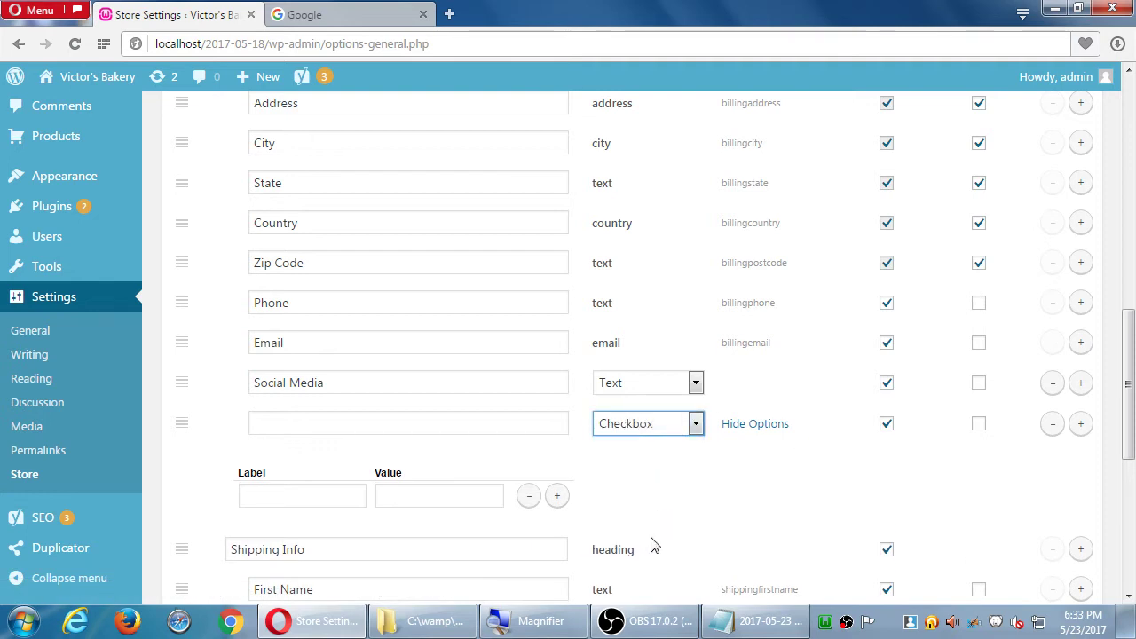
pyautogui.click(654, 427)
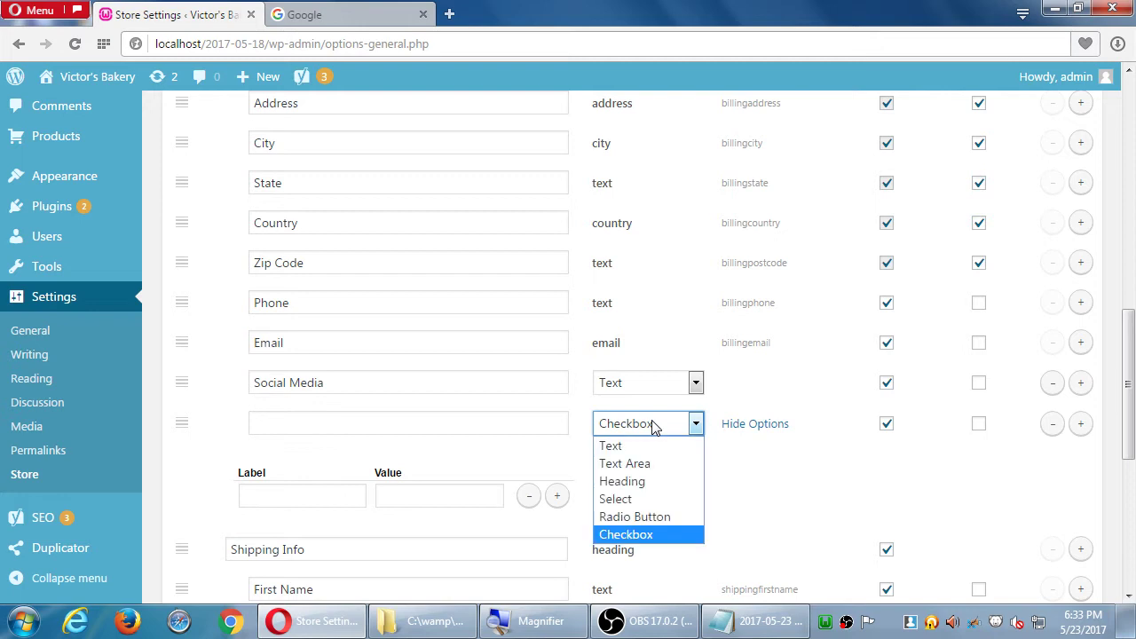
pyautogui.click(637, 449)
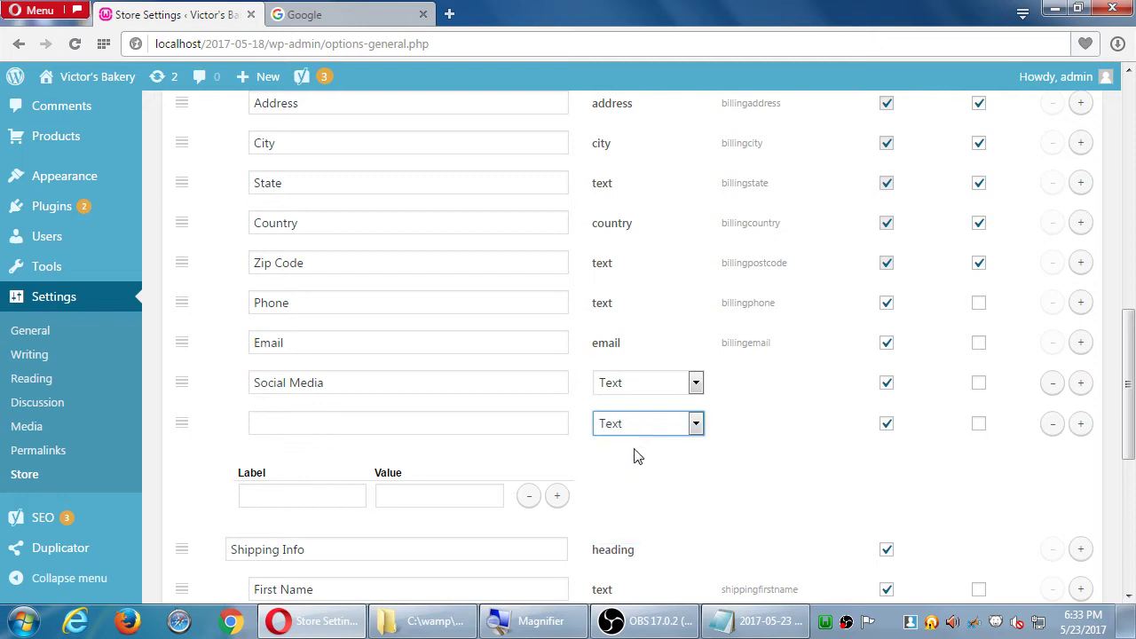
# Delete the empty field row and make billing Last Name hidden and optional.
pyautogui.click(1052, 425)
pyautogui.scroll(3, 1054, 433)
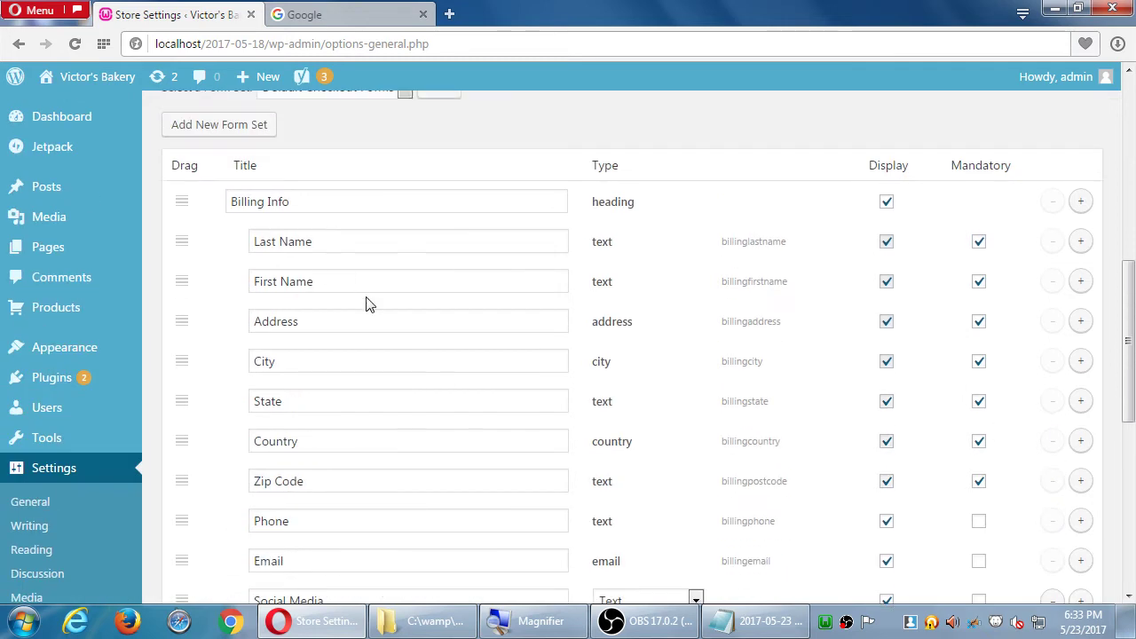
pyautogui.doubleClick(1054, 246)
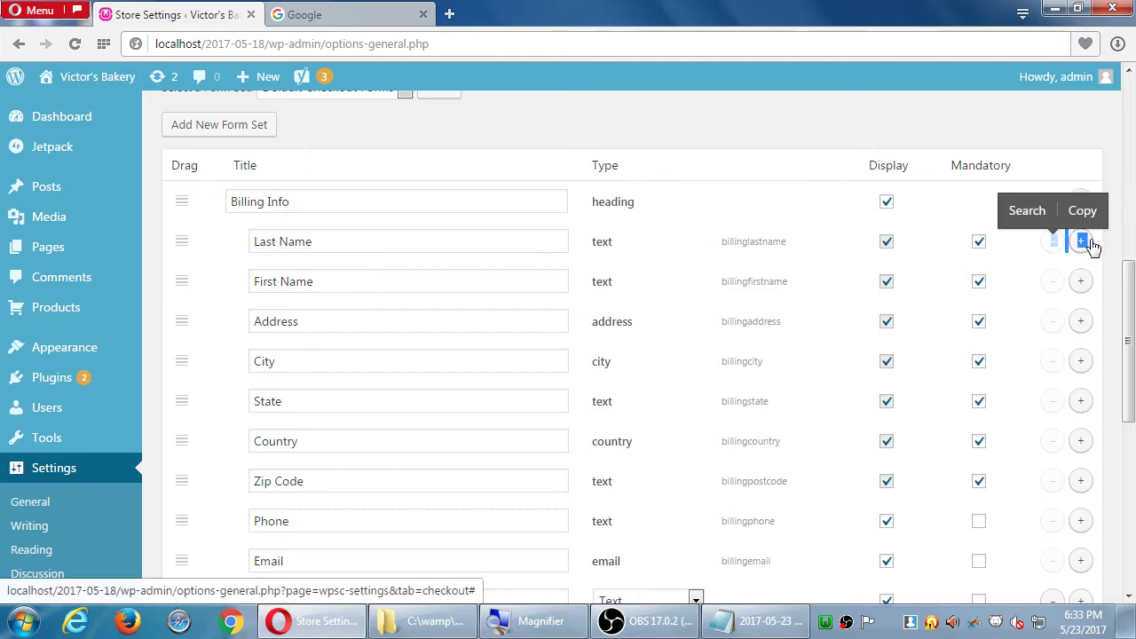
pyautogui.click(1032, 145)
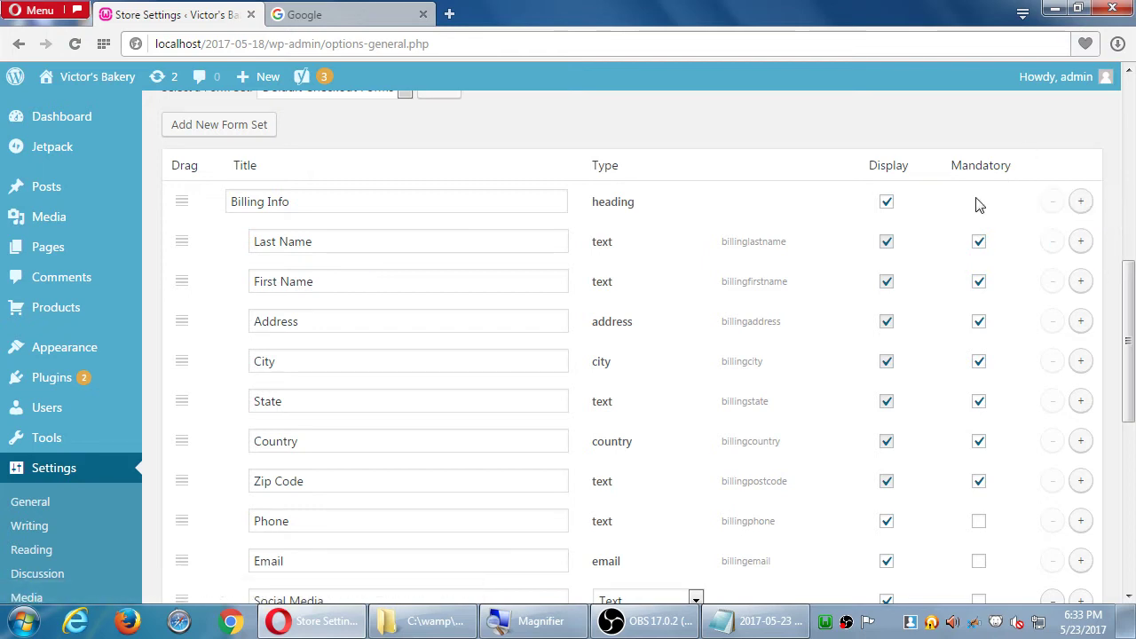
pyautogui.click(888, 245)
pyautogui.click(979, 246)
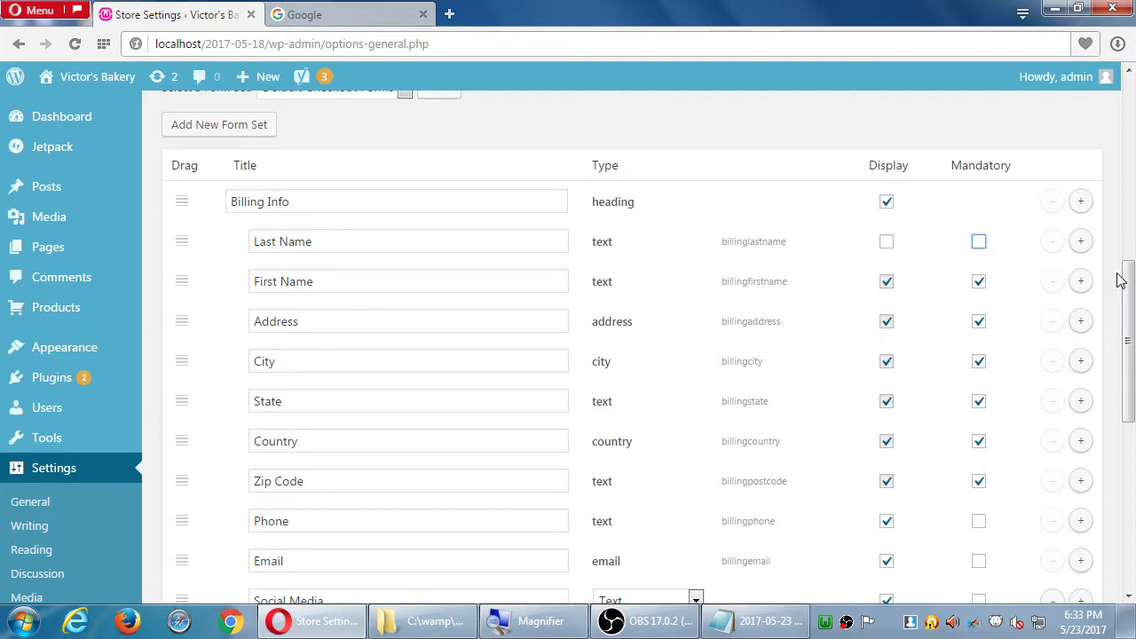
pyautogui.moveTo(1127, 279); pyautogui.dragTo(1087, 393)
pyautogui.scroll(-2, 1087, 393)
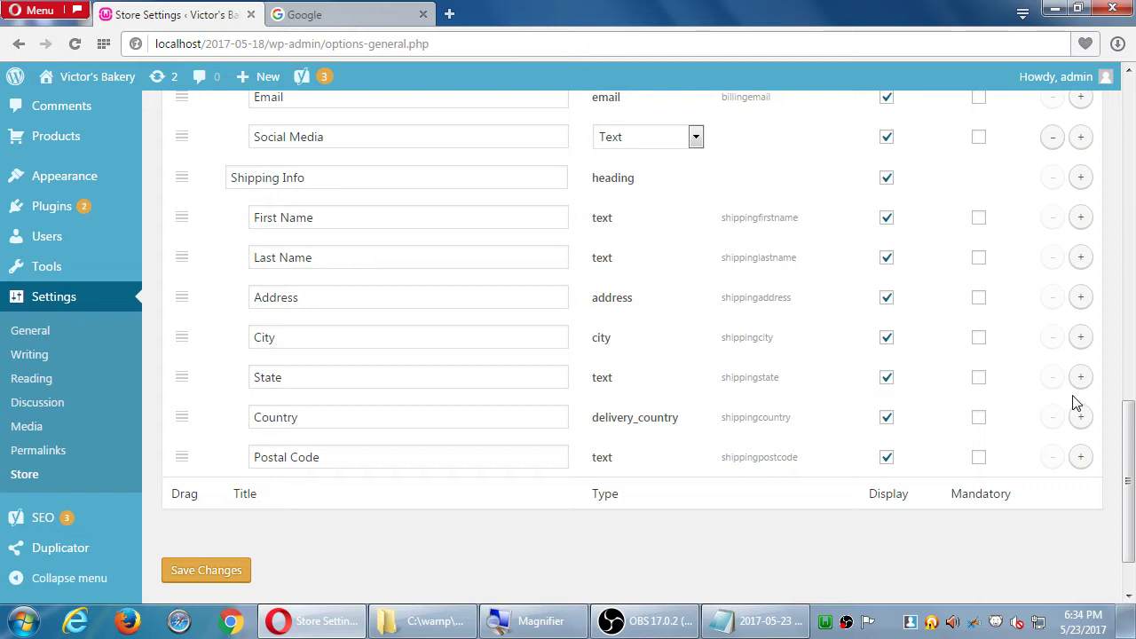
pyautogui.scroll(2, 1054, 388)
pyautogui.scroll(1, 1053, 386)
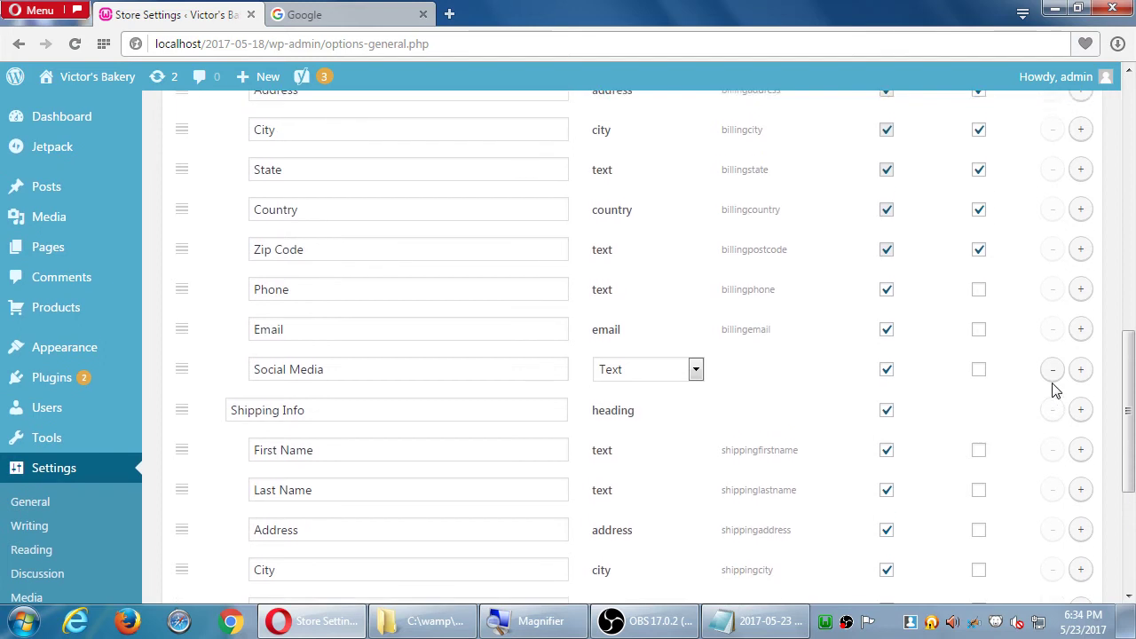
pyautogui.click(626, 393)
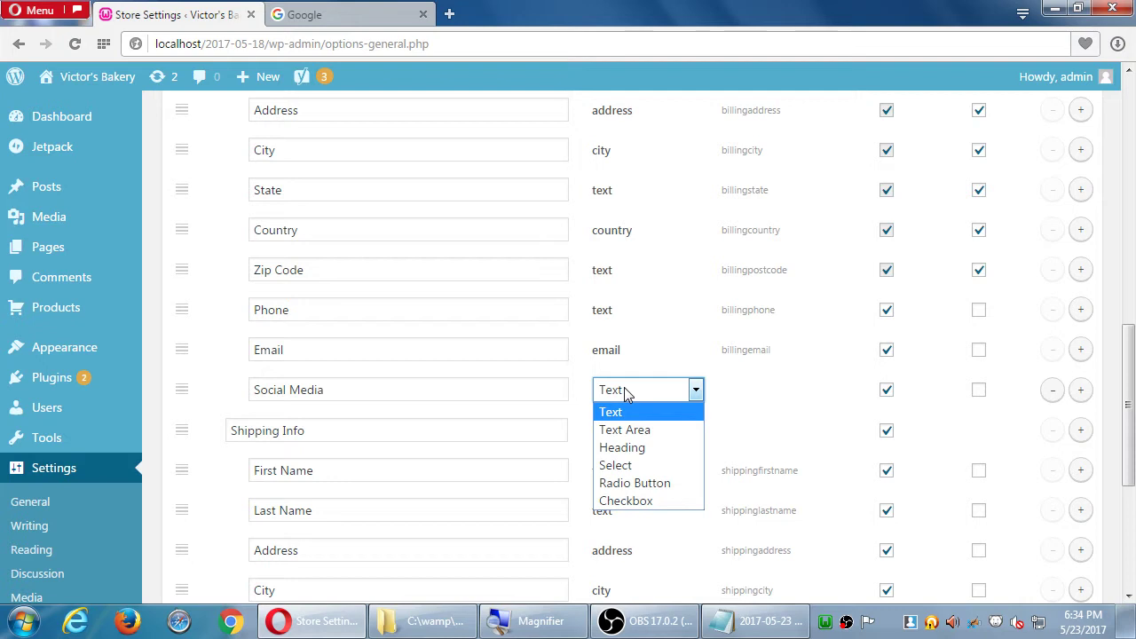
pyautogui.click(624, 388)
pyautogui.click(624, 388)
pyautogui.click(618, 469)
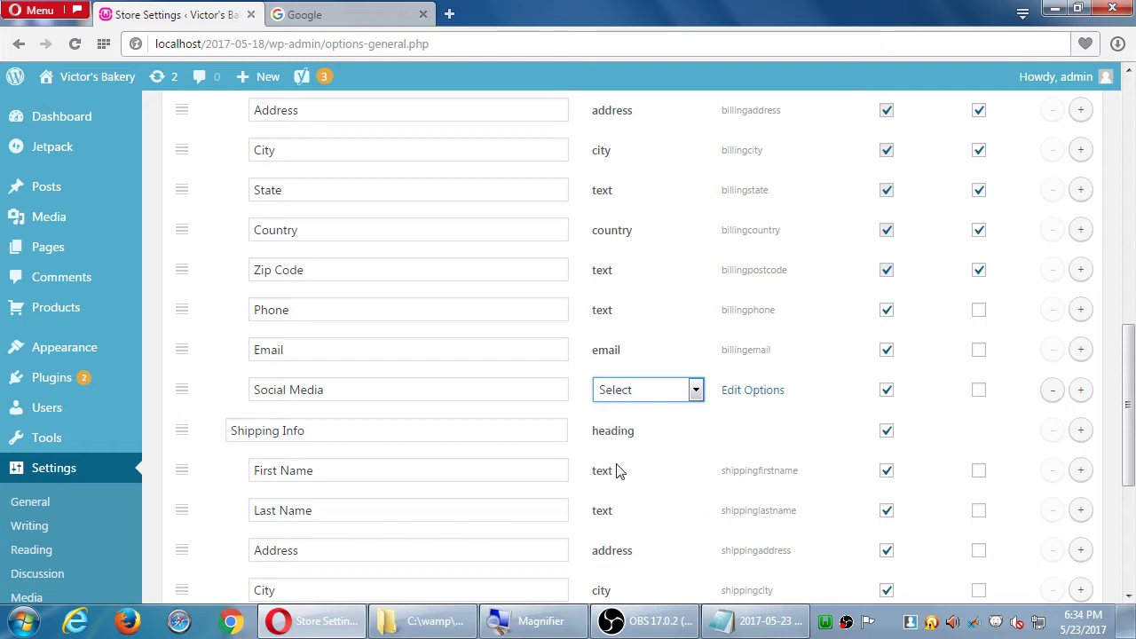
pyautogui.click(636, 393)
pyautogui.click(635, 406)
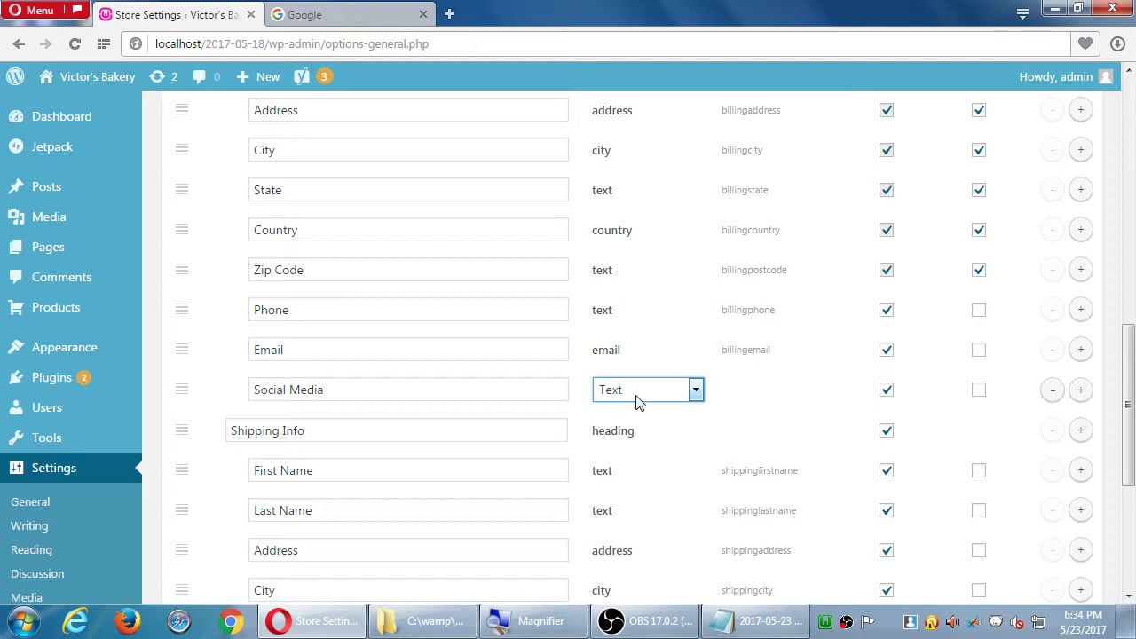
pyautogui.scroll(3, 636, 400)
pyautogui.scroll(-1, 616, 287)
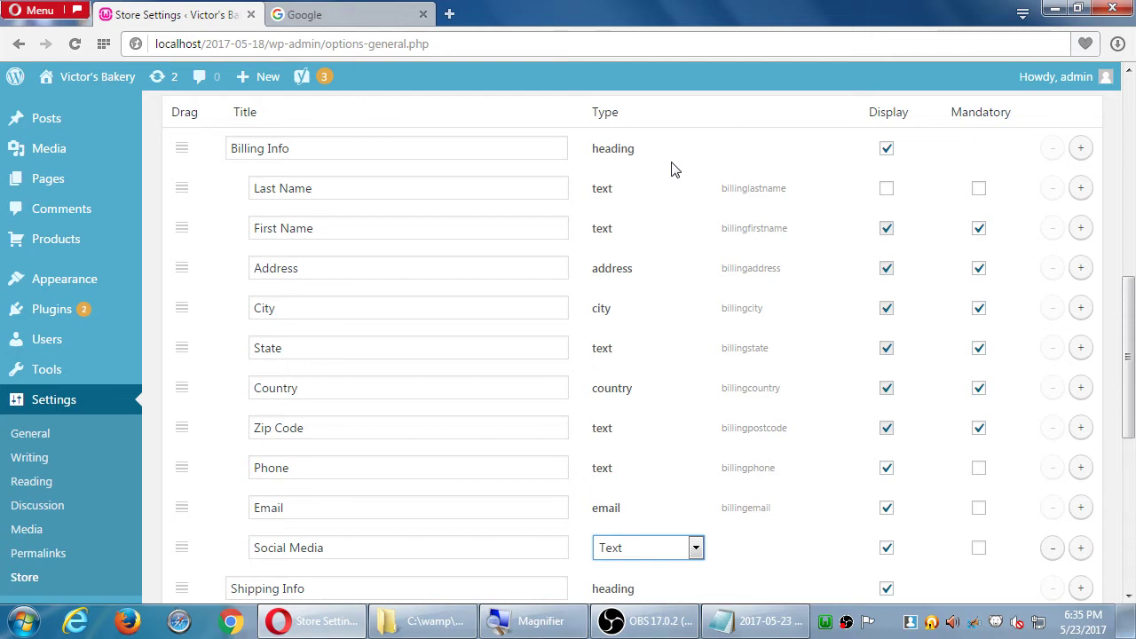
pyautogui.scroll(-5, 736, 204)
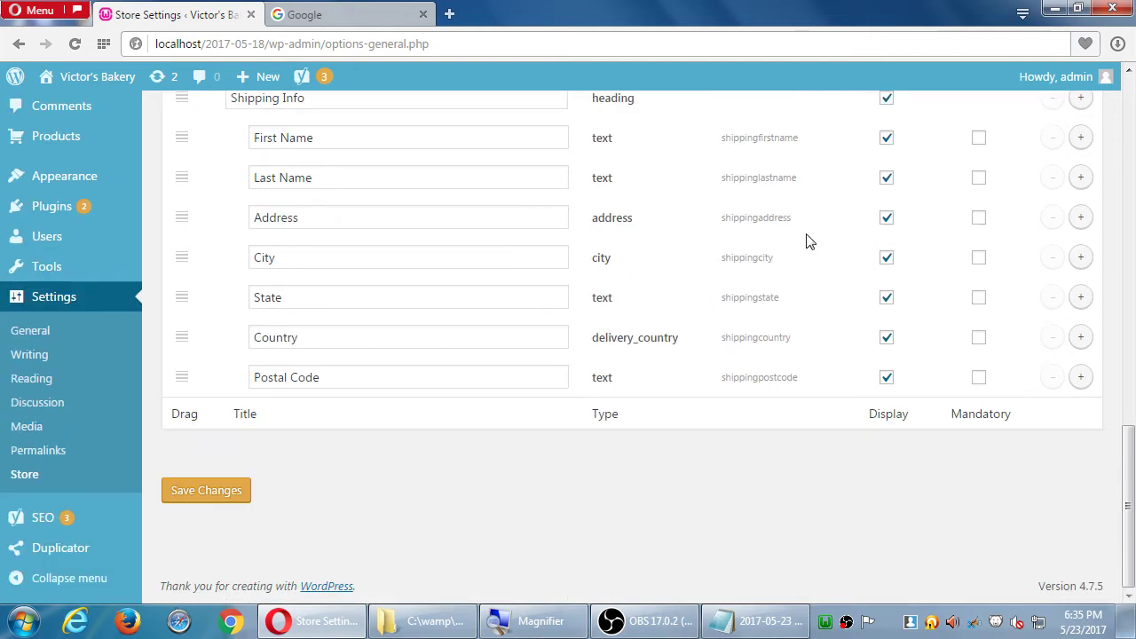
# Save the checkout field changes, then check the Select a Form Set list.
pyautogui.click(216, 494)
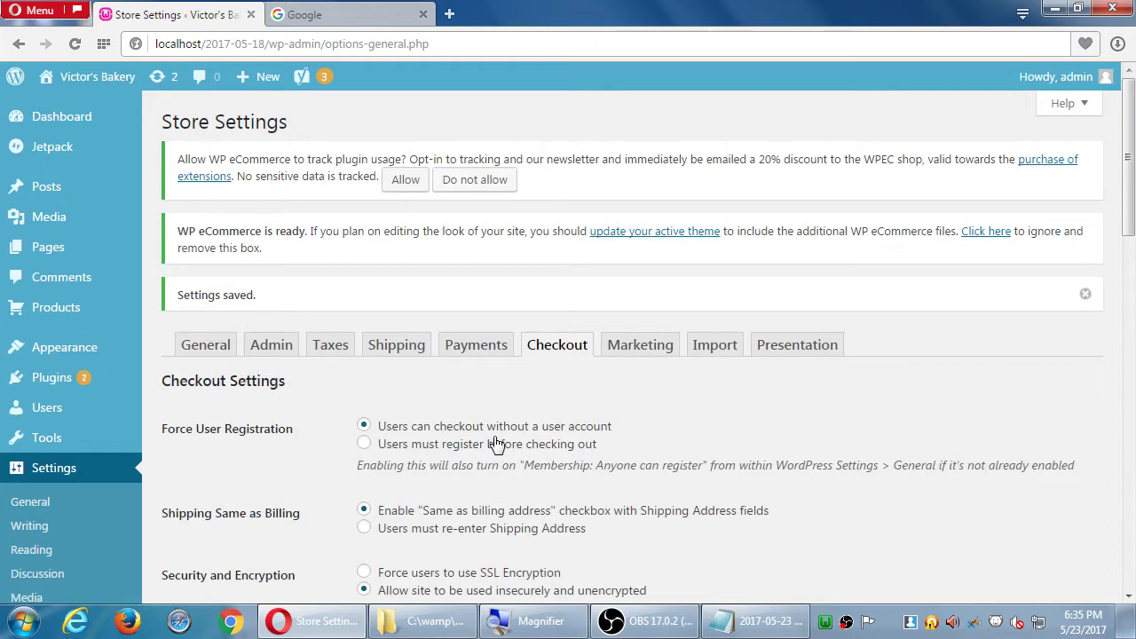
pyautogui.scroll(-4, 495, 444)
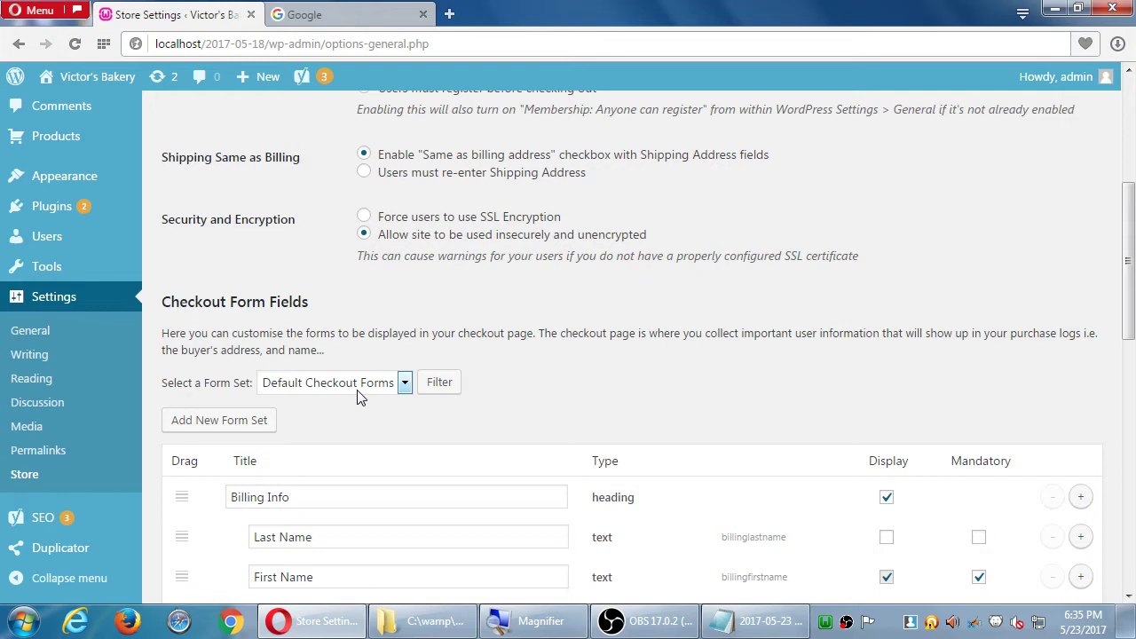
pyautogui.click(358, 390)
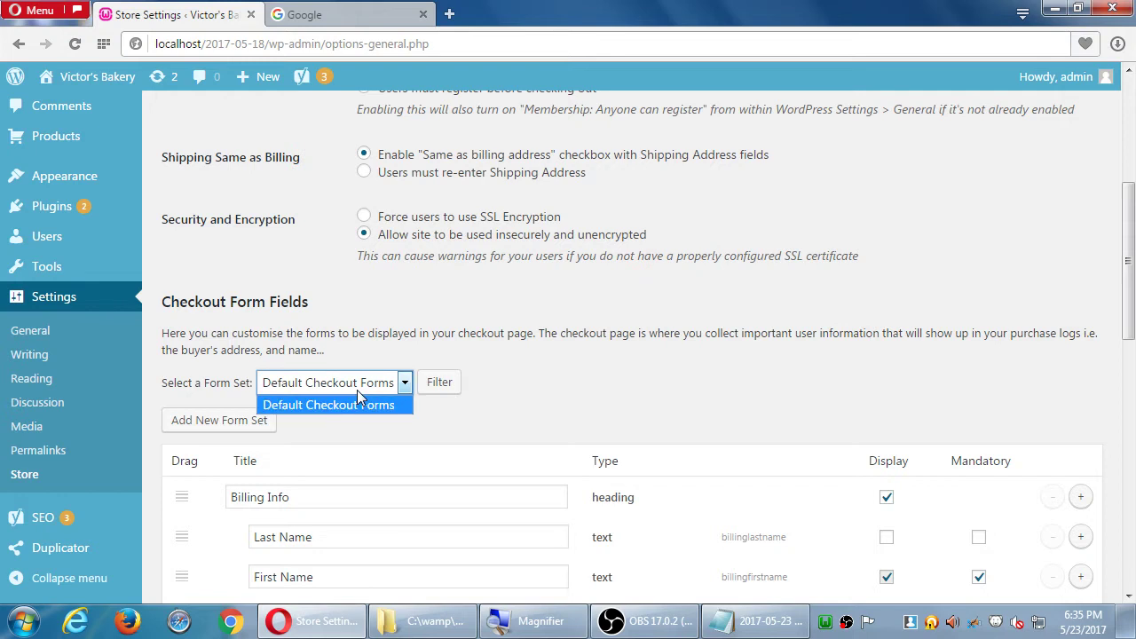
pyautogui.click(356, 390)
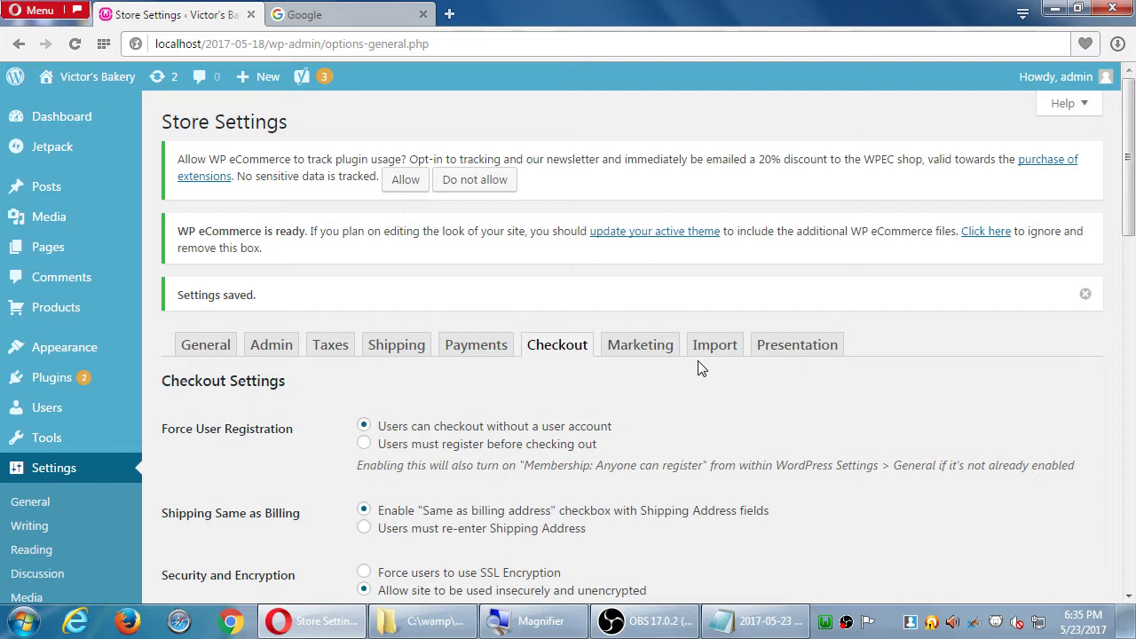
# Browse the store's Marketing settings, then bring the Notepad notes file back to front.
pyautogui.click(631, 349)
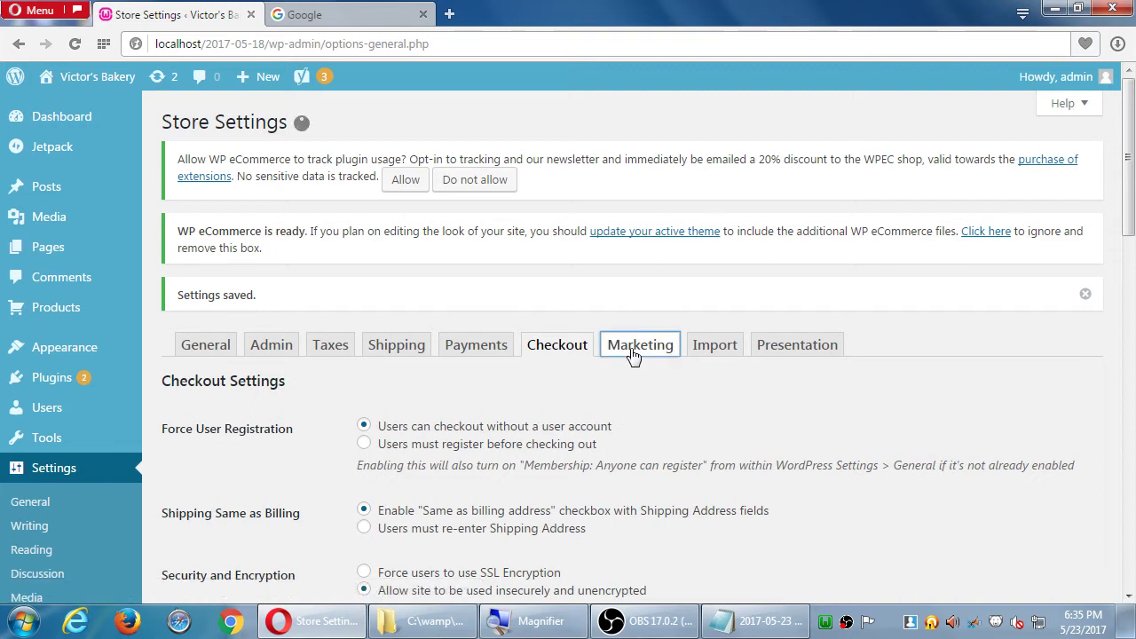
pyautogui.scroll(-6, 654, 292)
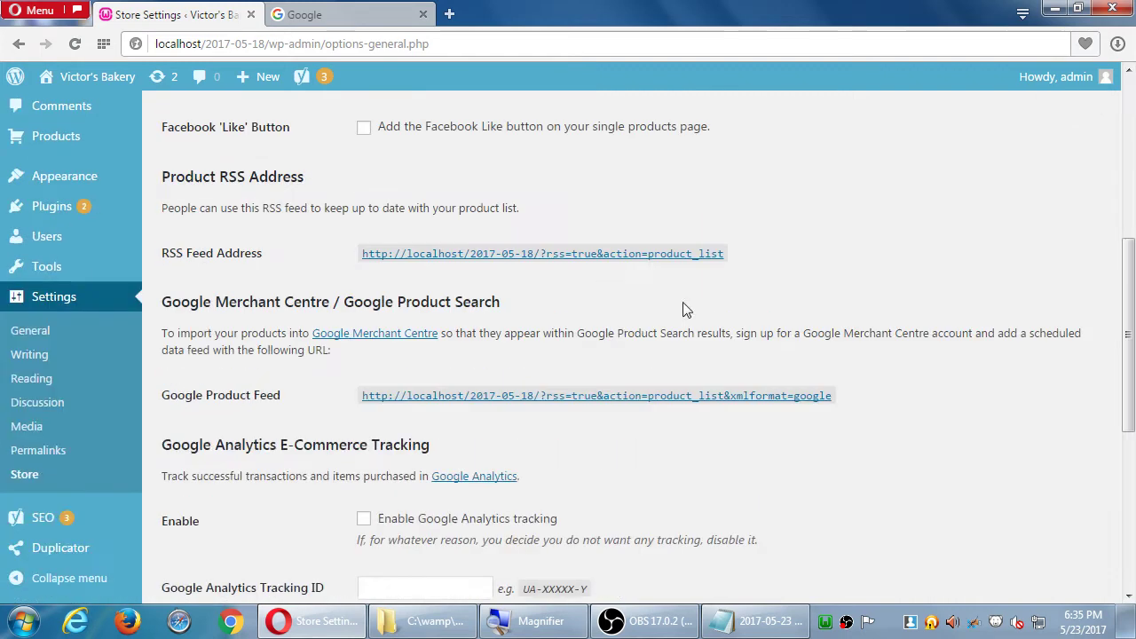
pyautogui.scroll(-4, 626, 289)
pyautogui.scroll(10, 636, 275)
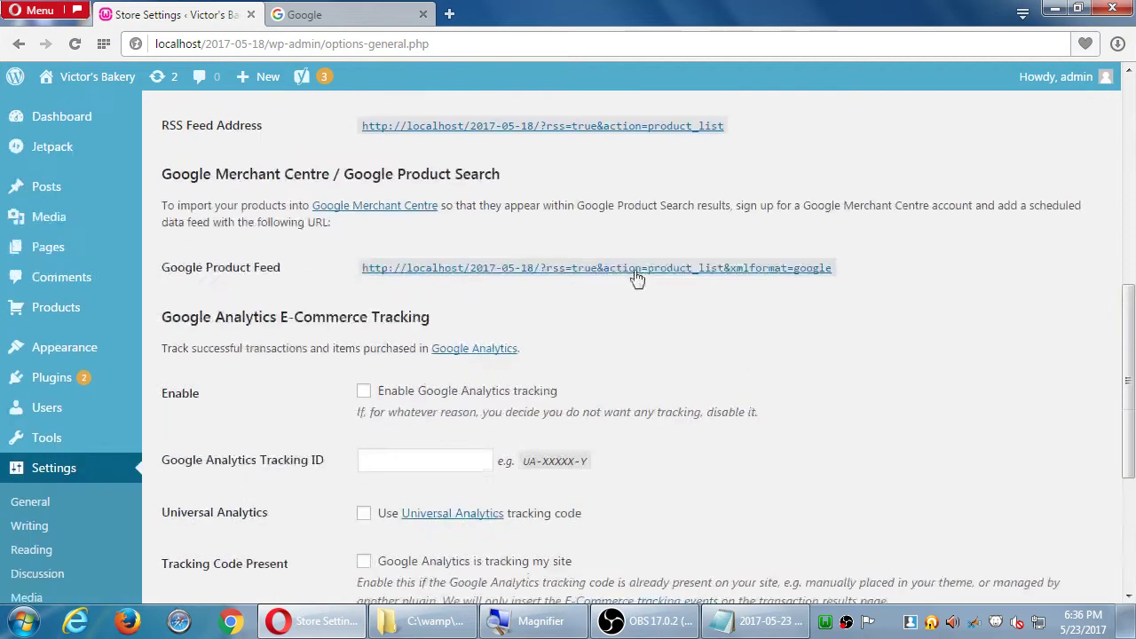
pyautogui.scroll(-1, 633, 342)
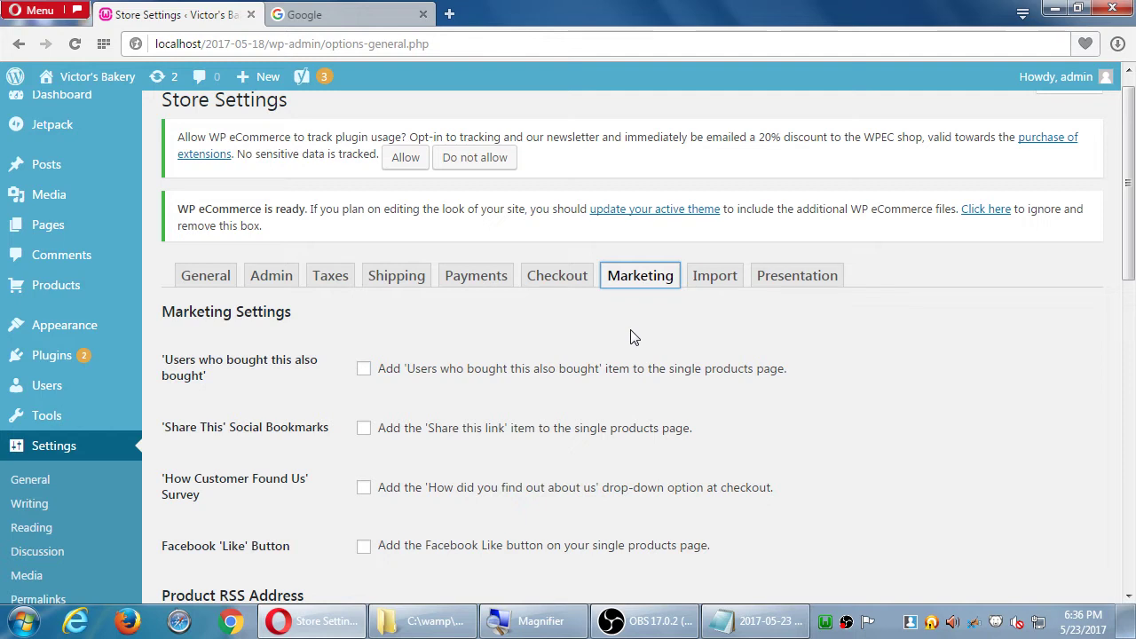
pyautogui.click(792, 624)
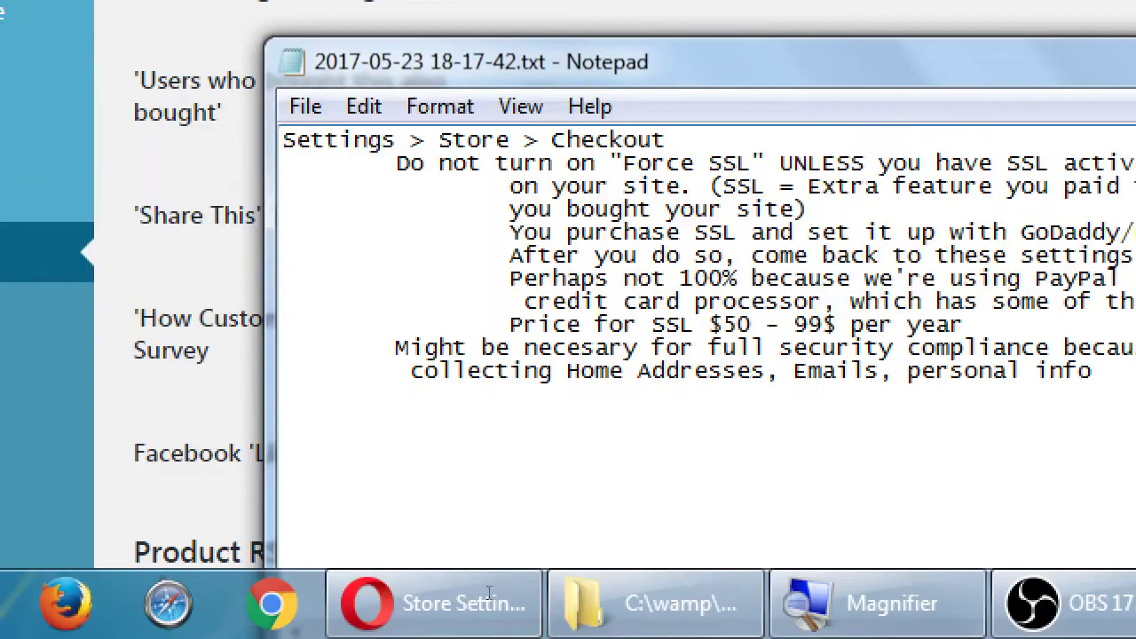
# Add an 'eCommerce Concepts' heading on a new line below the SSL notes.
pyautogui.hotkey('ctrl', 'Left')
pyautogui.hotkey('ctrl', 'Left')
pyautogui.hotkey('ctrl', 'Left')
pyautogui.press('Left')
pyautogui.press('Return')
pyautogui.press('Return')
pyautogui.write('E')
pyautogui.press('BackSpace')
pyautogui.write('eComme')
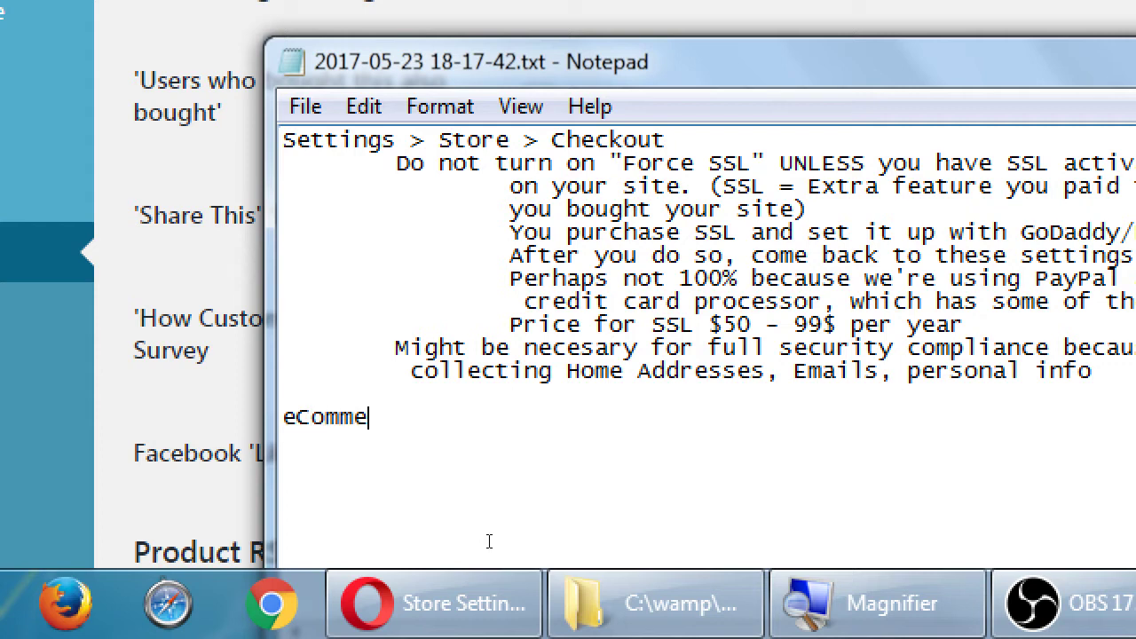
pyautogui.write('rce Cont')
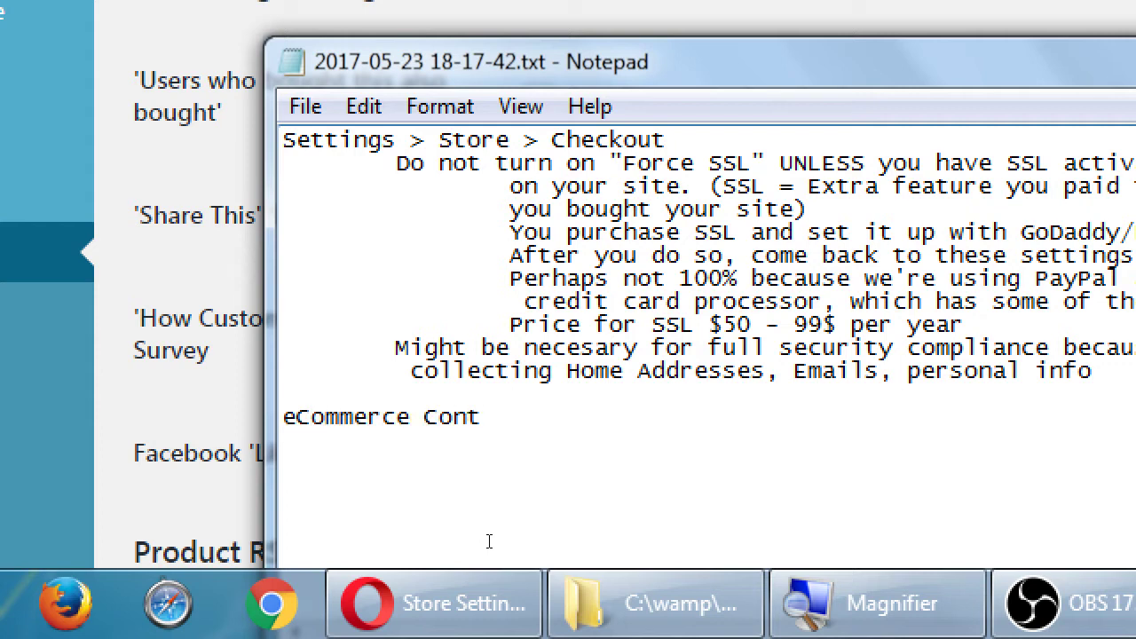
pyautogui.press('BackSpace')
pyautogui.write('cepts')
pyautogui.press('Return')
# Add indented 'Upselling' and 'Crosselling' lines under the heading.
pyautogui.press('Tab')
pyautogui.write('Upselling')
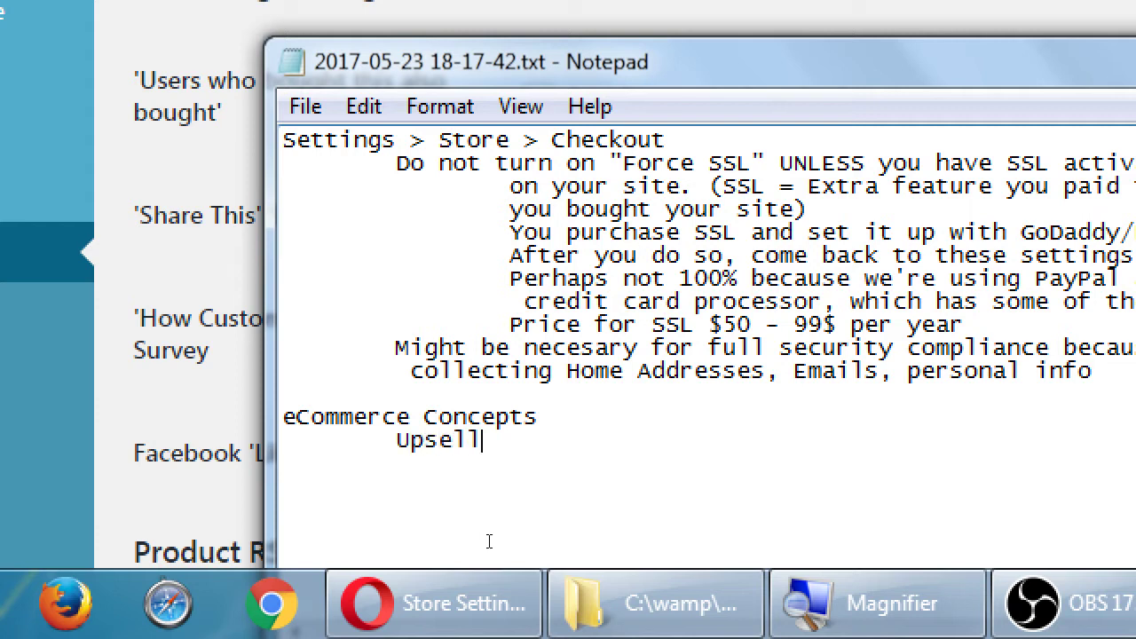
pyautogui.press('Return')
pyautogui.press('Tab')
pyautogui.write('Cross')
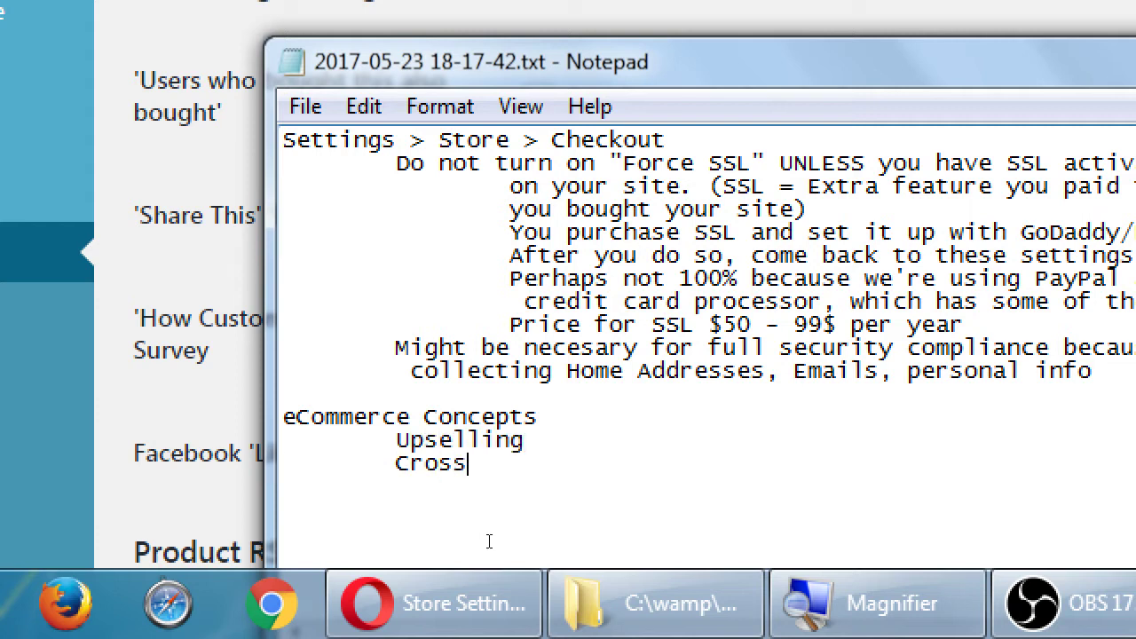
pyautogui.write('elling')
# Define Upselling as a recommendation to upgrade to a 'better' product.
pyautogui.press('Up')
pyautogui.write('- ')
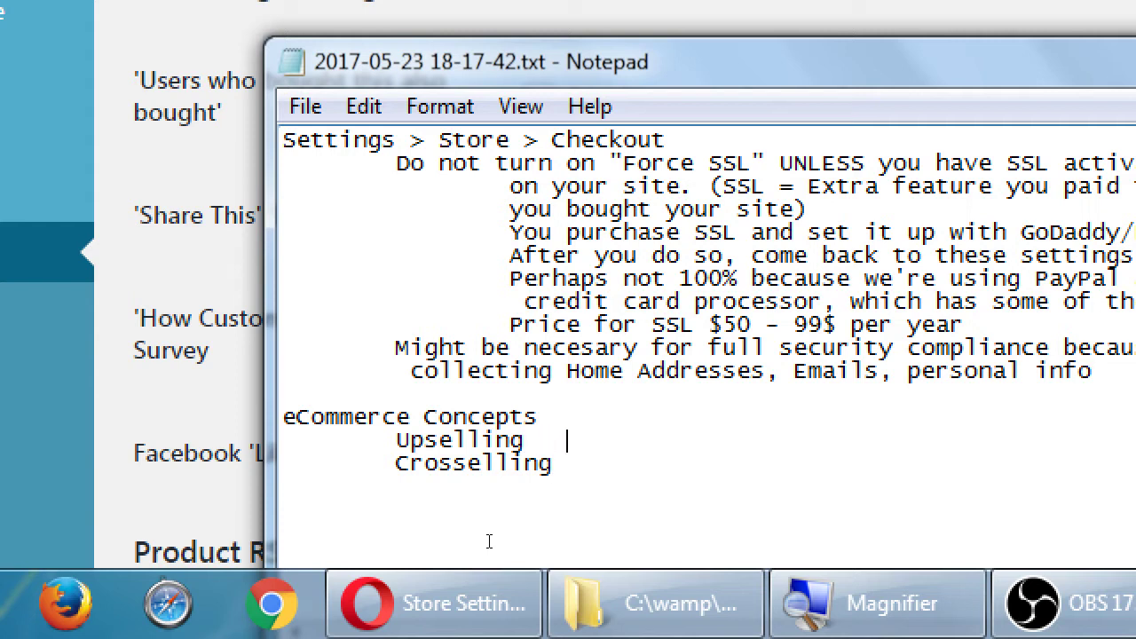
pyautogui.write('REcomme')
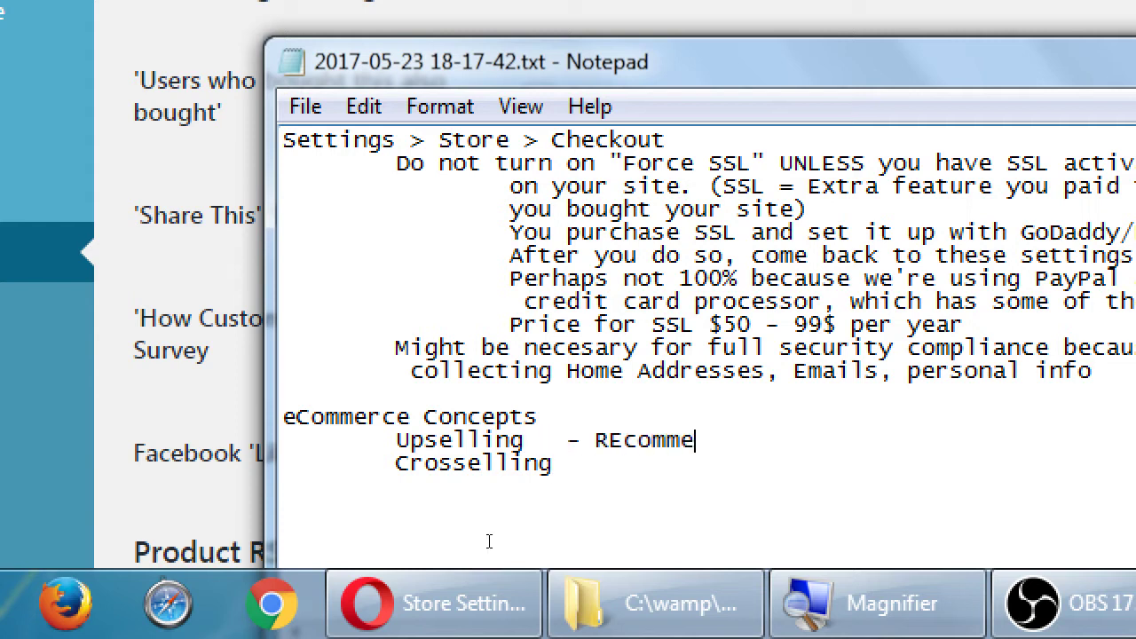
pyautogui.write('ndation to up')
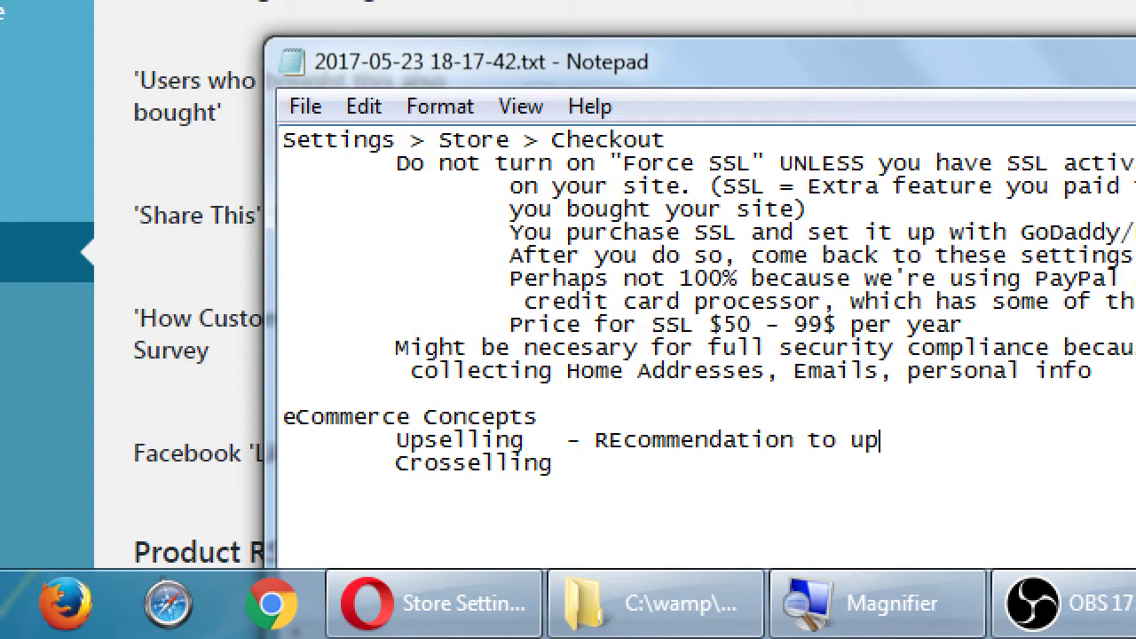
pyautogui.write("grade to a 'batte")
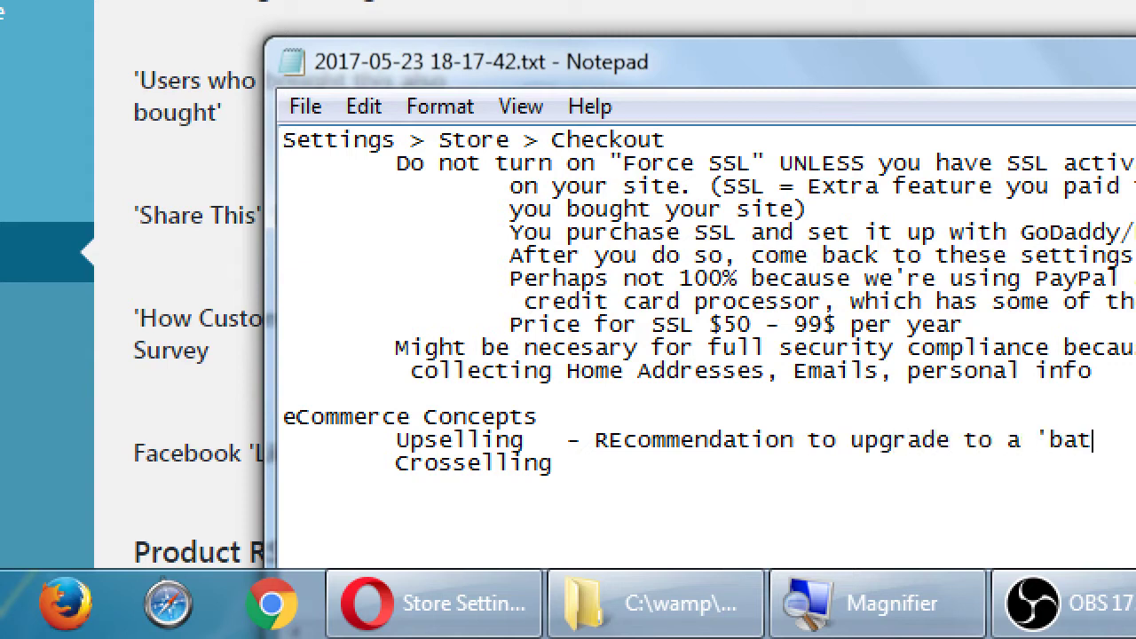
pyautogui.press('BackSpace')
pyautogui.press('BackSpace')
pyautogui.press('BackSpace')
pyautogui.press('BackSpace')
pyautogui.write('etter')
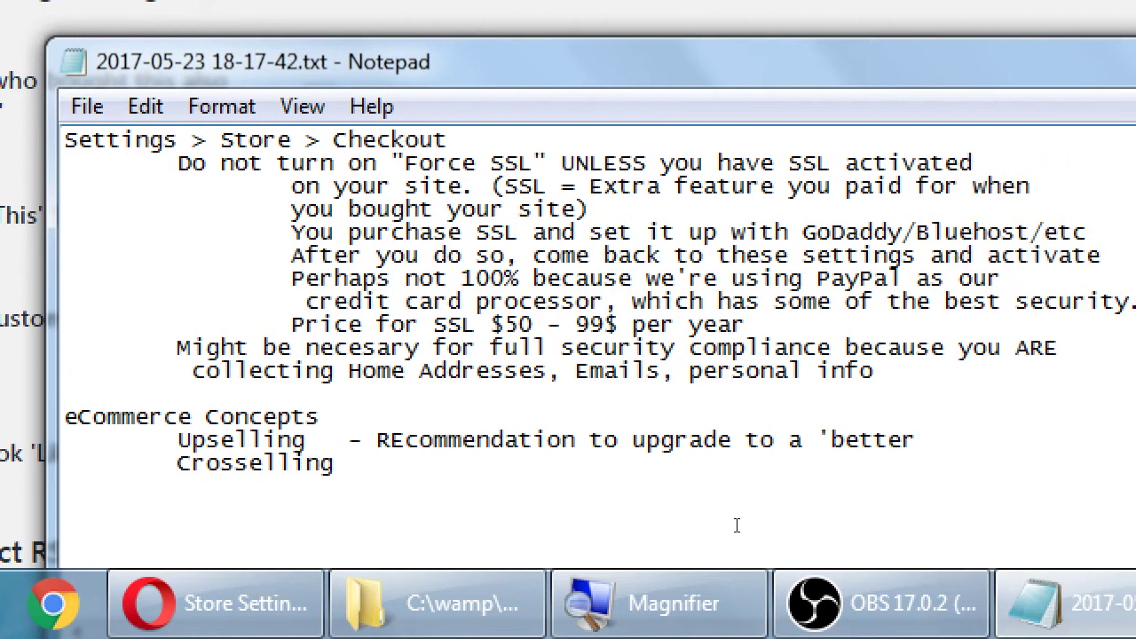
pyautogui.write("' product")
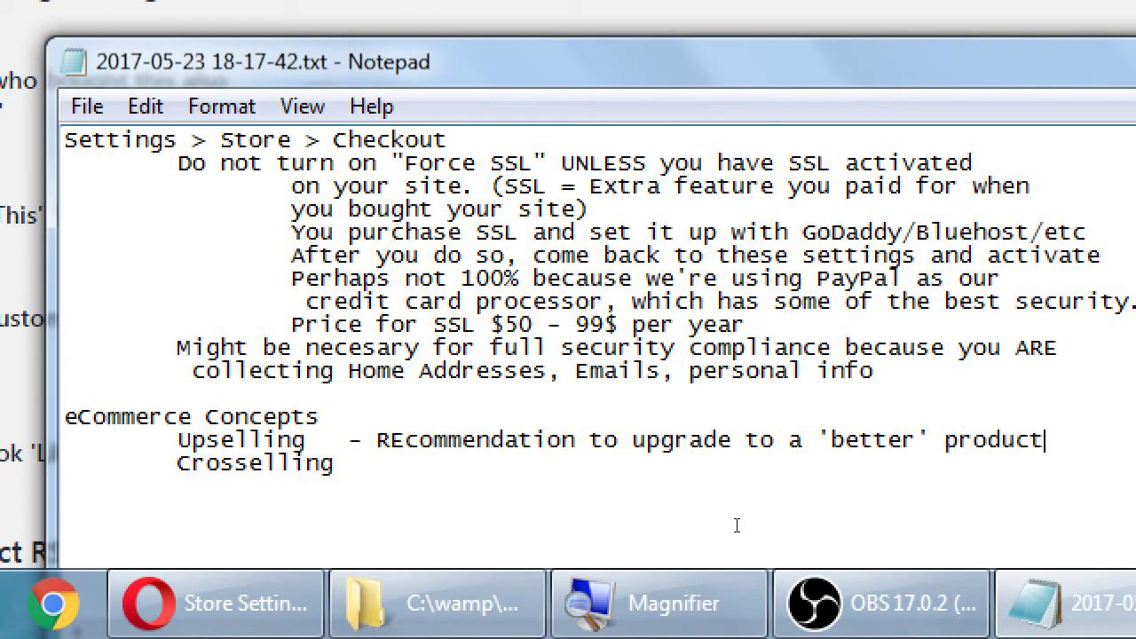
# Define Crosselling as a recommendation to also buy another product, fixing the capitalised 'REcommendation'.
pyautogui.press('Down')
pyautogui.write('- Re')
pyautogui.press('Up')
pyautogui.hotkey('shift', 'Left')
pyautogui.write('e')
pyautogui.press('Down')
pyautogui.write('comendation')
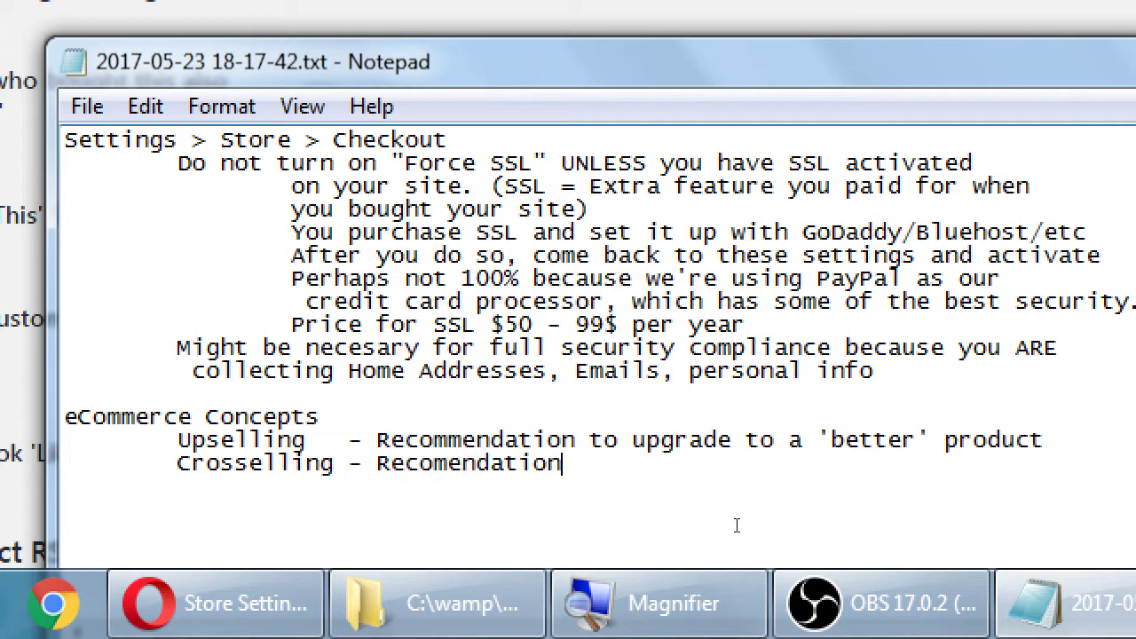
pyautogui.write(' to also buy another ')
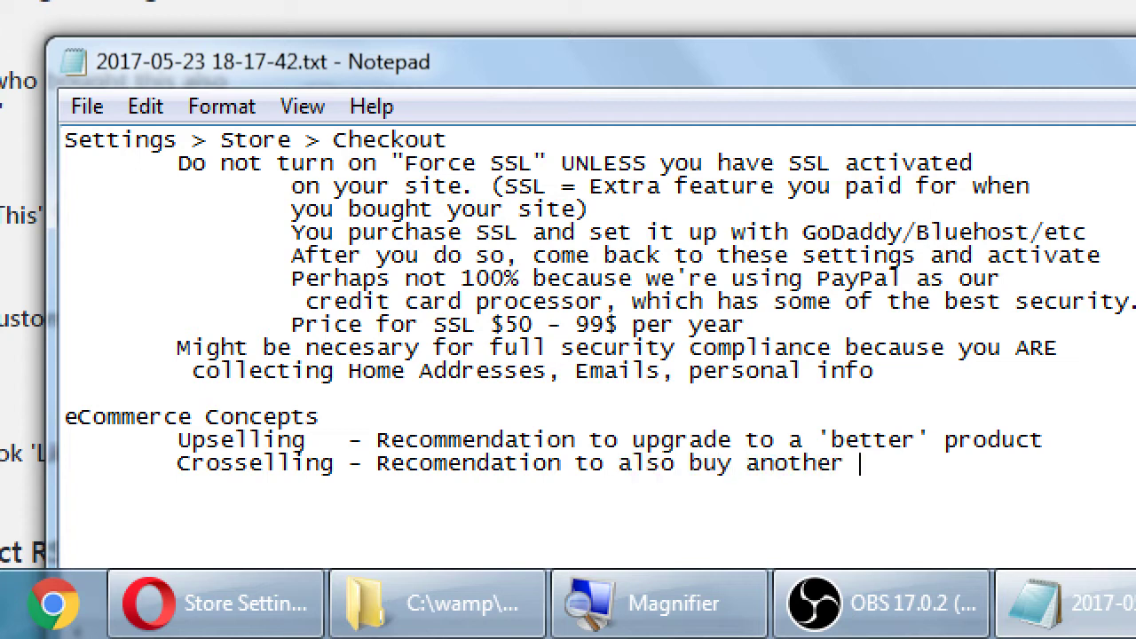
pyautogui.write('product')
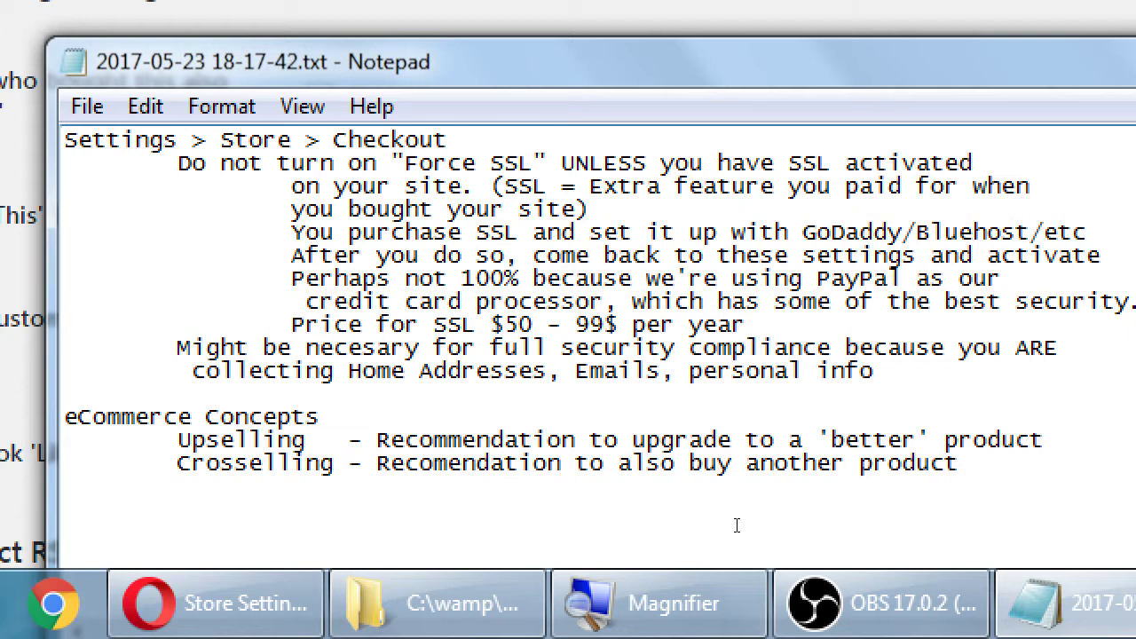
# Select the Crosselling line, move the Notepad window lower, and minimize it.
pyautogui.hotkey('shift', 'Home')
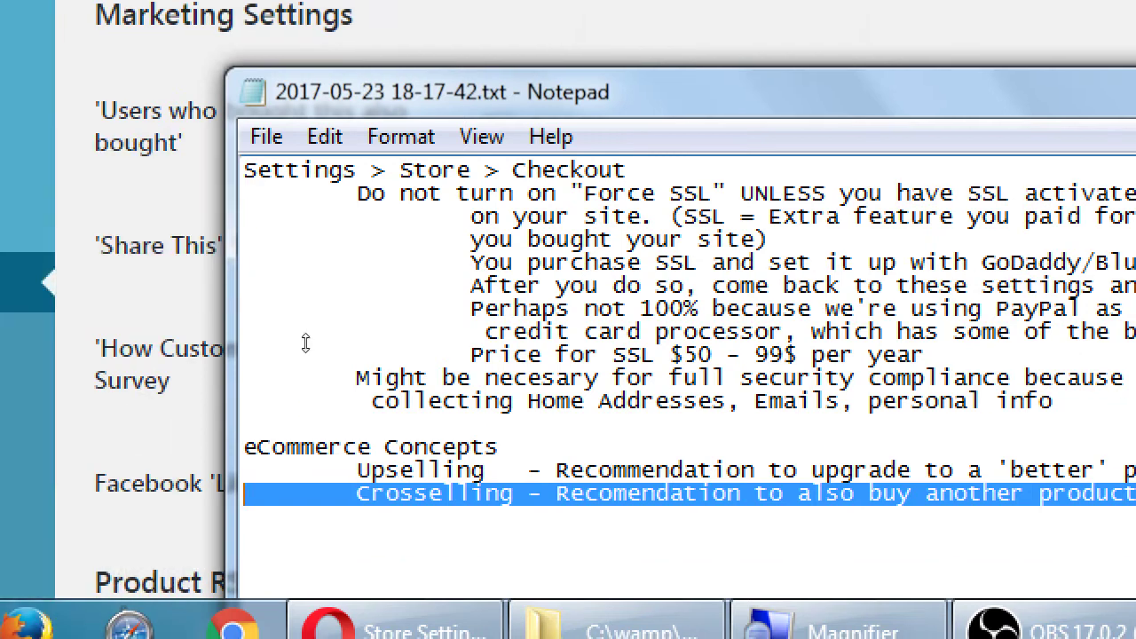
pyautogui.moveTo(314, 363); pyautogui.dragTo(310, 400)
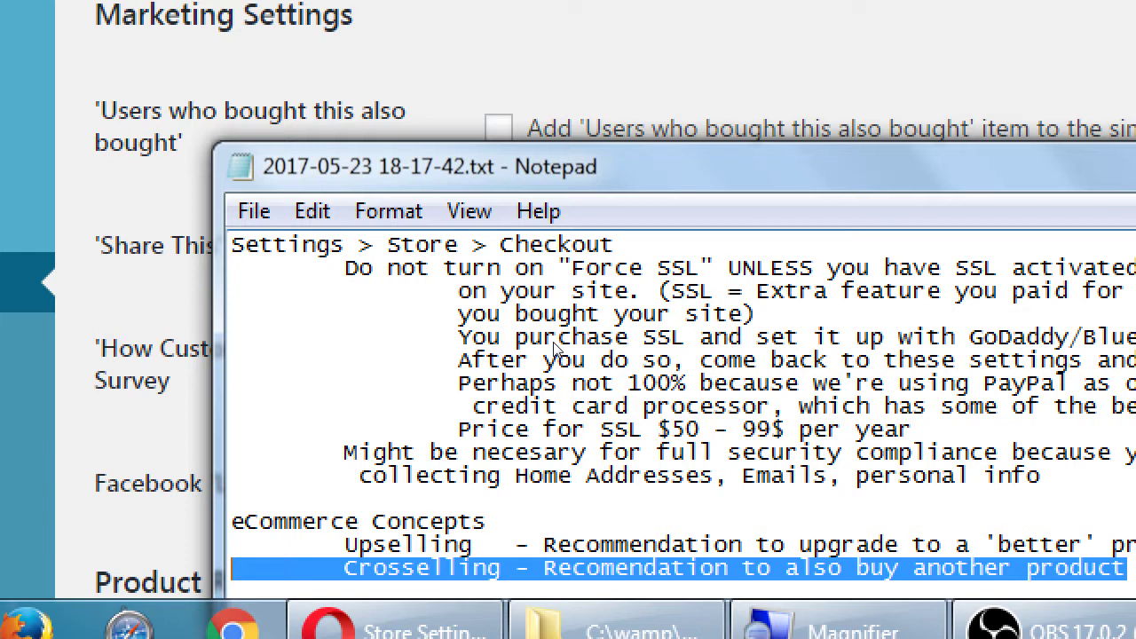
pyautogui.press('super+minus')
pyautogui.press('super+minus')
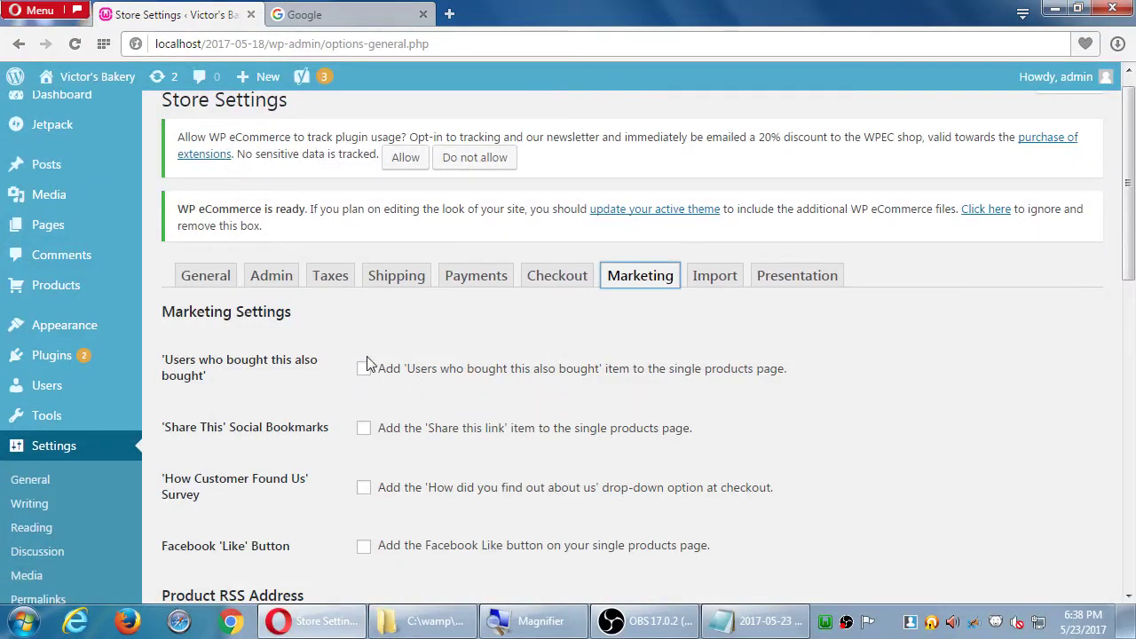
# Enable 'Users who bought this also bought' in Marketing Settings.
pyautogui.click(365, 370)
pyautogui.scroll(-1, 591, 399)
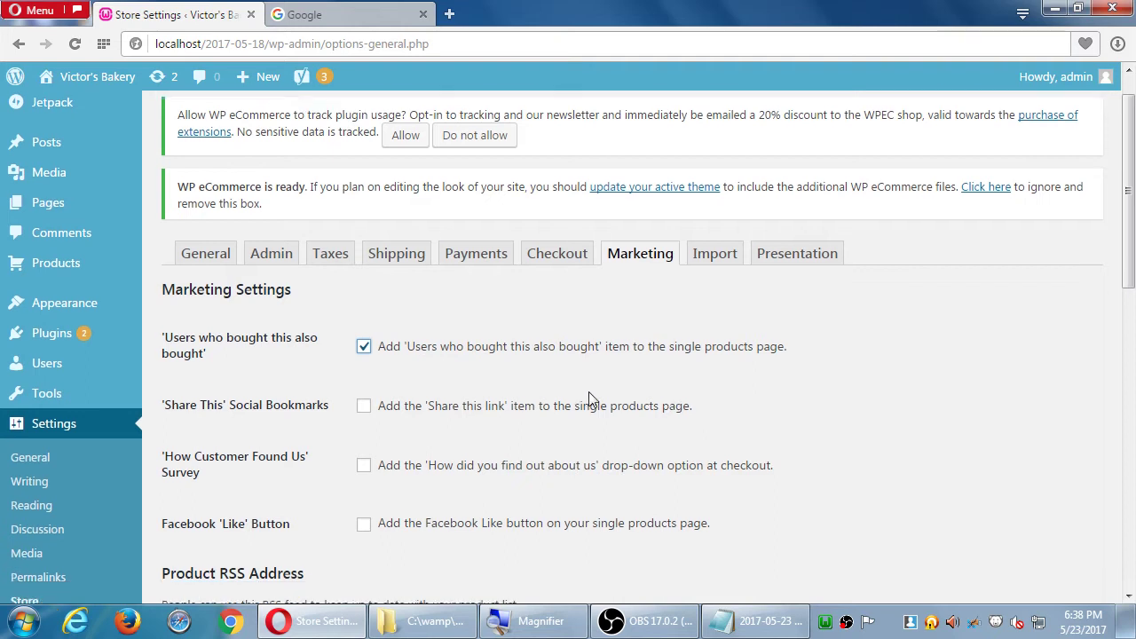
pyautogui.scroll(-1, 593, 400)
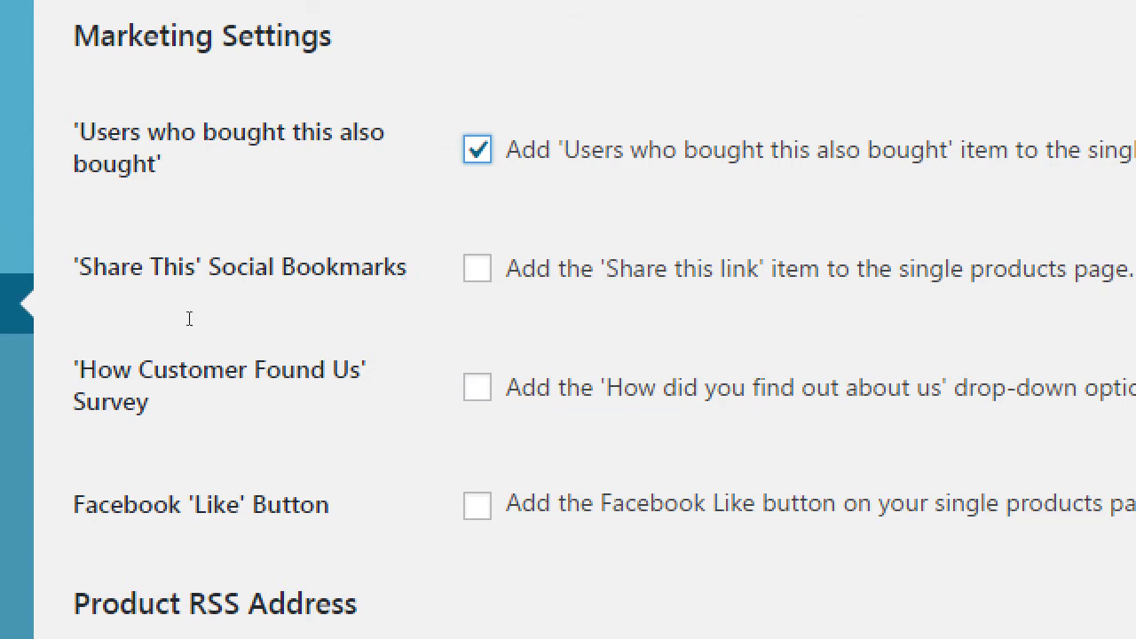
# Highlight parts of the Share This and Facebook Like labels while explaining them.
pyautogui.moveTo(100, 321); pyautogui.dragTo(219, 323)
pyautogui.click(242, 320)
pyautogui.moveTo(180, 437); pyautogui.dragTo(245, 436)
pyautogui.click(245, 436)
pyautogui.moveTo(207, 314); pyautogui.dragTo(249, 397)
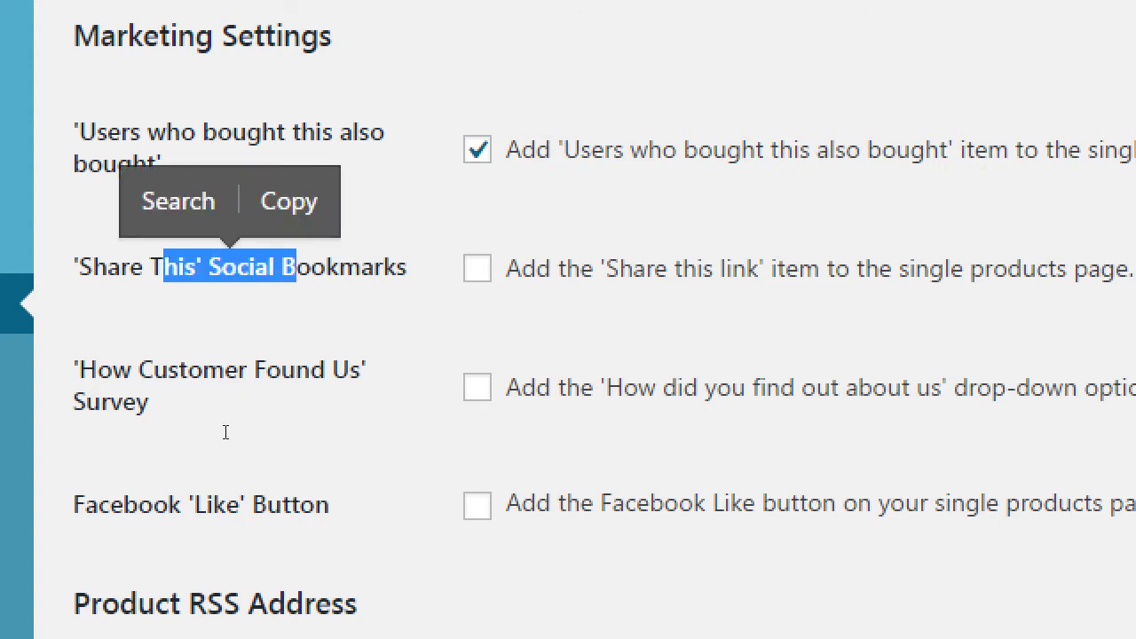
pyautogui.moveTo(189, 504); pyautogui.dragTo(286, 504)
pyautogui.click(277, 322)
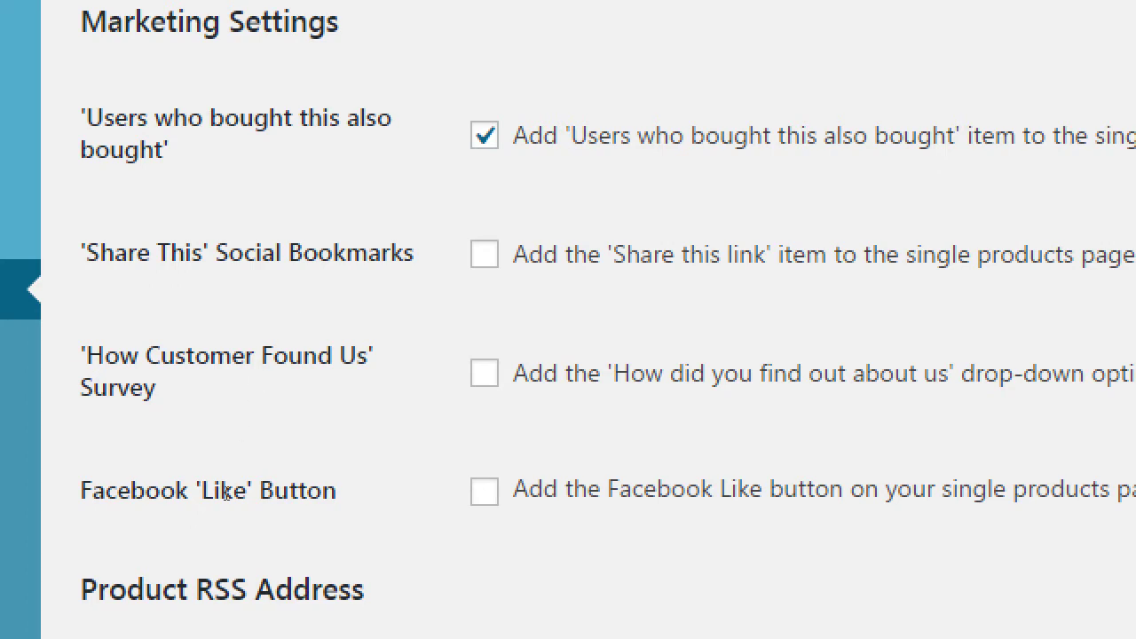
pyautogui.moveTo(168, 253); pyautogui.dragTo(331, 253)
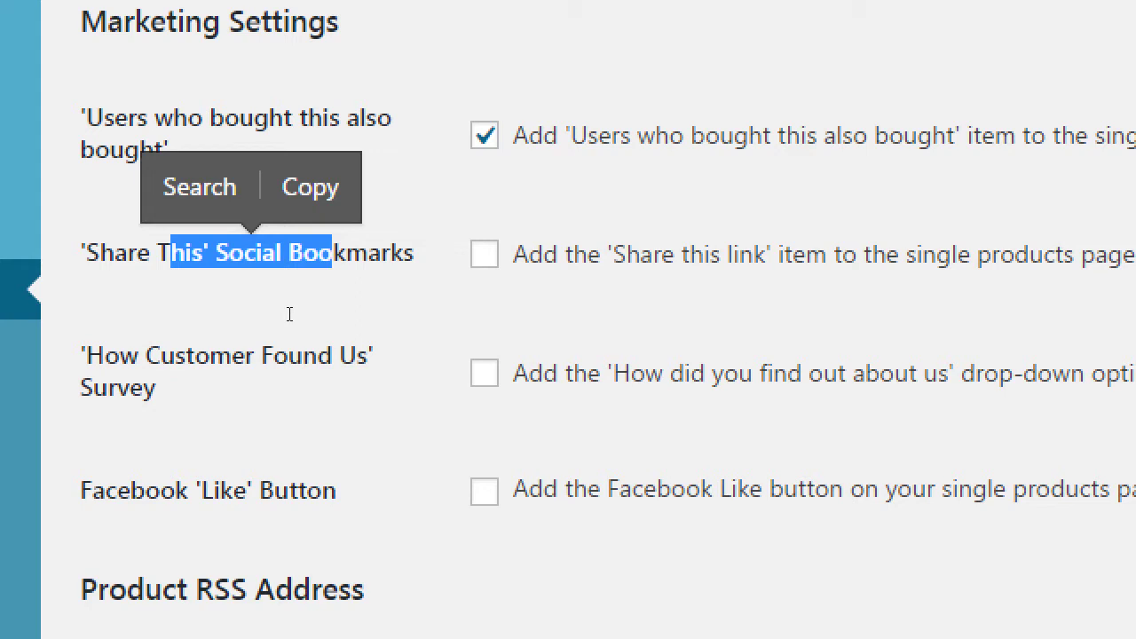
# After highlighting the Share This, Facebook Like and survey labels, enable the 'How Customer Found Us' survey.
pyautogui.click(185, 325)
pyautogui.moveTo(207, 319); pyautogui.dragTo(286, 322)
pyautogui.click(210, 435)
pyautogui.moveTo(210, 435); pyautogui.dragTo(259, 428)
pyautogui.click(228, 353)
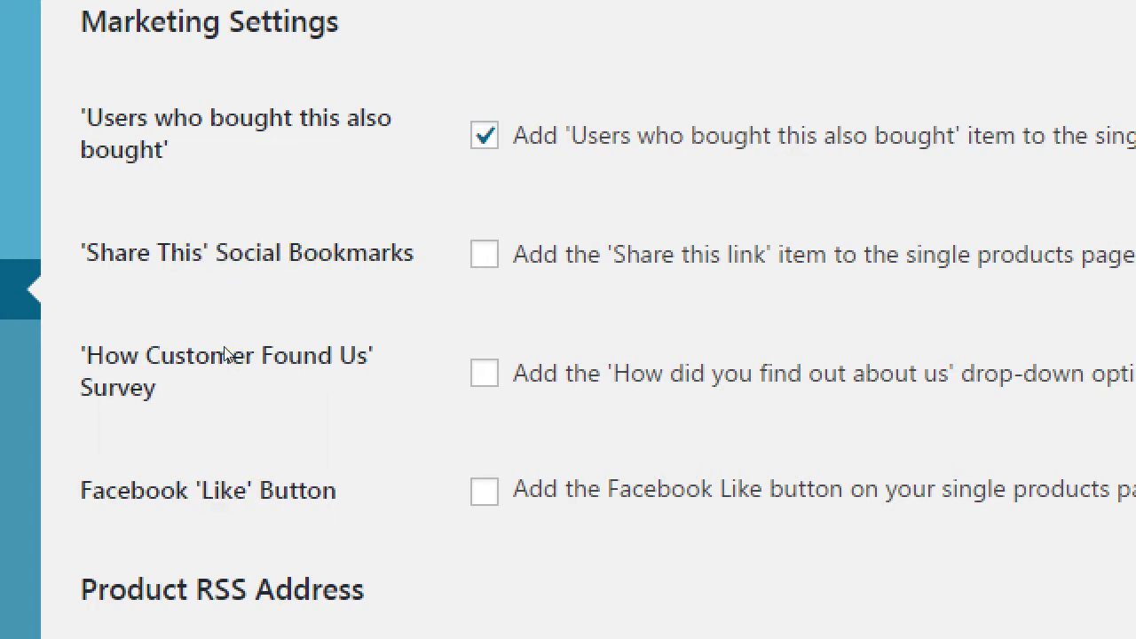
pyautogui.moveTo(190, 370); pyautogui.dragTo(268, 365)
pyautogui.click(378, 359)
pyautogui.click(363, 388)
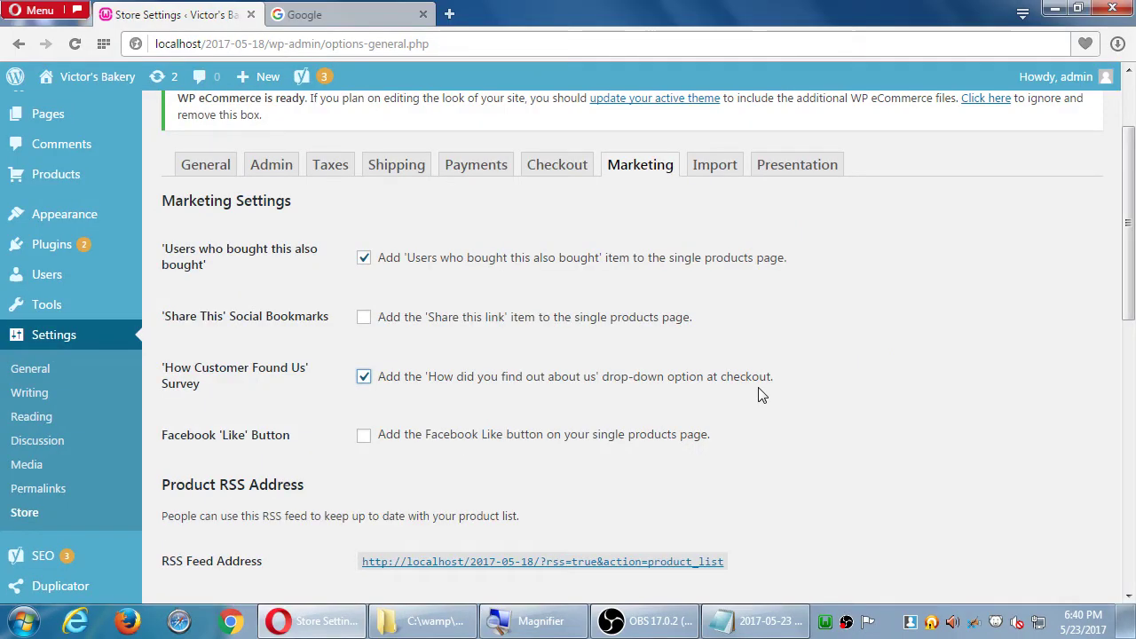
# Highlight the full 'Google Merchant Centre / Google Product Search' heading and copy it.
pyautogui.scroll(-3, 758, 394)
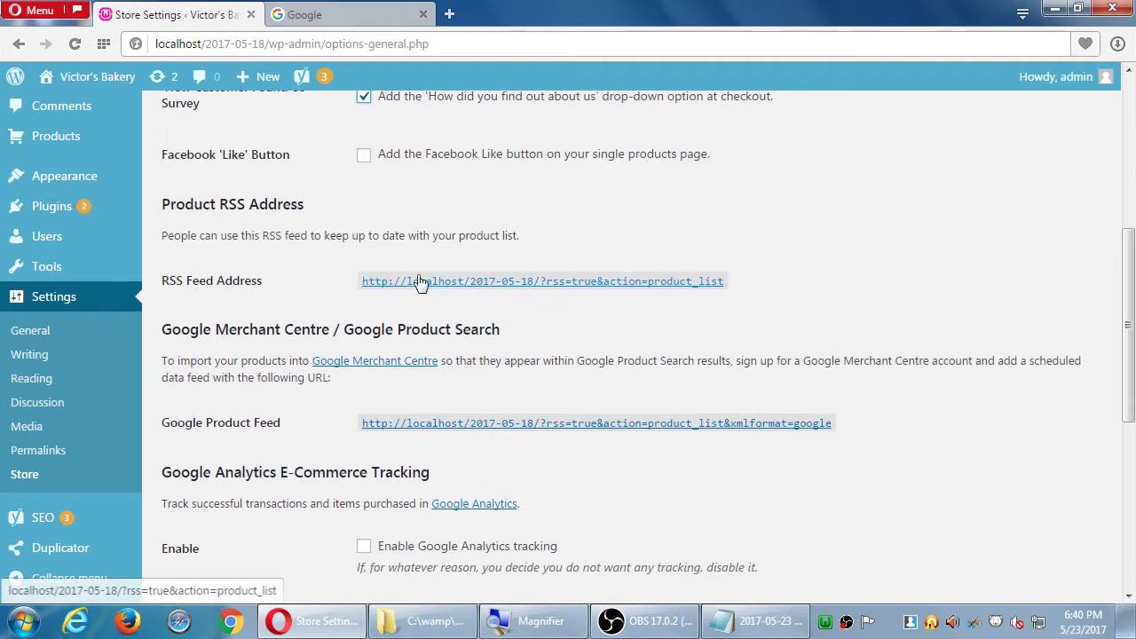
pyautogui.moveTo(221, 206); pyautogui.dragTo(357, 210)
pyautogui.click(357, 210)
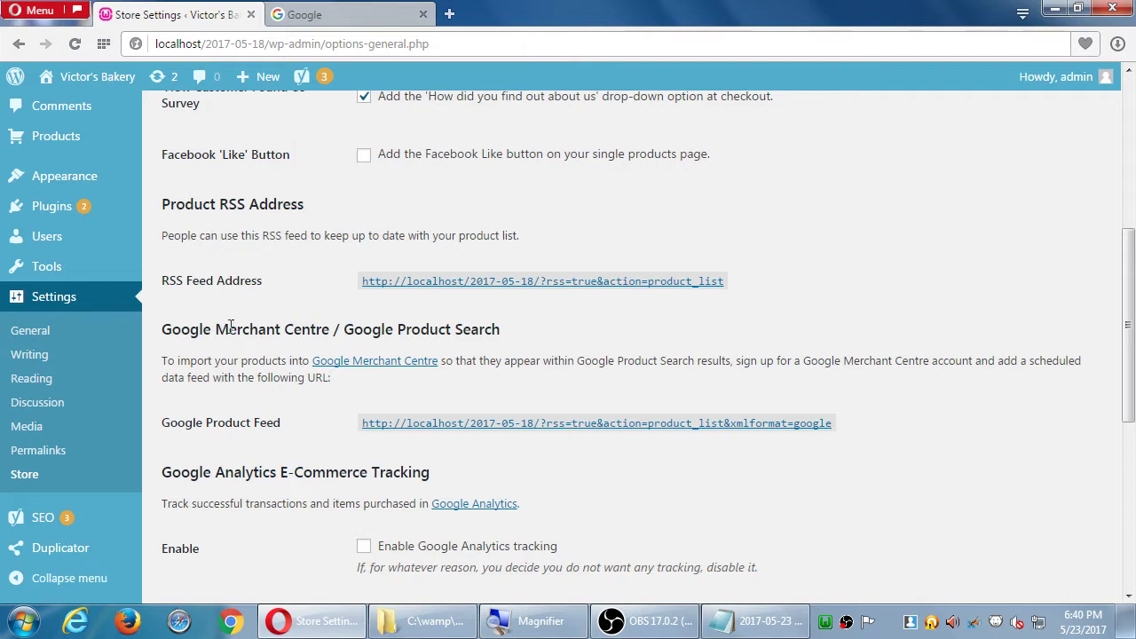
pyautogui.moveTo(214, 330); pyautogui.dragTo(394, 350)
pyautogui.click(337, 326)
pyautogui.moveTo(239, 326); pyautogui.dragTo(404, 350)
pyautogui.click(476, 330)
pyautogui.moveTo(294, 329); pyautogui.dragTo(380, 362)
pyautogui.click(585, 356)
pyautogui.moveTo(164, 329); pyautogui.dragTo(518, 343)
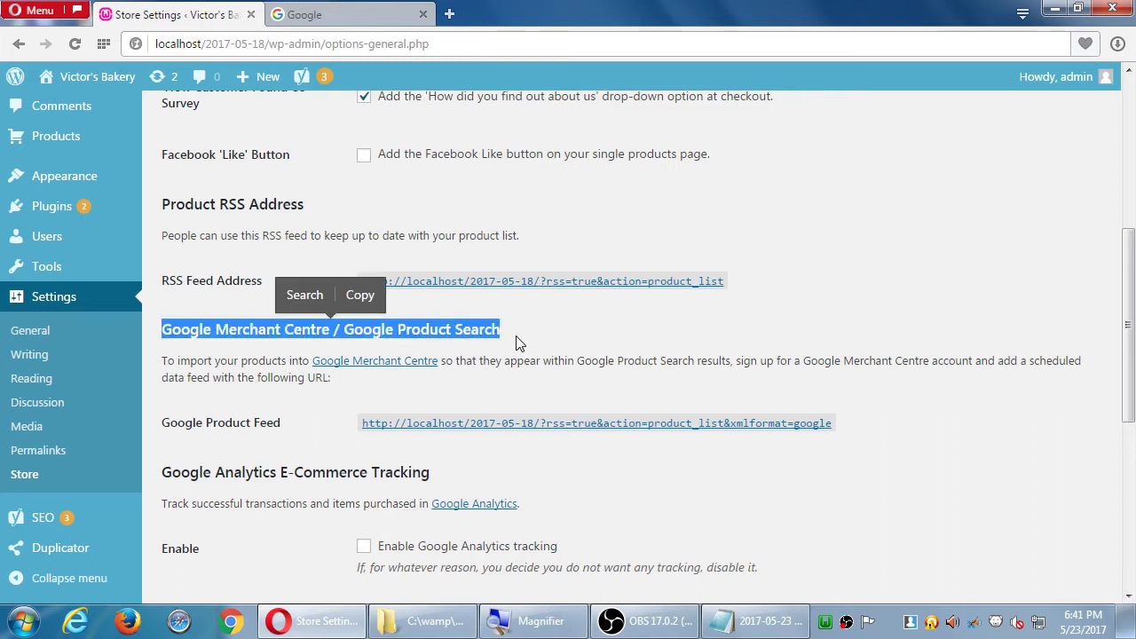
pyautogui.click(380, 302)
# Paste the heading into the notes with an indented line 'Needs some setup but it's another way for people to find your products'.
pyautogui.click(717, 621)
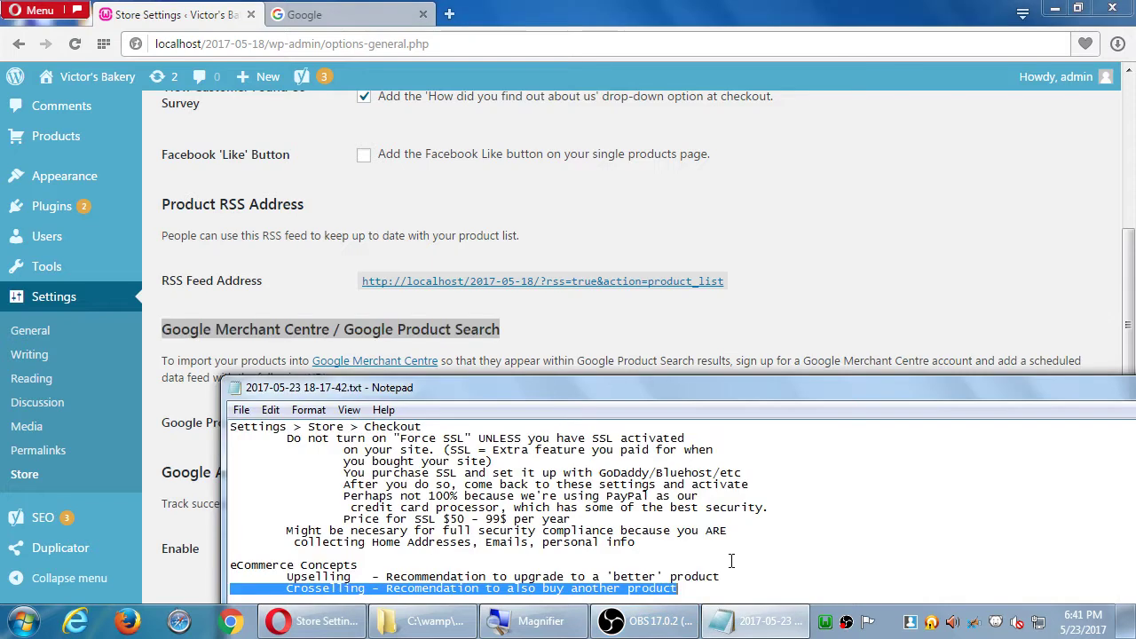
pyautogui.moveTo(697, 473); pyautogui.dragTo(1048, 178)
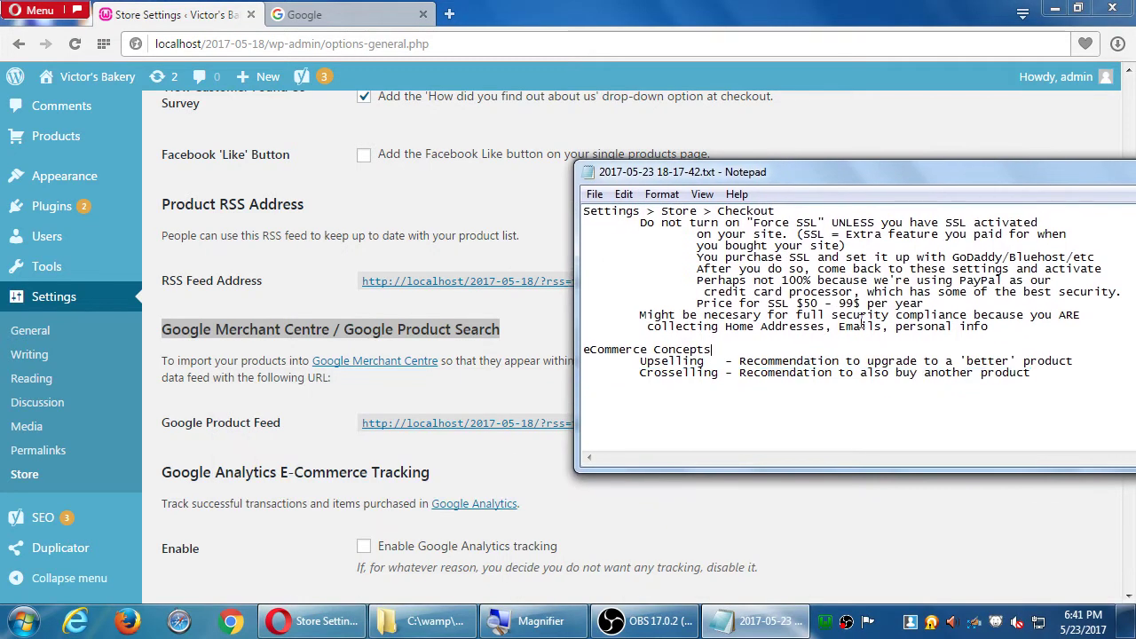
pyautogui.hotkey('ctrl', 'End')
pyautogui.hotkey('ctrl', 'v')
pyautogui.press('Home')
pyautogui.press('BackSpace')
pyautogui.press('End')
pyautogui.press('Return')
pyautogui.press('Tab')
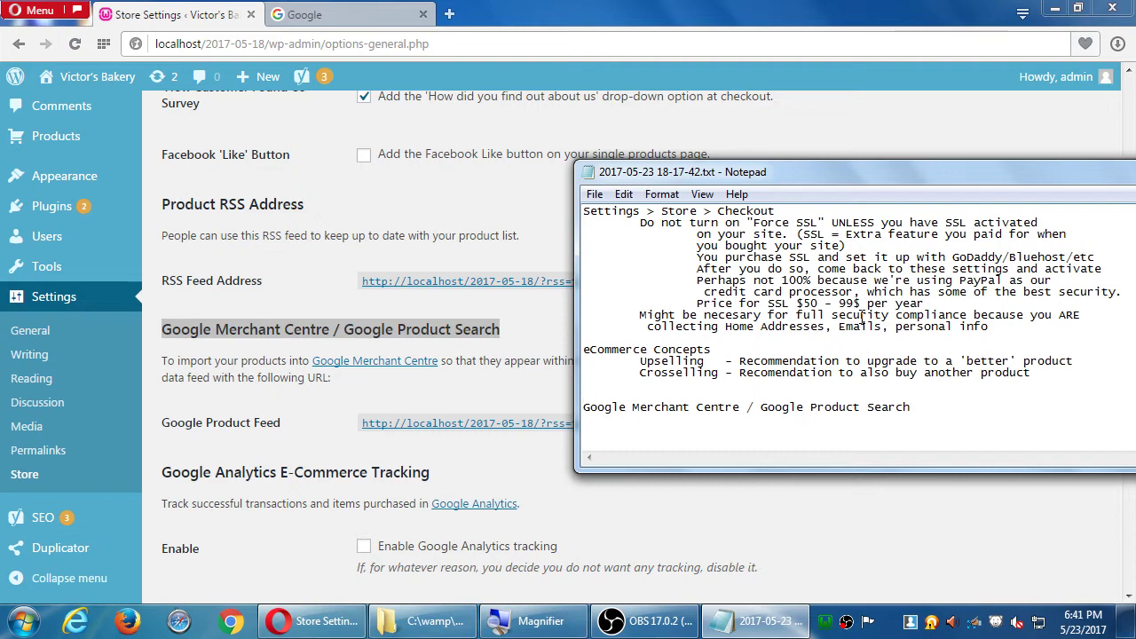
pyautogui.write("Needs some setup but it's another ")
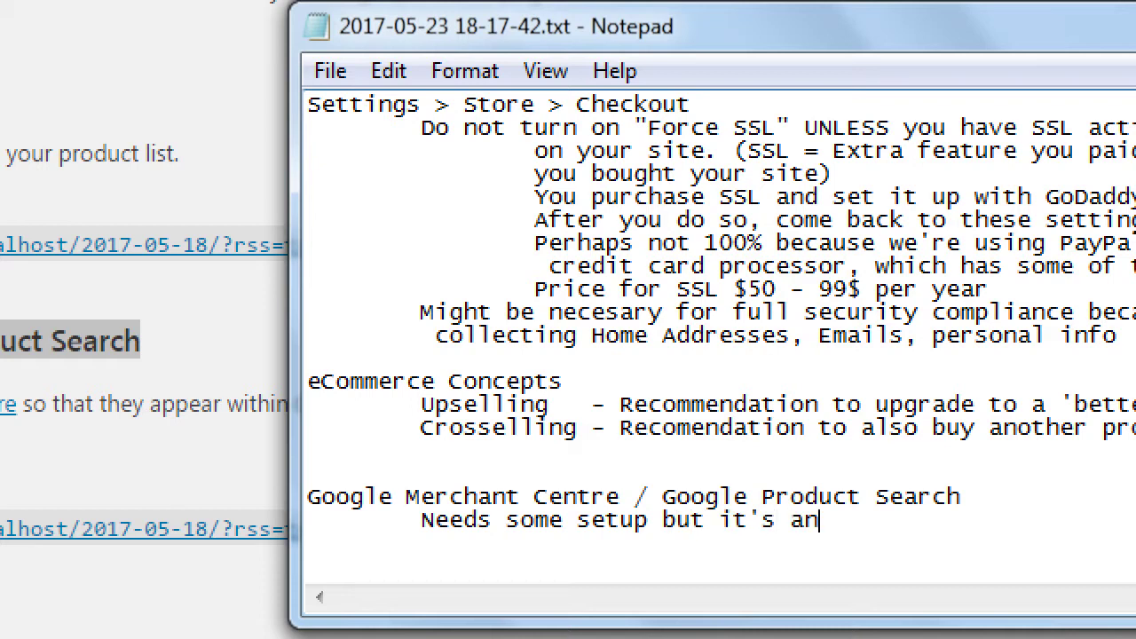
pyautogui.write('way to')
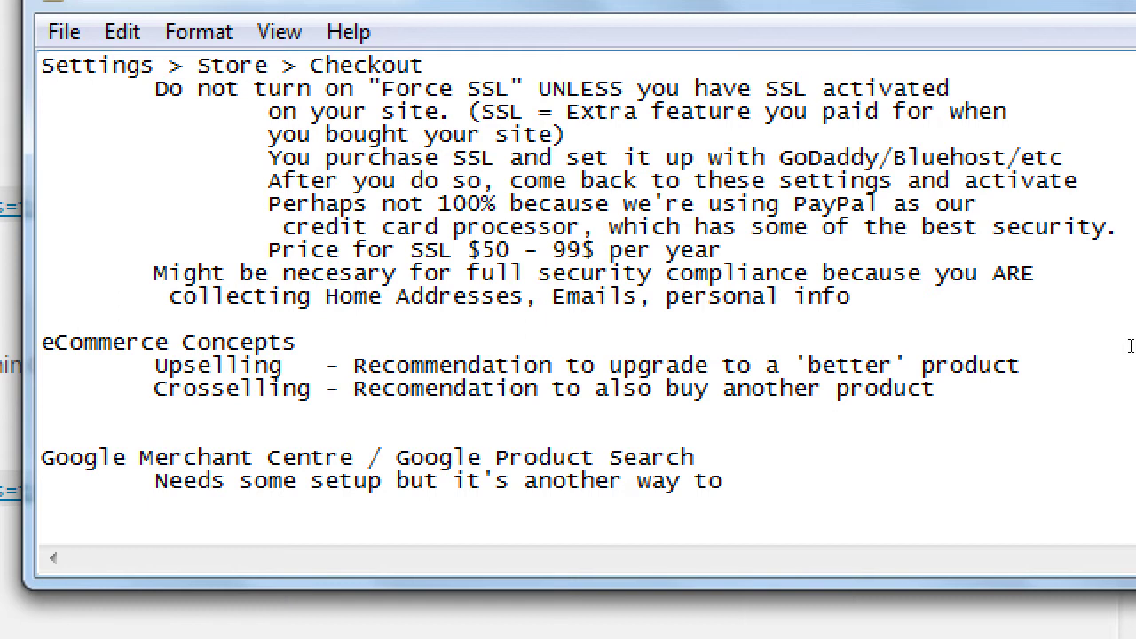
pyautogui.hotkey('ctrl', 'shift', 'Left')
pyautogui.write('for people to ')
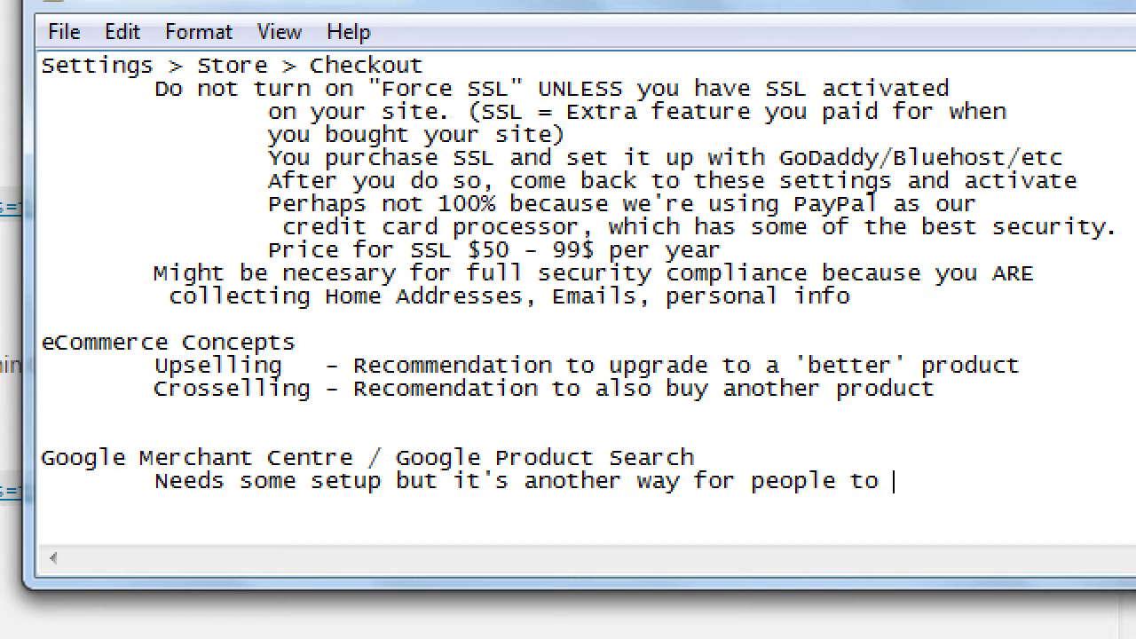
pyautogui.write('find your pro')
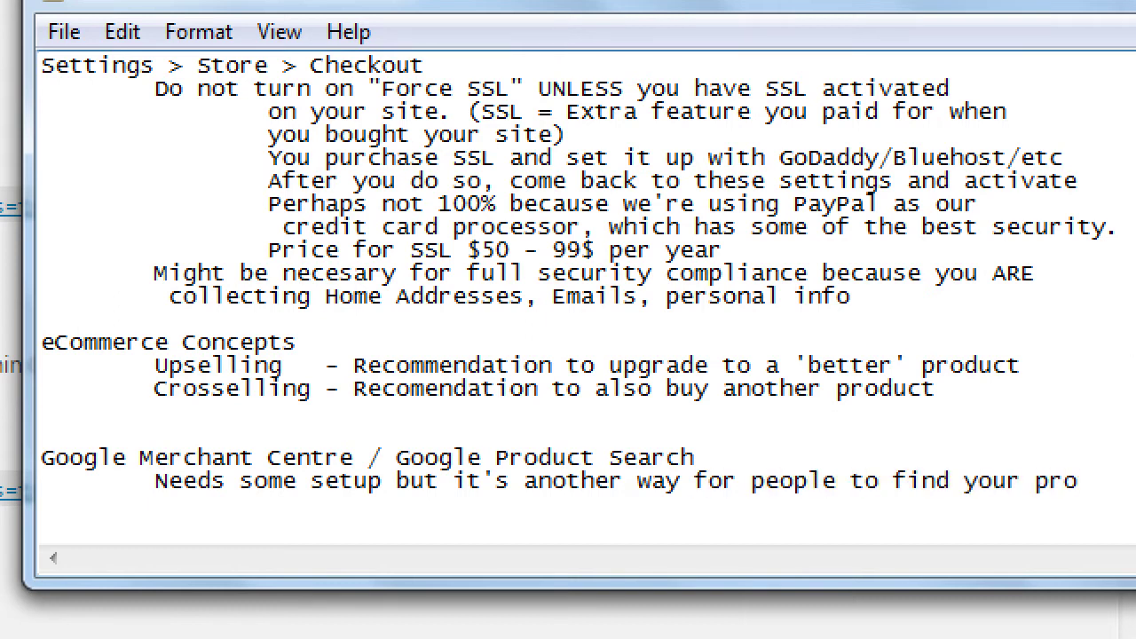
pyautogui.write('ducts')
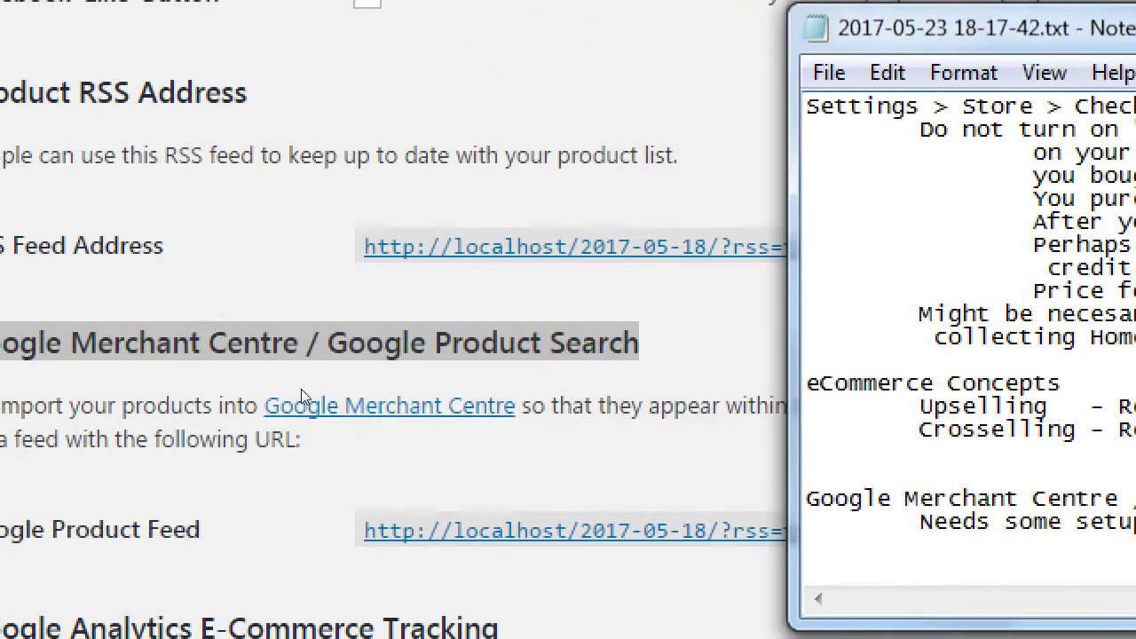
pyautogui.click(303, 389)
pyautogui.press('Tab')
pyautogui.press('Menu')
pyautogui.press('Down')
pyautogui.press('Down')
pyautogui.press('Down')
pyautogui.press('Down')
pyautogui.press('Return')
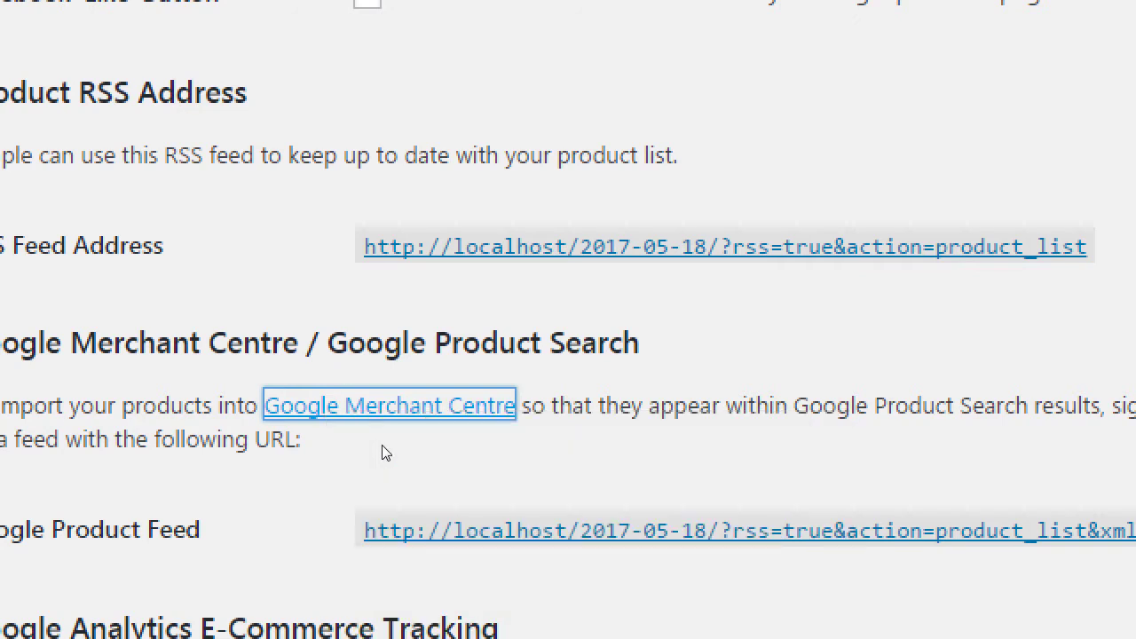
pyautogui.hotkey('alt', 'Tab')
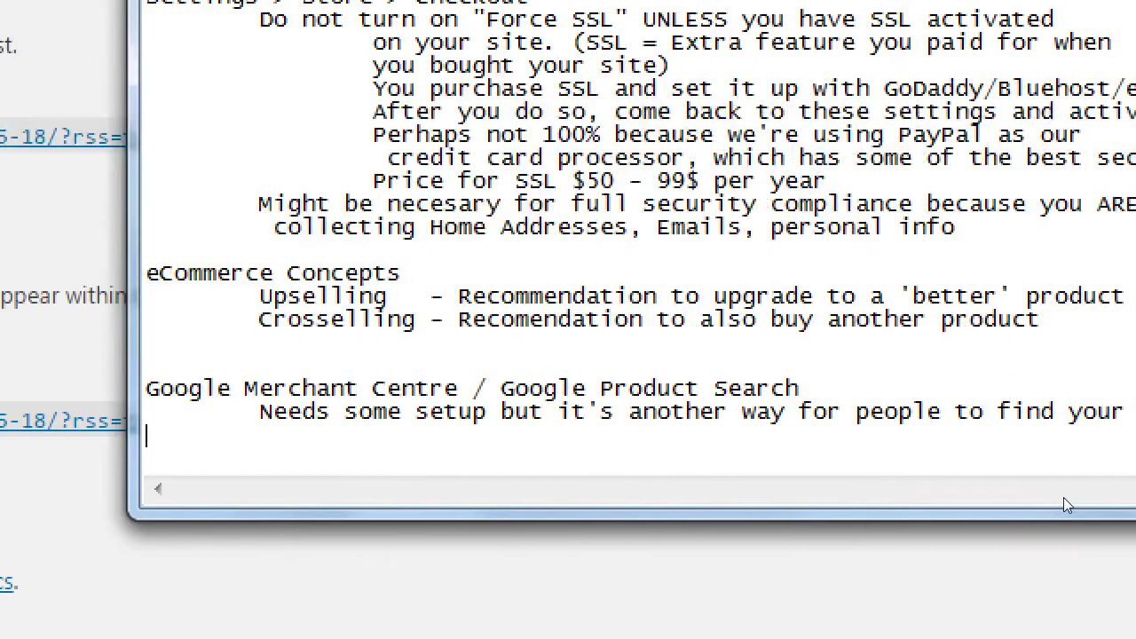
pyautogui.press('Tab')
pyautogui.hotkey('ctrl', 'g')
pyautogui.press('Escape')
pyautogui.hotkey('ctrl', 'v')
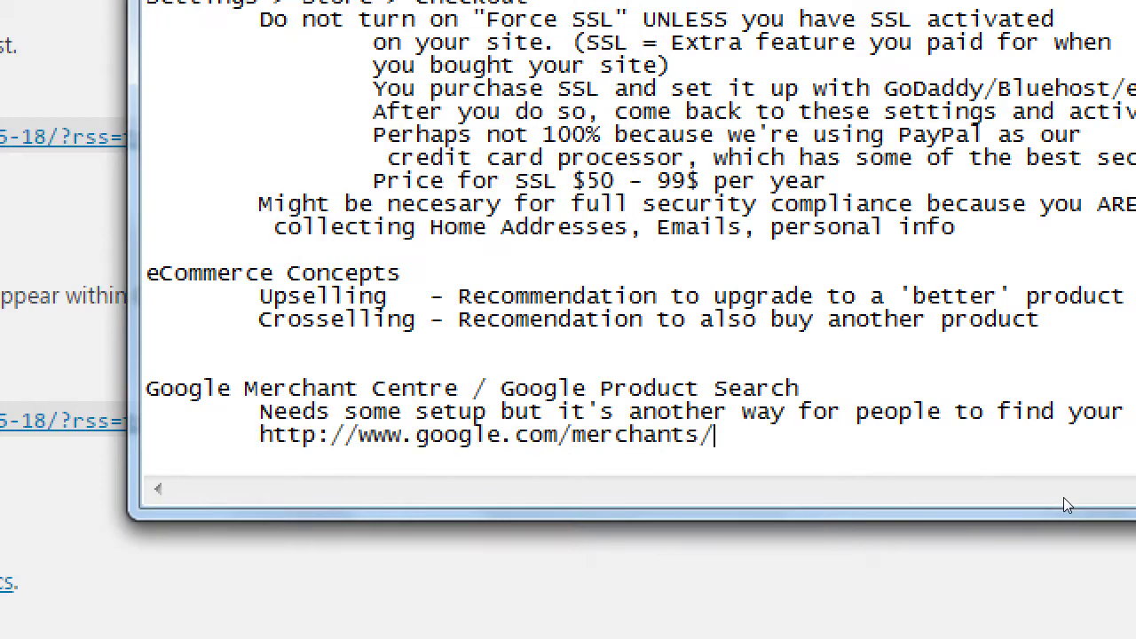
pyautogui.press('Return')
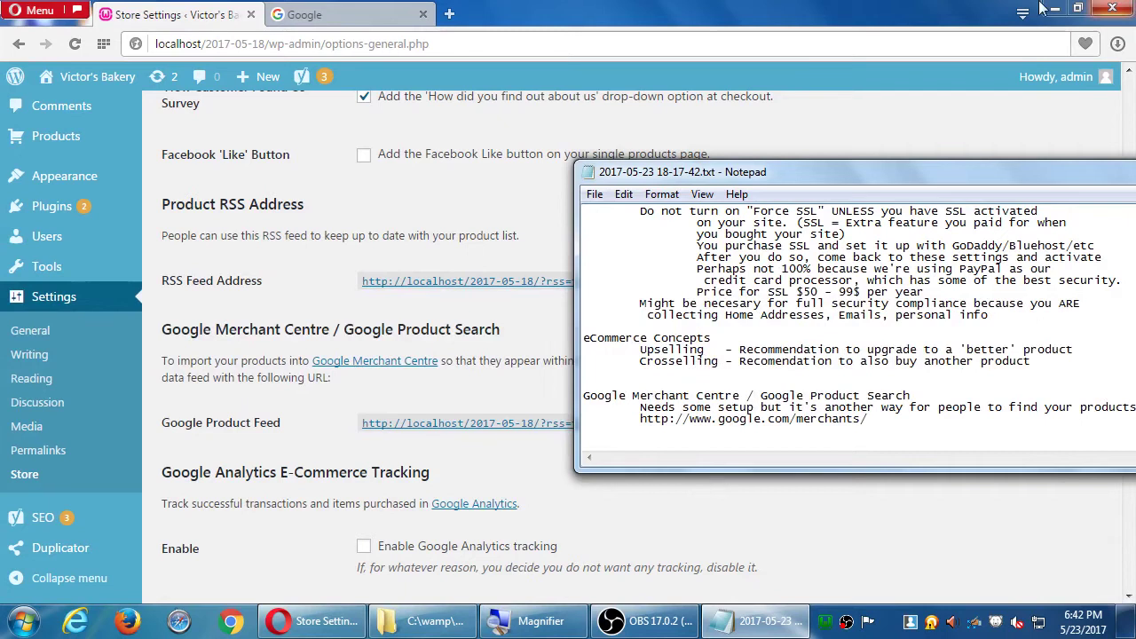
pyautogui.click(1042, 8)
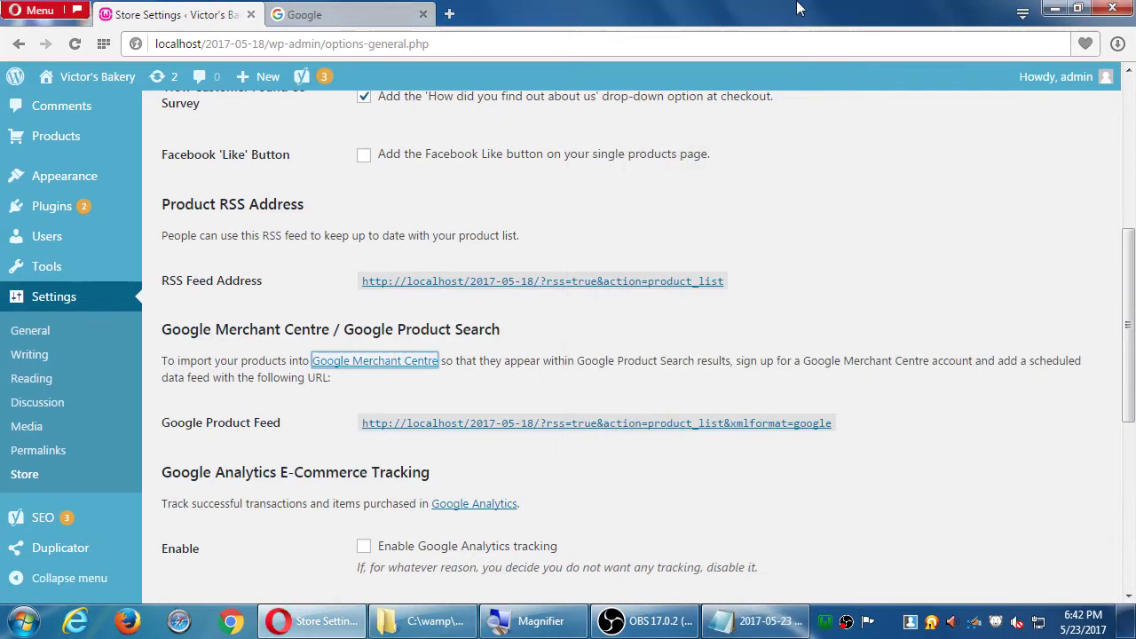
# Close the extra Google tab, then open and close the Google Merchant Centre page.
pyautogui.click(289, 18)
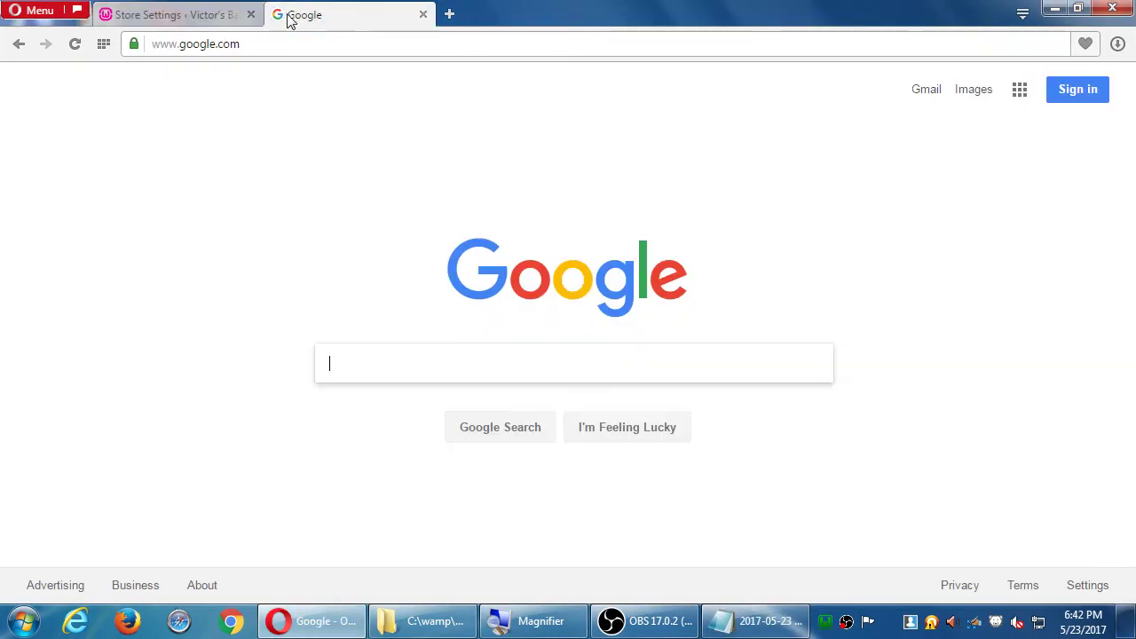
pyautogui.click(422, 14)
pyautogui.scroll(-3, 462, 281)
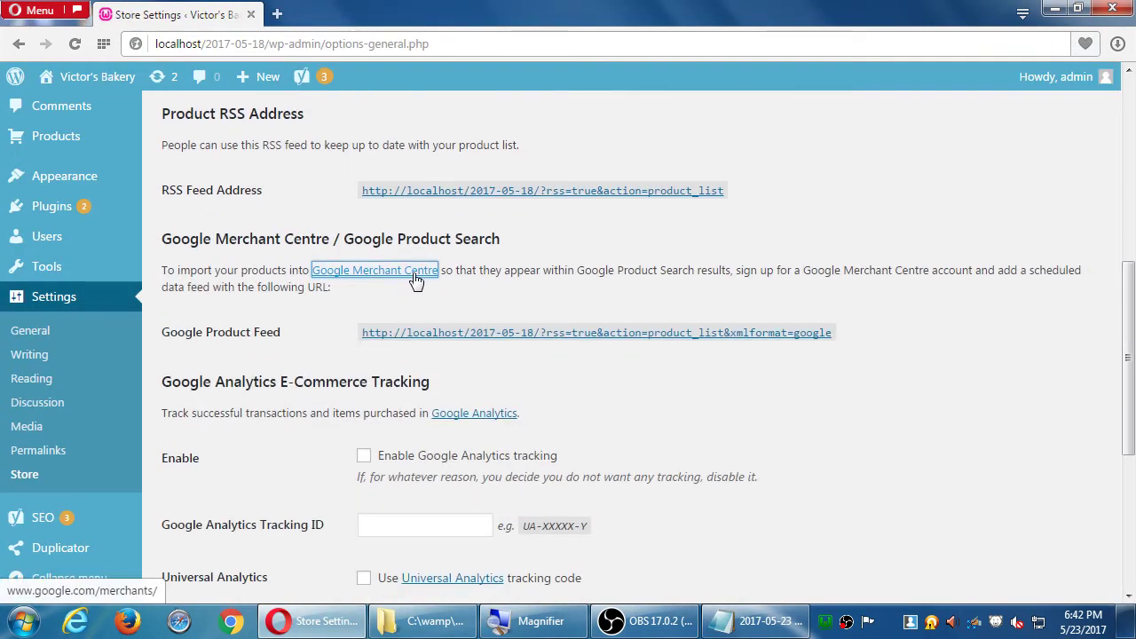
pyautogui.click(414, 270)
pyautogui.click(346, 15)
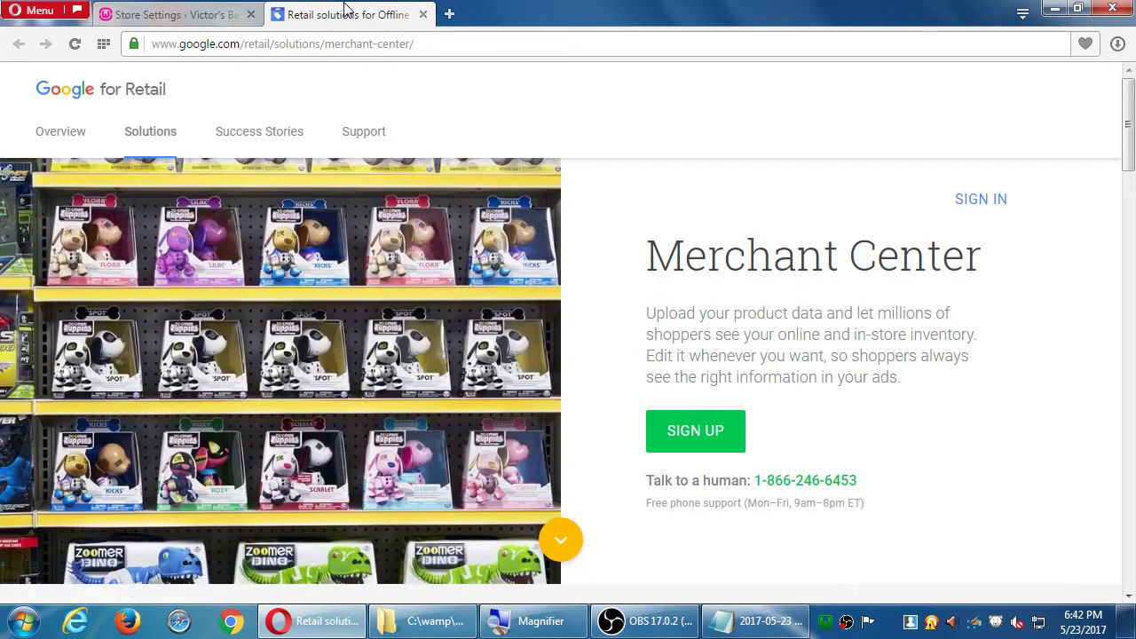
pyautogui.click(422, 15)
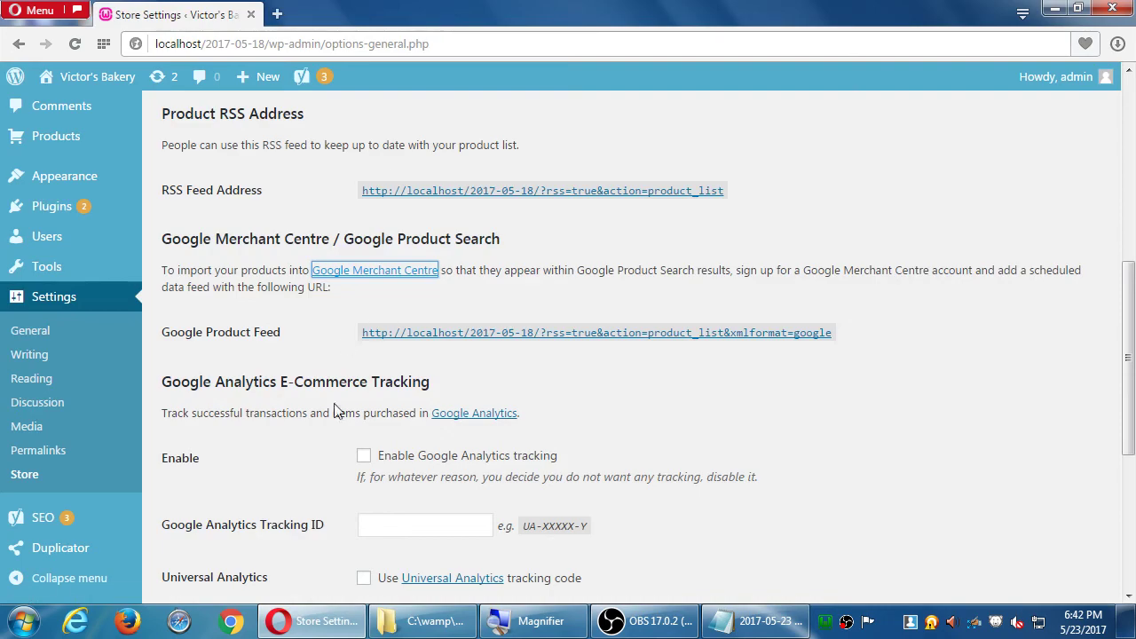
pyautogui.click(252, 374)
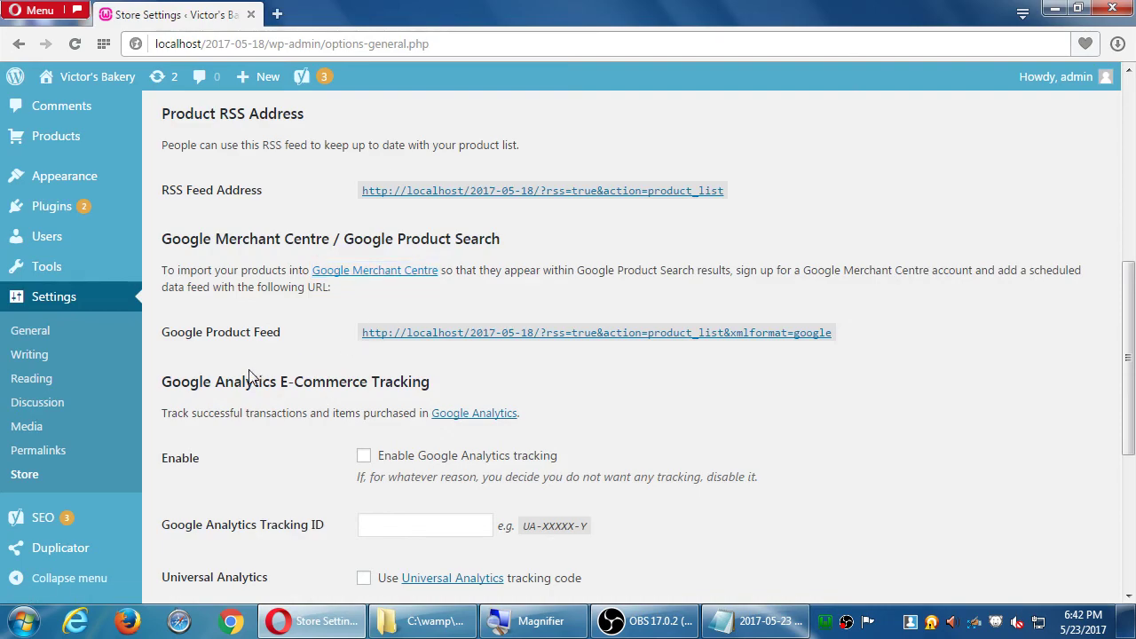
# Select and copy the 'Google Analytics E-Commerce Tracking' heading further down Store settings.
pyautogui.scroll(-3, 248, 372)
pyautogui.scroll(-2, 284, 328)
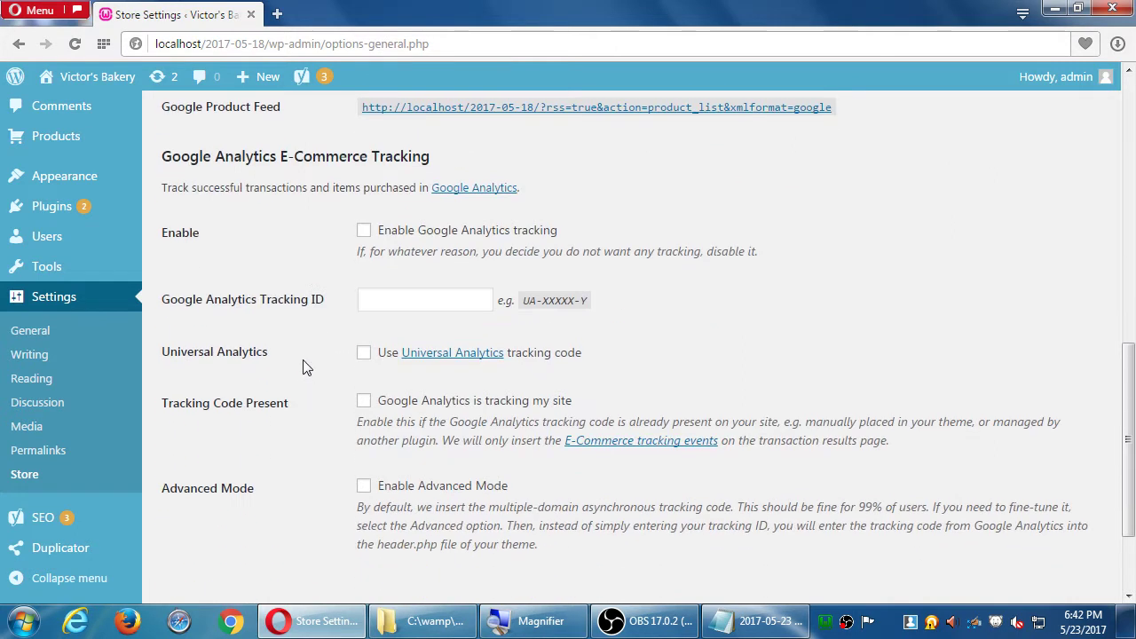
pyautogui.moveTo(257, 163); pyautogui.dragTo(357, 497)
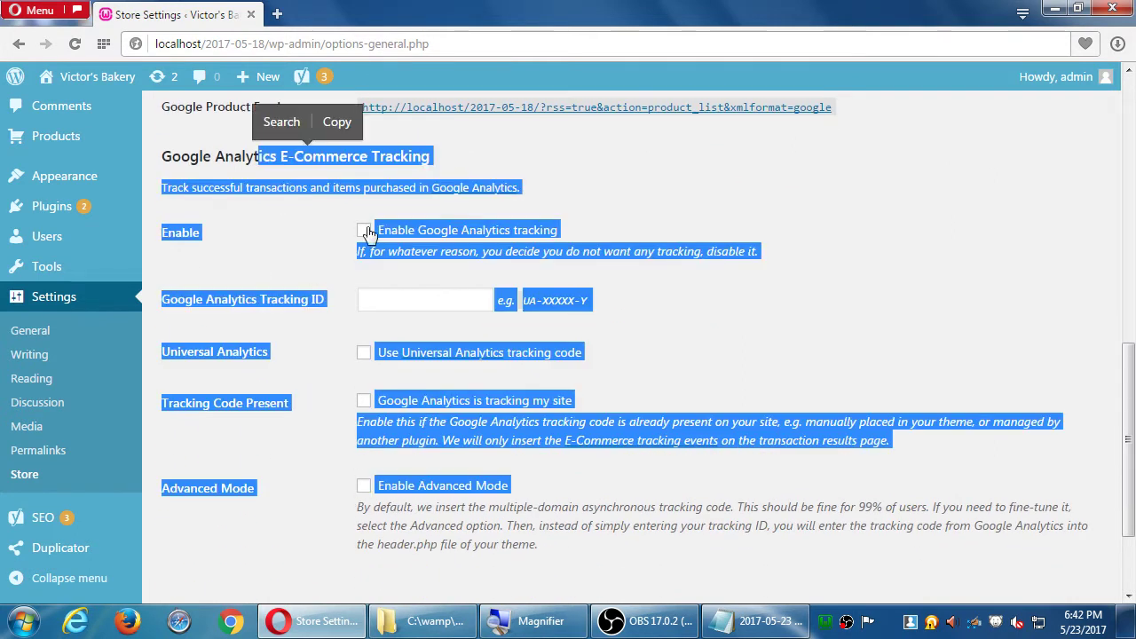
pyautogui.click(460, 135)
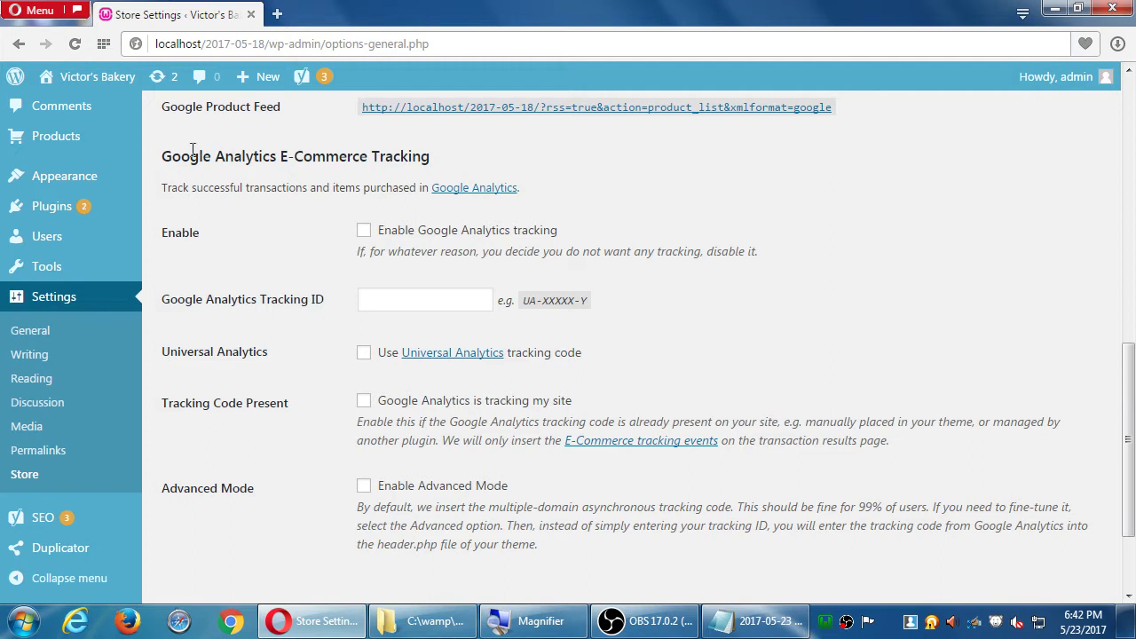
pyautogui.moveTo(163, 157); pyautogui.dragTo(234, 189)
pyautogui.click(377, 157)
pyautogui.moveTo(433, 158); pyautogui.dragTo(186, 164)
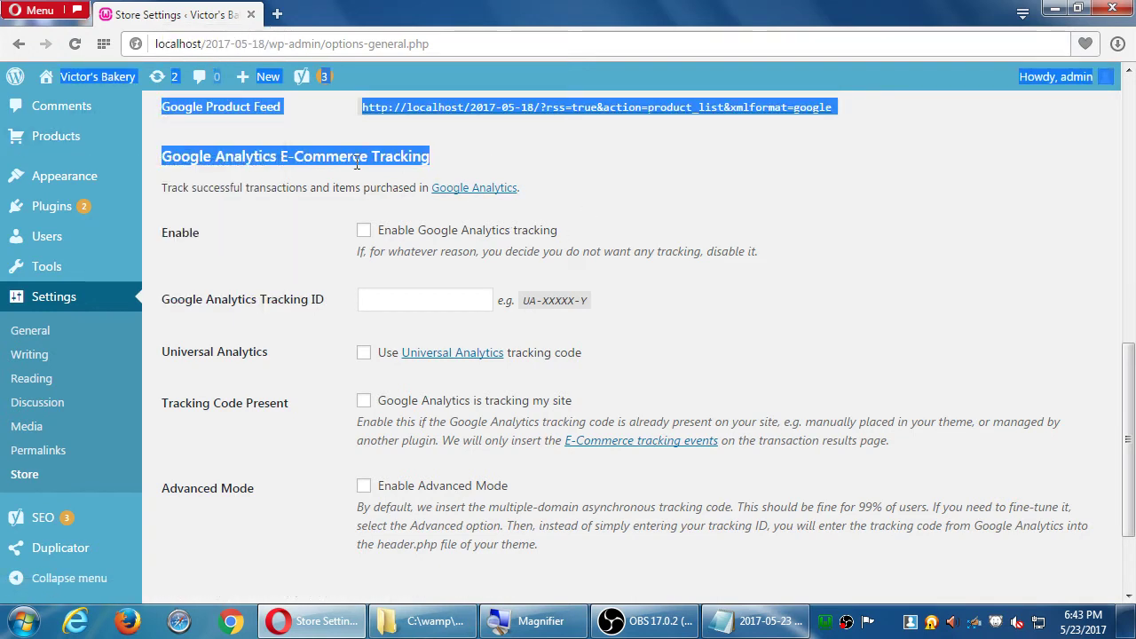
pyautogui.moveTo(458, 160); pyautogui.dragTo(160, 156)
pyautogui.hotkey('ctrl', 'c')
pyautogui.click(328, 124)
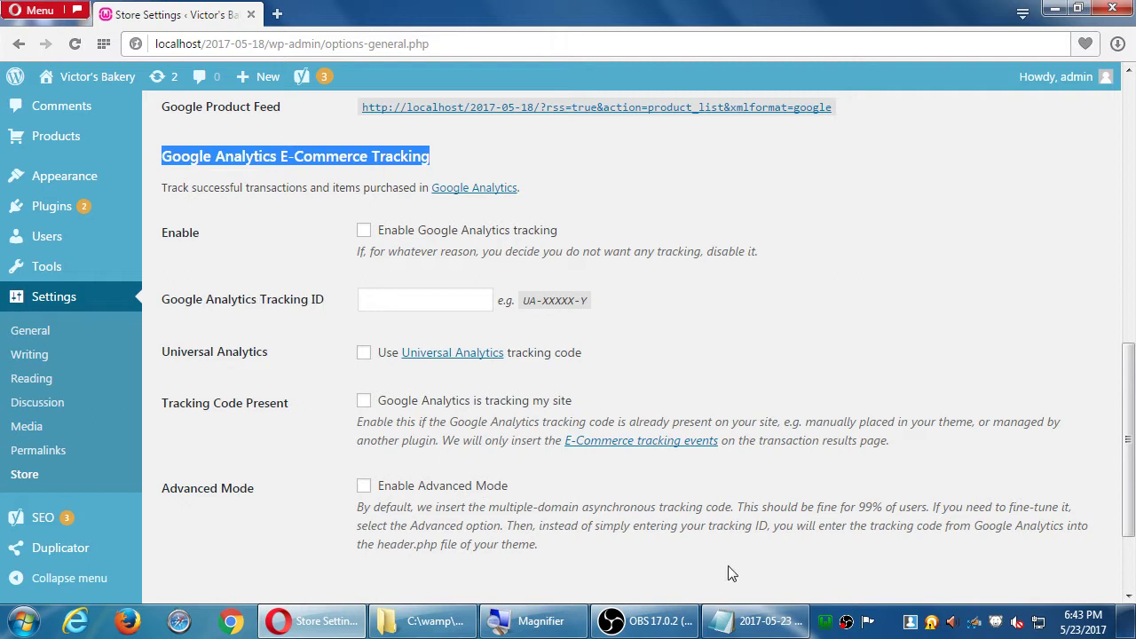
# Paste the heading into the notes with the line 'Set up Google Analytics to track the traffic on your site'.
pyautogui.click(728, 620)
pyautogui.click(756, 343)
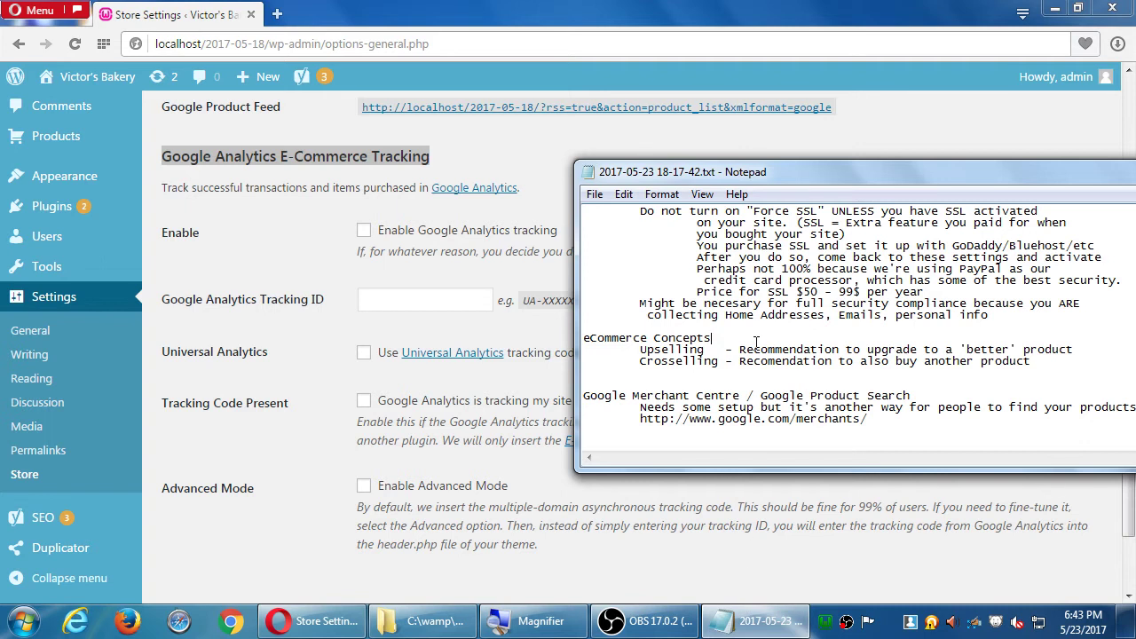
pyautogui.press('Return')
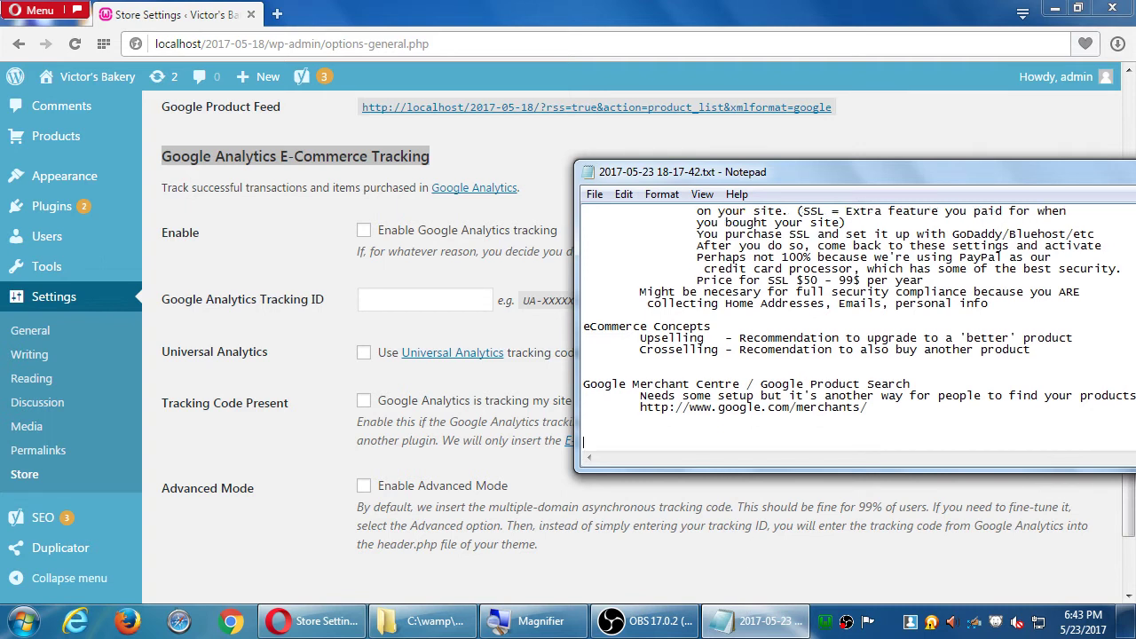
pyautogui.hotkey('ctrl', 'v')
pyautogui.press('Return')
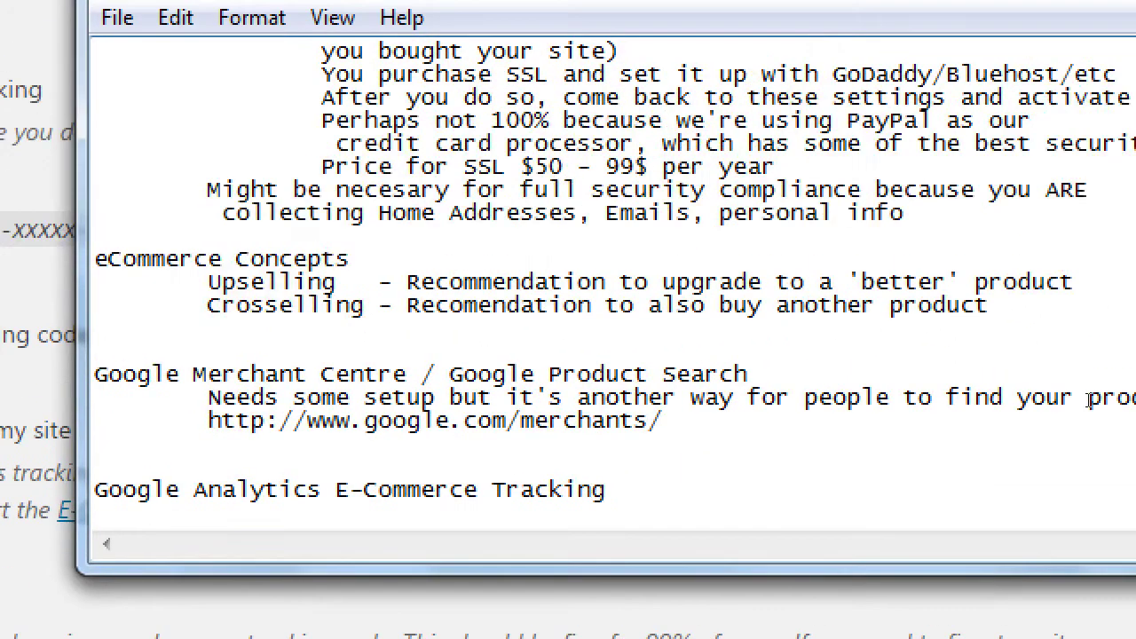
pyautogui.press('Tab')
pyautogui.write('Set up Google Analytics to traf')
pyautogui.press('BackSpace')
pyautogui.write('ck th3')
pyautogui.press('BackSpace')
pyautogui.write('e traffic on your site')
# Add an indented line '(extra plugin: Monster Insights for more features)'.
pyautogui.press('Return')
pyautogui.press('Tab')
pyautogui.write('(extra pul')
pyautogui.press('BackSpace')
pyautogui.press('BackSpace')
pyautogui.write('lugin: Monster Insights for more features)')
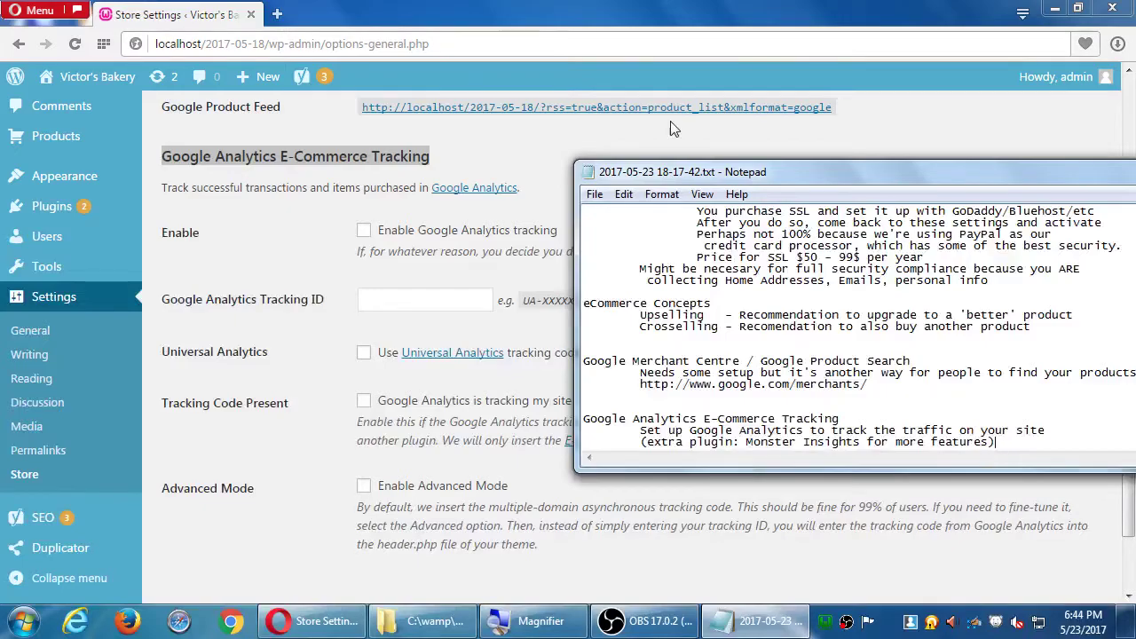
# Save Changes at the bottom of the Marketing store settings.
pyautogui.click(571, 138)
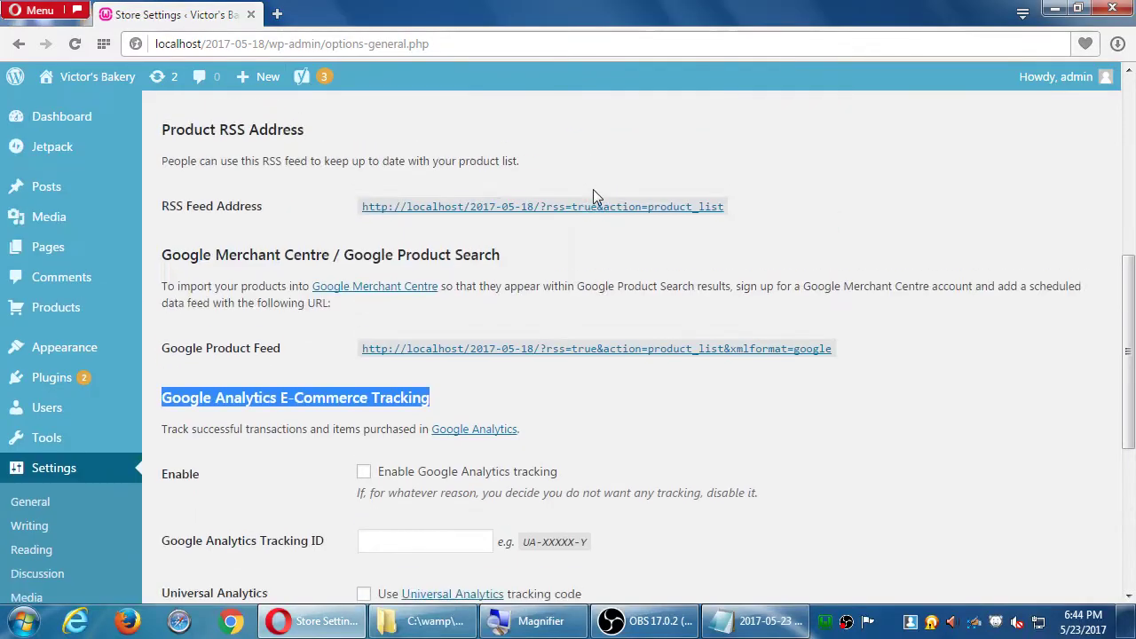
pyautogui.press('F5')
pyautogui.press('End')
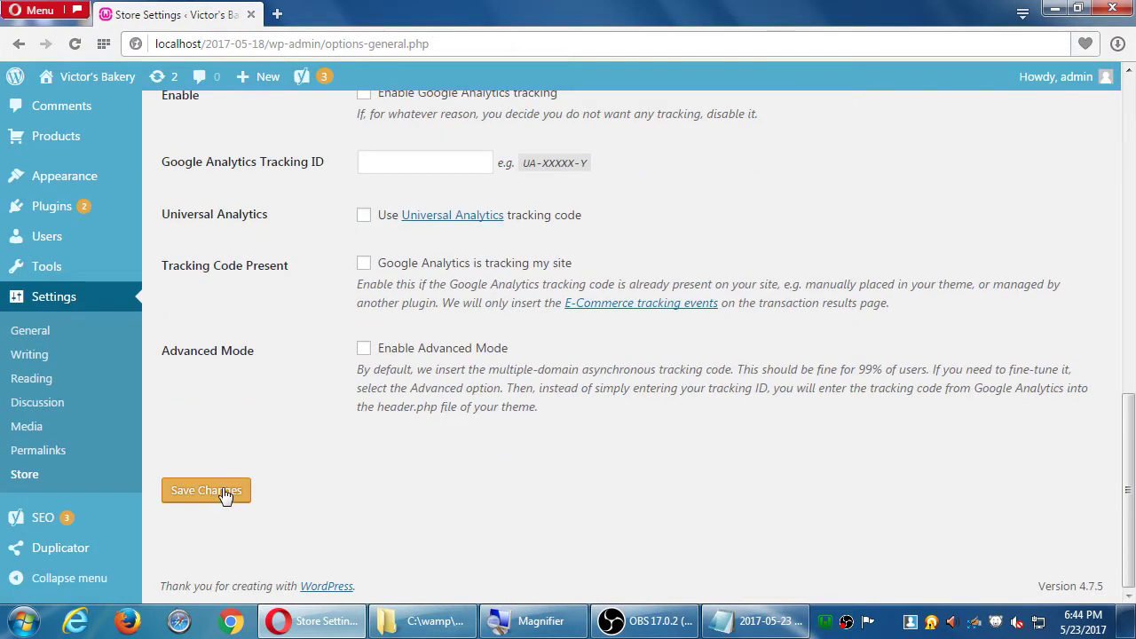
pyautogui.click(206, 490)
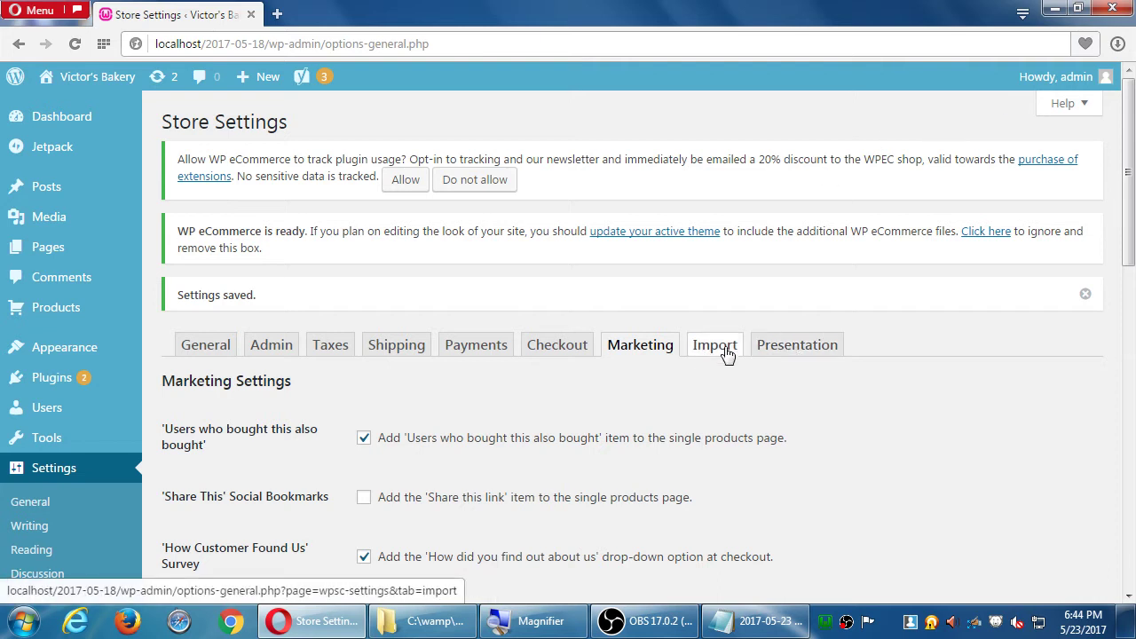
# Open the Presentation settings and look through the Advanced Theme Settings template file list.
pyautogui.click(798, 346)
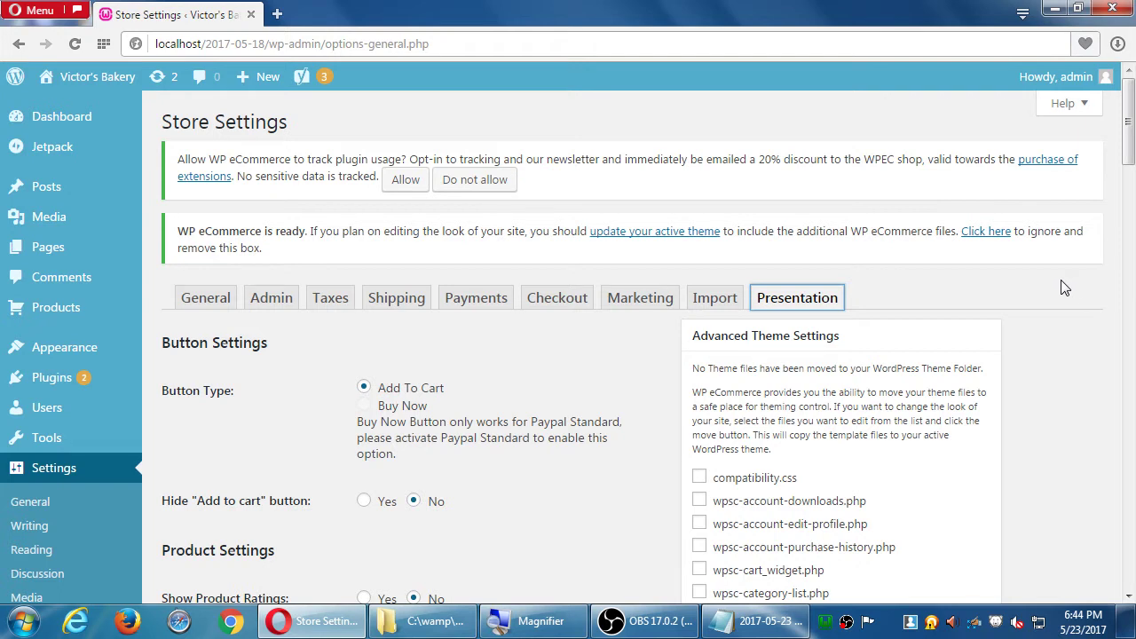
pyautogui.scroll(-3, 1064, 288)
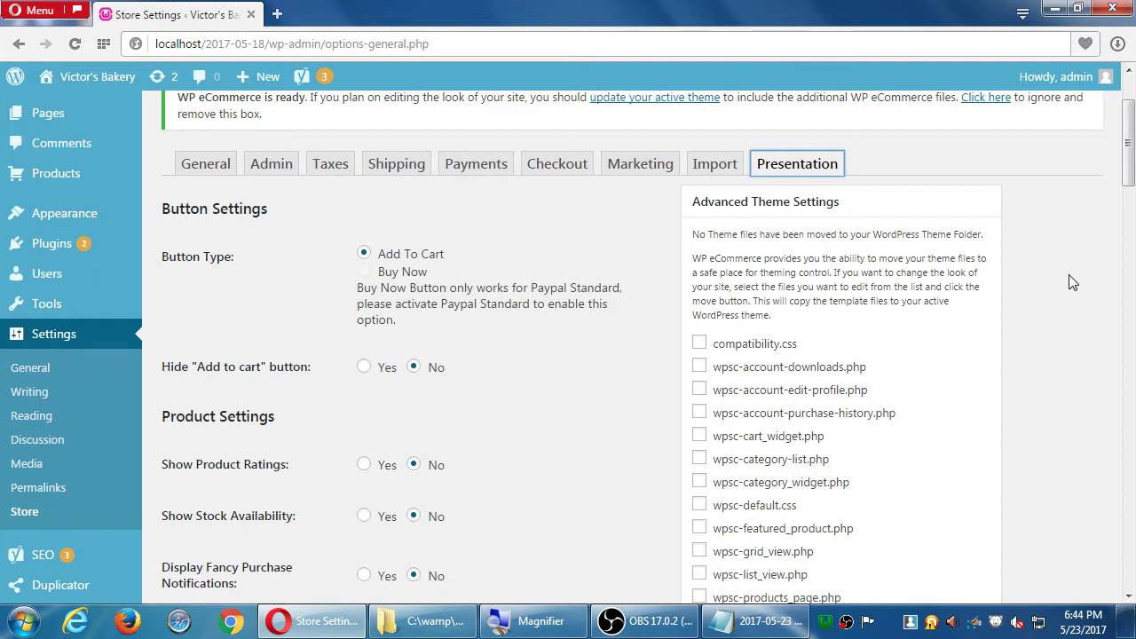
pyautogui.moveTo(700, 200); pyautogui.dragTo(726, 258)
pyautogui.click(709, 235)
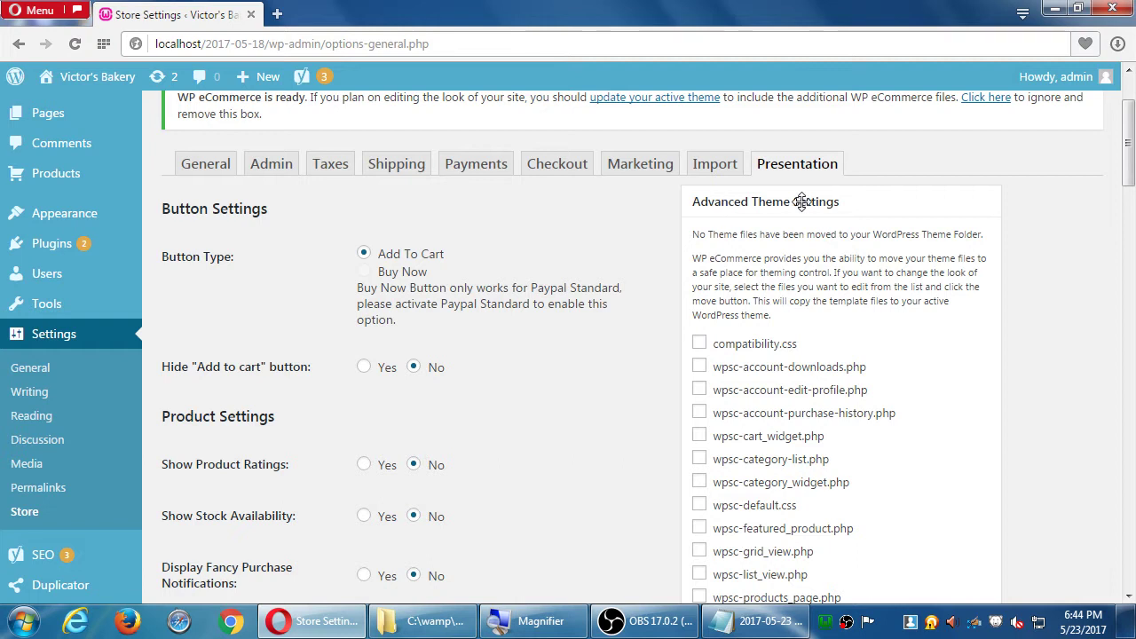
pyautogui.scroll(-3, 865, 274)
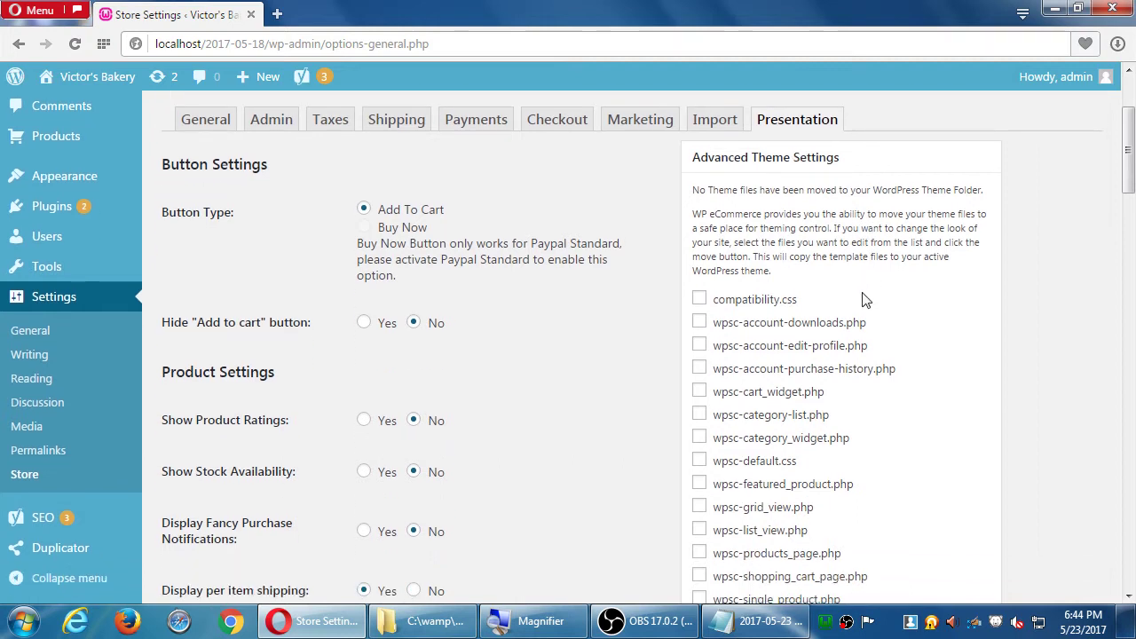
pyautogui.scroll(-5, 878, 300)
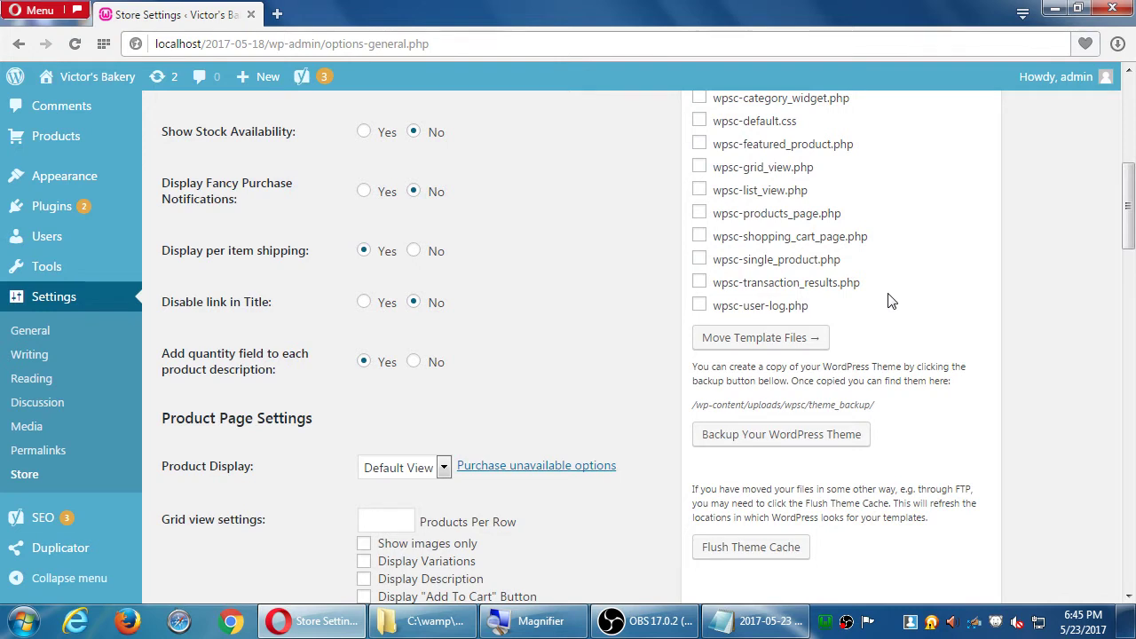
pyautogui.scroll(3, 890, 299)
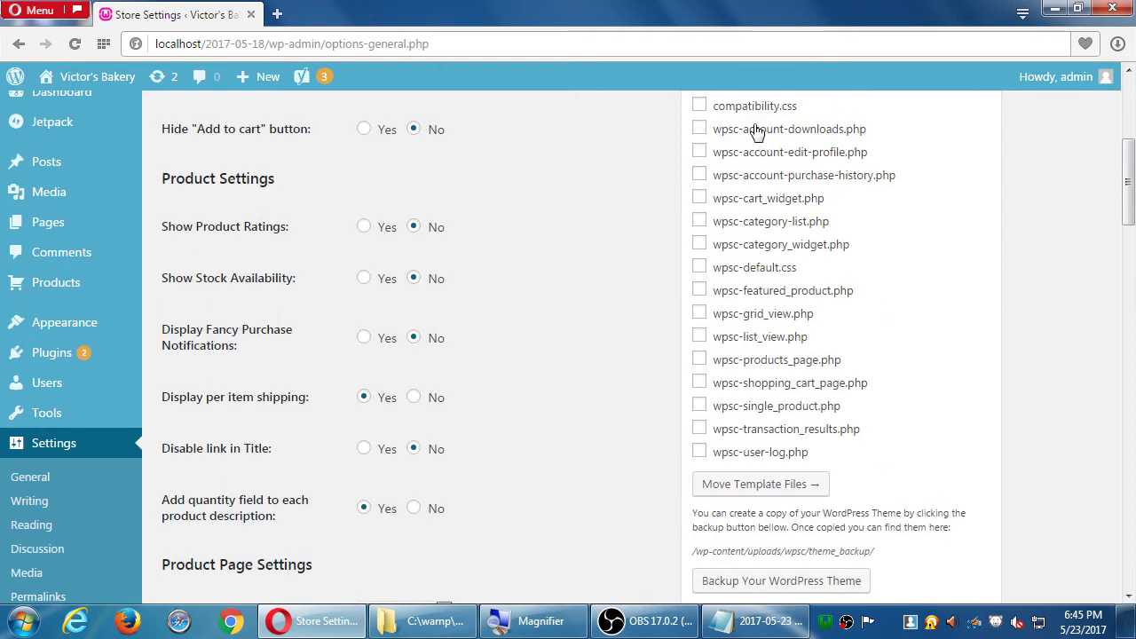
pyautogui.scroll(1, 762, 129)
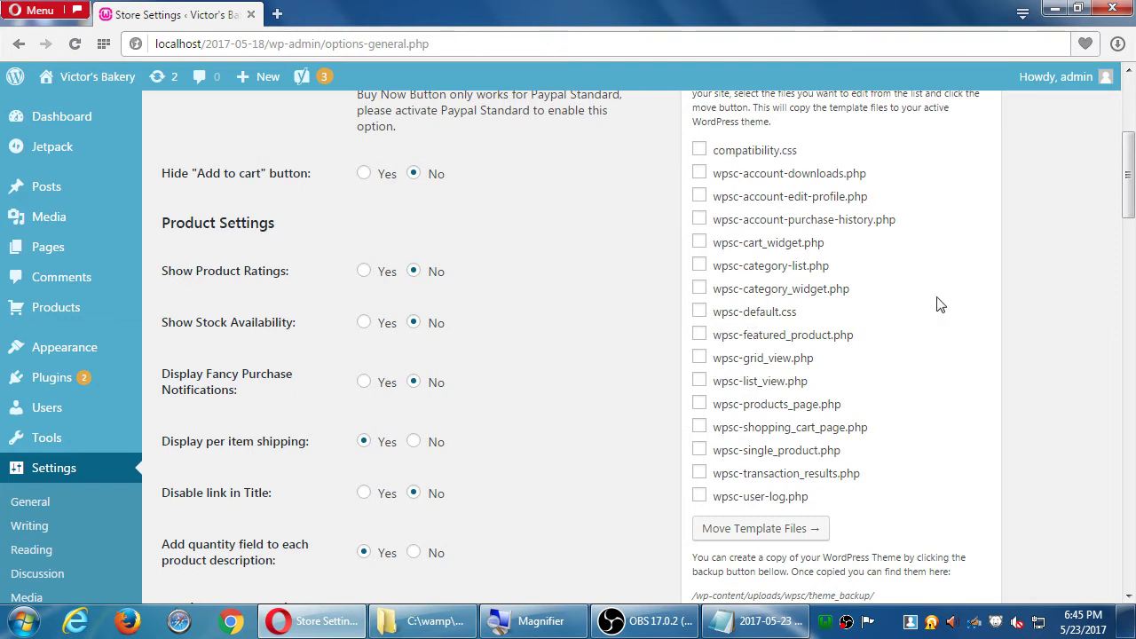
# Tick wpsc-account-edit-profile.php, untick it again, and scroll down to Backup and Flush Theme Cache.
pyautogui.click(698, 198)
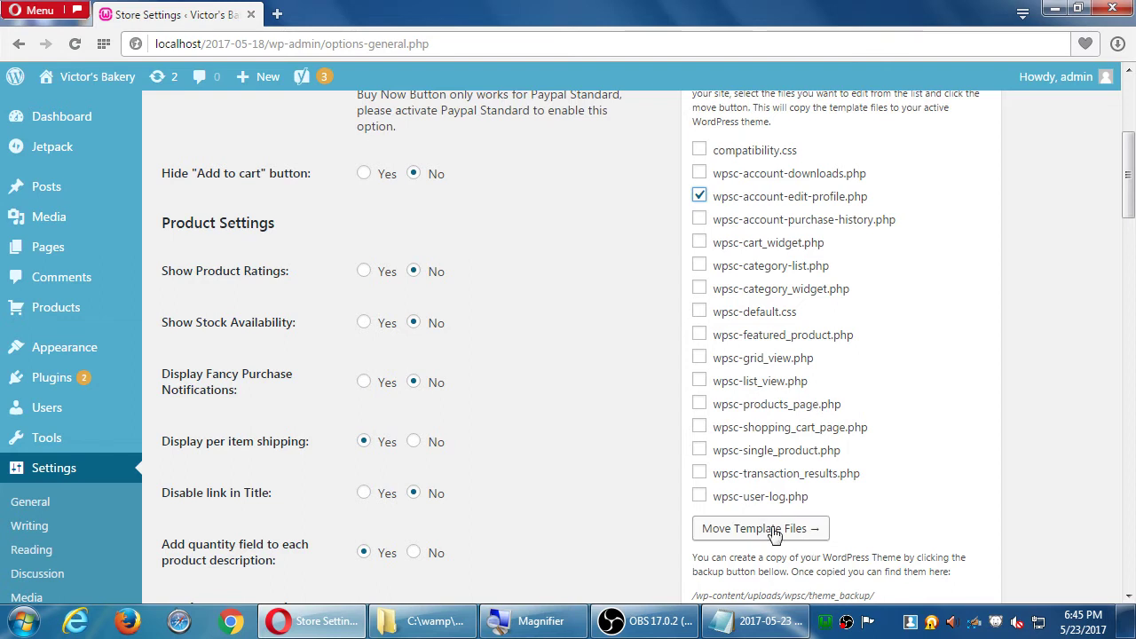
pyautogui.moveTo(91, 355)
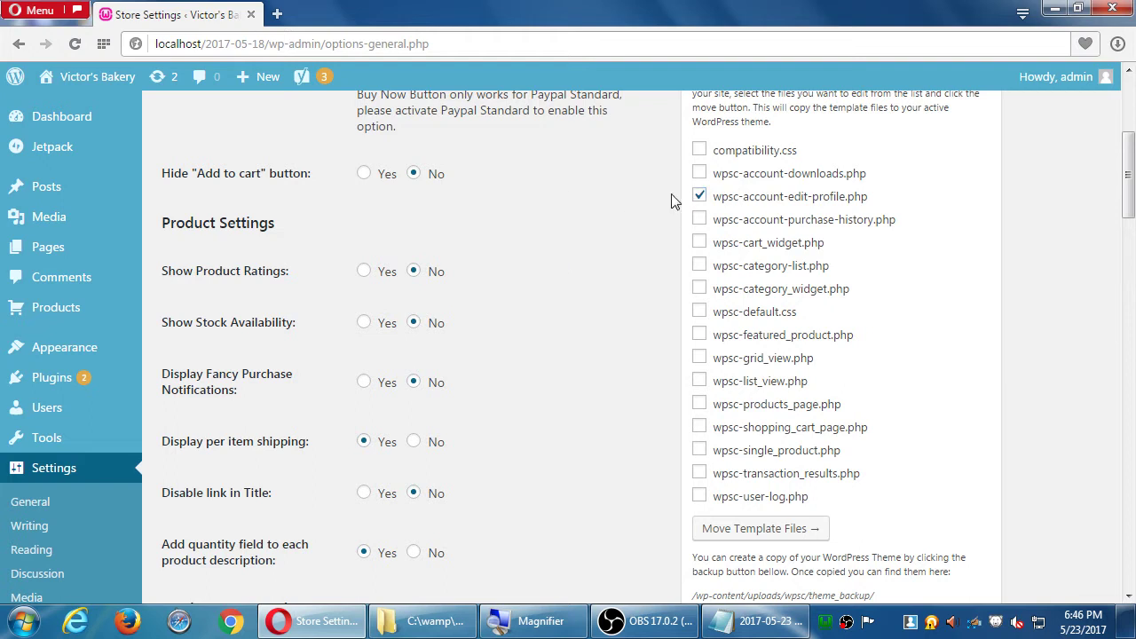
pyautogui.click(700, 198)
pyautogui.scroll(-2, 1081, 357)
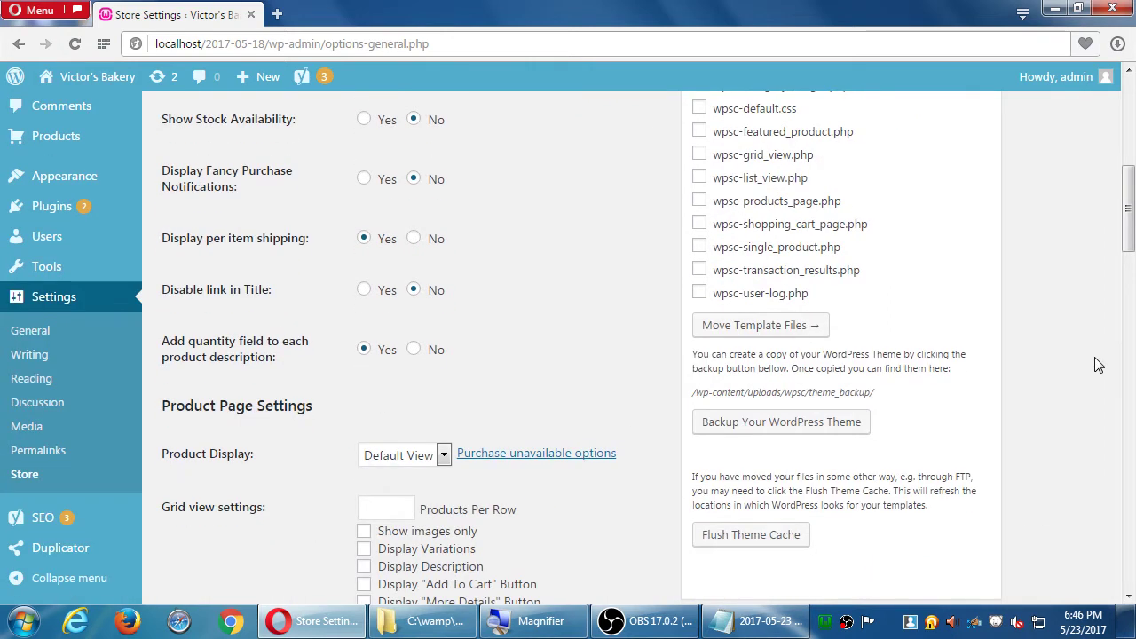
pyautogui.scroll(-1, 1097, 360)
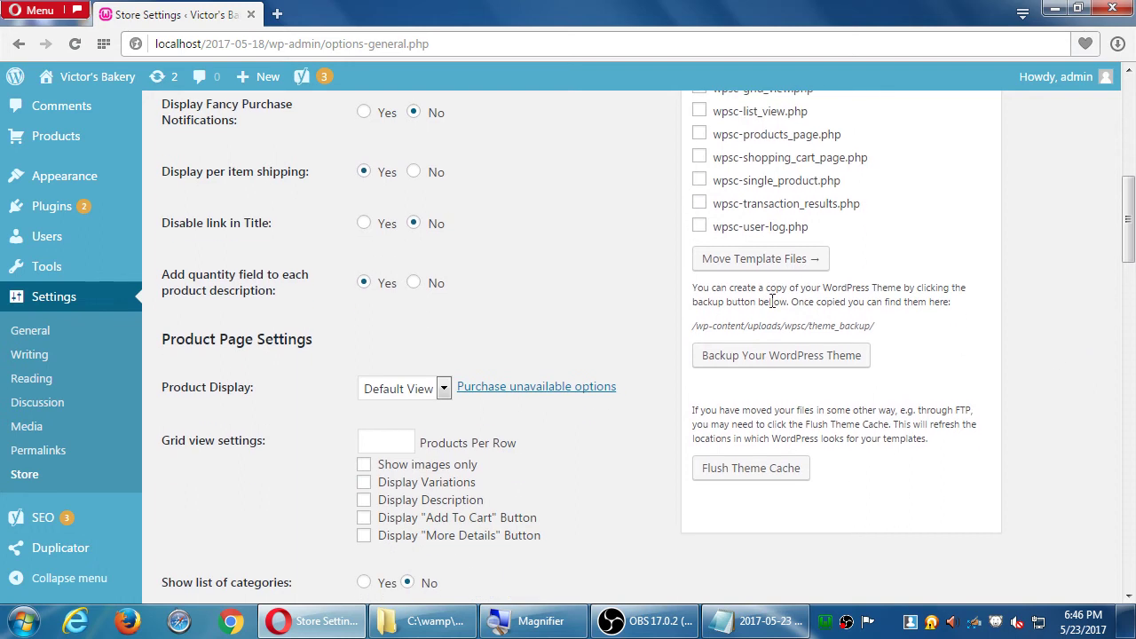
# Run Backup Your WordPress Theme and let the Presentation page reload.
pyautogui.click(748, 356)
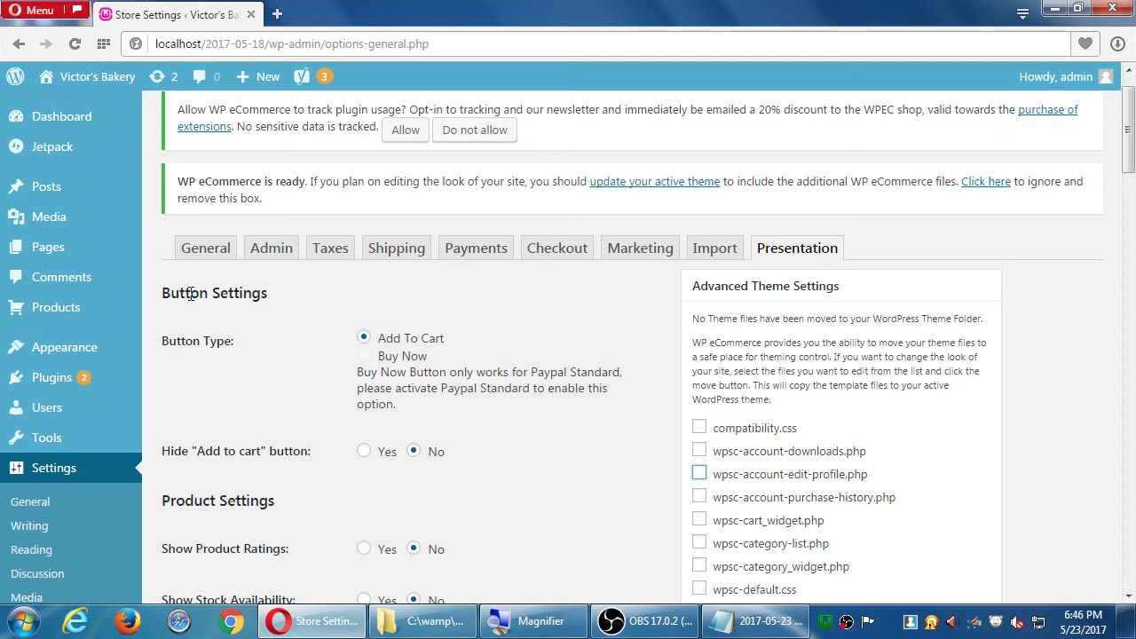
pyautogui.scroll(-1, 281, 382)
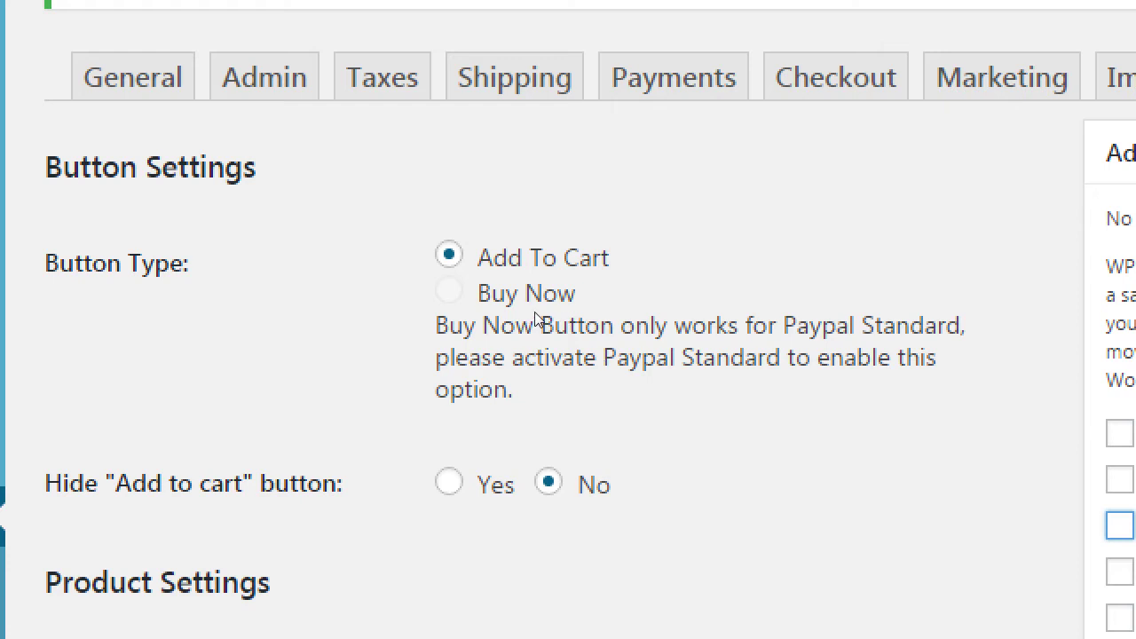
# Scroll down to Product Settings and set Show Product Ratings to Yes.
pyautogui.scroll(-2, 538, 314)
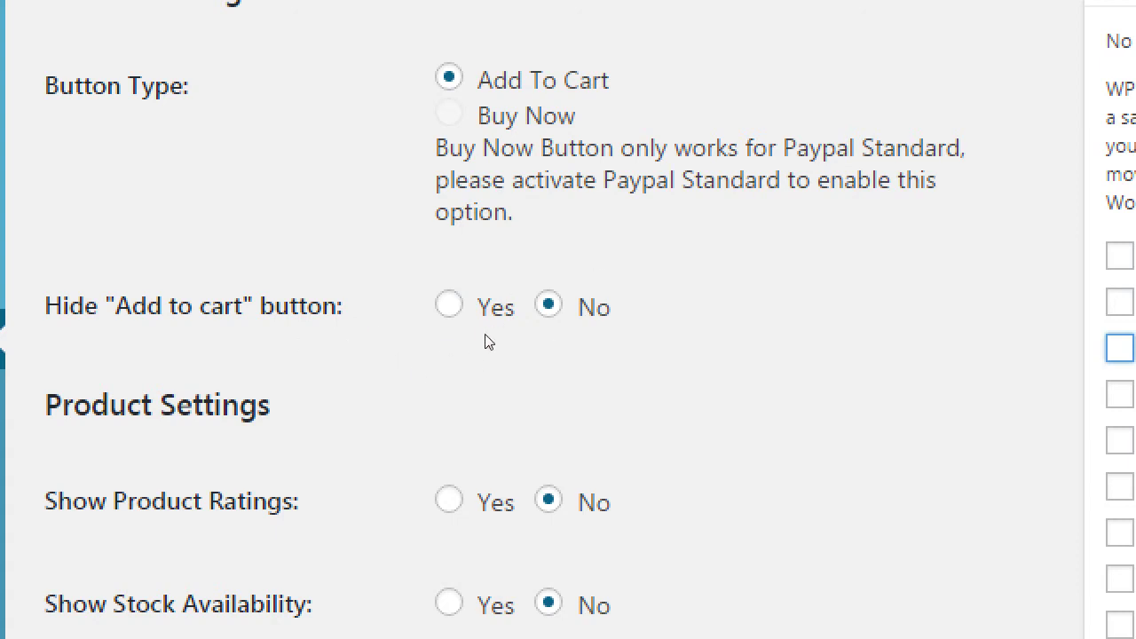
pyautogui.scroll(-3, 486, 342)
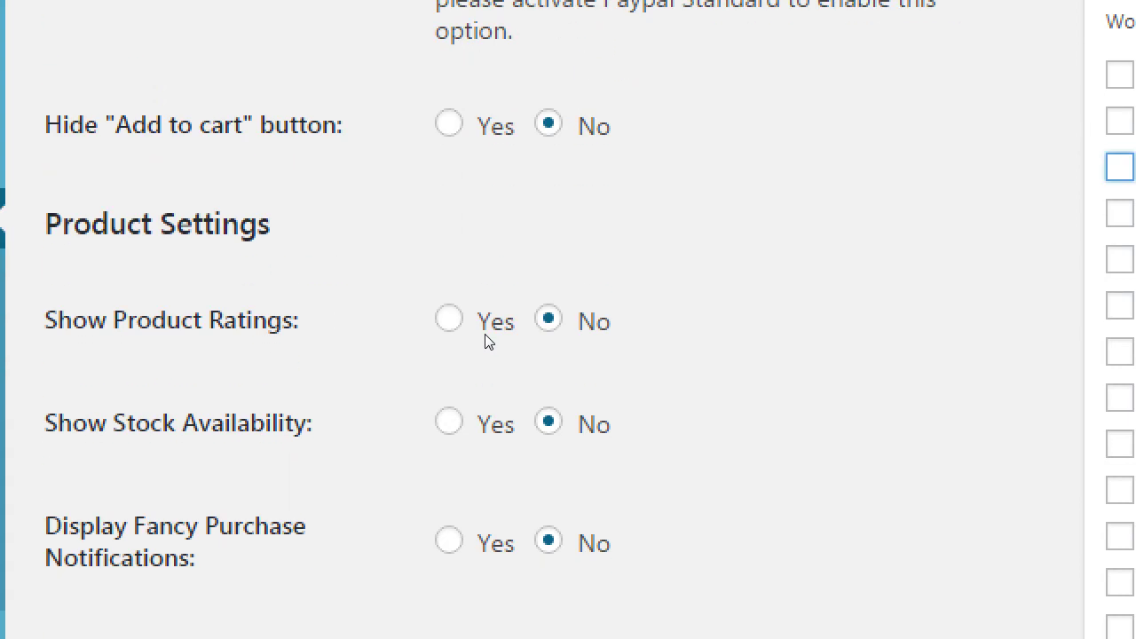
pyautogui.scroll(-2, 486, 342)
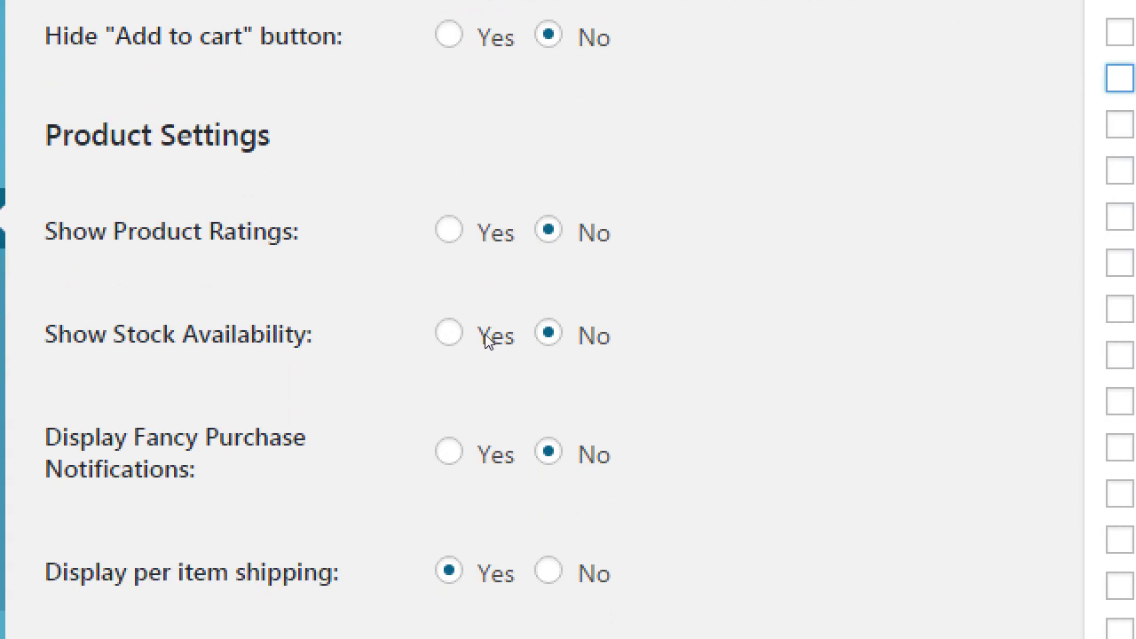
pyautogui.scroll(-1, 486, 341)
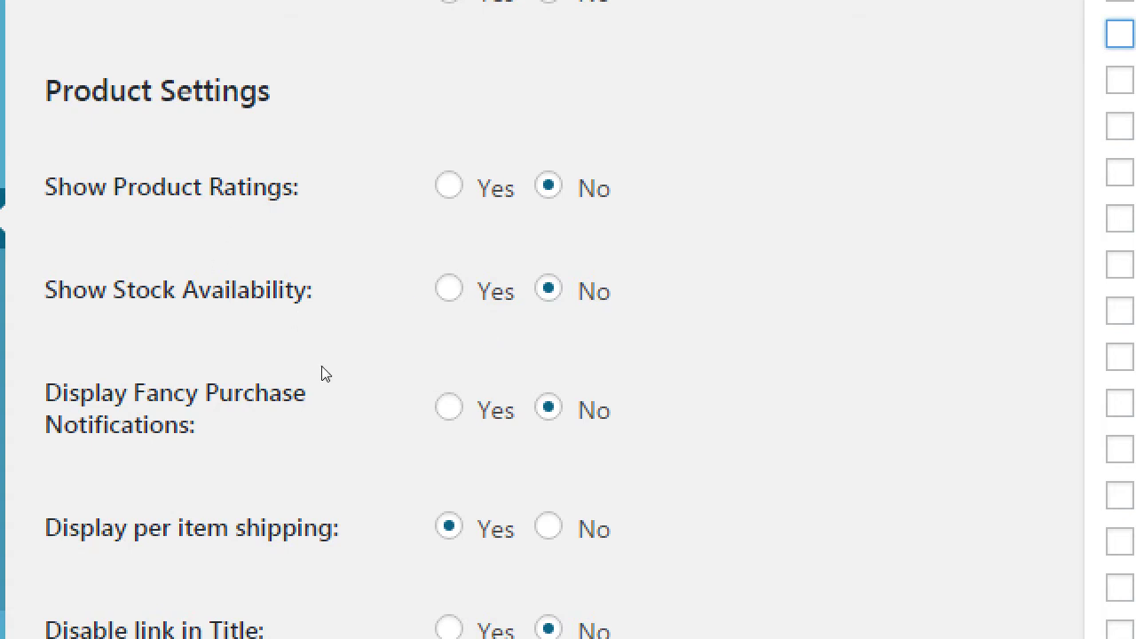
pyautogui.scroll(-1, 325, 370)
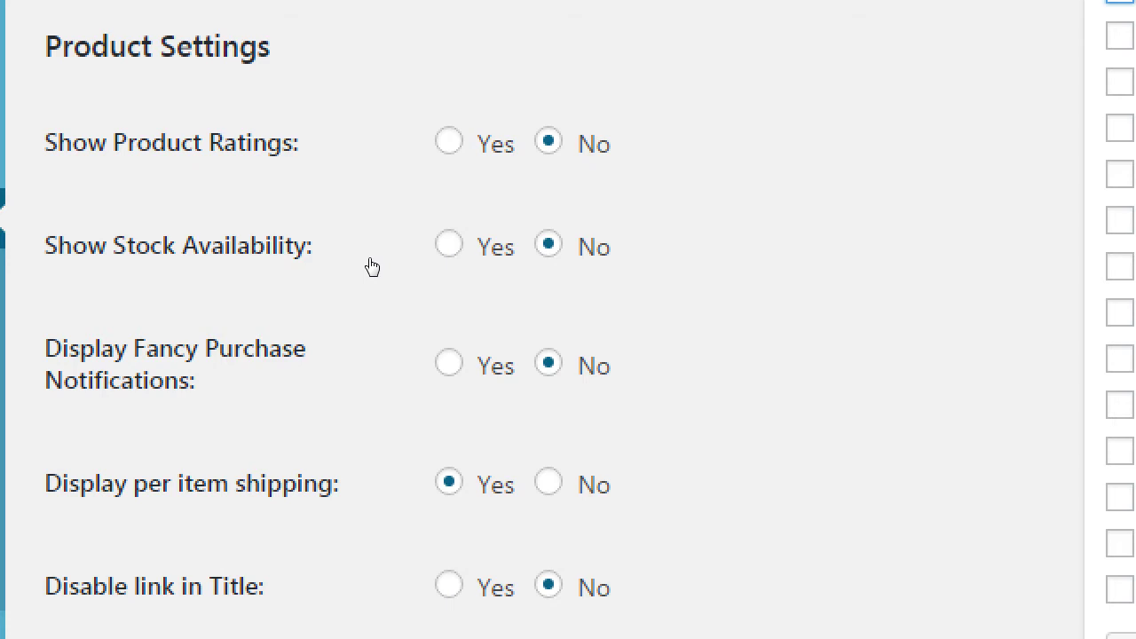
pyautogui.press('Left')
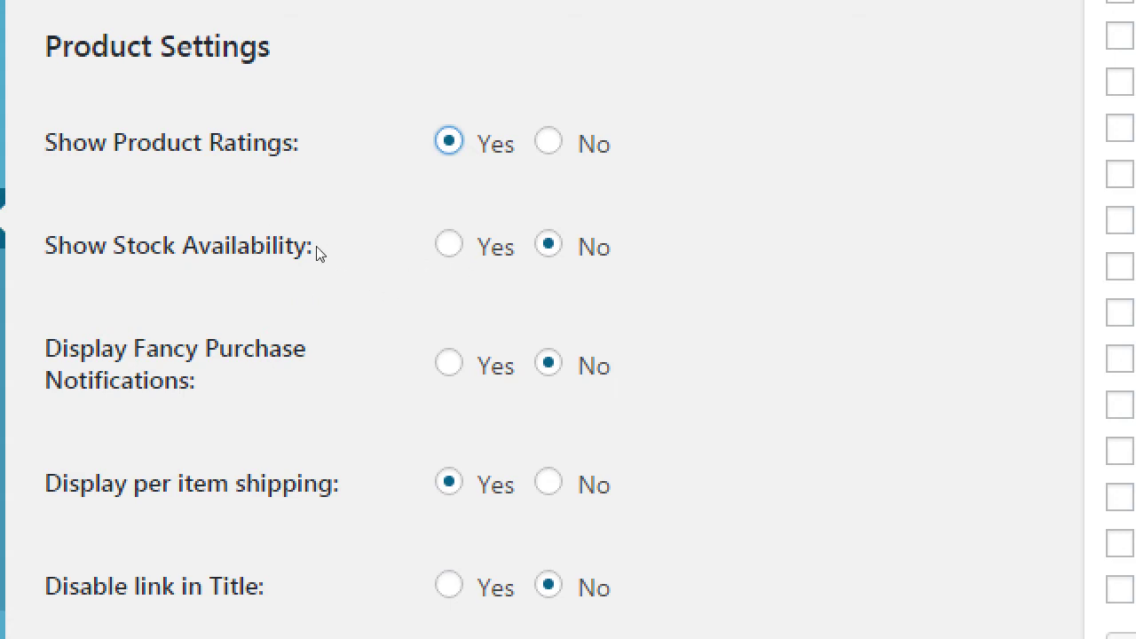
# Set Show Stock Availability to Yes.
pyautogui.moveTo(183, 314); pyautogui.dragTo(266, 325)
pyautogui.click(269, 315)
pyautogui.press('Left')
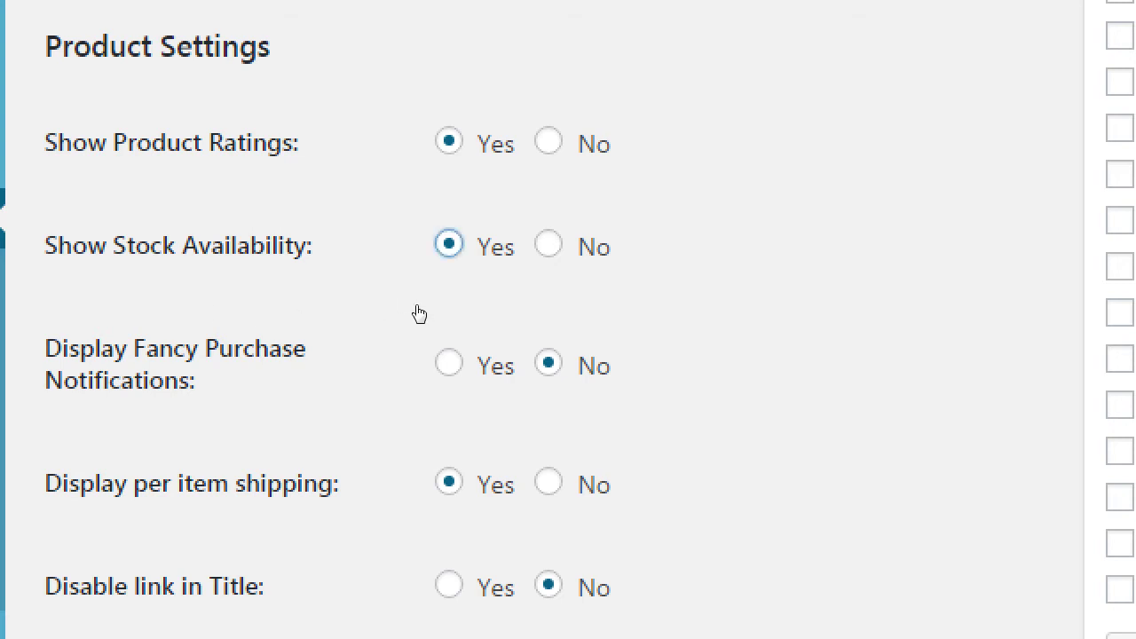
pyautogui.press('Right')
pyautogui.press('Left')
pyautogui.press('Right')
pyautogui.press('Left')
pyautogui.press('Right')
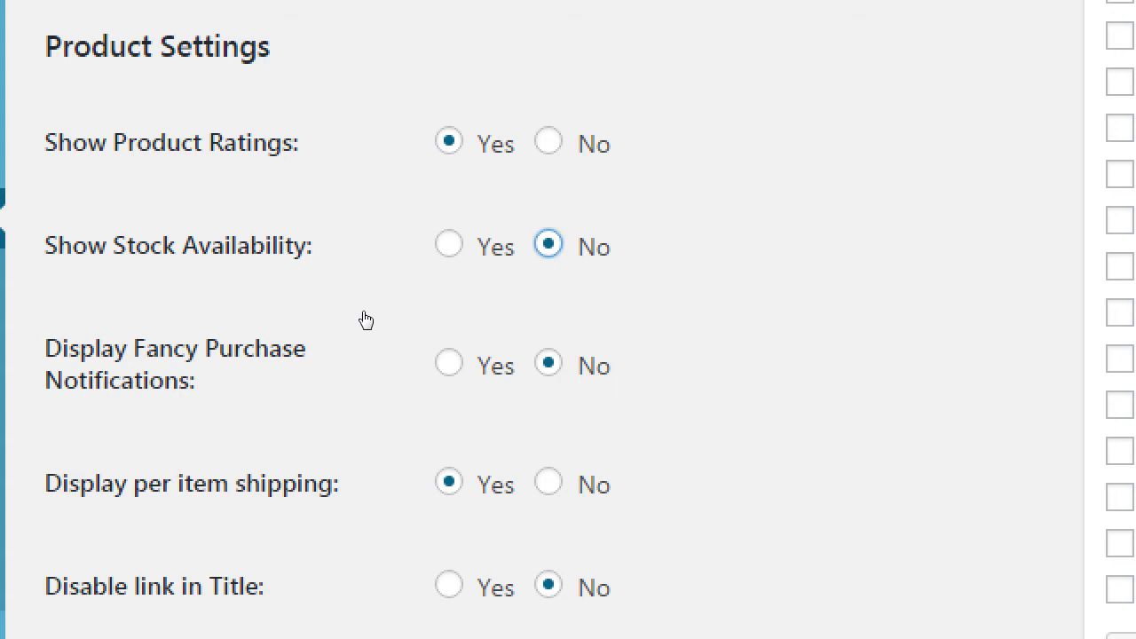
pyautogui.press('Left')
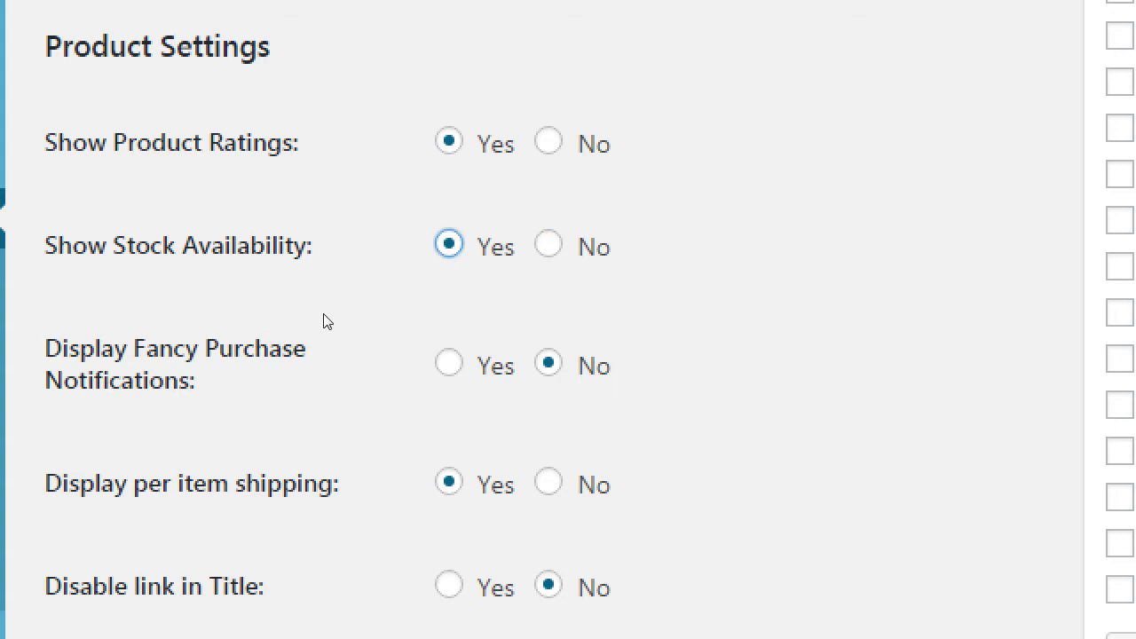
pyautogui.click(363, 374)
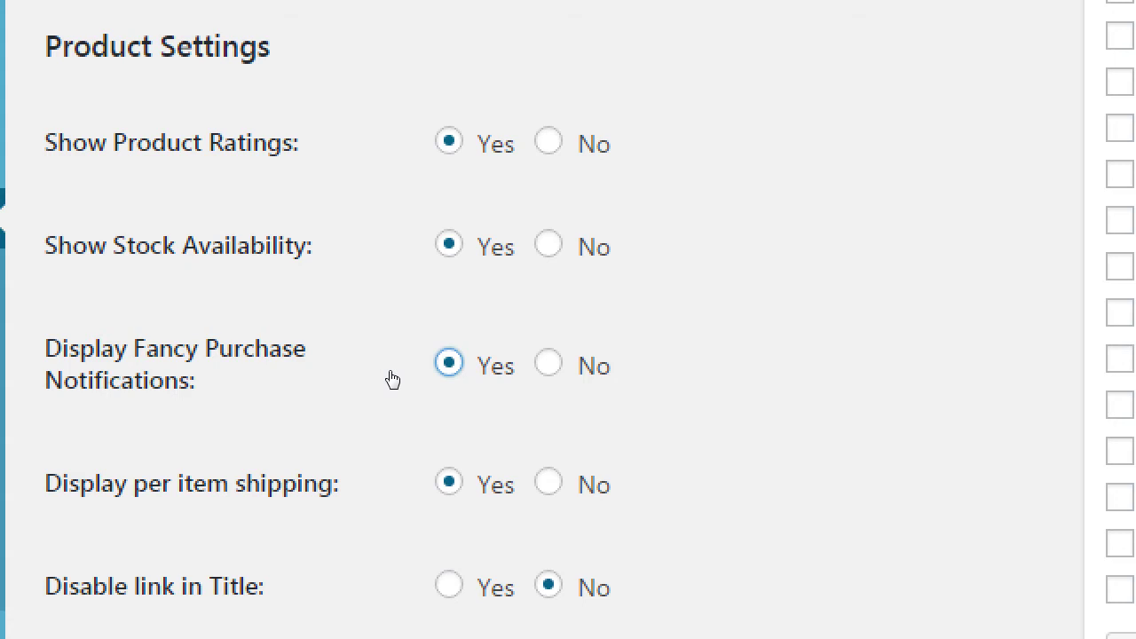
pyautogui.press('Right')
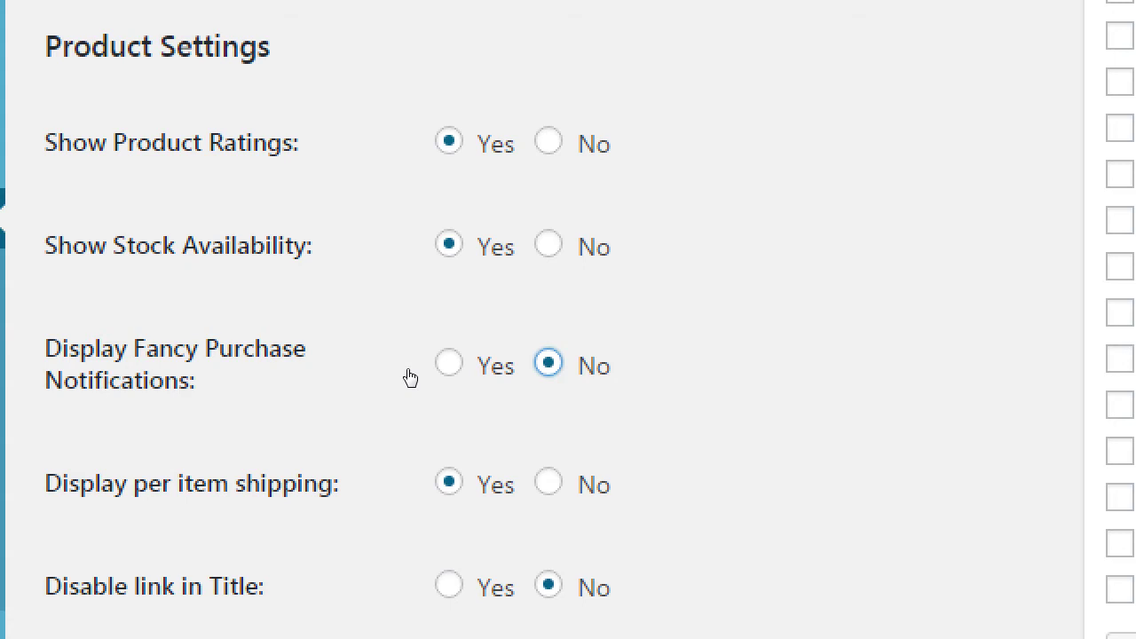
pyautogui.press('Left')
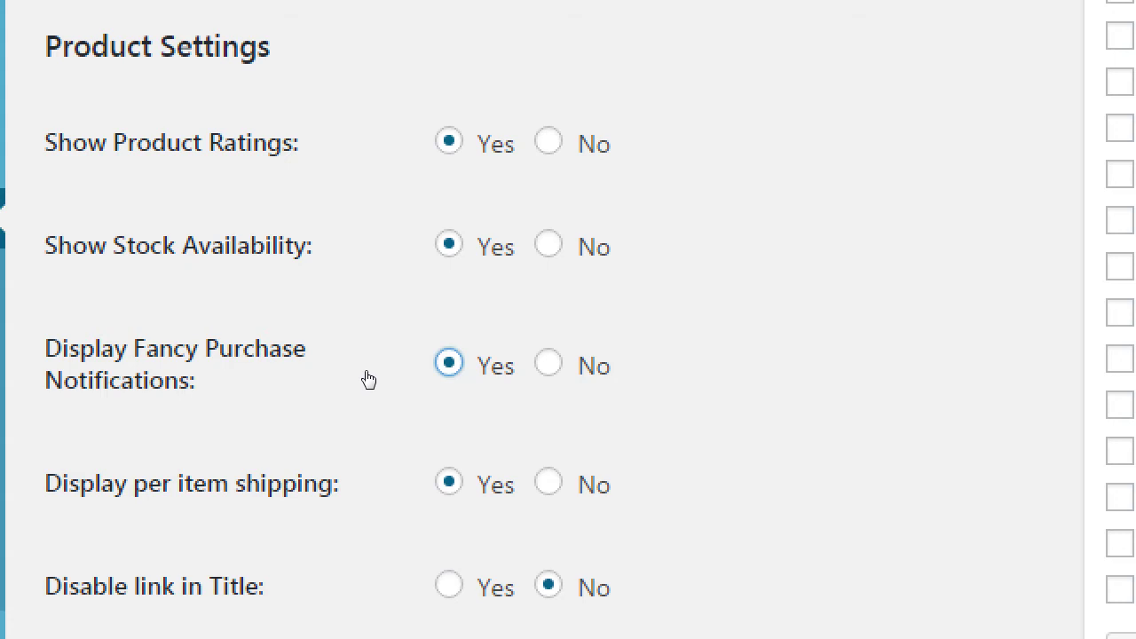
pyautogui.scroll(-3, 368, 379)
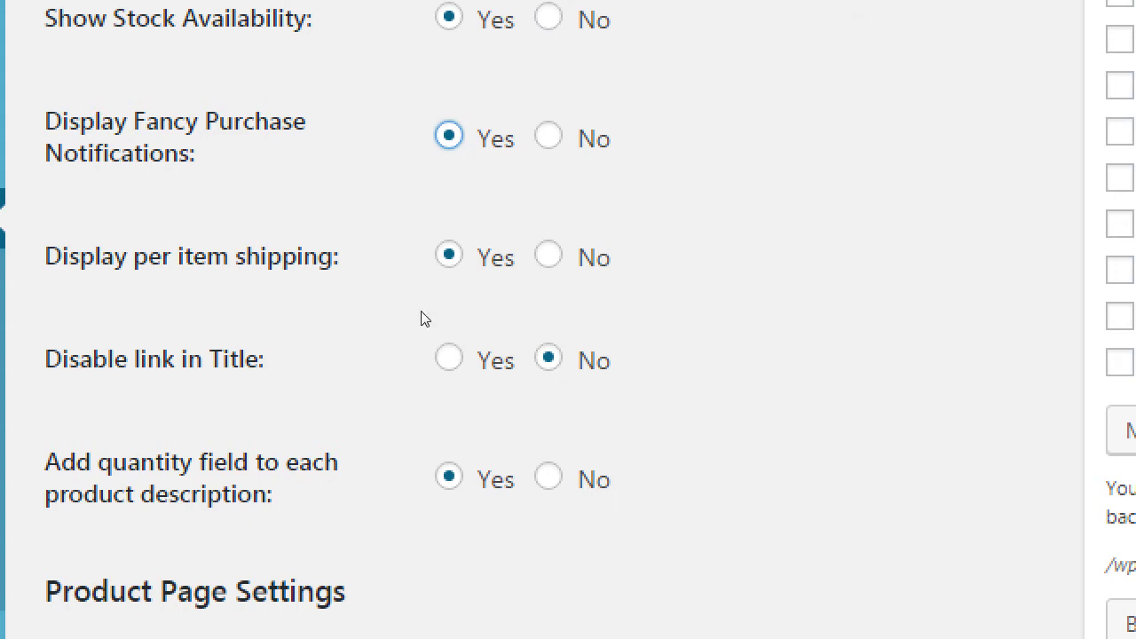
pyautogui.press('Tab')
pyautogui.press('Right')
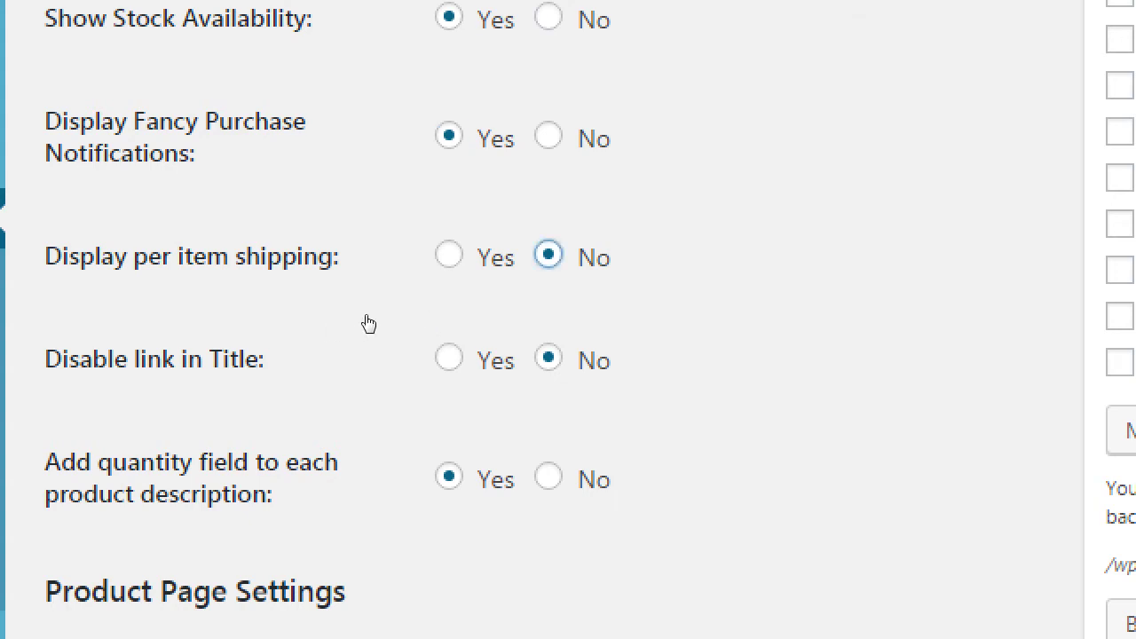
pyautogui.press('Left')
pyautogui.press('Right')
pyautogui.press('Left')
pyautogui.press('Right')
pyautogui.press('Left')
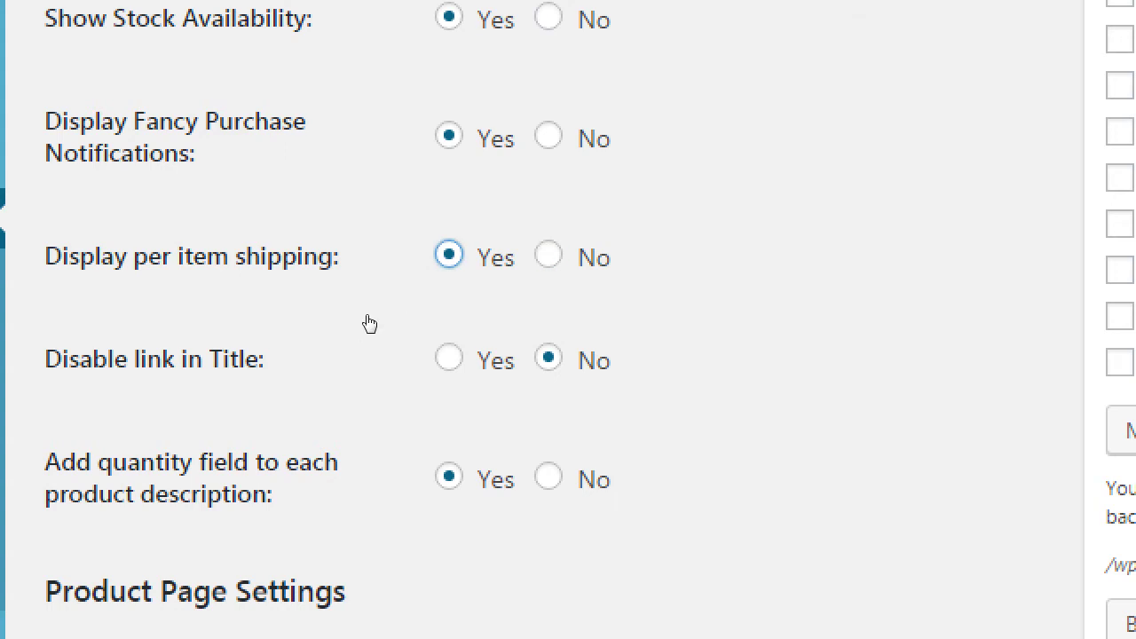
pyautogui.scroll(-1, 282, 312)
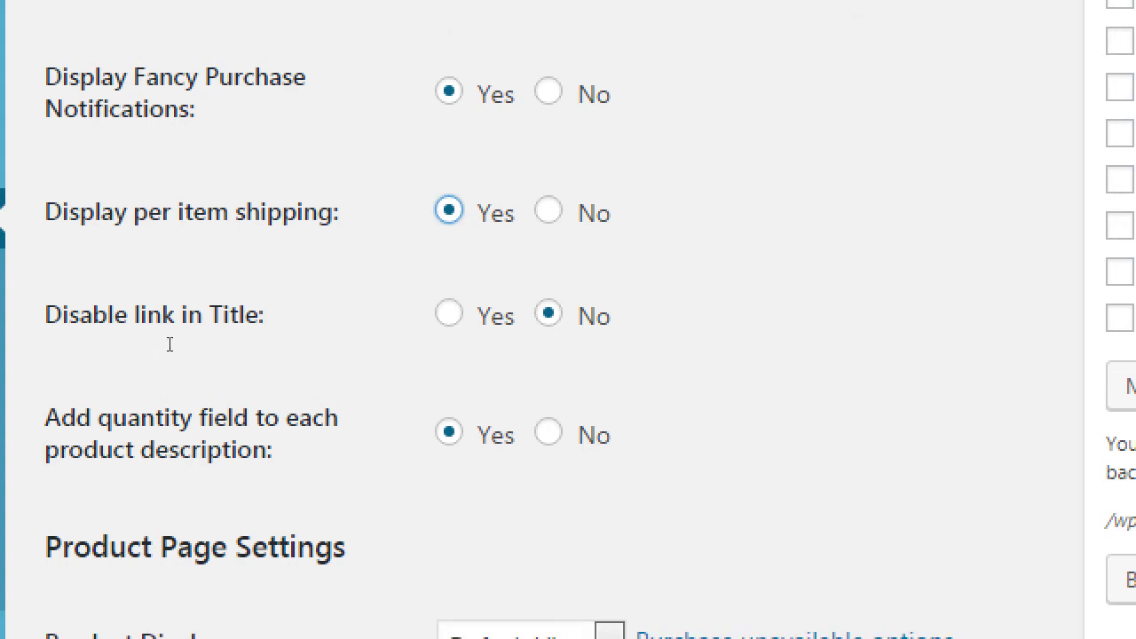
pyautogui.moveTo(62, 315); pyautogui.dragTo(188, 316)
# Open Victor's Bakery's live site in a new tab and browse the Blog page posts.
pyautogui.click(270, 342)
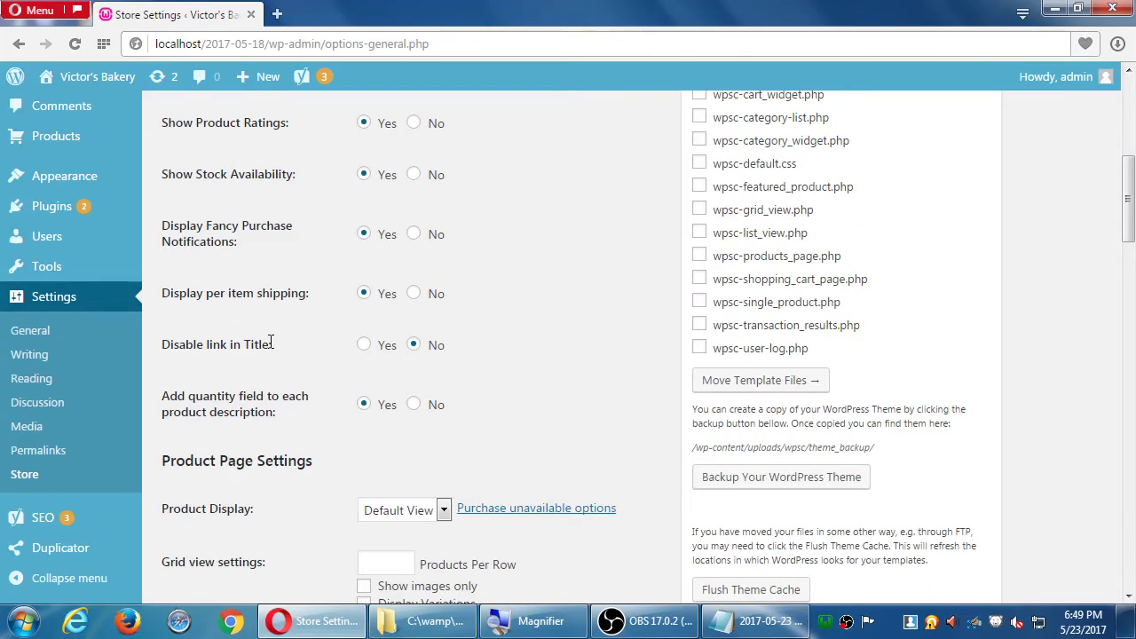
pyautogui.middleClick(76, 102)
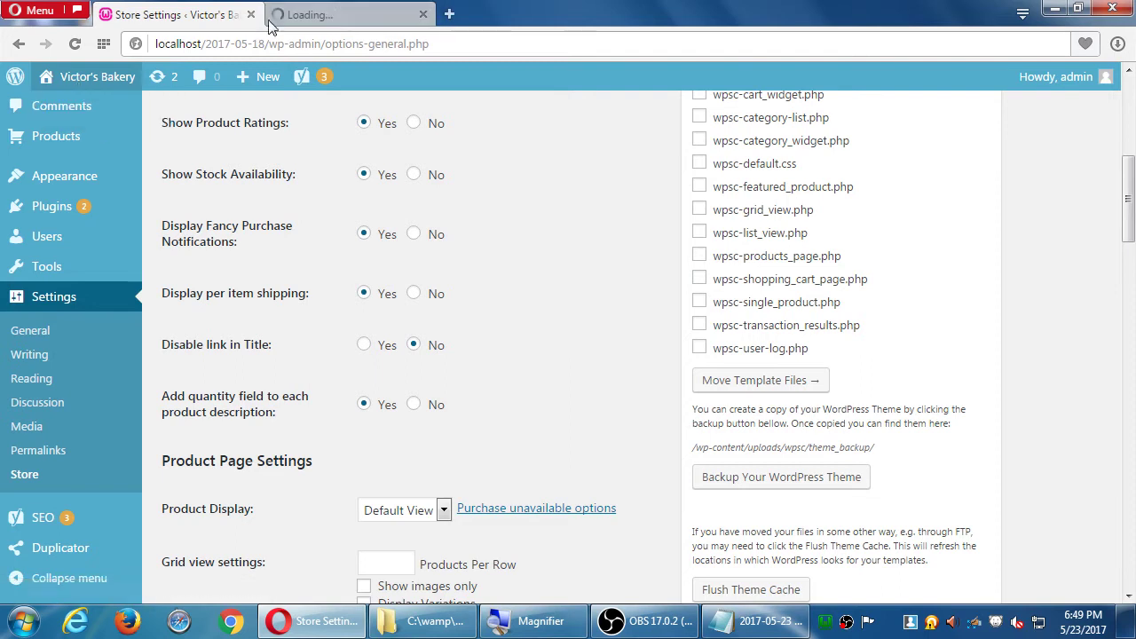
pyautogui.click(301, 15)
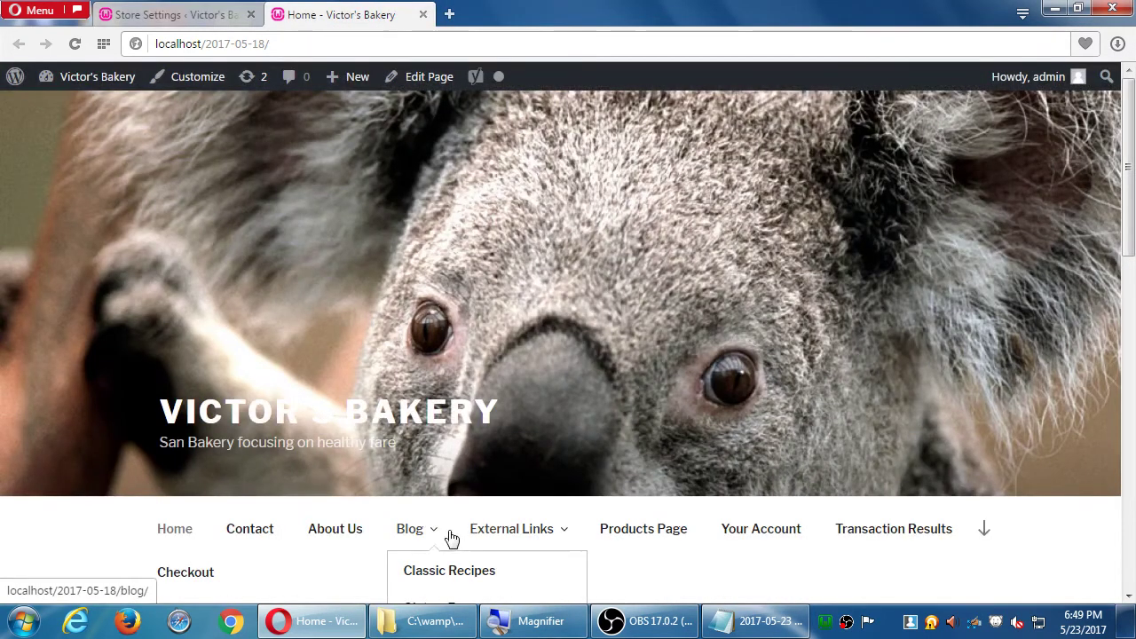
pyautogui.click(426, 535)
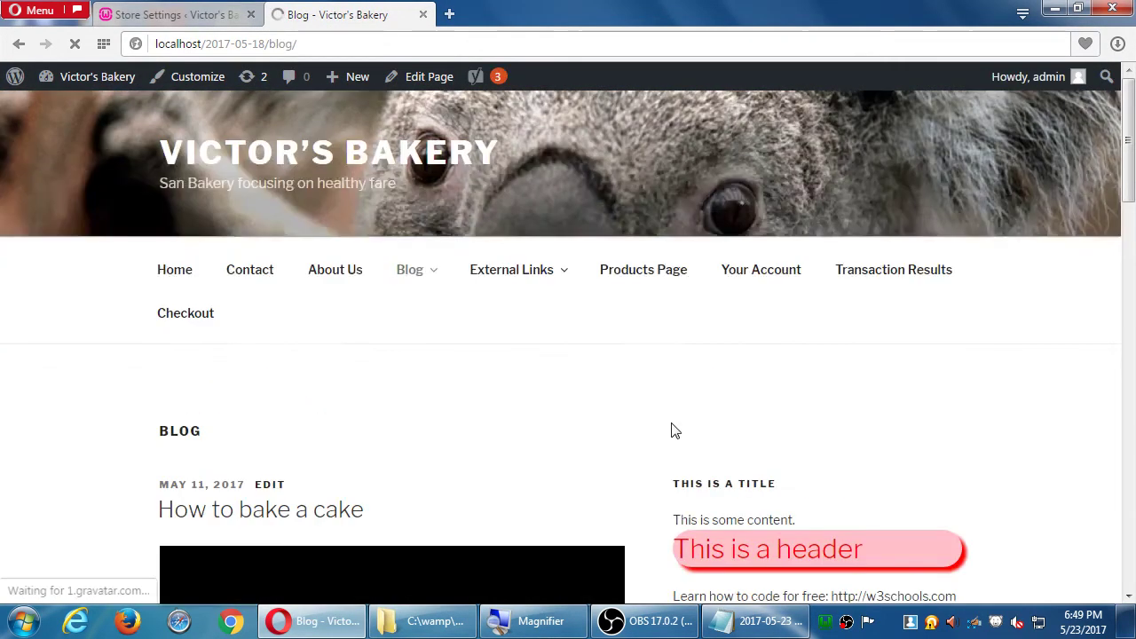
pyautogui.scroll(-3, 666, 423)
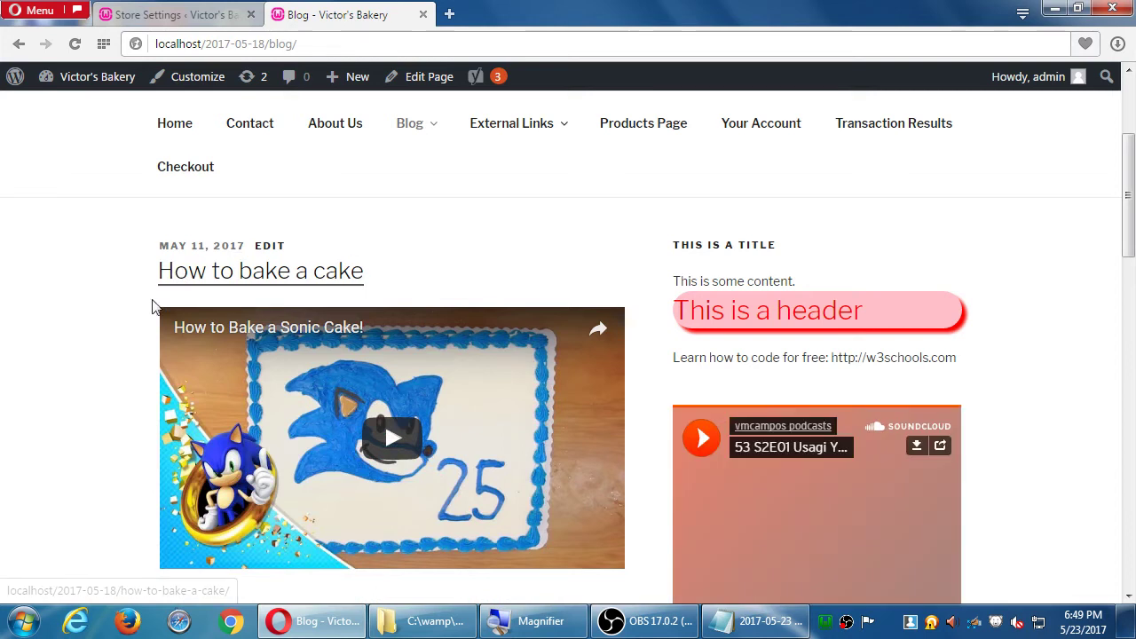
pyautogui.scroll(-2, 97, 286)
pyautogui.scroll(-3, 98, 286)
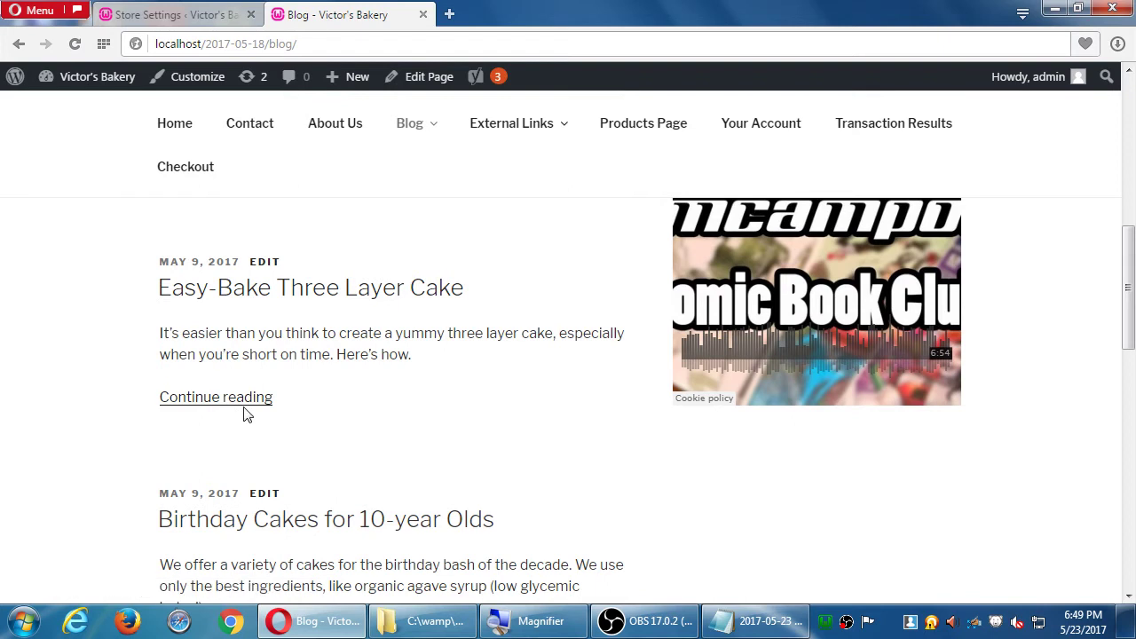
pyautogui.click(271, 291)
pyautogui.scroll(-1, 342, 372)
pyautogui.scroll(1, 343, 338)
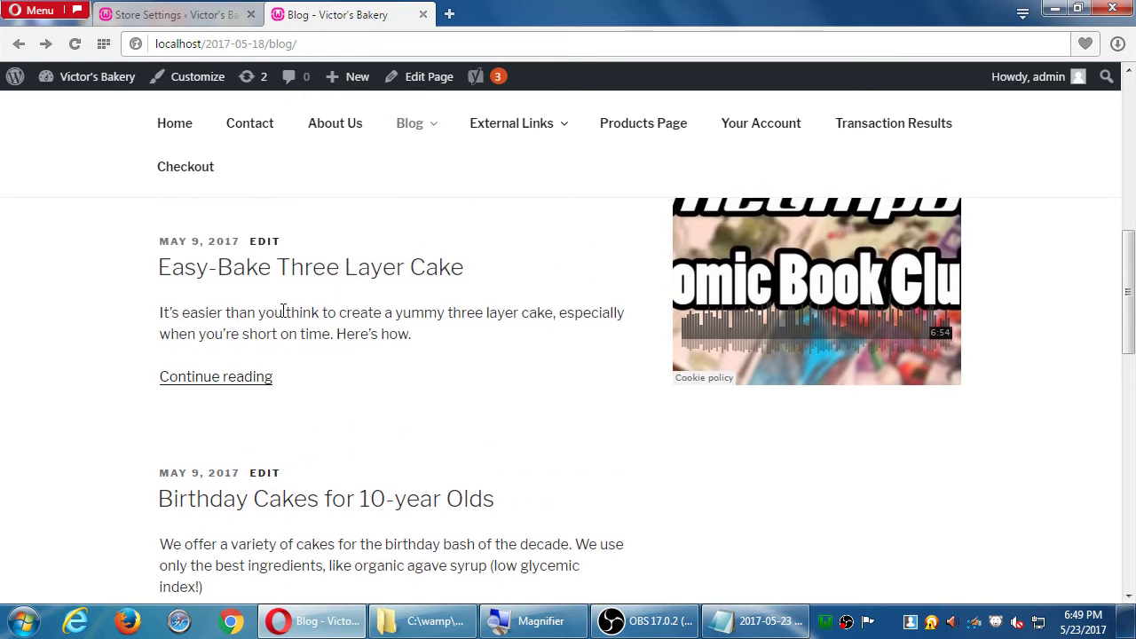
# Return to Store Settings and toggle Disable link in Title to Yes, then back to No.
pyautogui.click(177, 14)
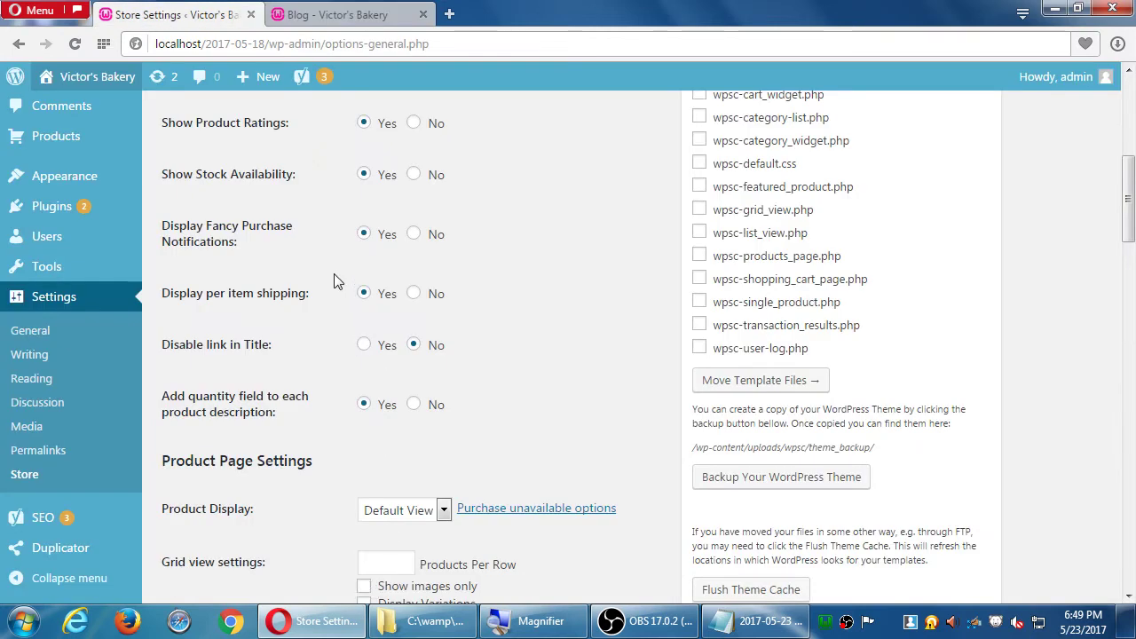
pyautogui.press('super+plus')
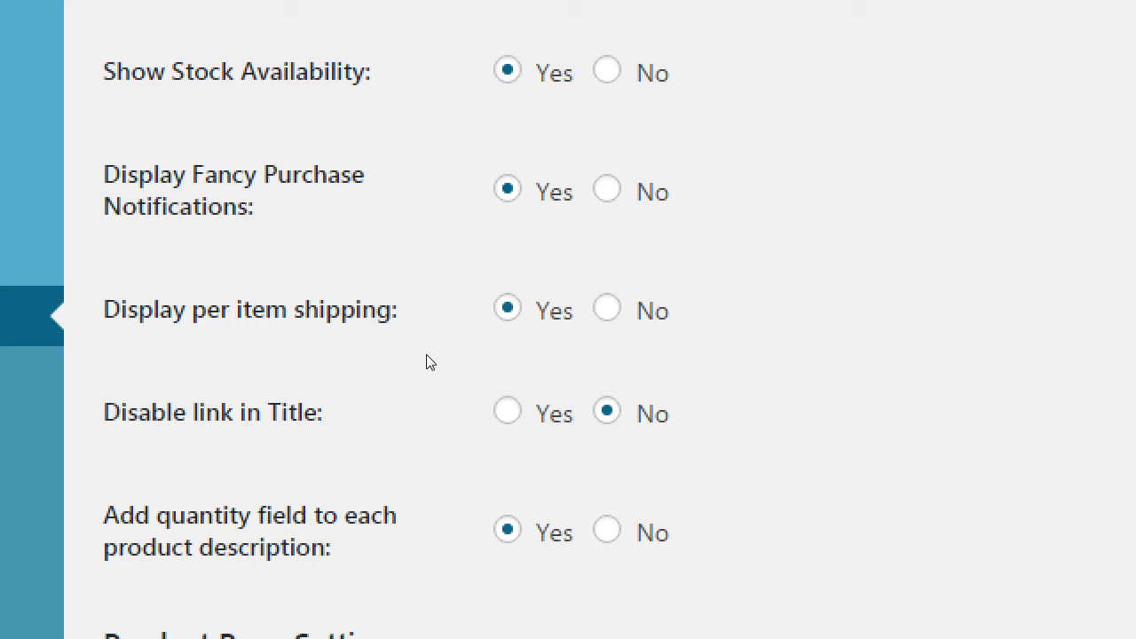
pyautogui.click(367, 350)
pyautogui.press('Right')
pyautogui.scroll(-2, 493, 344)
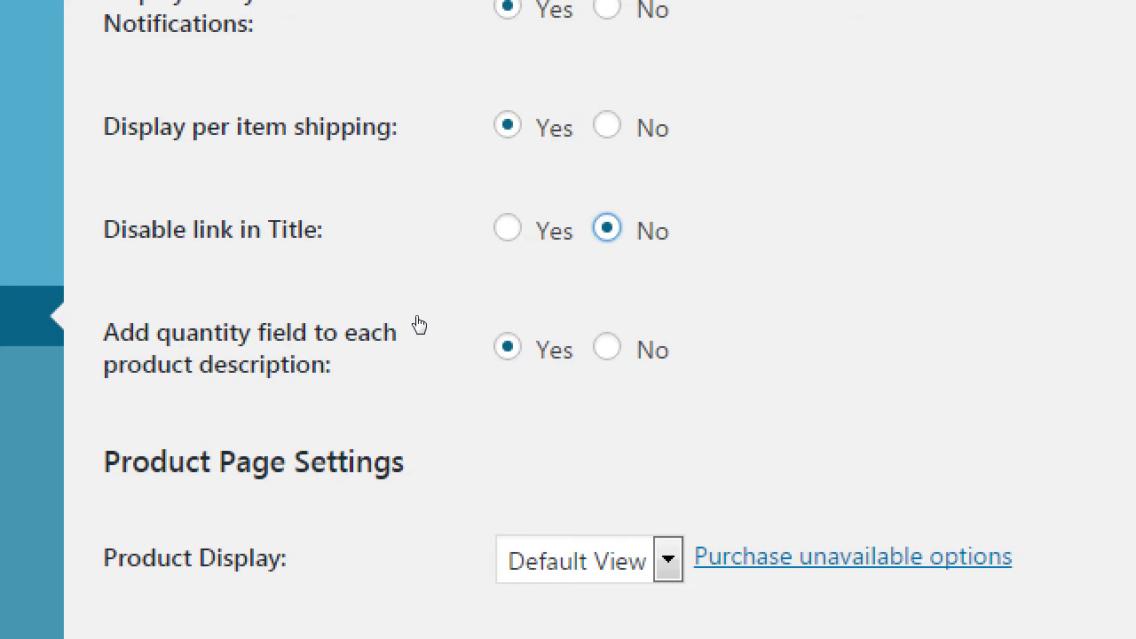
pyautogui.scroll(-3, 266, 335)
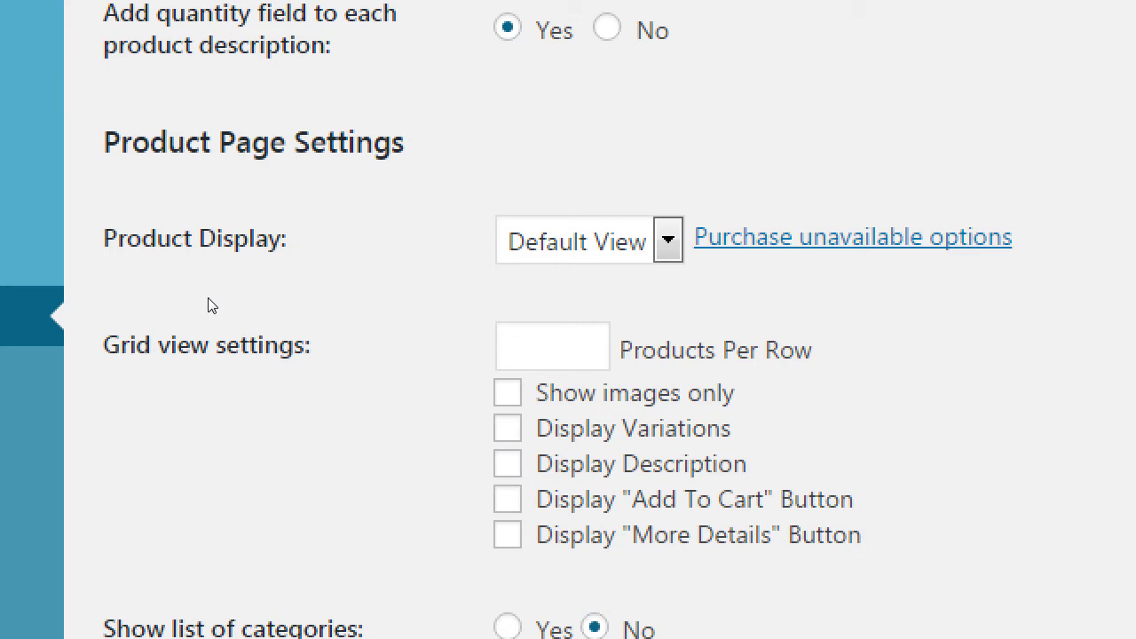
pyautogui.click(444, 263)
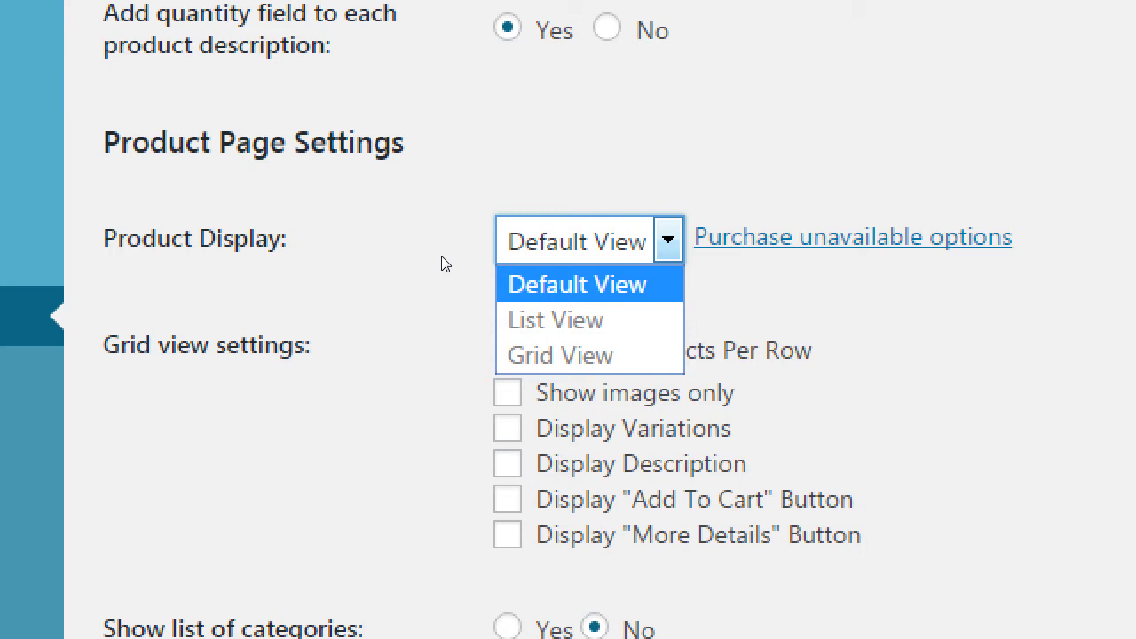
# Keep Default View and scroll the Gold Cart page, selecting the payment gateway list text.
pyautogui.click(394, 207)
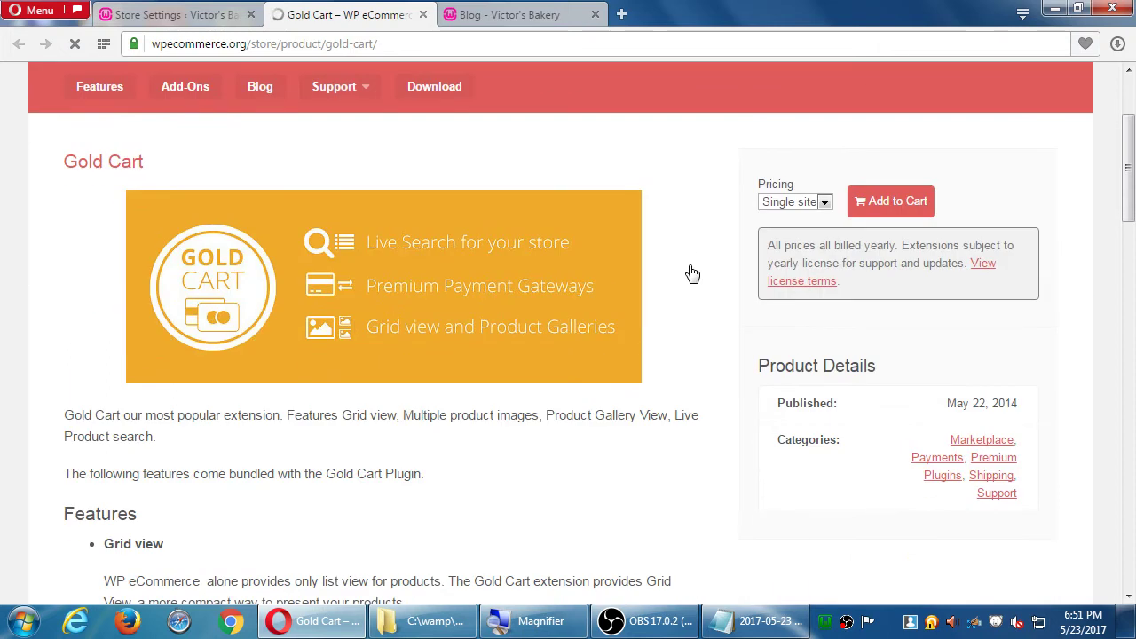
pyautogui.scroll(-3, 690, 273)
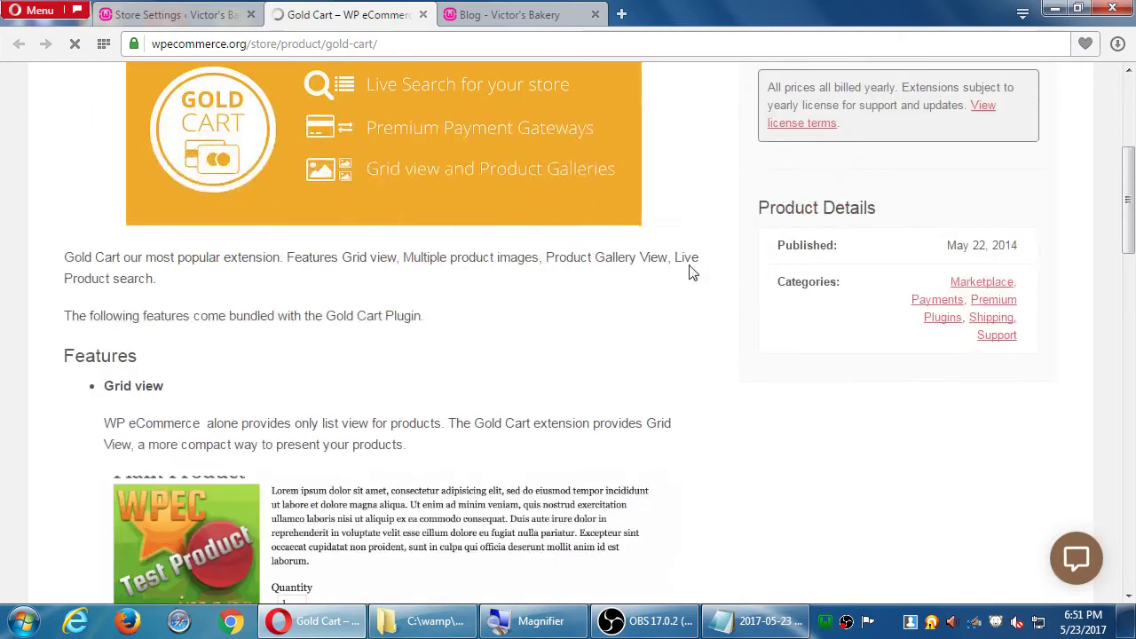
pyautogui.scroll(-5, 102, 310)
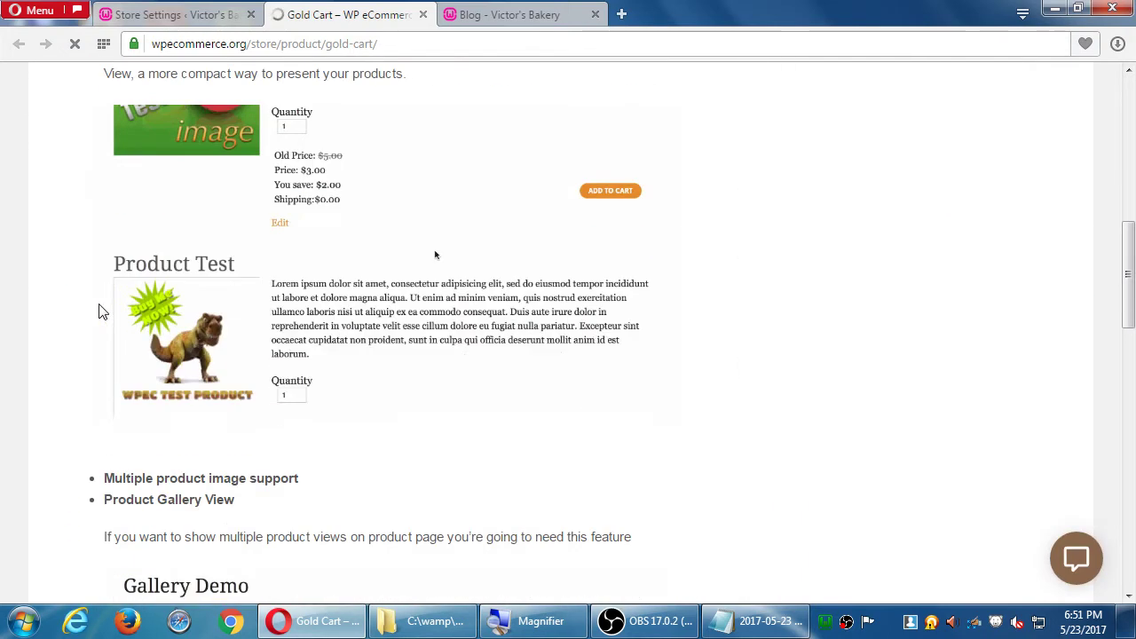
pyautogui.scroll(-6, 208, 309)
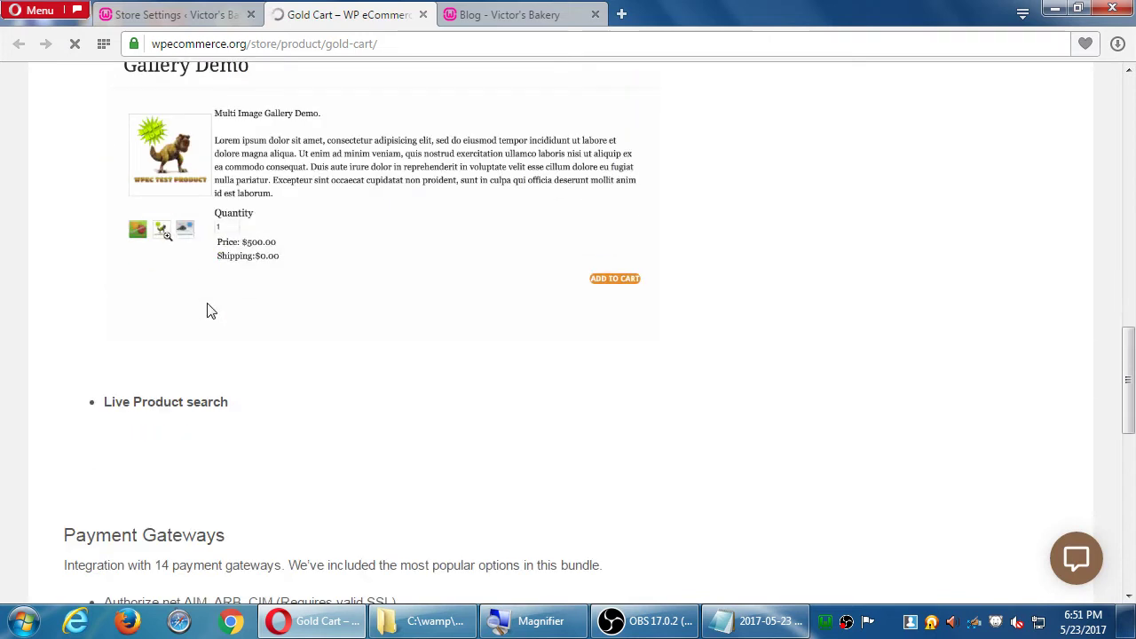
pyautogui.scroll(-3, 211, 310)
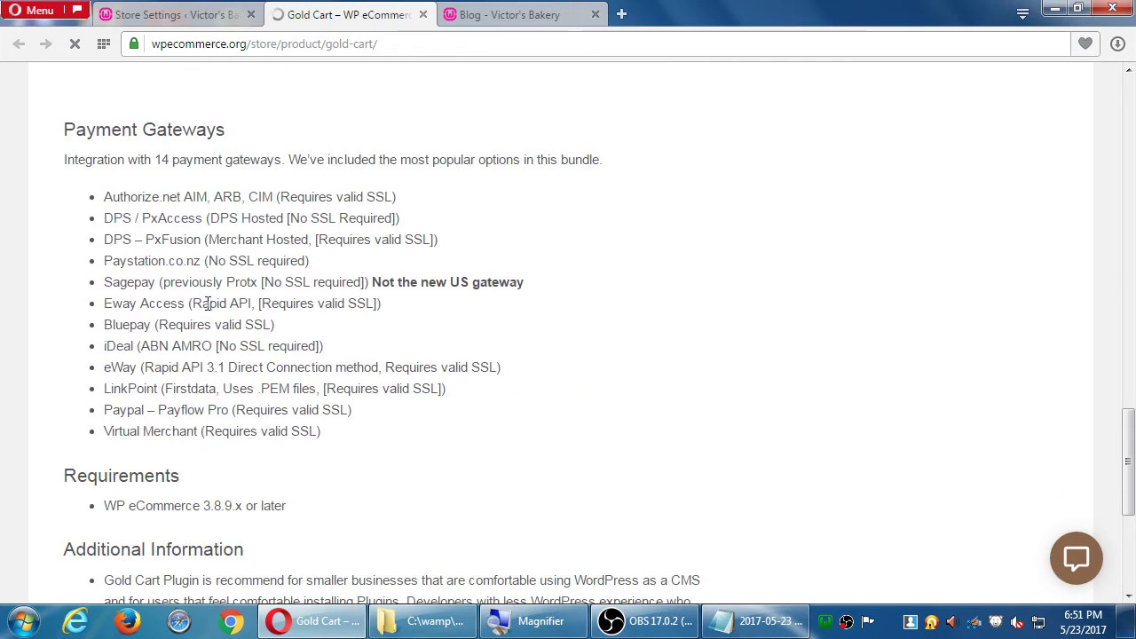
pyautogui.moveTo(139, 196); pyautogui.dragTo(319, 348)
pyautogui.scroll(-4, 324, 347)
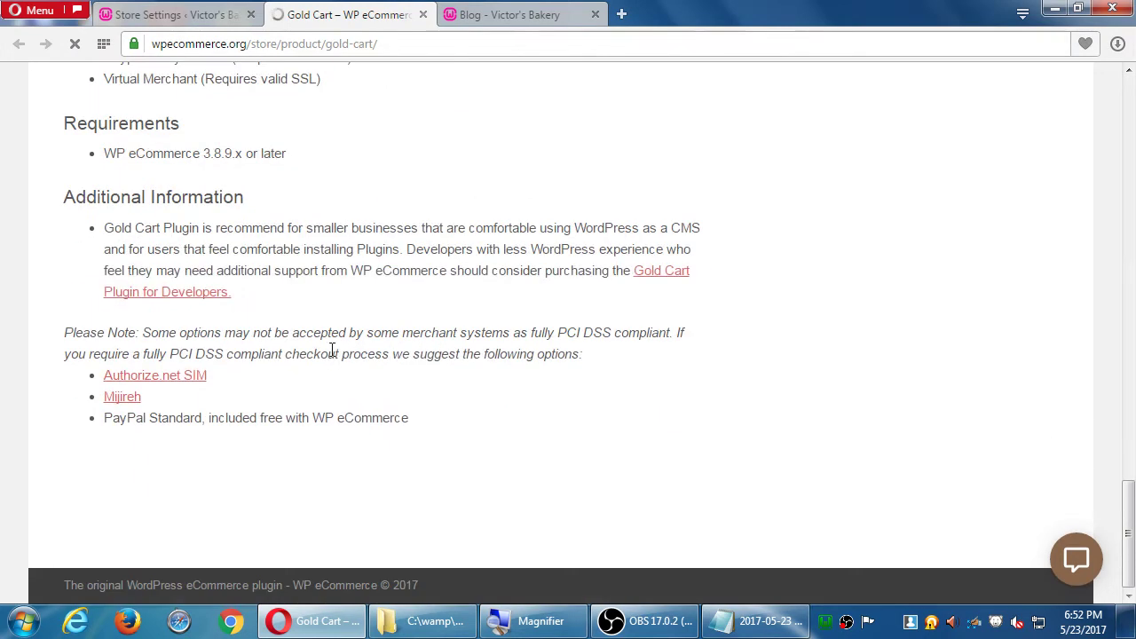
pyautogui.scroll(5, 329, 349)
pyautogui.scroll(10, 330, 351)
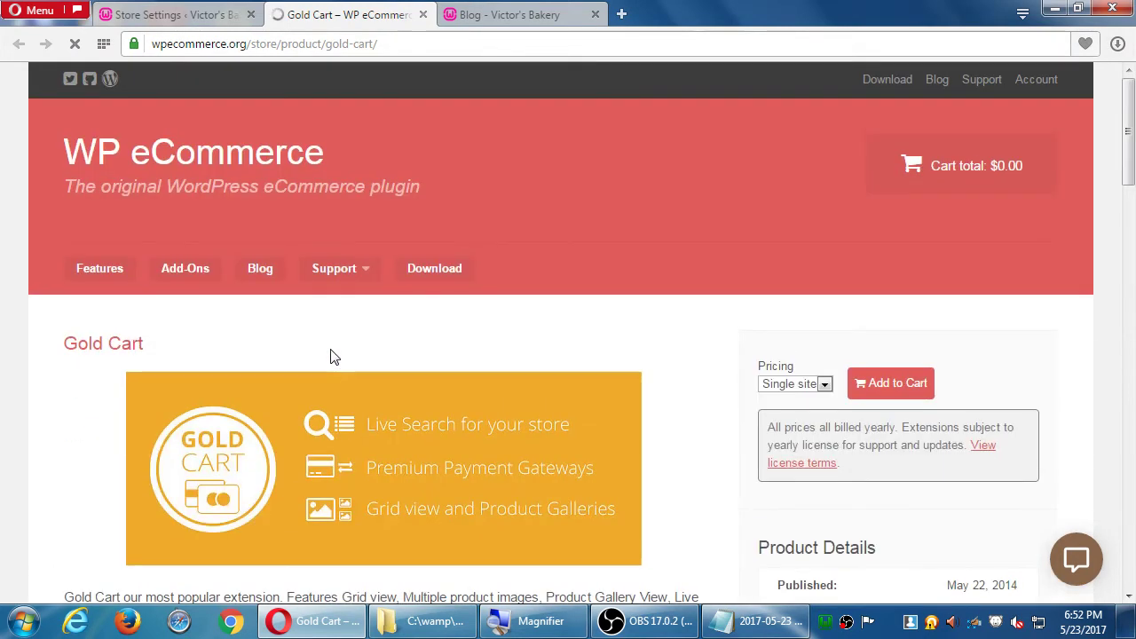
# Add Gold Cart (Single site) to the cart and select its 99.00 unit price.
pyautogui.scroll(-3, 983, 417)
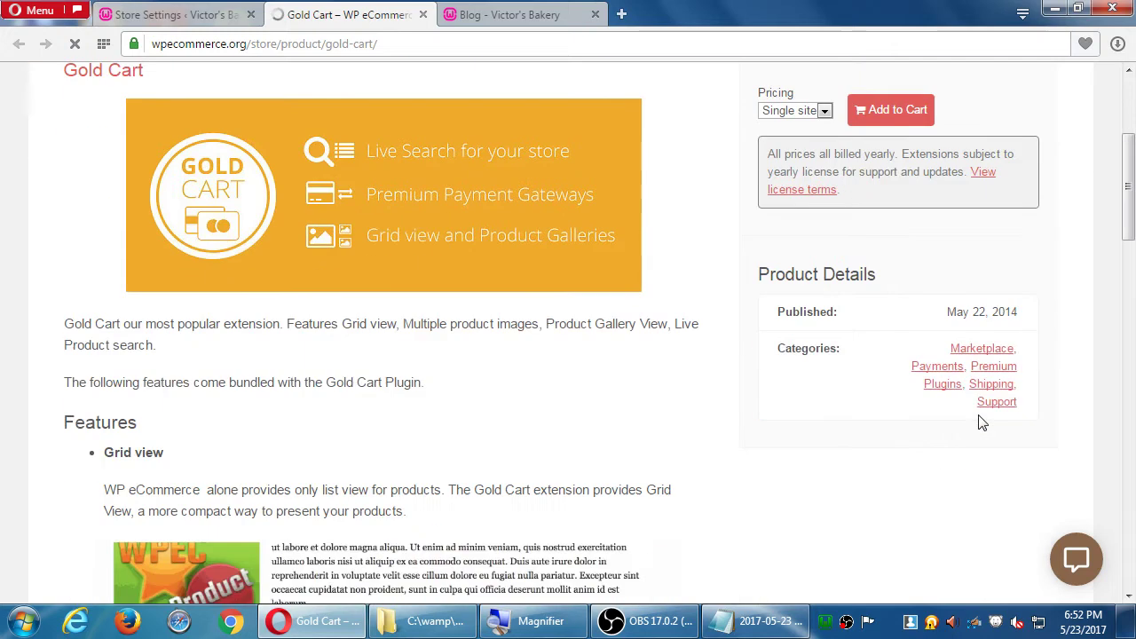
pyautogui.scroll(3, 982, 422)
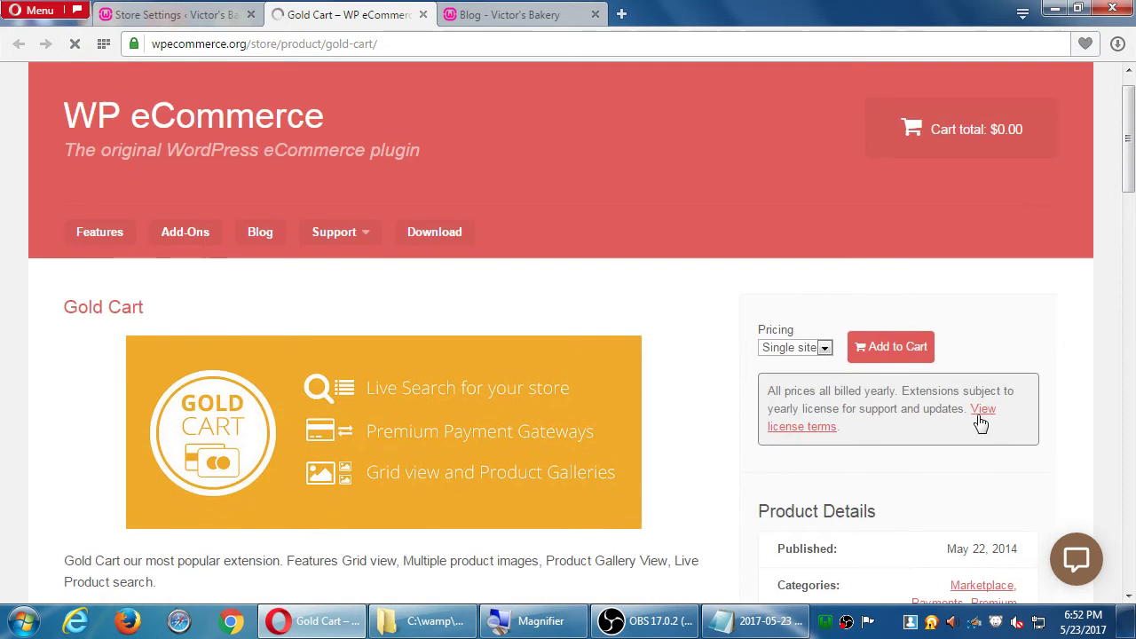
pyautogui.click(895, 348)
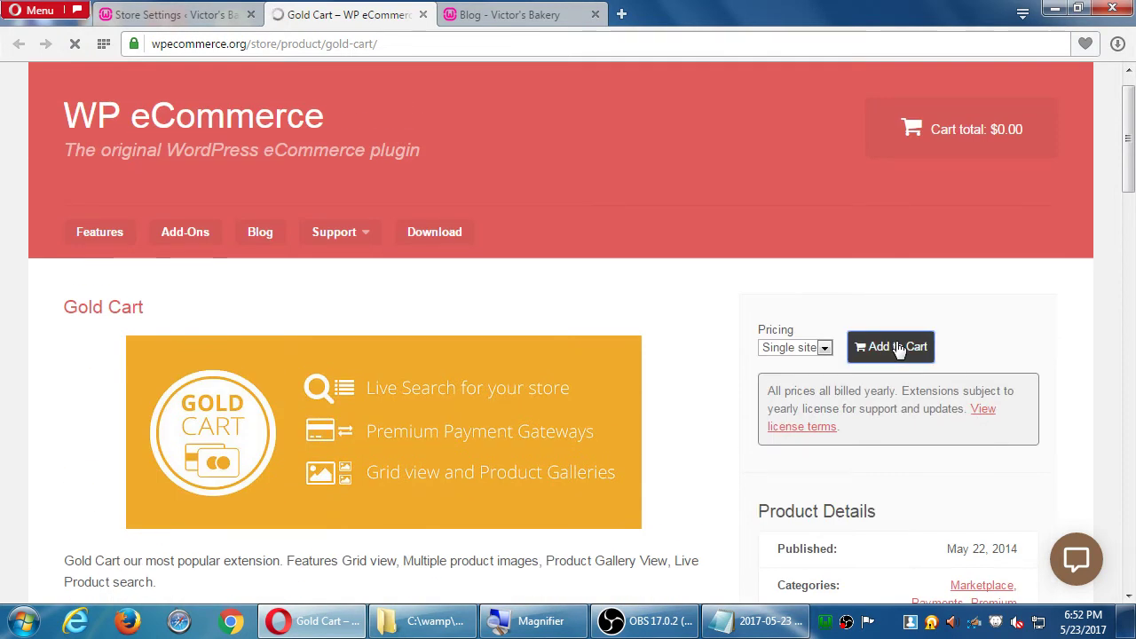
pyautogui.scroll(-1, 636, 380)
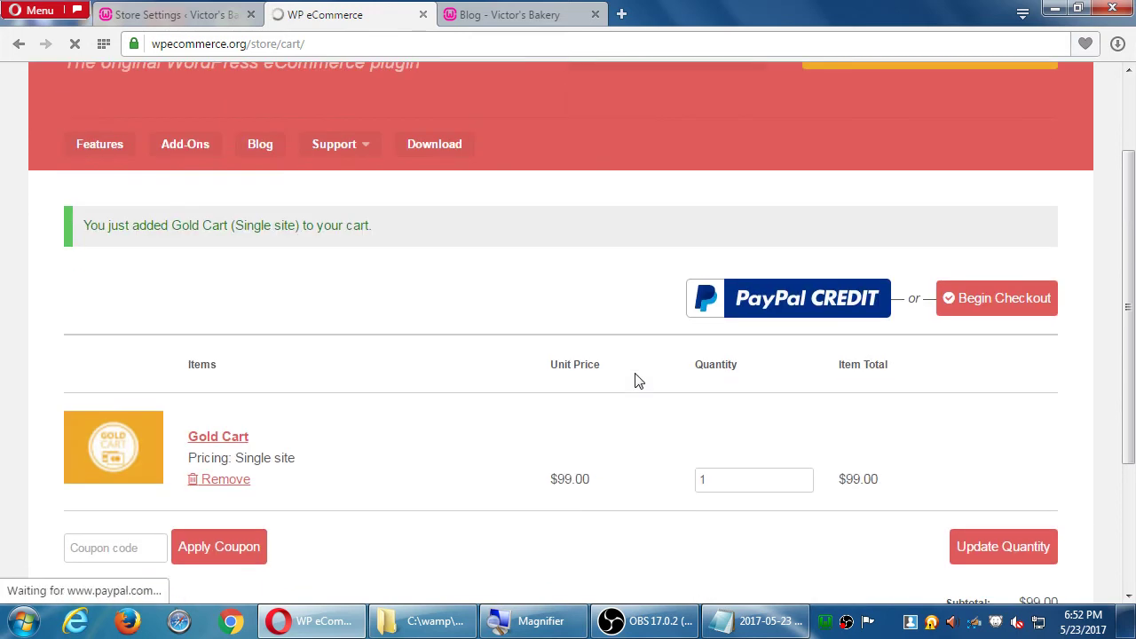
pyautogui.moveTo(585, 479); pyautogui.dragTo(559, 479)
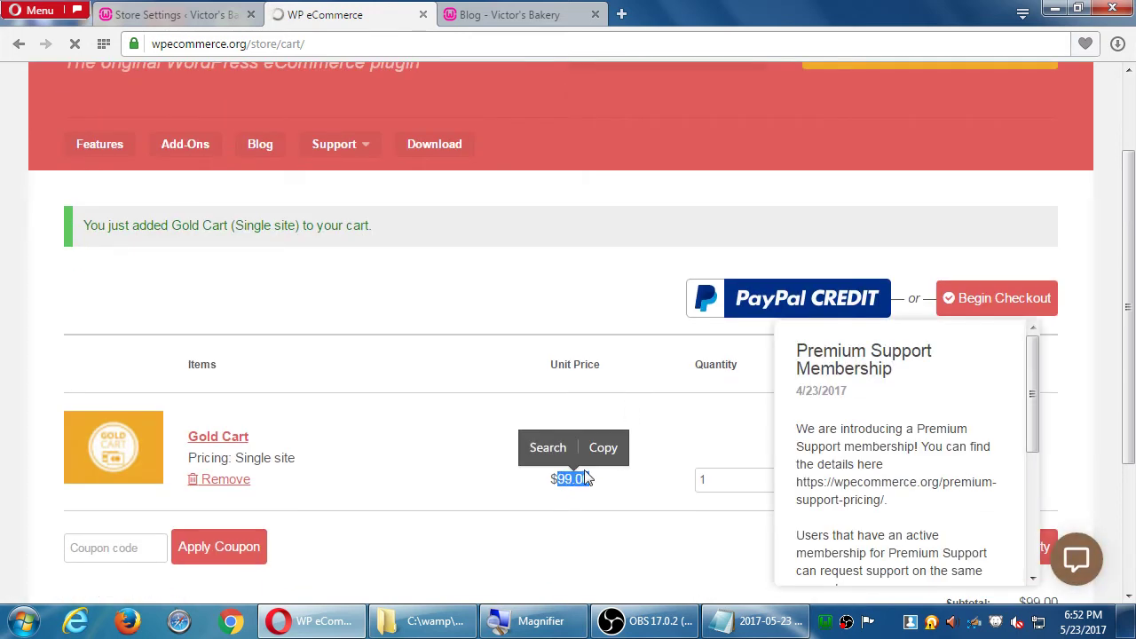
pyautogui.click(200, 15)
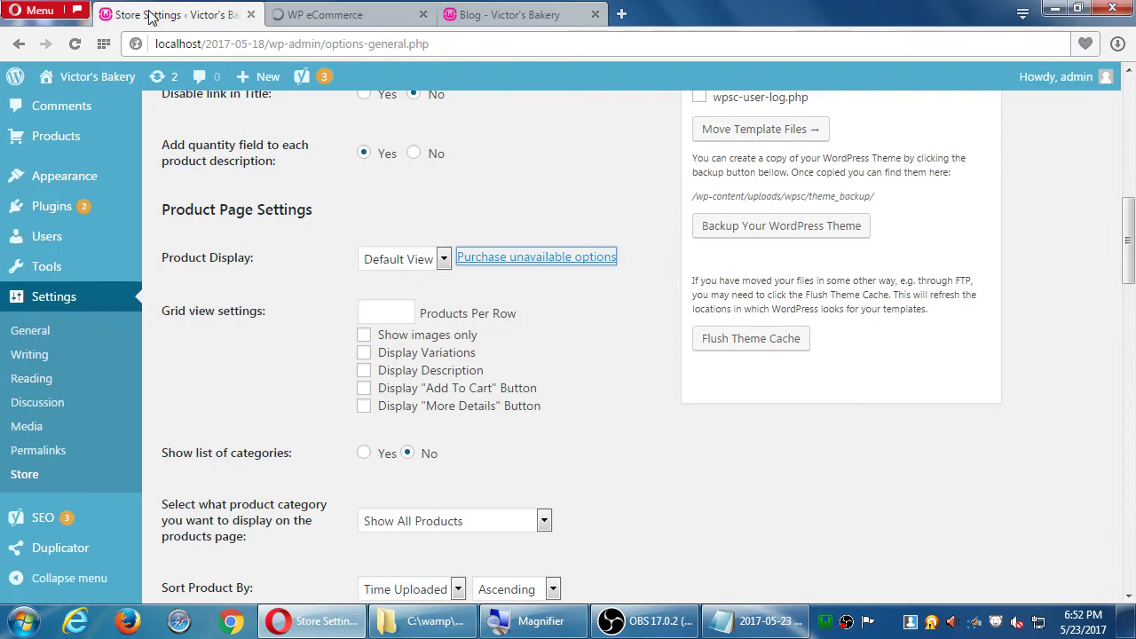
pyautogui.click(422, 15)
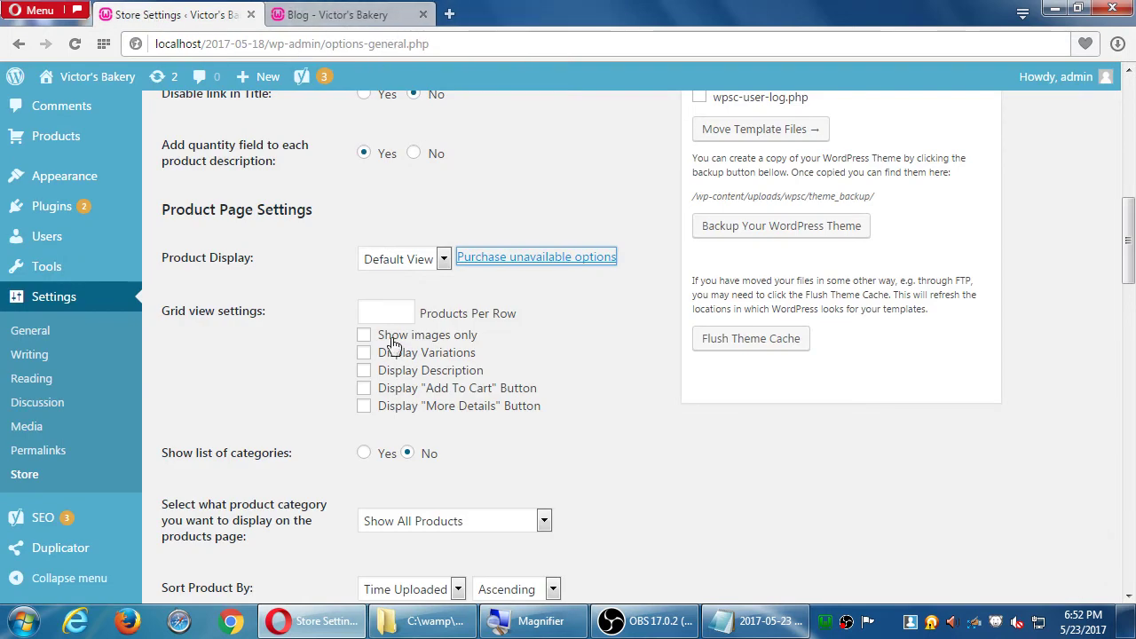
pyautogui.click(422, 15)
pyautogui.click(433, 258)
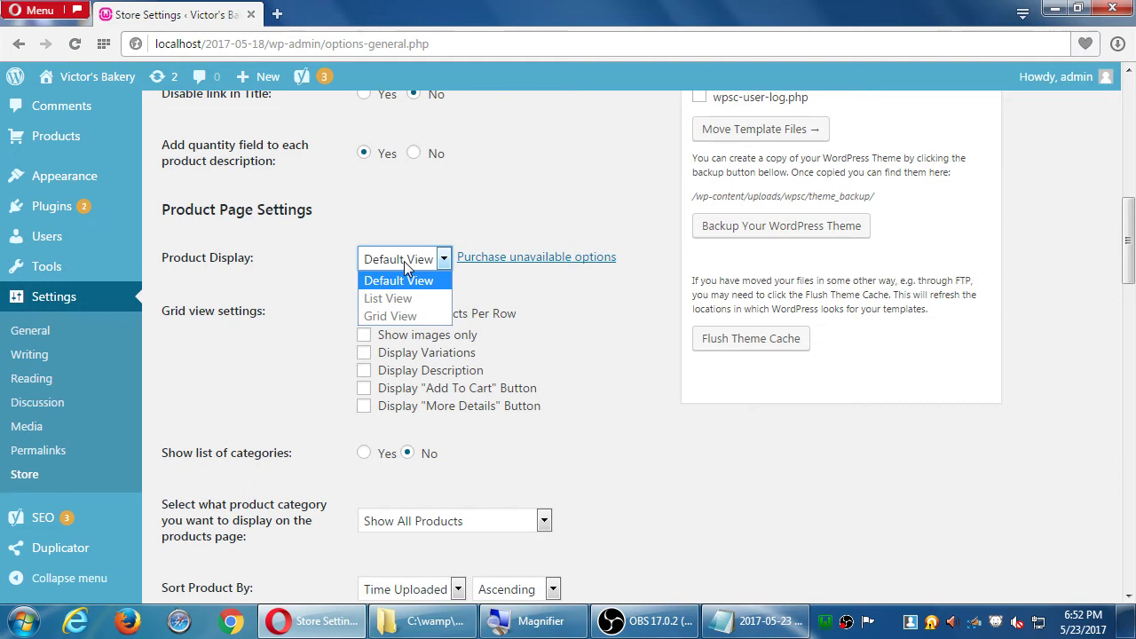
pyautogui.click(188, 242)
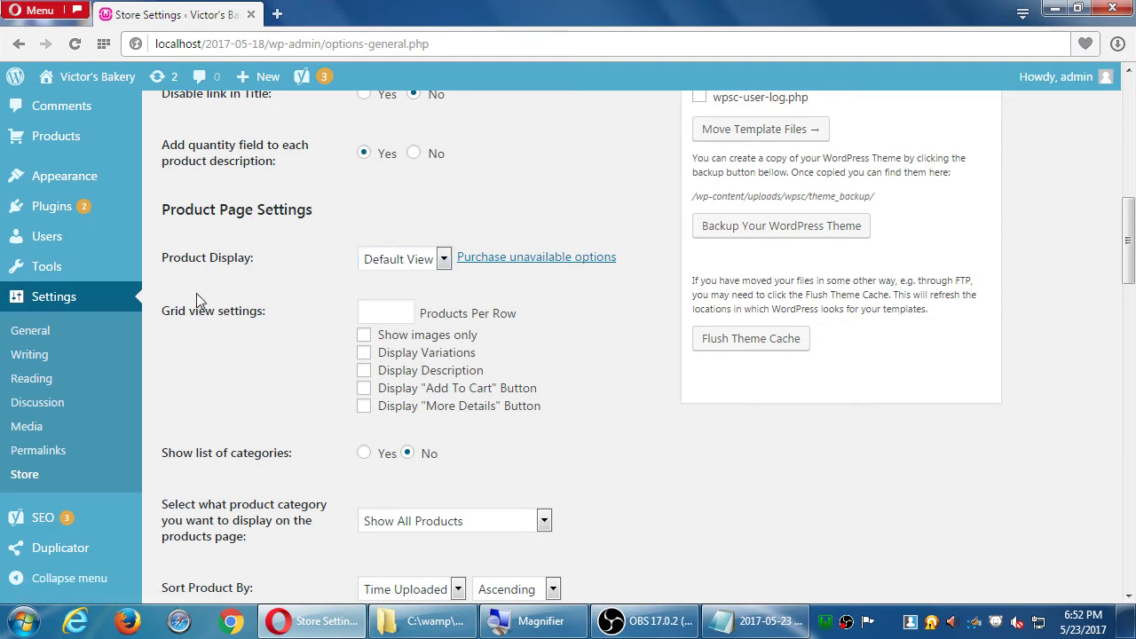
pyautogui.click(443, 259)
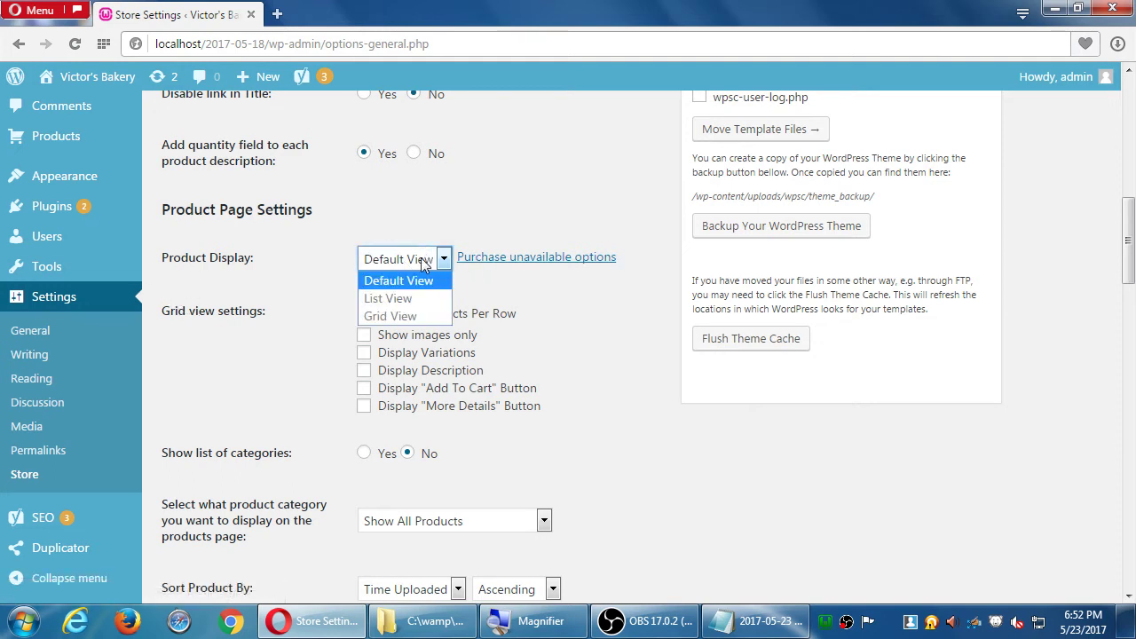
pyautogui.click(224, 311)
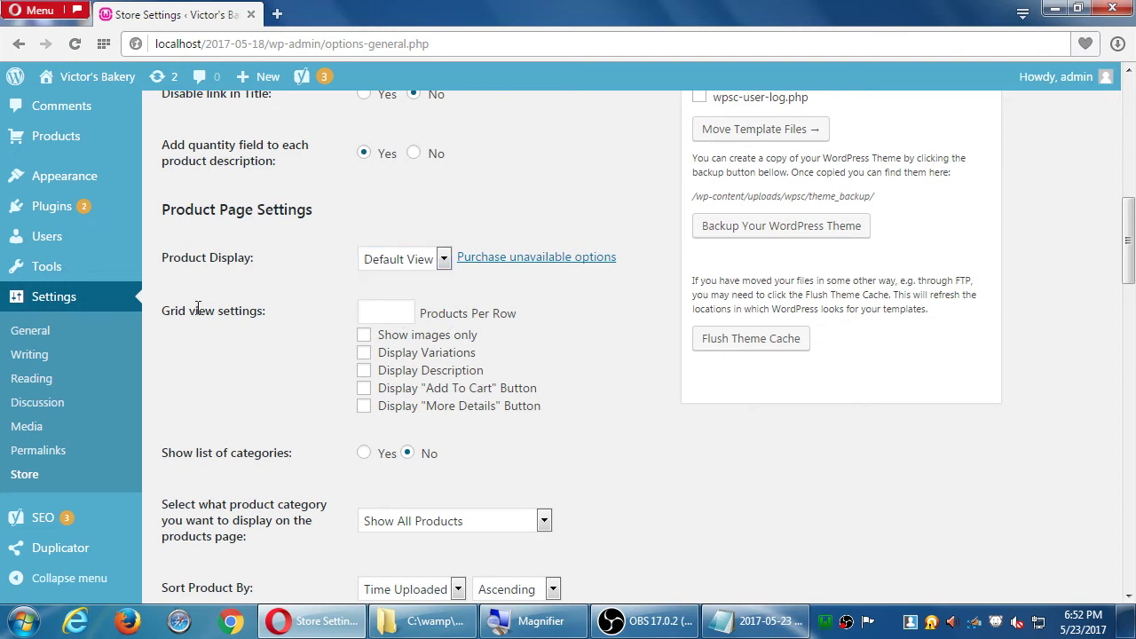
pyautogui.moveTo(196, 311); pyautogui.dragTo(251, 311)
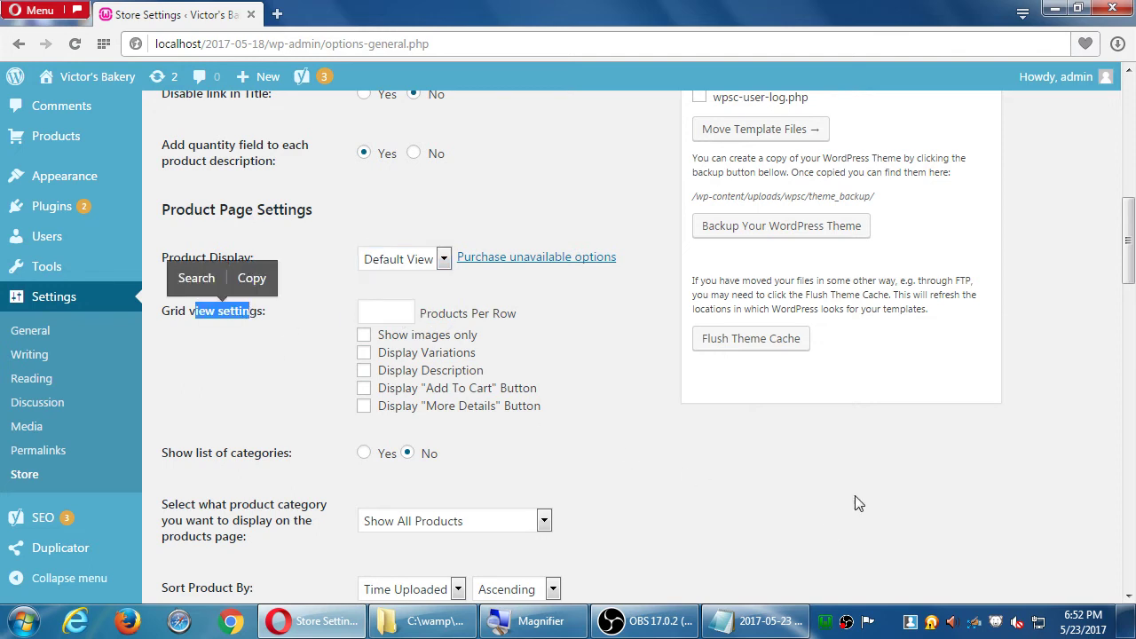
pyautogui.click(1059, 496)
pyautogui.scroll(-3, 1058, 490)
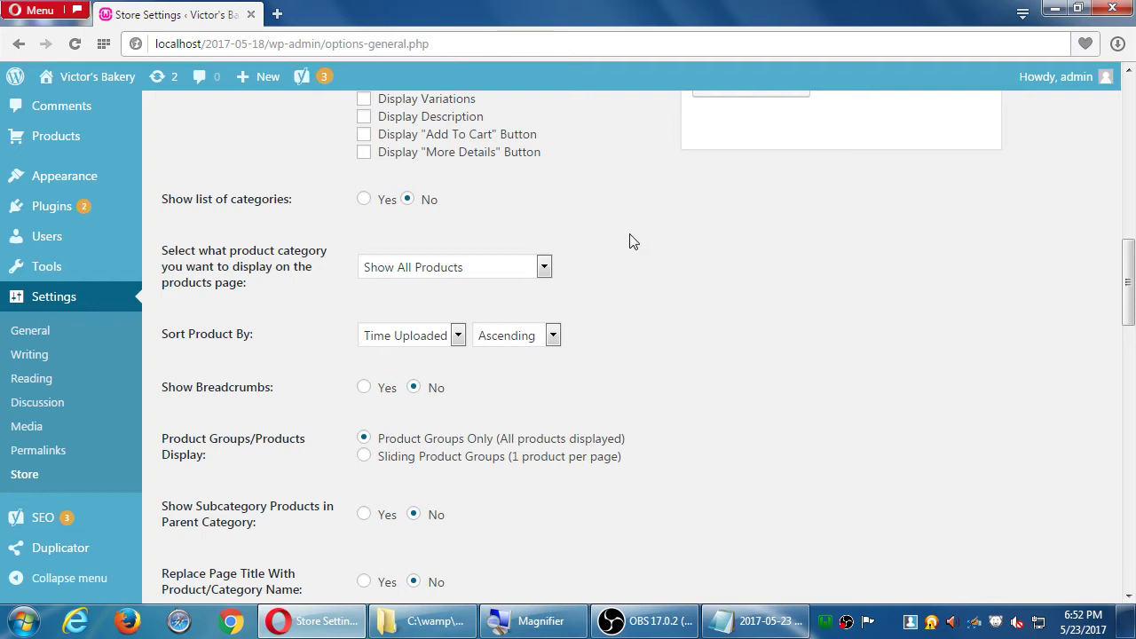
pyautogui.scroll(-1, 634, 241)
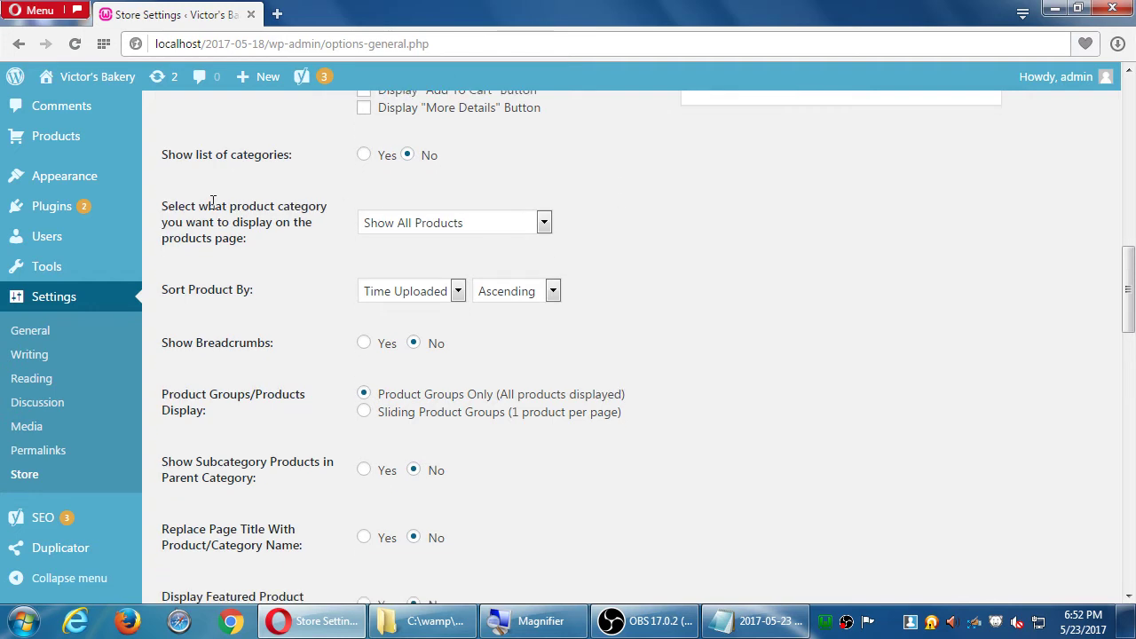
pyautogui.moveTo(202, 207); pyautogui.dragTo(272, 235)
pyautogui.click(256, 240)
pyautogui.click(431, 223)
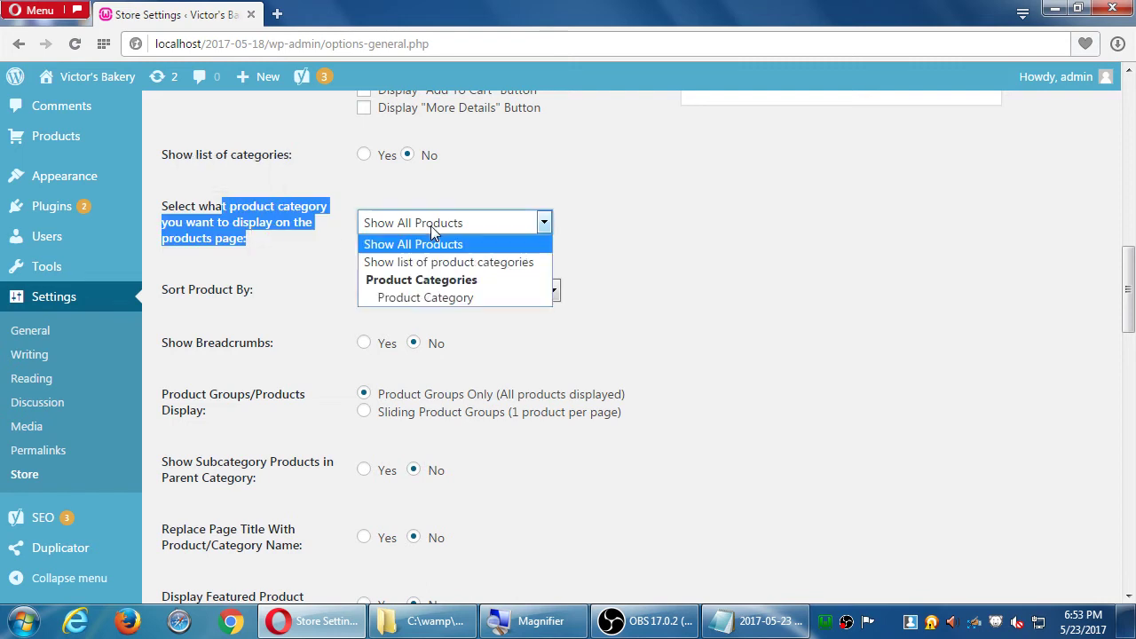
pyautogui.click(218, 204)
pyautogui.click(266, 228)
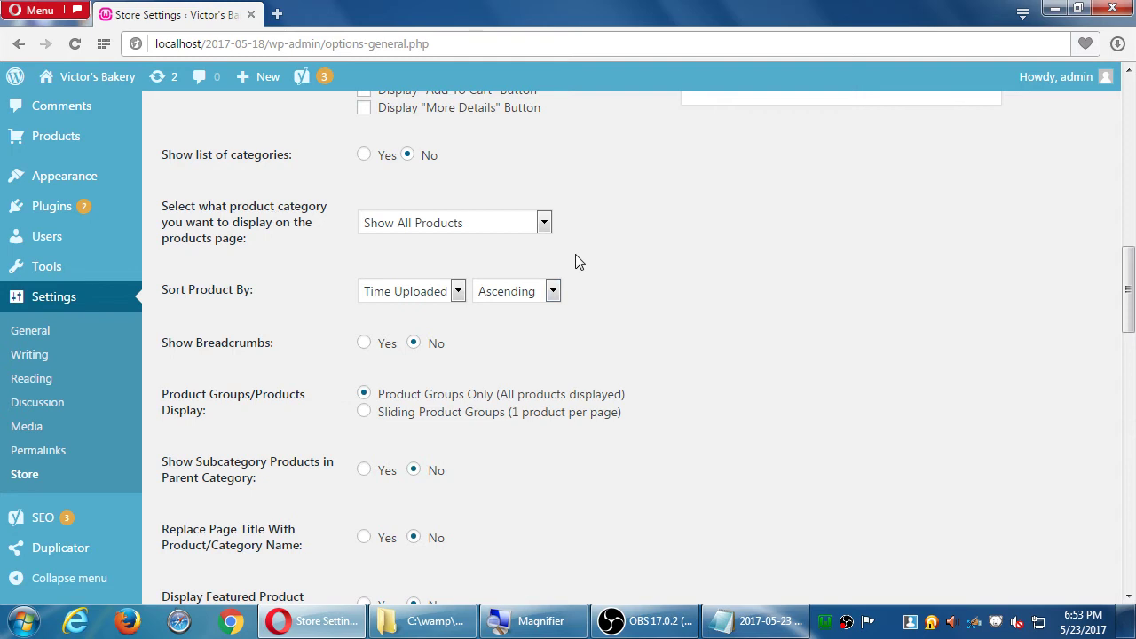
# Change Sort Product By to Name, Ascending, after briefly choosing Drag & Drop.
pyautogui.scroll(-1, 610, 265)
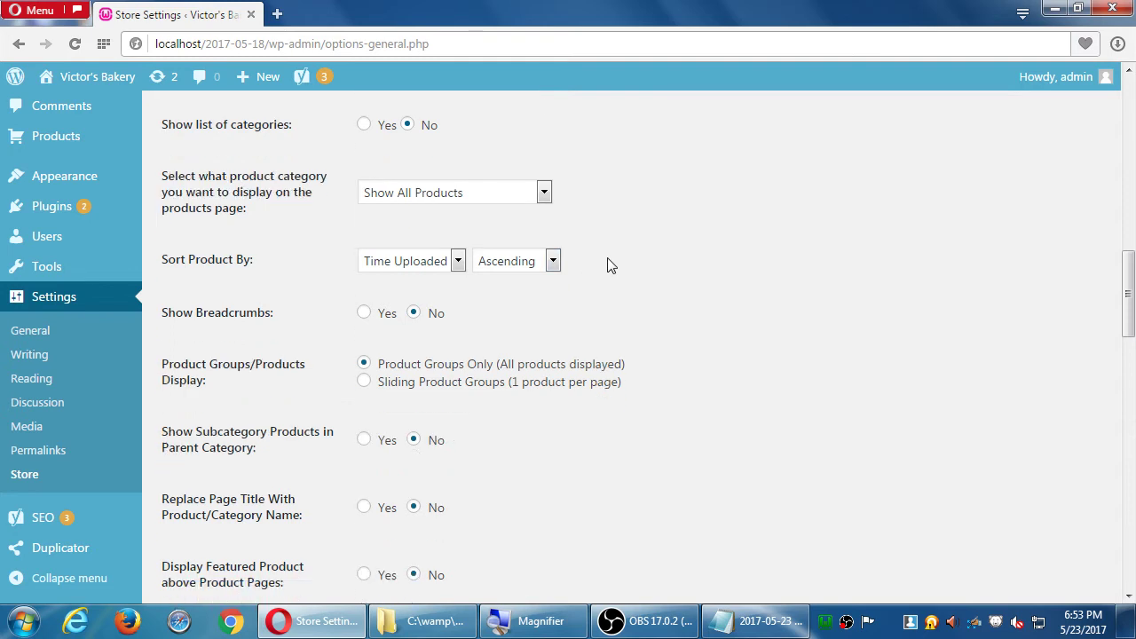
pyautogui.click(451, 246)
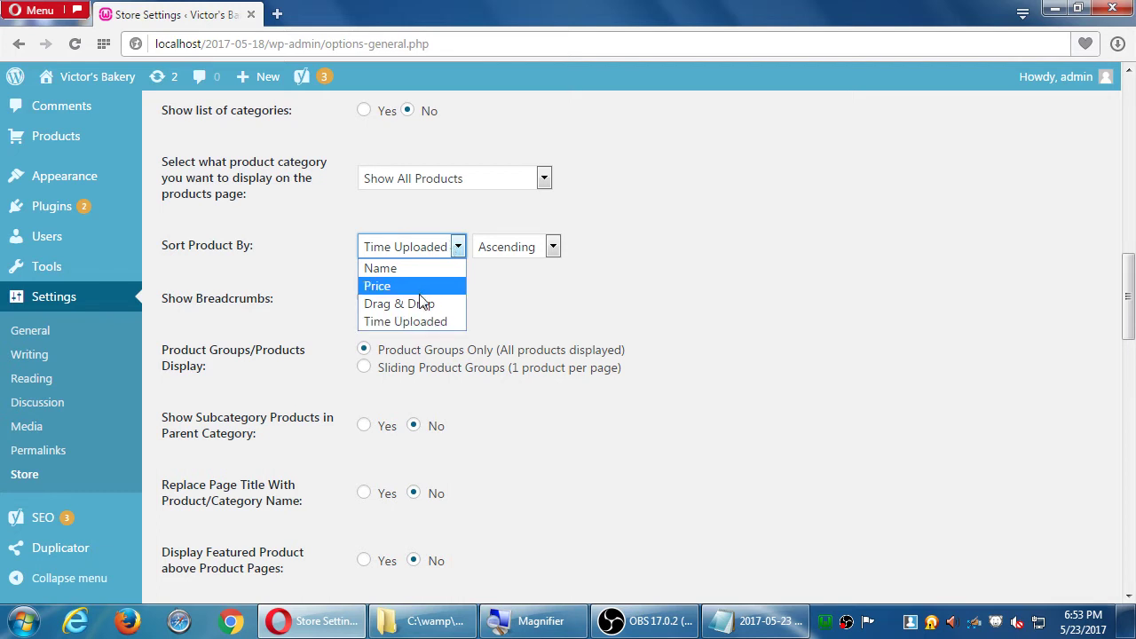
pyautogui.click(420, 303)
pyautogui.click(446, 256)
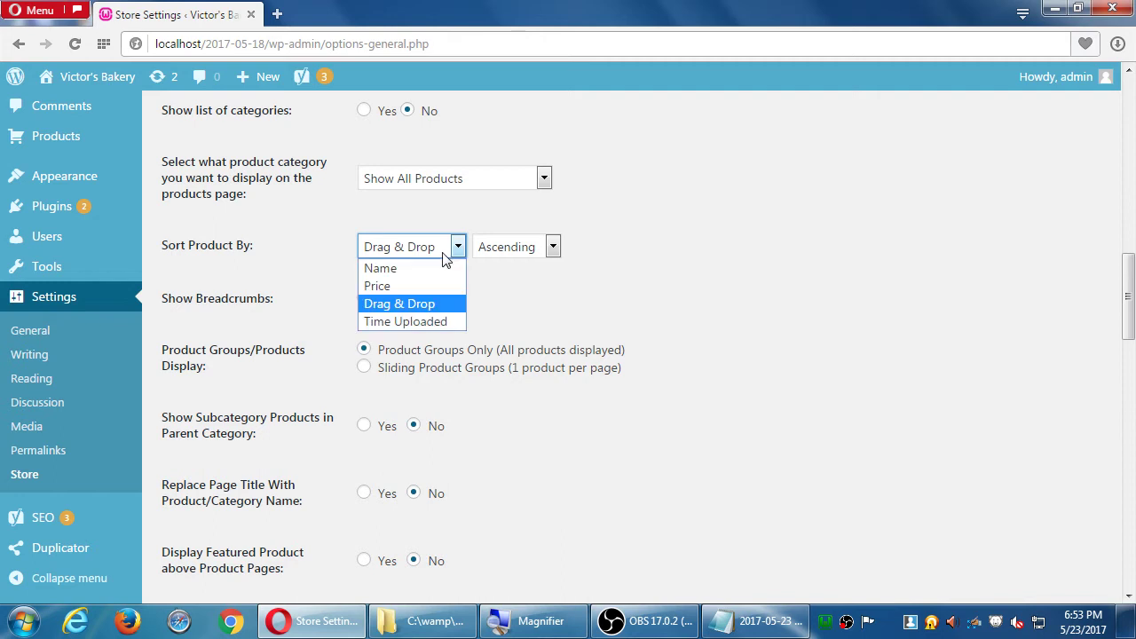
pyautogui.click(425, 264)
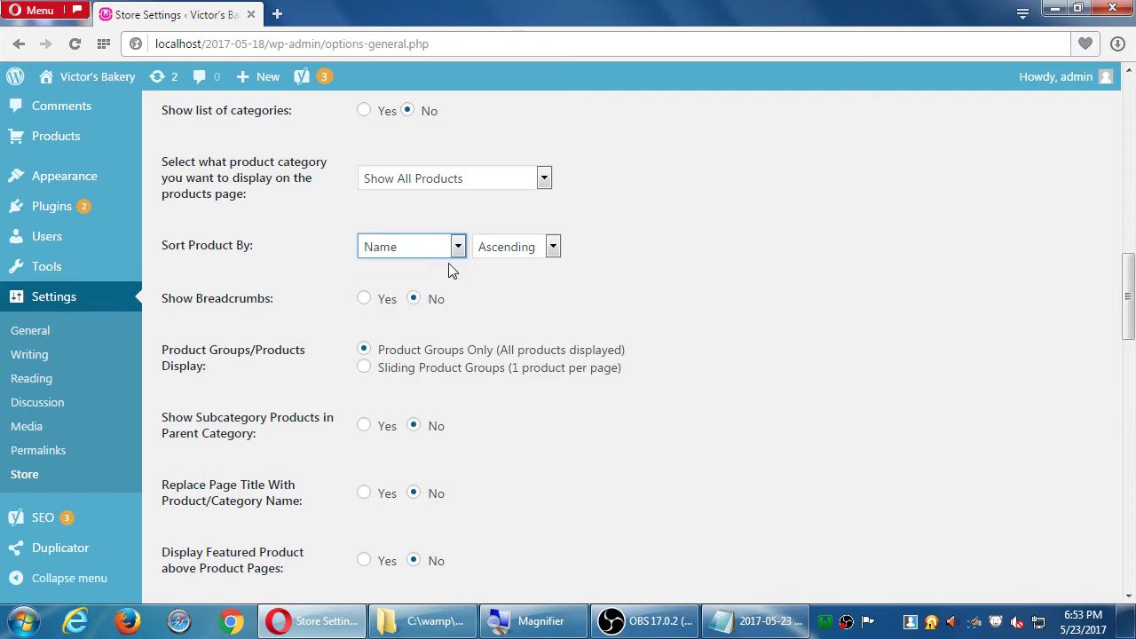
pyautogui.click(527, 250)
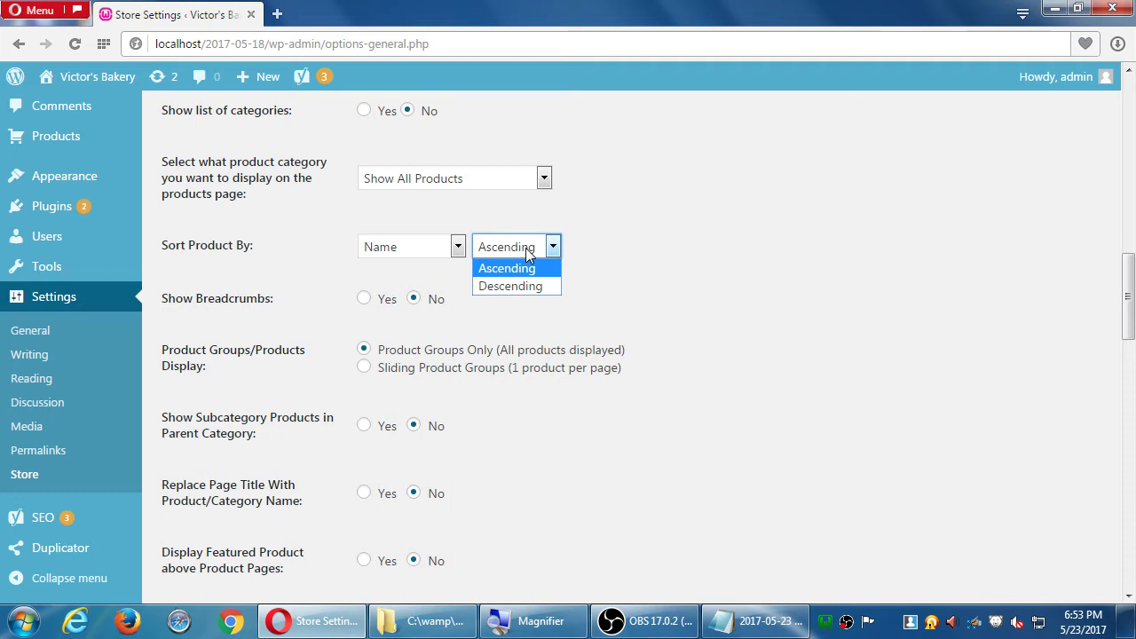
pyautogui.click(526, 247)
pyautogui.scroll(1, 656, 236)
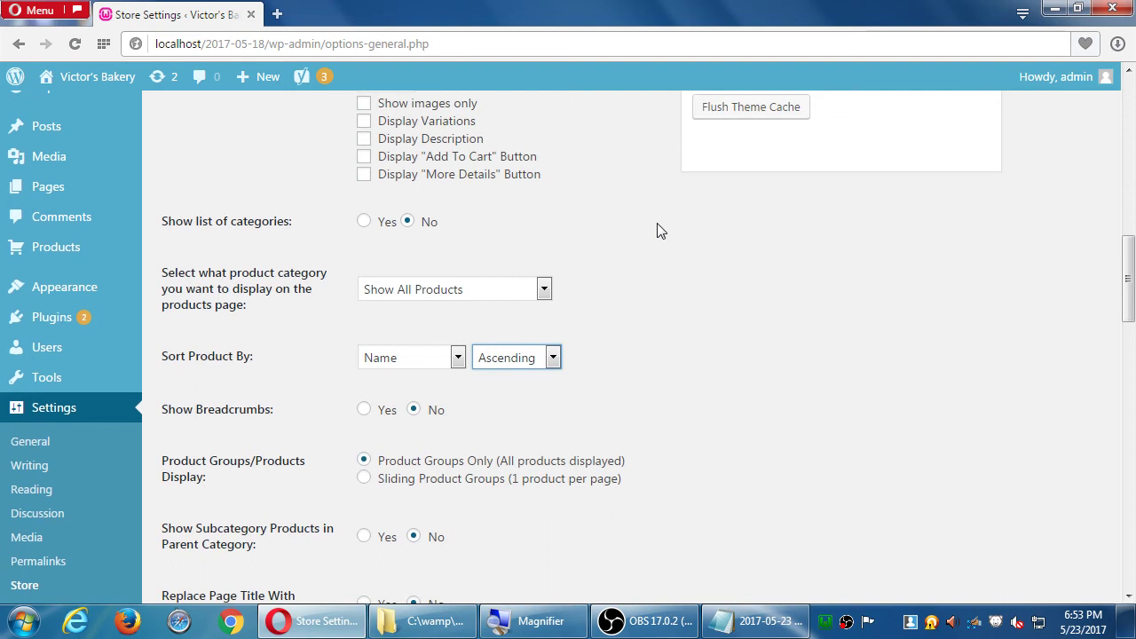
# Scroll down through the Product Page Settings.
pyautogui.scroll(-1, 769, 299)
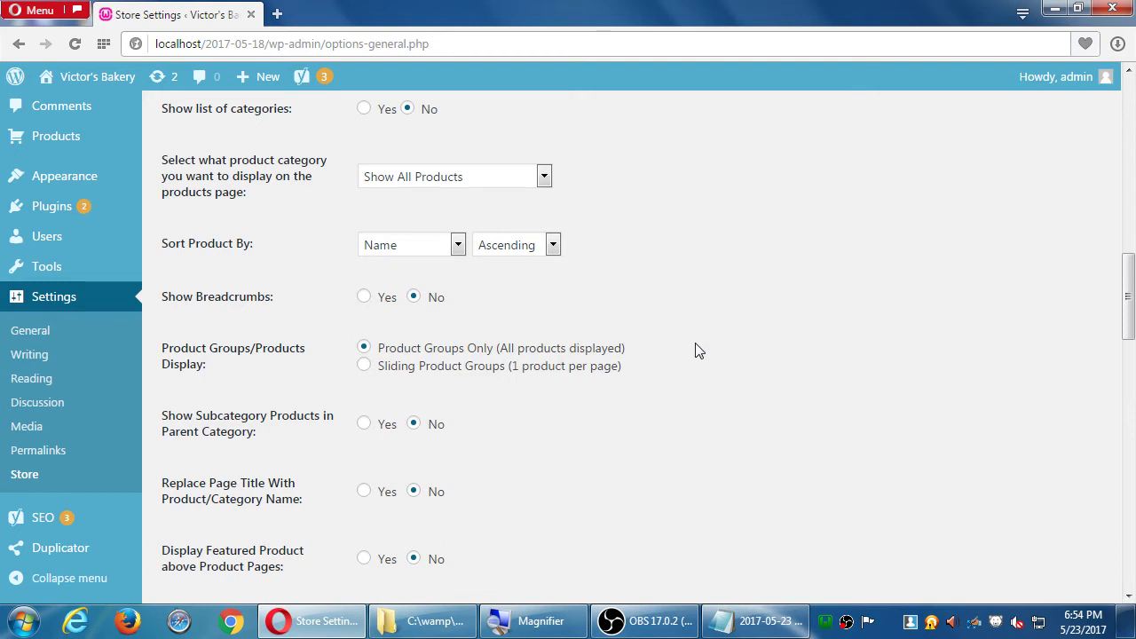
# Search Amazon.com for 'tripod' in a new browser tab.
pyautogui.click(278, 13)
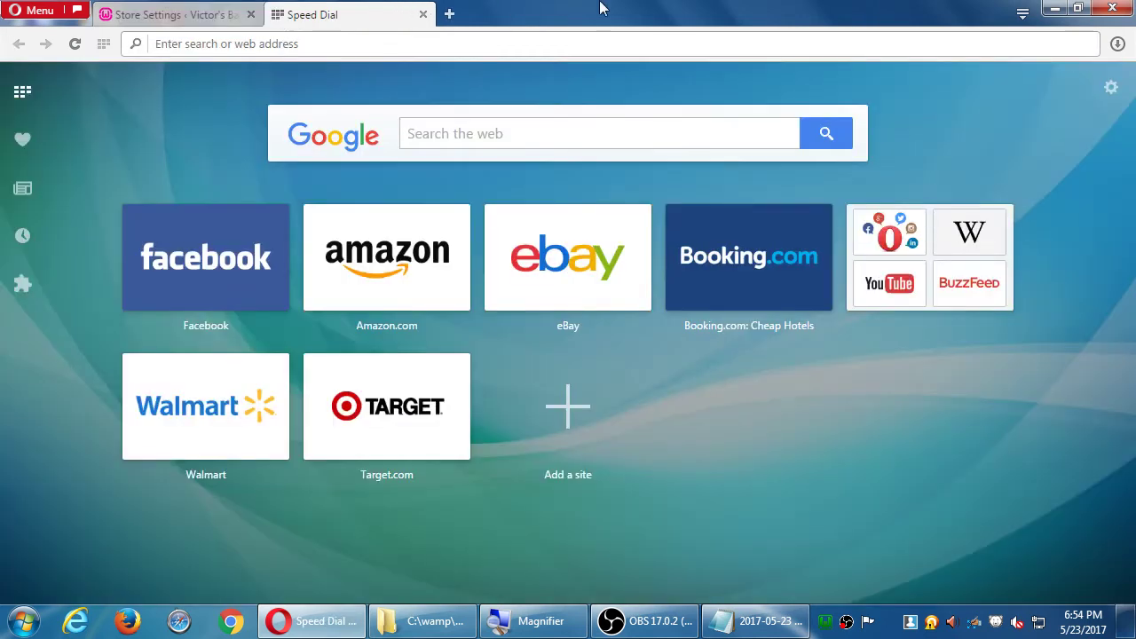
pyautogui.click(386, 250)
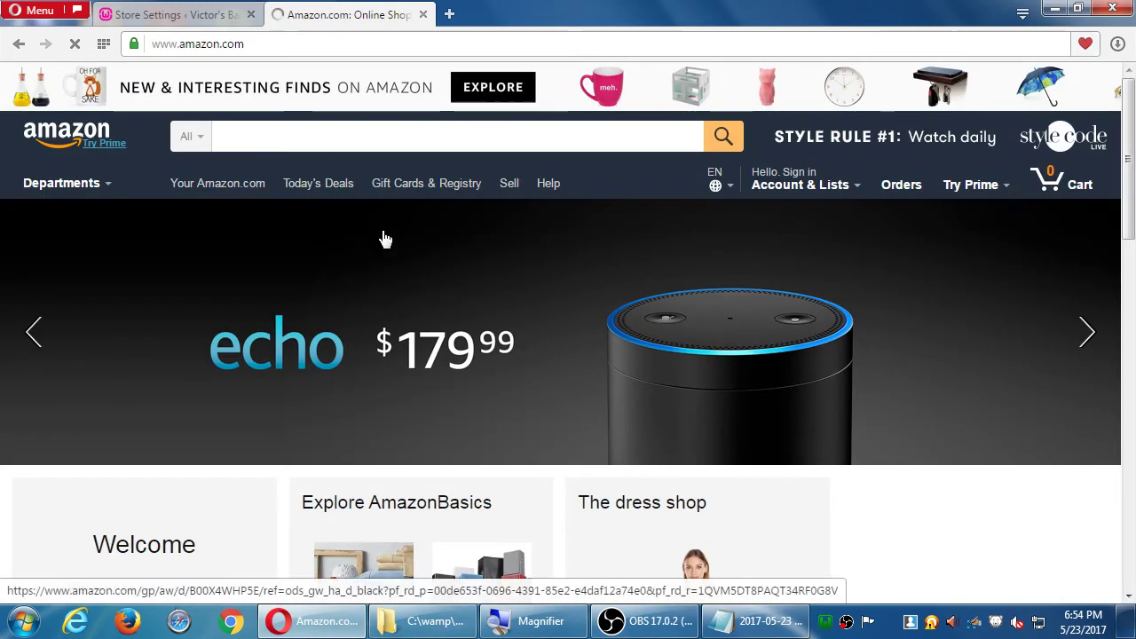
pyautogui.click(352, 139)
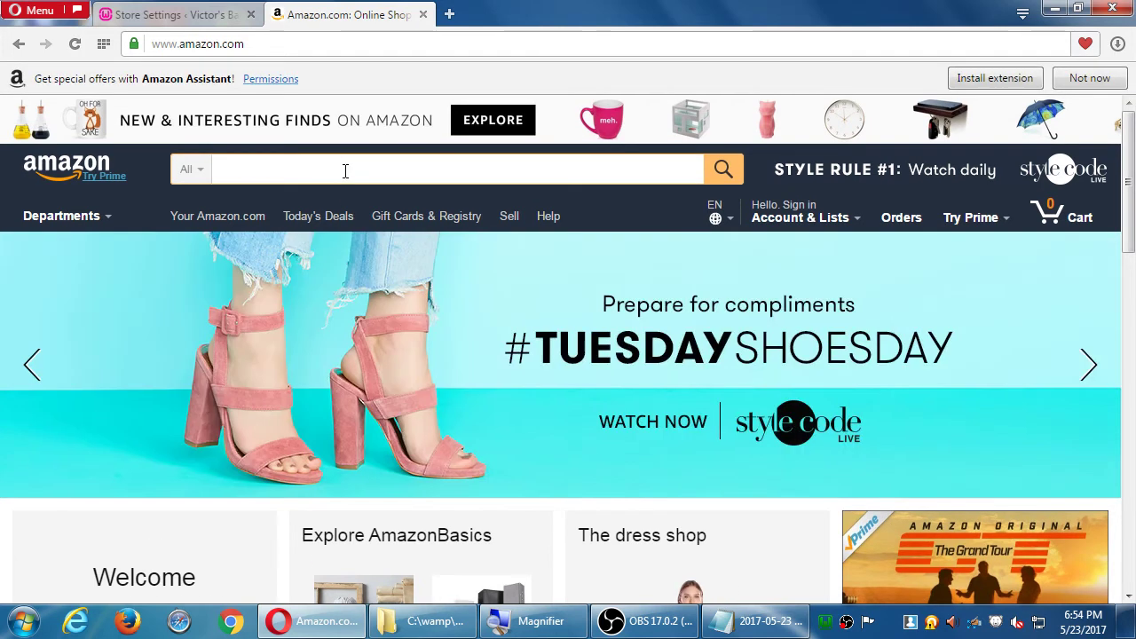
pyautogui.write('tripod')
pyautogui.press('Return')
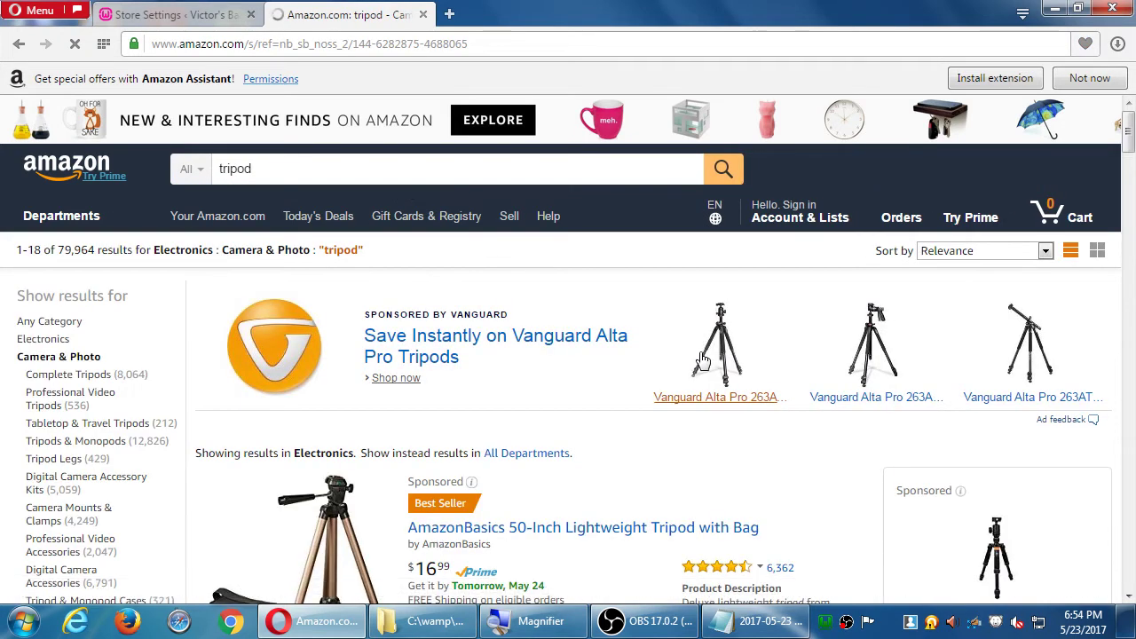
# View the Vanguard Alta Pro 263AB 100 Aluminum Tripod Kit product page, priced $157.00.
pyautogui.click(701, 359)
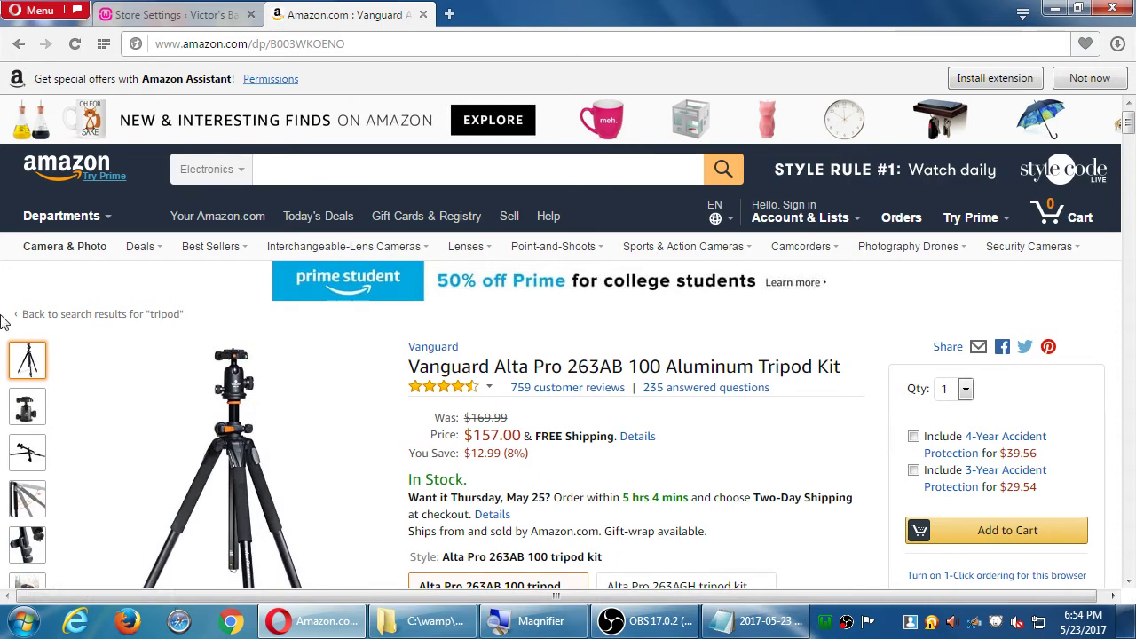
pyautogui.moveTo(77, 228)
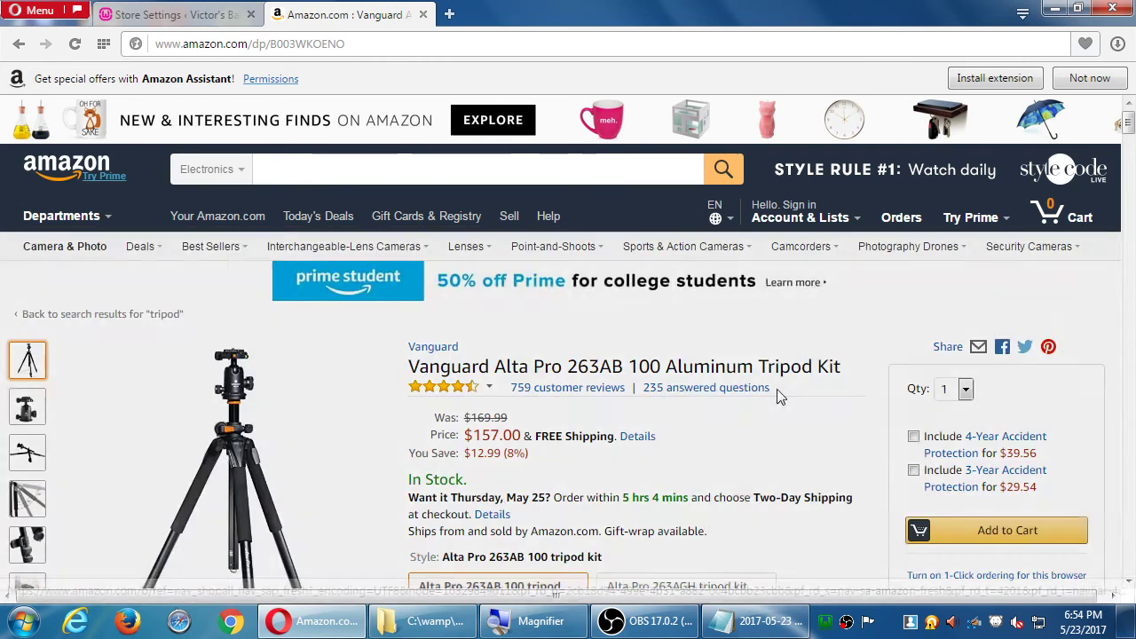
pyautogui.scroll(-2, 787, 344)
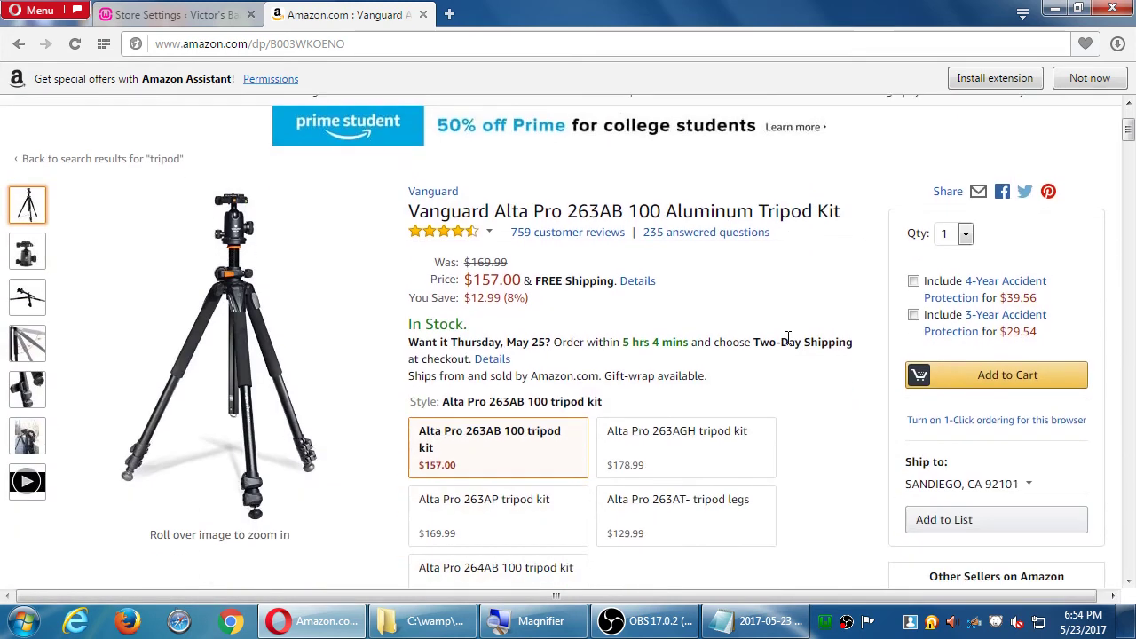
pyautogui.scroll(2, 787, 345)
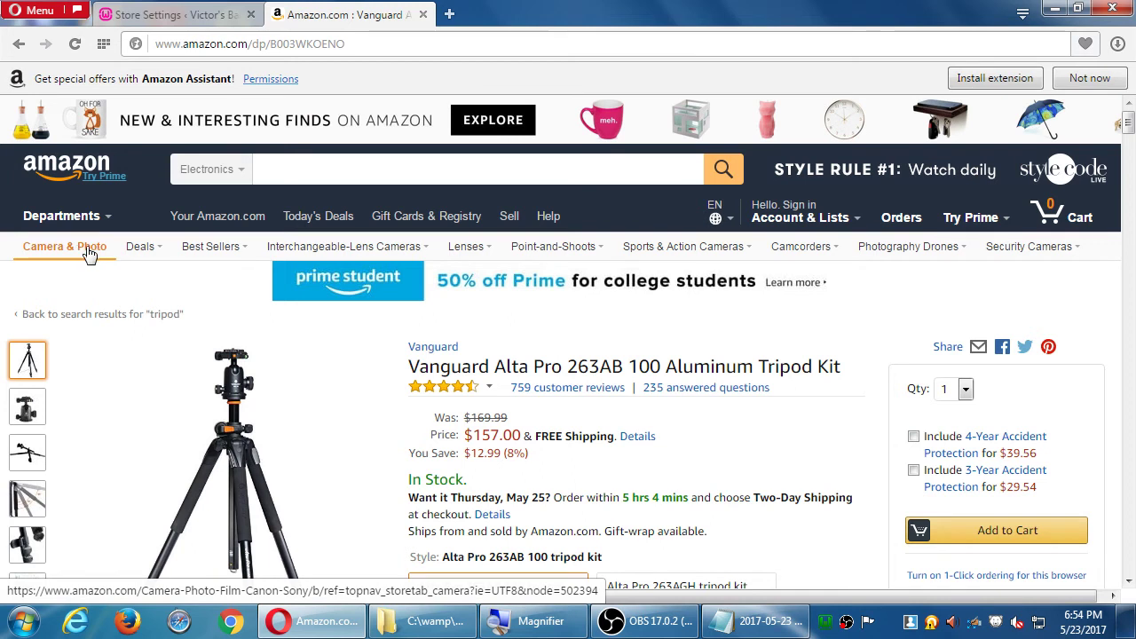
pyautogui.moveTo(229, 256)
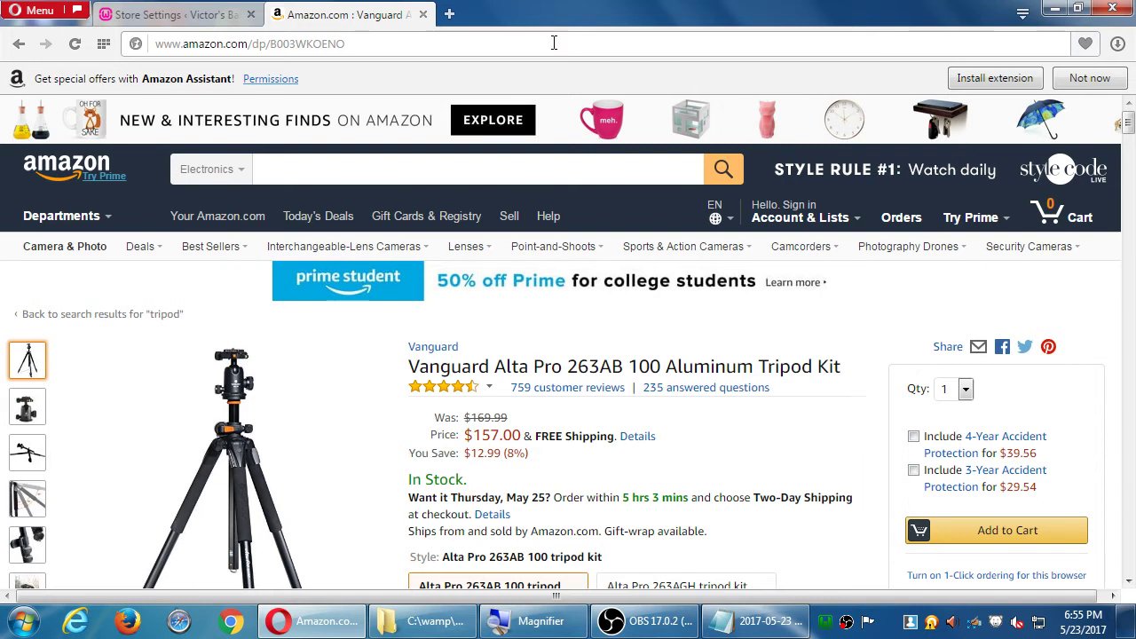
# Back on the store settings page, set Show Breadcrumbs to Yes.
pyautogui.click(158, 15)
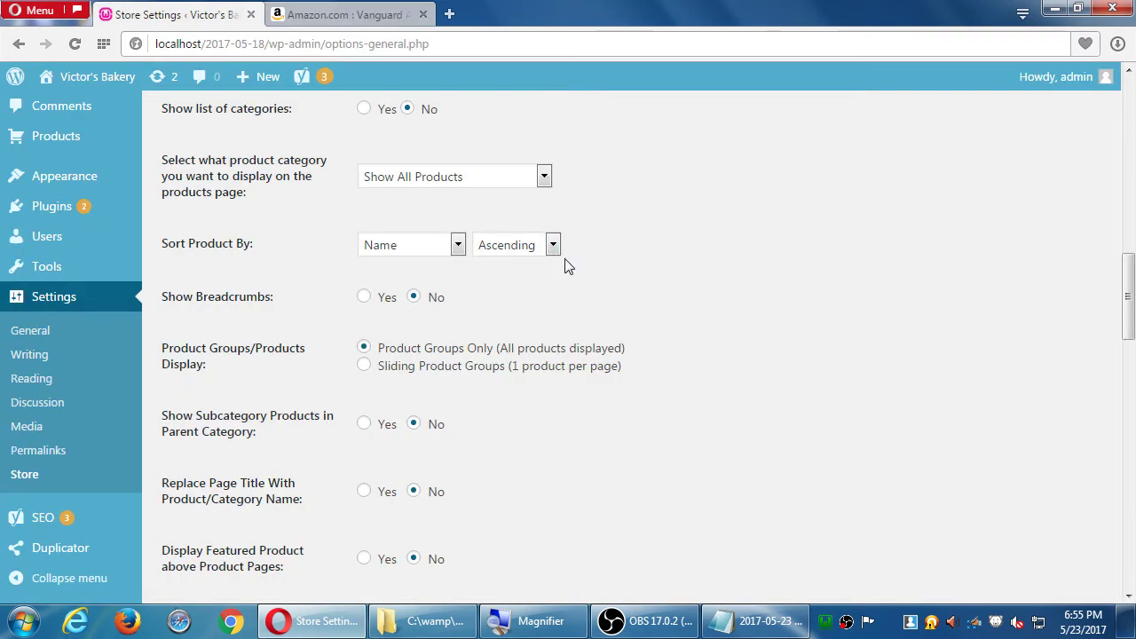
pyautogui.scroll(-1, 577, 277)
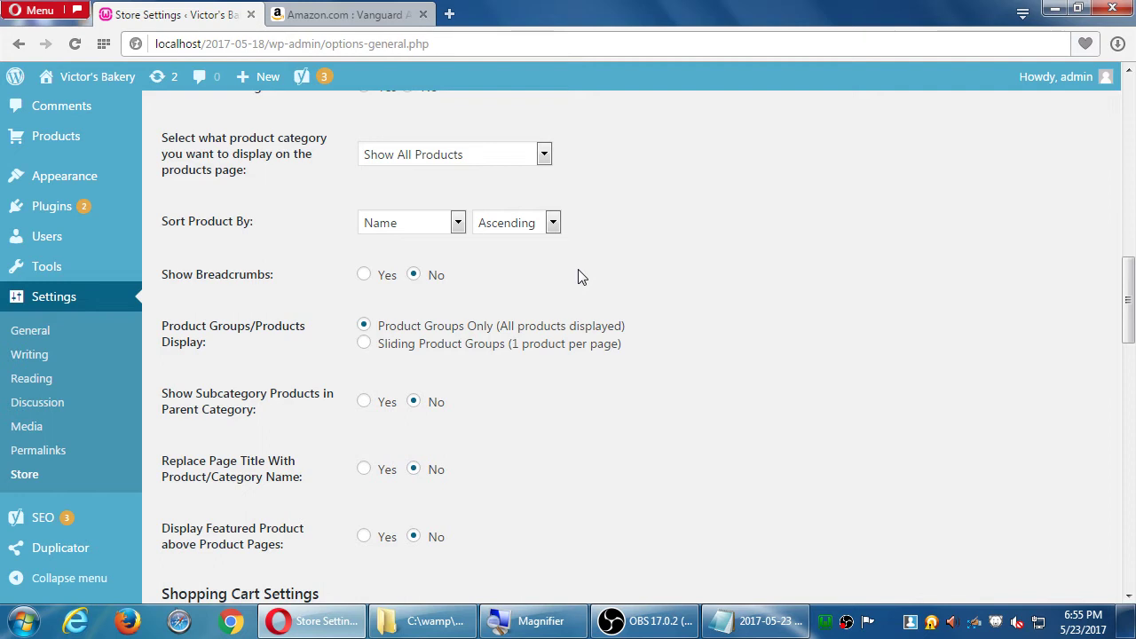
pyautogui.click(365, 277)
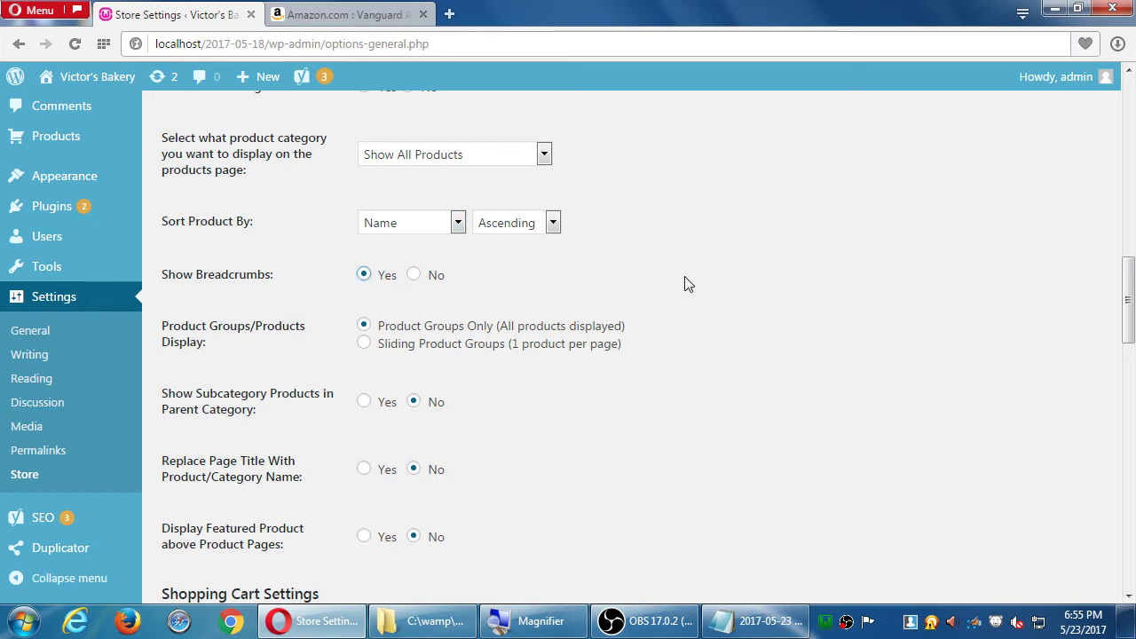
pyautogui.scroll(-1, 781, 281)
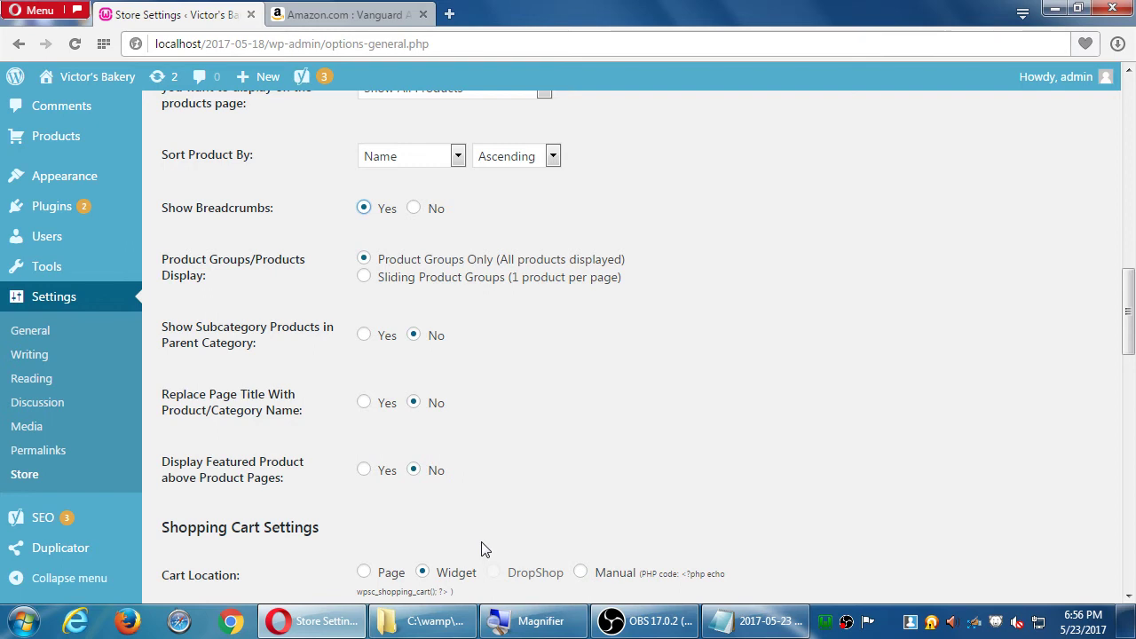
pyautogui.scroll(-2, 710, 471)
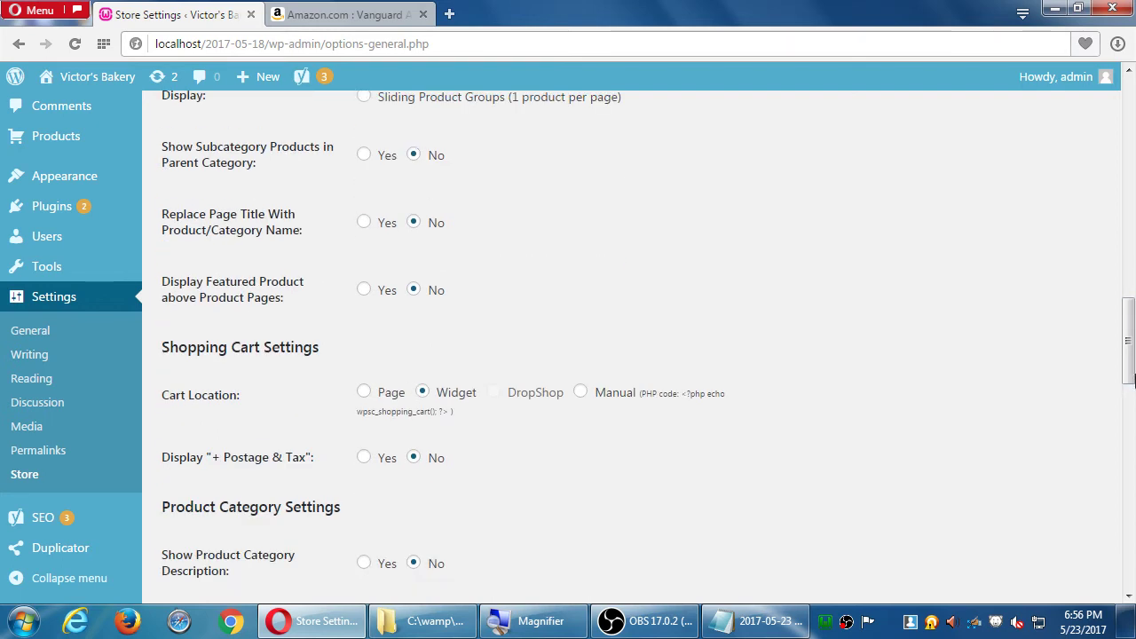
pyautogui.click(364, 289)
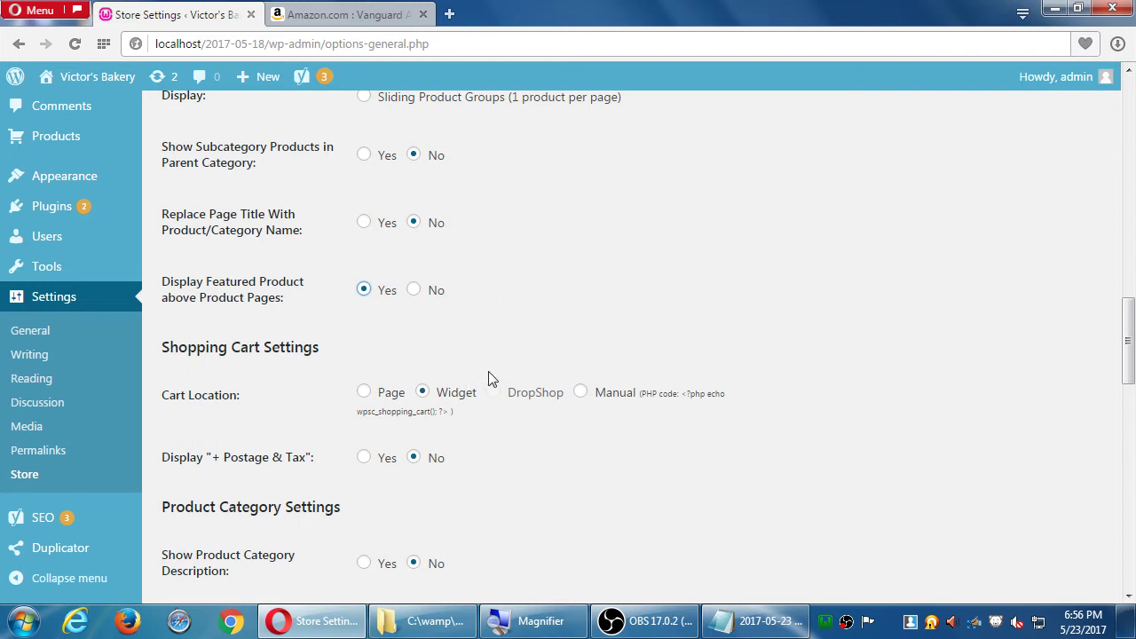
pyautogui.scroll(-3, 489, 371)
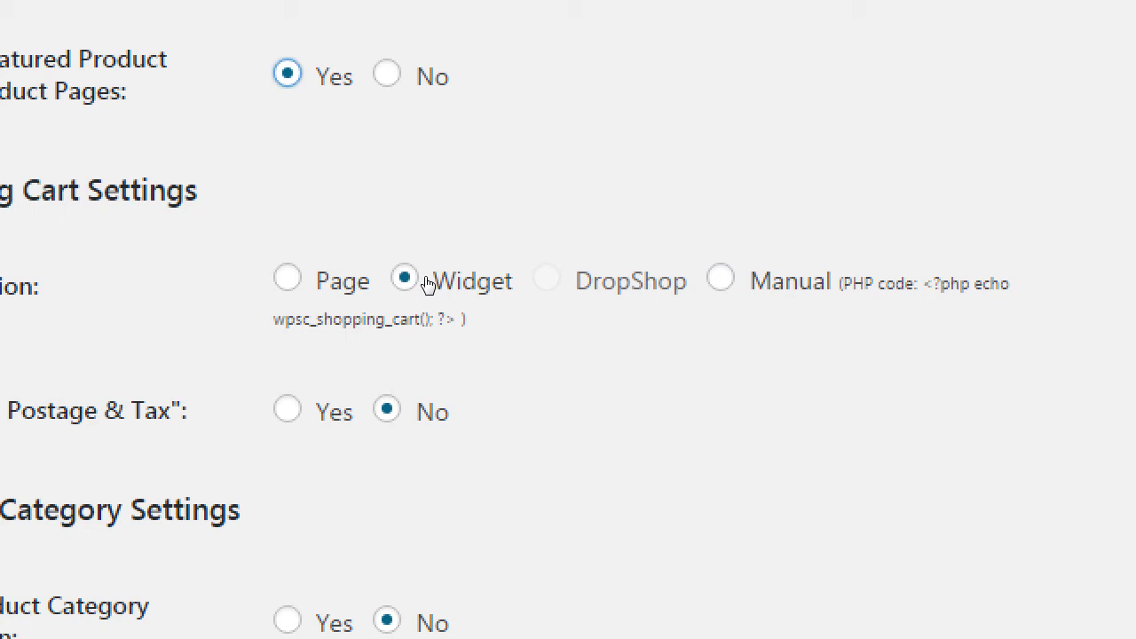
pyautogui.moveTo(495, 283)
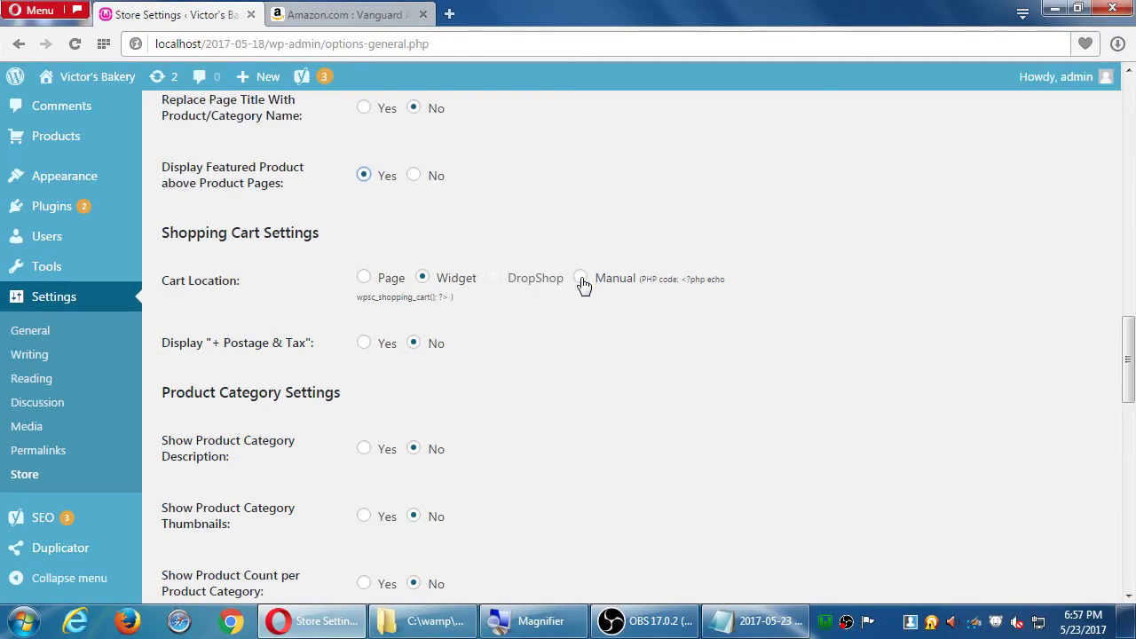
pyautogui.scroll(-1, 654, 378)
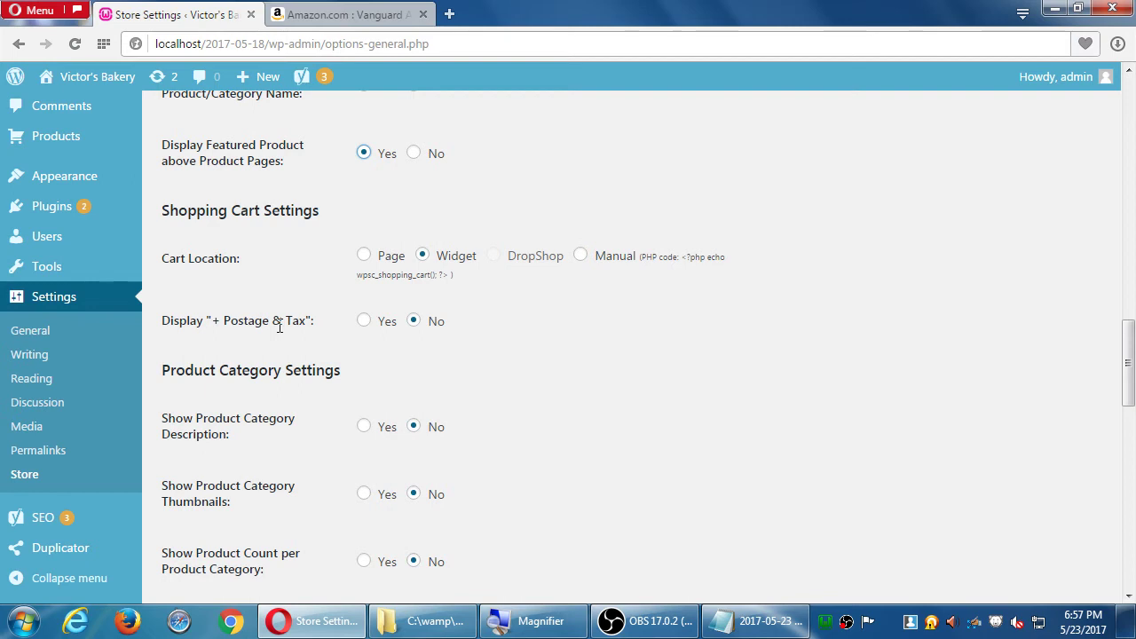
pyautogui.scroll(-1, 512, 407)
pyautogui.scroll(-1, 512, 406)
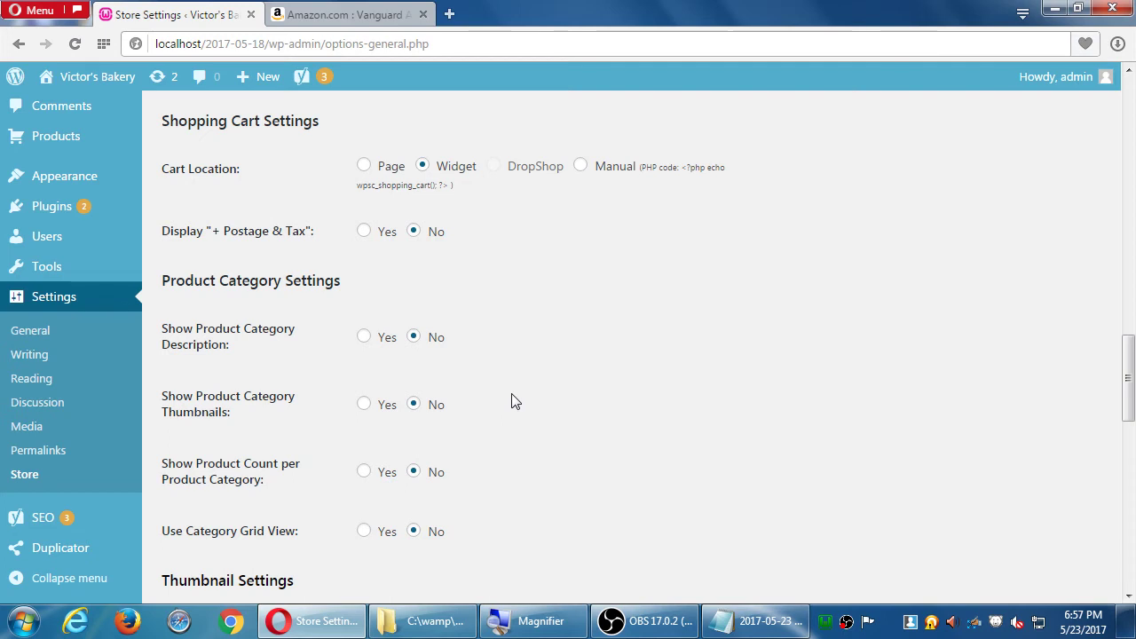
# Set Show Description, Show Thumbnails, Show Product Count and Use Category Grid View to Yes.
pyautogui.scroll(-1, 520, 385)
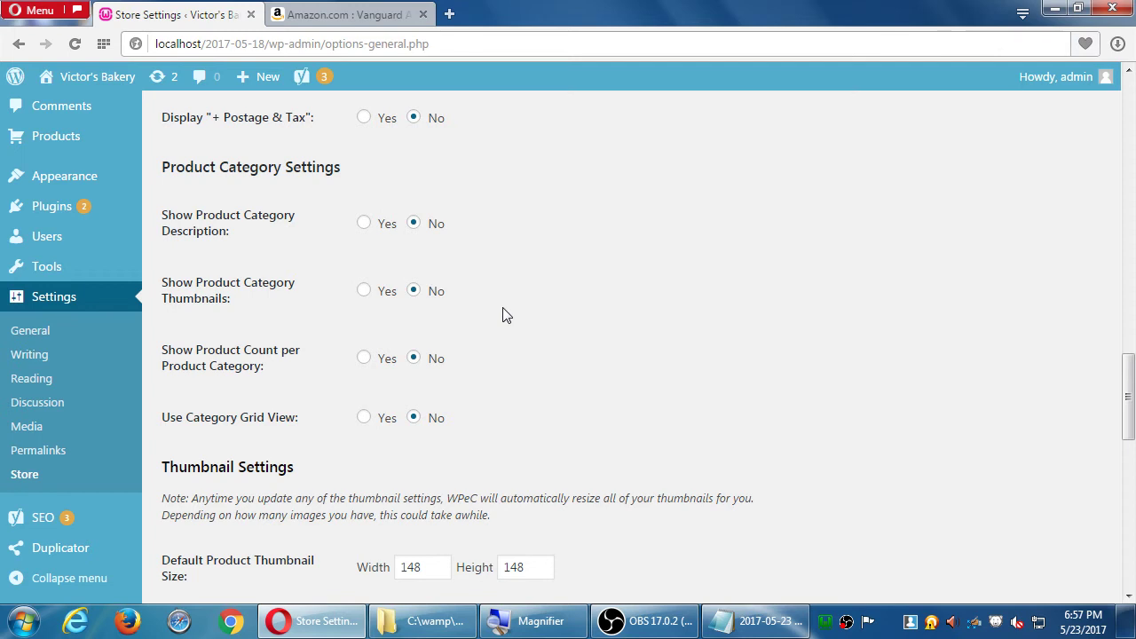
pyautogui.click(363, 224)
pyautogui.click(368, 293)
pyautogui.click(365, 358)
pyautogui.click(361, 418)
pyautogui.scroll(-2, 362, 424)
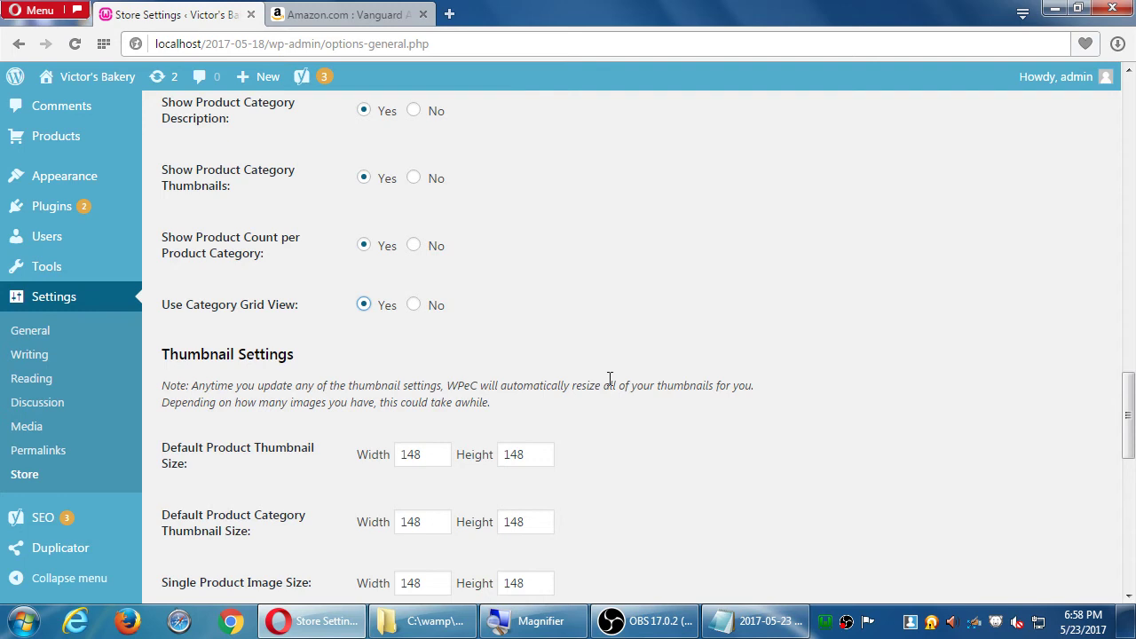
pyautogui.scroll(-1, 640, 401)
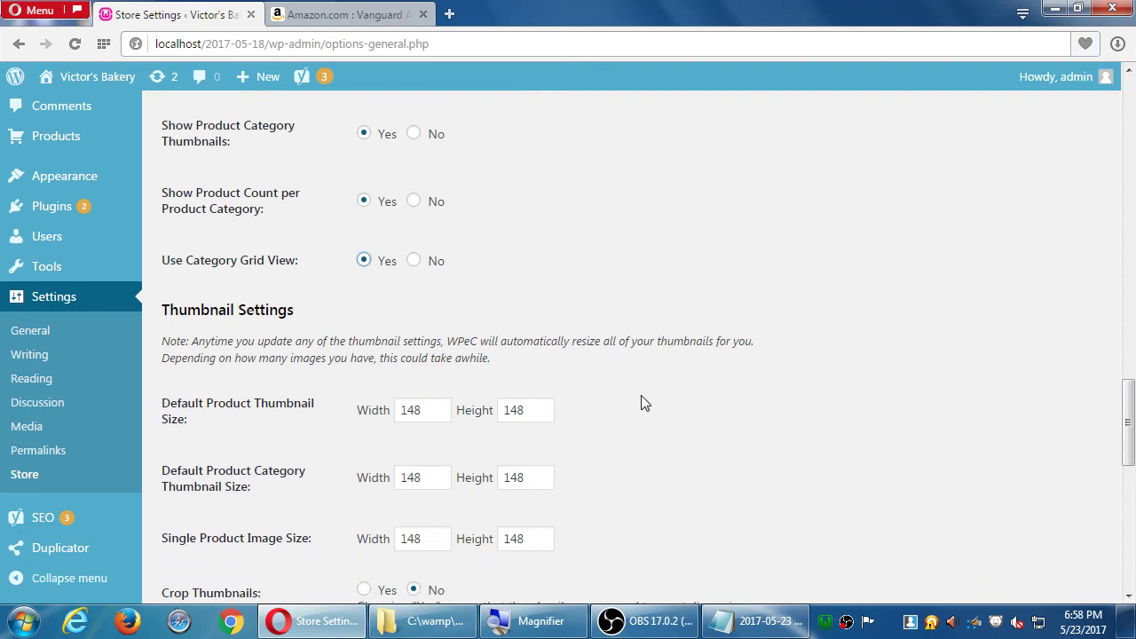
# Toggle Crop Thumbnails back and forth, leaving it set to No.
pyautogui.scroll(-2, 643, 402)
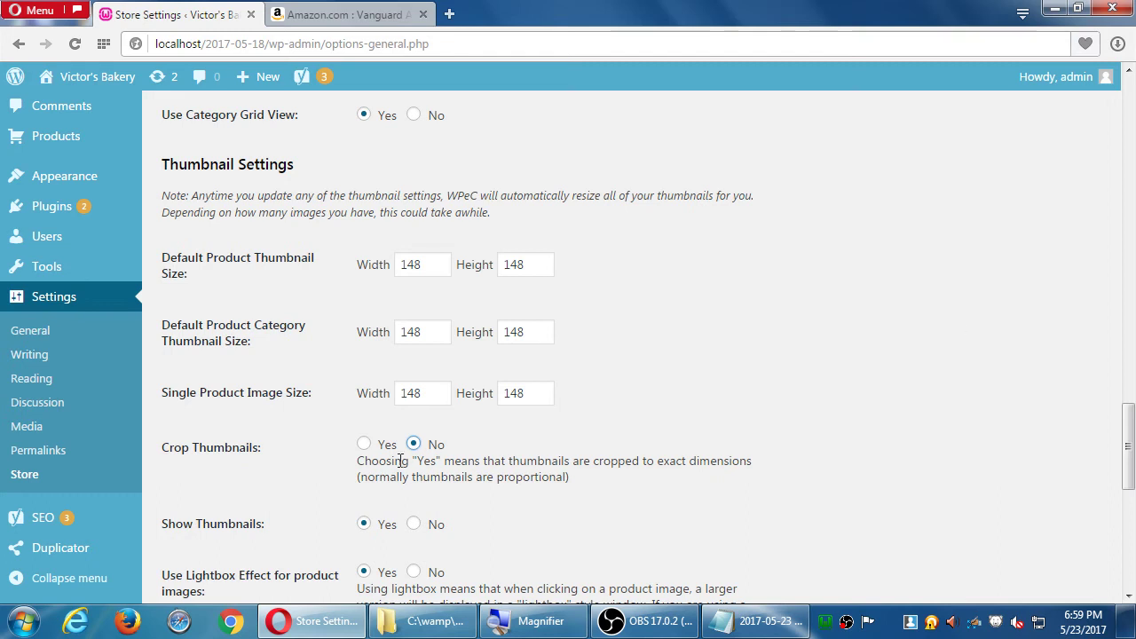
pyautogui.click(364, 444)
pyautogui.click(414, 445)
pyautogui.click(363, 444)
pyautogui.click(414, 445)
pyautogui.click(363, 444)
pyautogui.click(414, 445)
# Set the Single Product Image Size to 320 wide by 240 high.
pyautogui.doubleClick(426, 264)
pyautogui.doubleClick(411, 331)
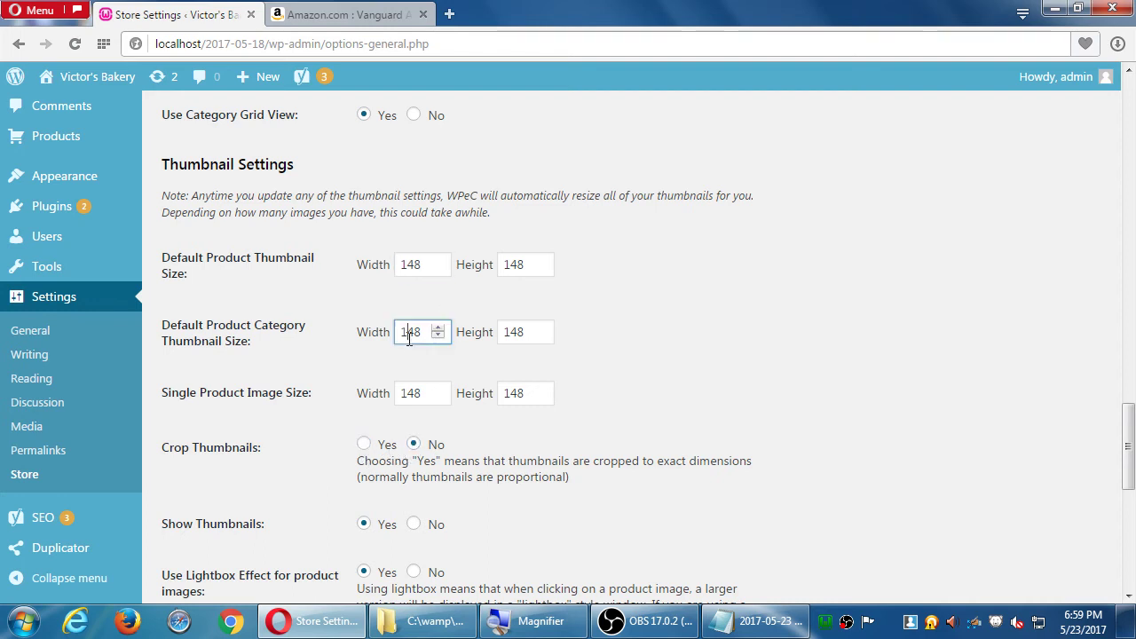
pyautogui.doubleClick(411, 393)
pyautogui.doubleClick(507, 330)
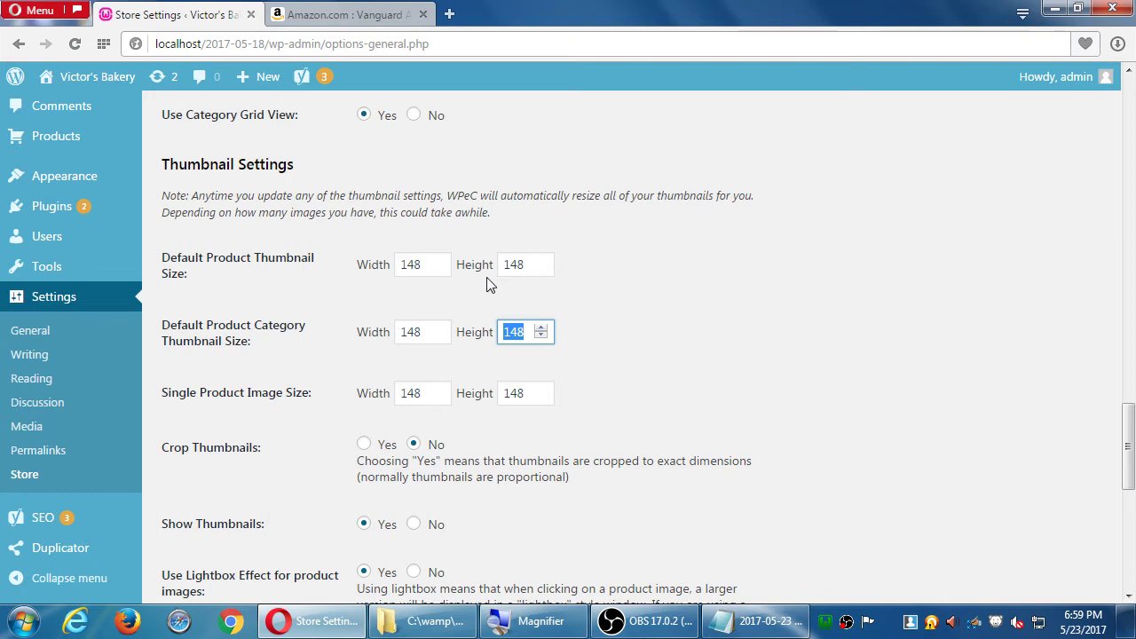
pyautogui.doubleClick(396, 393)
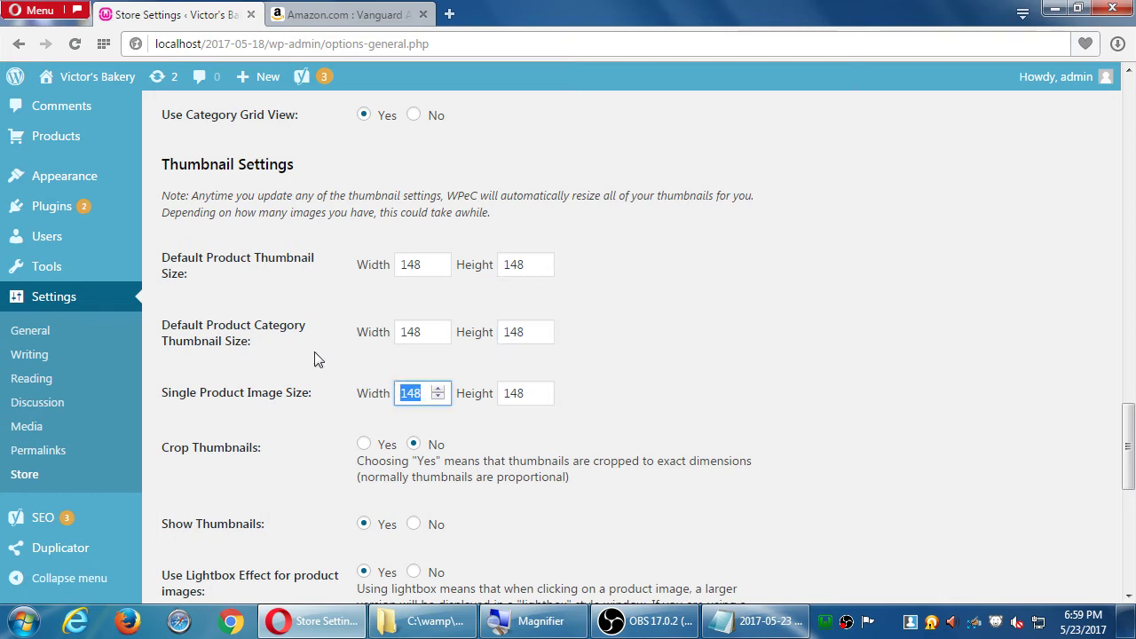
pyautogui.write('320')
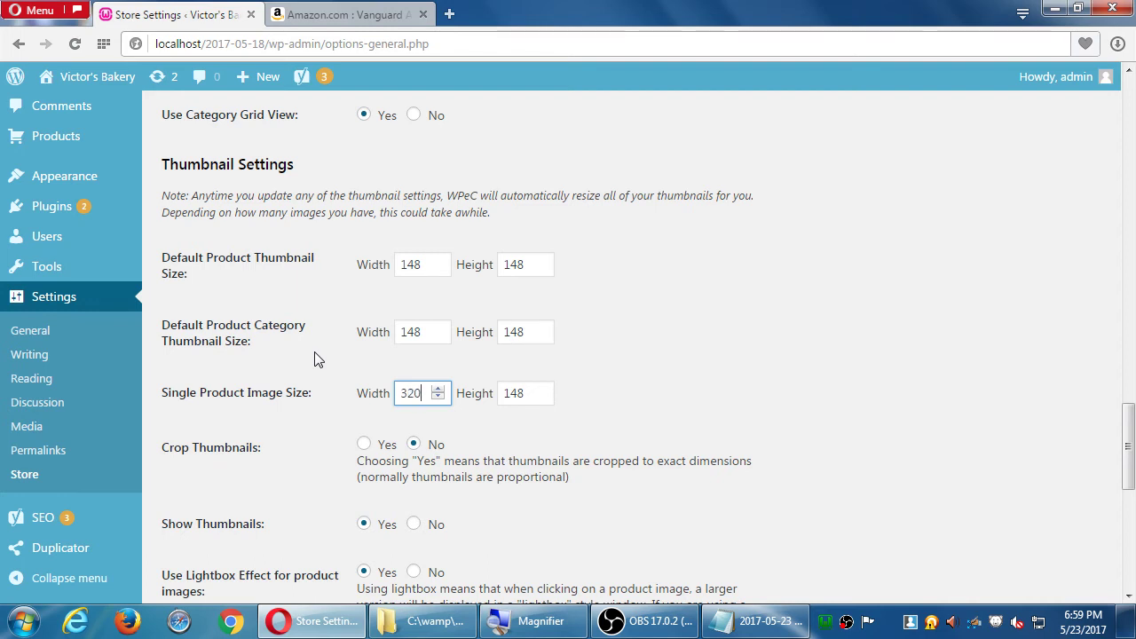
pyautogui.press('Tab')
pyautogui.write('240')
pyautogui.press('Tab')
pyautogui.hotkey('shift', 'Tab')
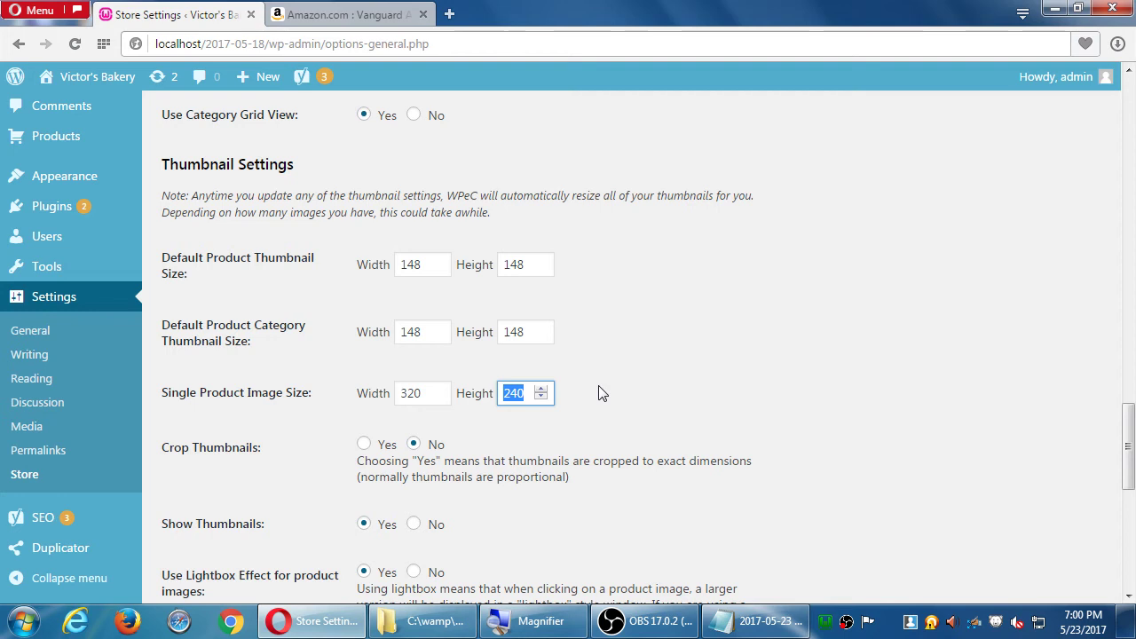
# Toggle Show Thumbnails and Use Lightbox Effect off and back to Yes.
pyautogui.scroll(-1, 793, 329)
pyautogui.scroll(-3, 793, 329)
pyautogui.scroll(2, 374, 191)
pyautogui.scroll(1, 377, 202)
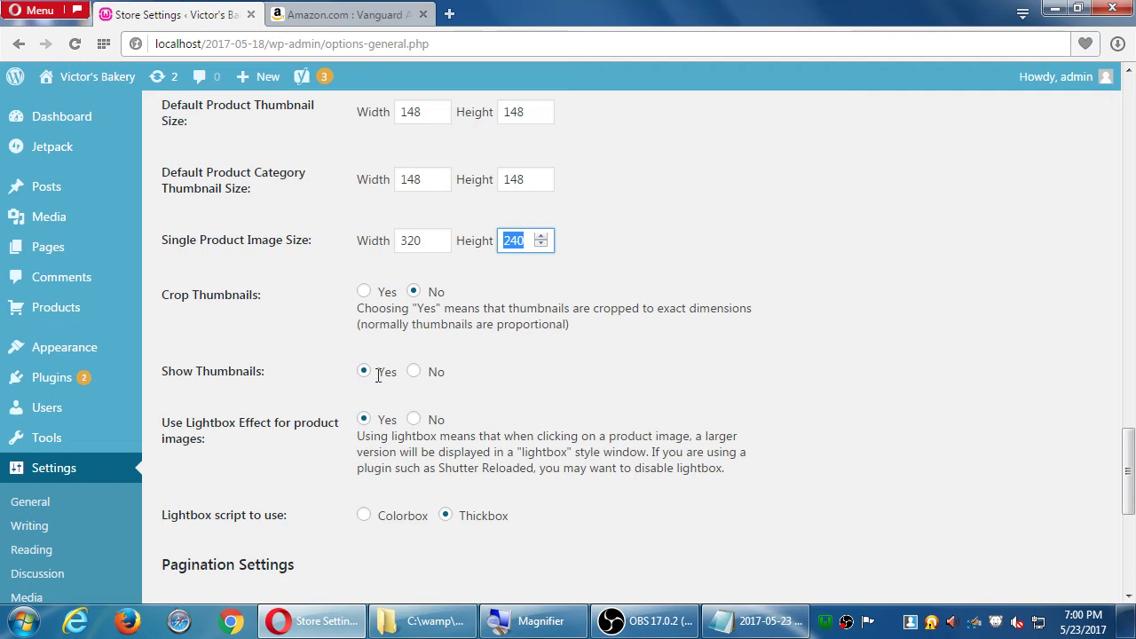
pyautogui.click(413, 373)
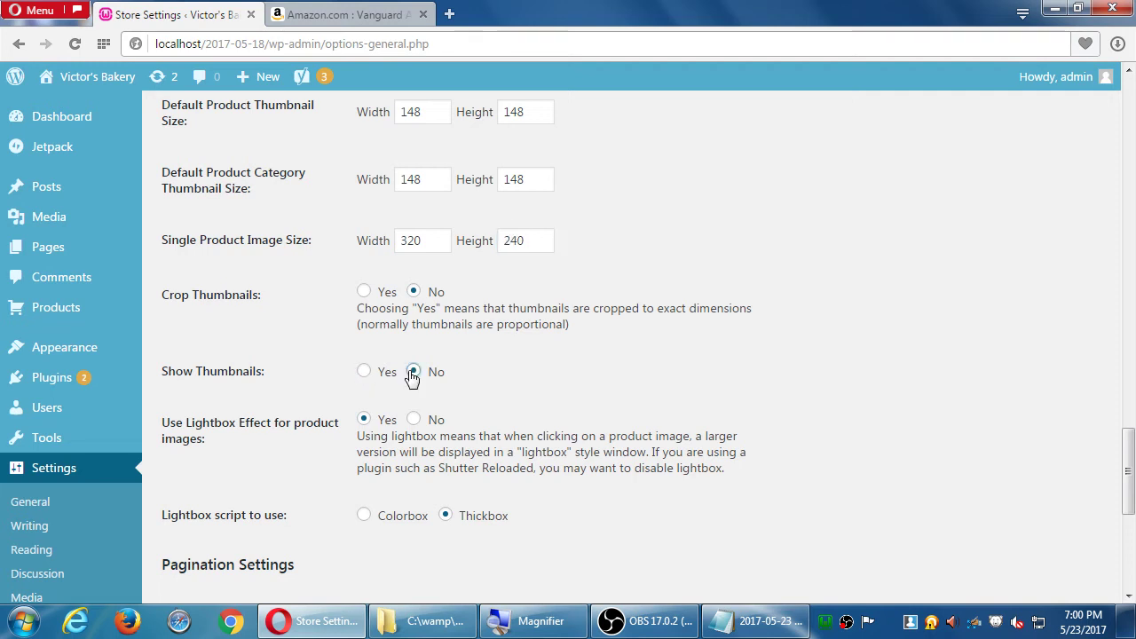
pyautogui.click(364, 373)
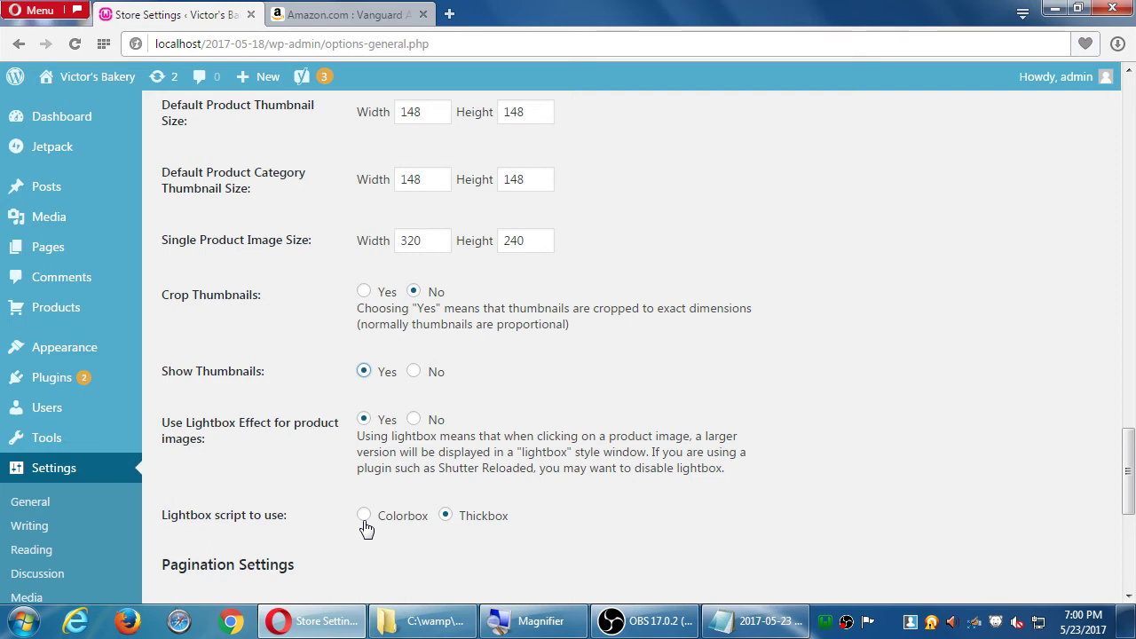
pyautogui.click(413, 420)
pyautogui.click(363, 419)
# Set the Lightbox script to Colorbox after briefly switching to Thickbox.
pyautogui.click(445, 515)
pyautogui.click(363, 516)
pyautogui.click(445, 516)
pyautogui.click(365, 517)
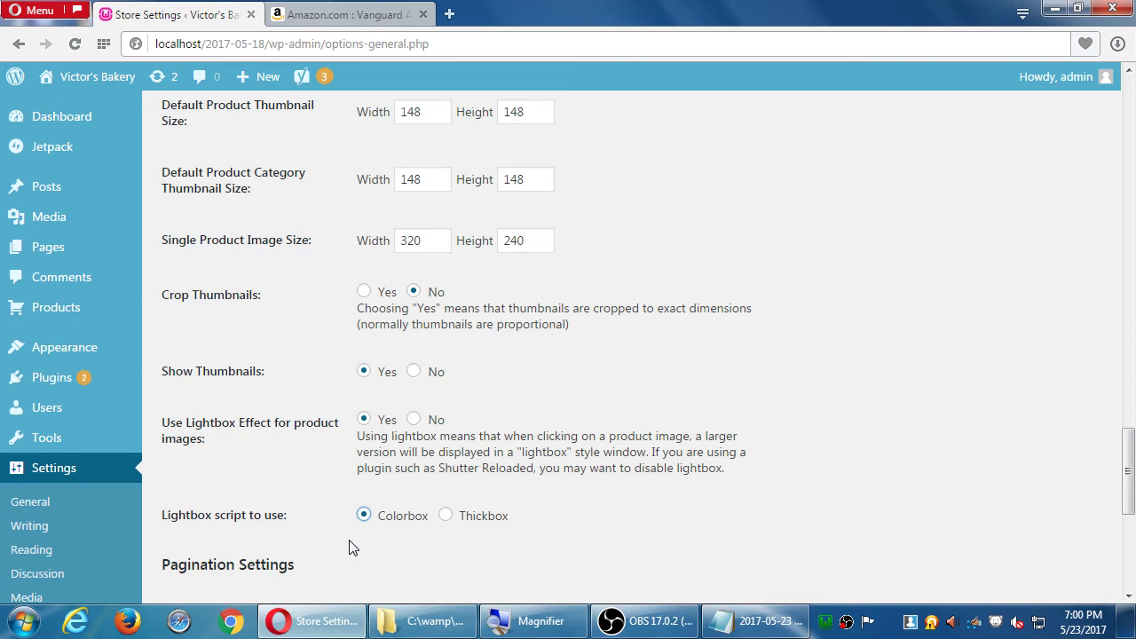
pyautogui.scroll(-4, 474, 412)
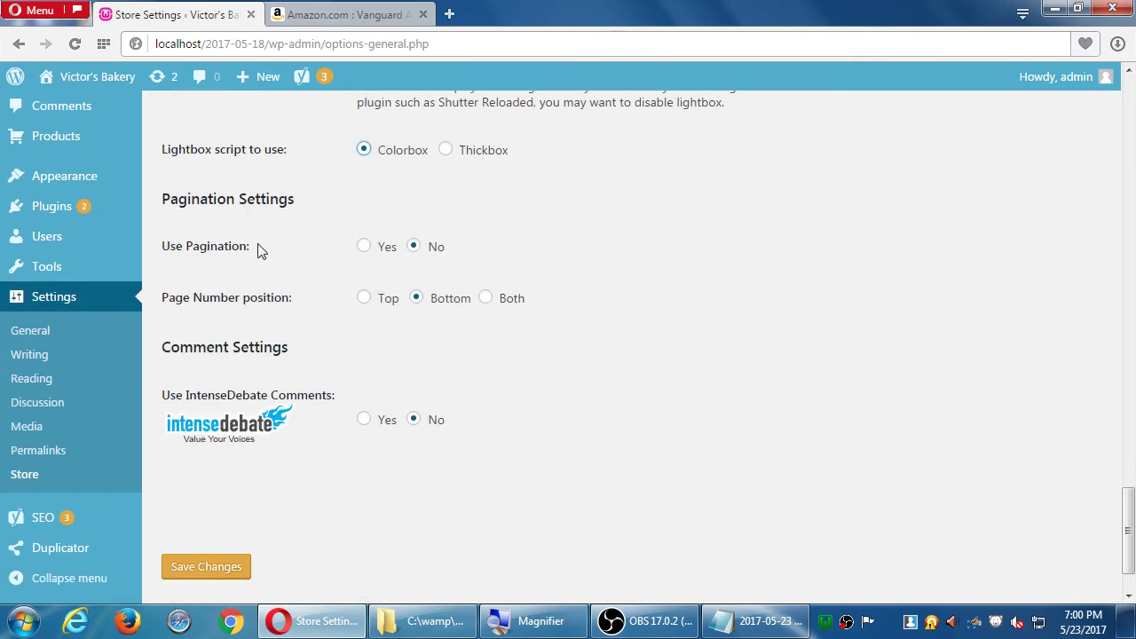
# Go back to Amazon's tripod search results, view the page numbers, then switch to Notepad.
pyautogui.click(346, 15)
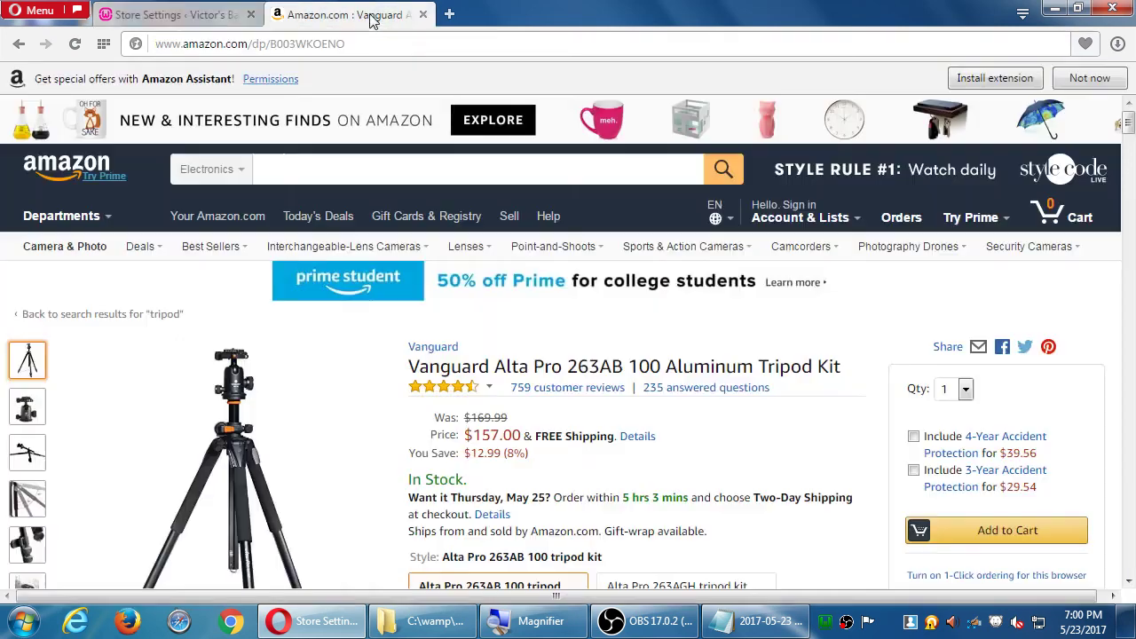
pyautogui.hotkey('alt', 'Left')
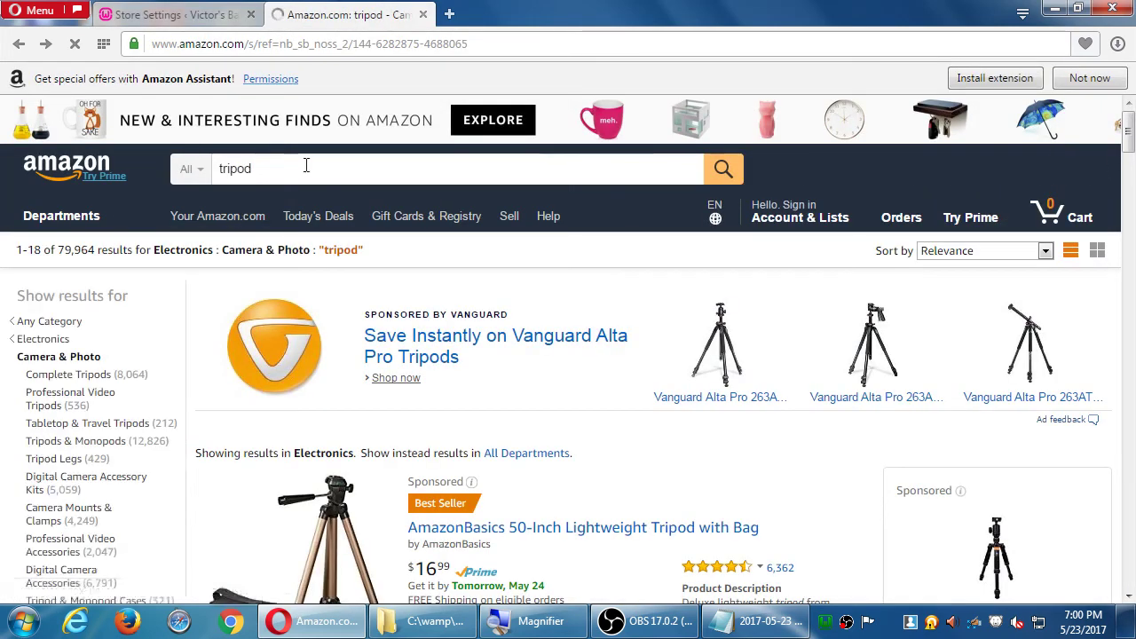
pyautogui.scroll(-3, 494, 315)
pyautogui.scroll(-20, 495, 315)
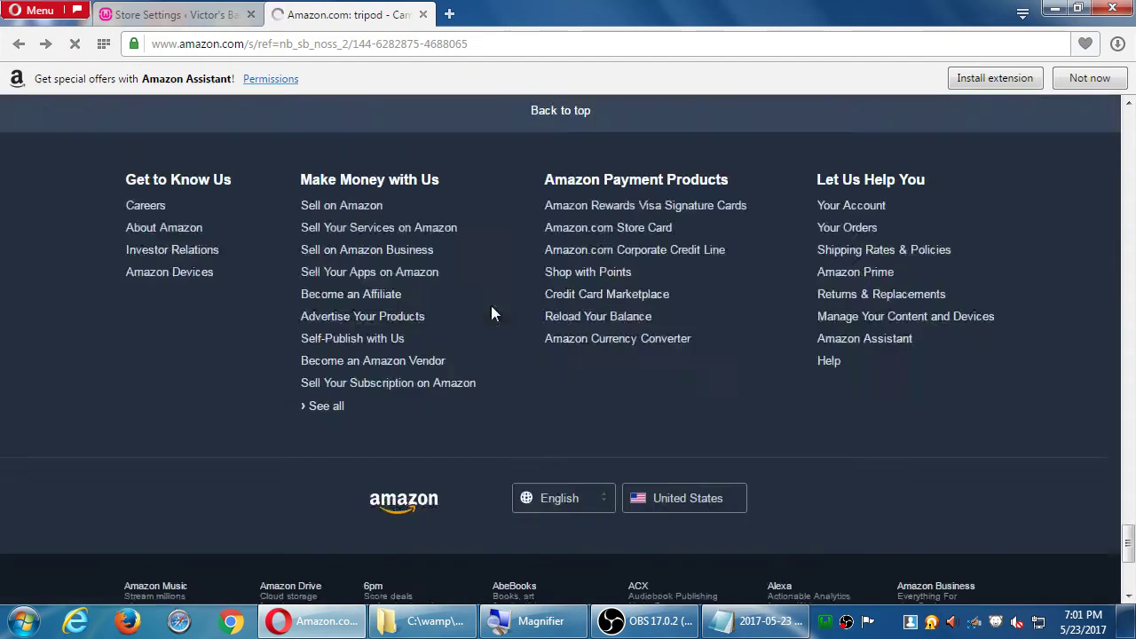
pyautogui.scroll(3, 494, 313)
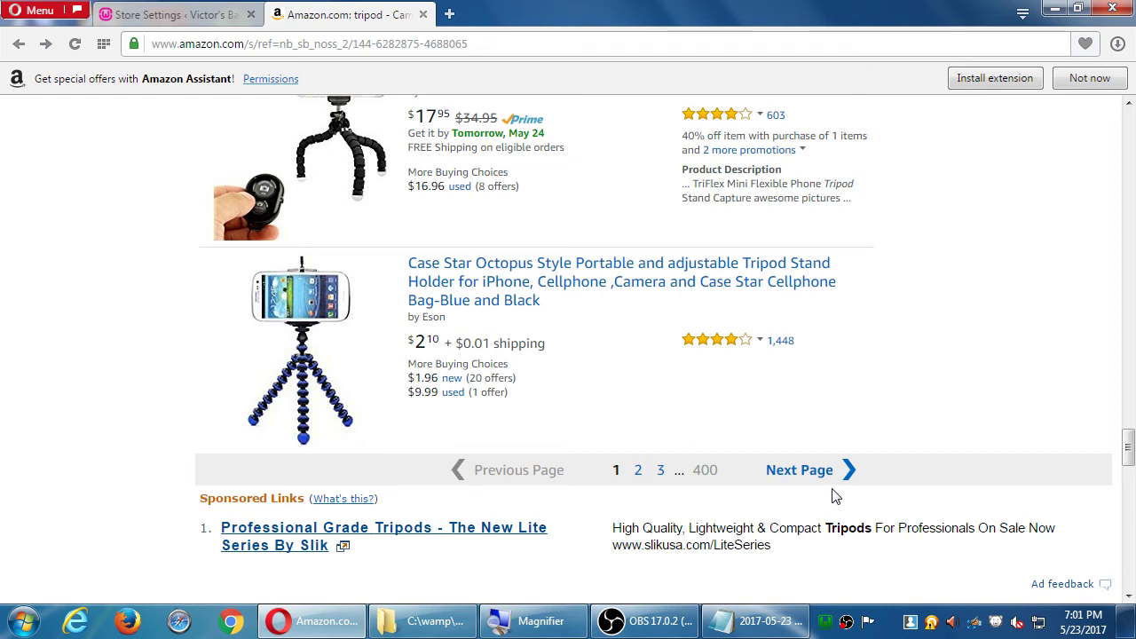
pyautogui.hotkey('alt', 'Tab')
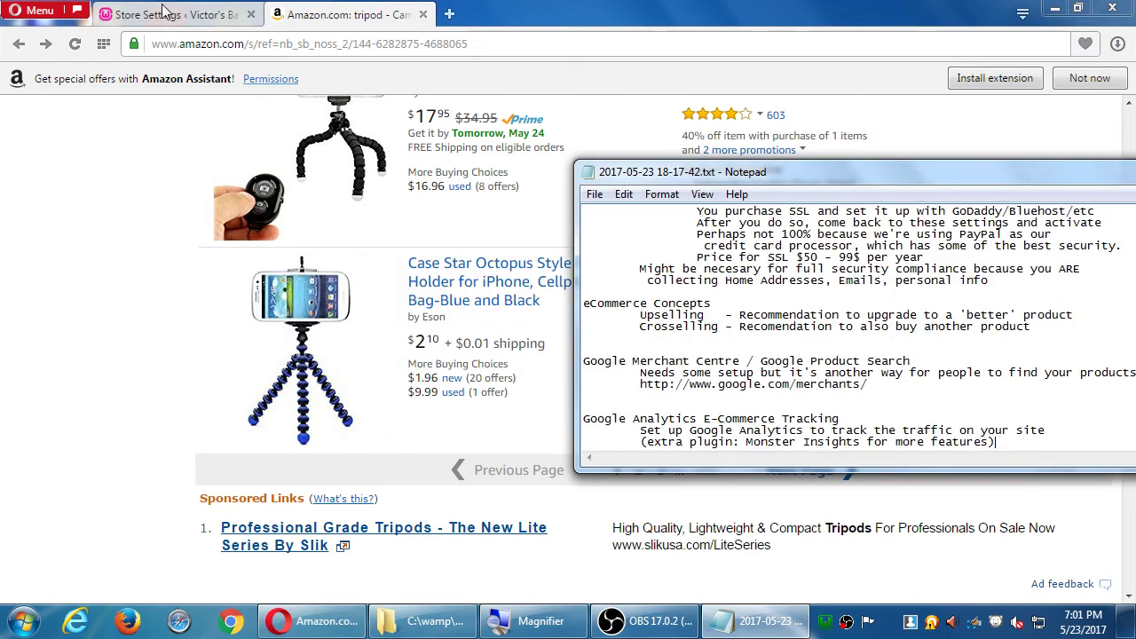
# Back on Store Settings, turn on pagination and set it to 5 products per page.
pyautogui.click(164, 15)
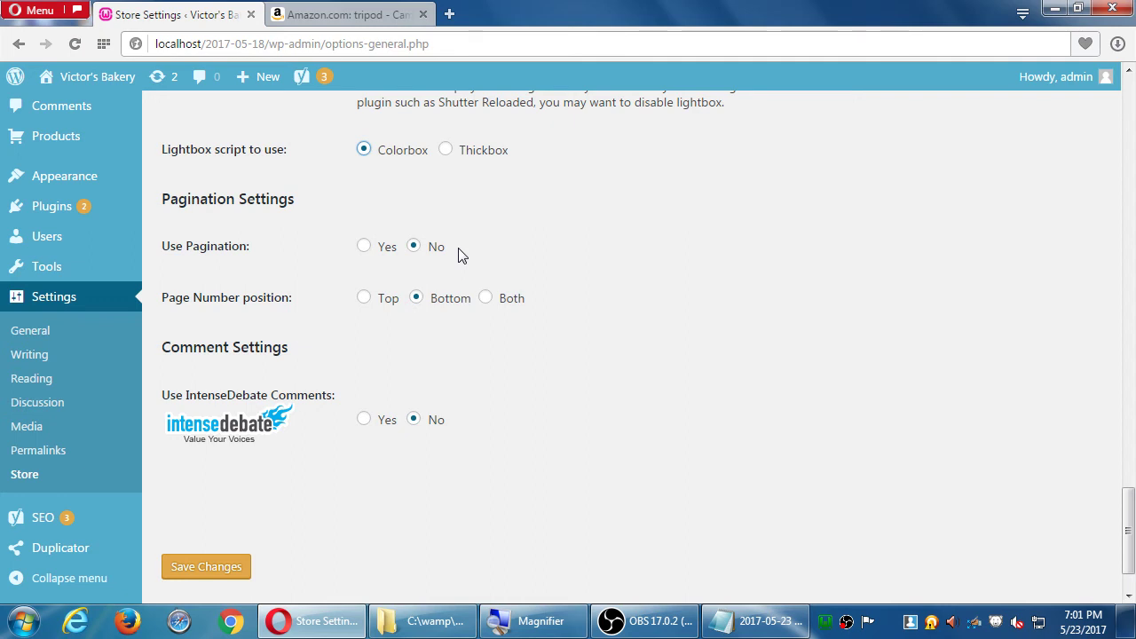
pyautogui.click(364, 245)
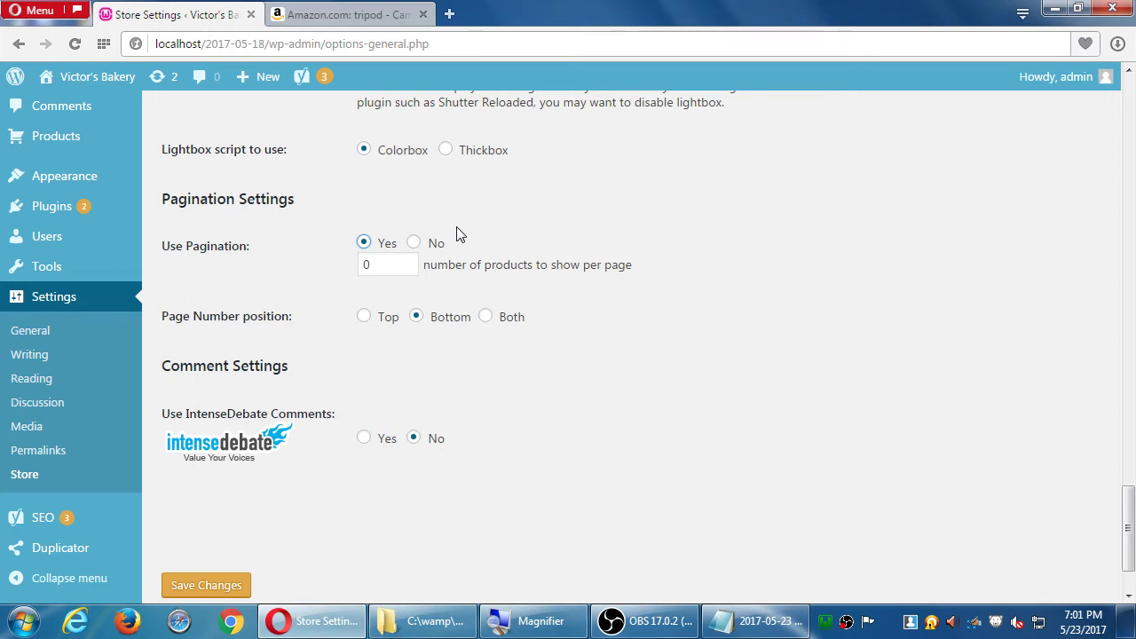
pyautogui.moveTo(405, 265); pyautogui.dragTo(348, 267)
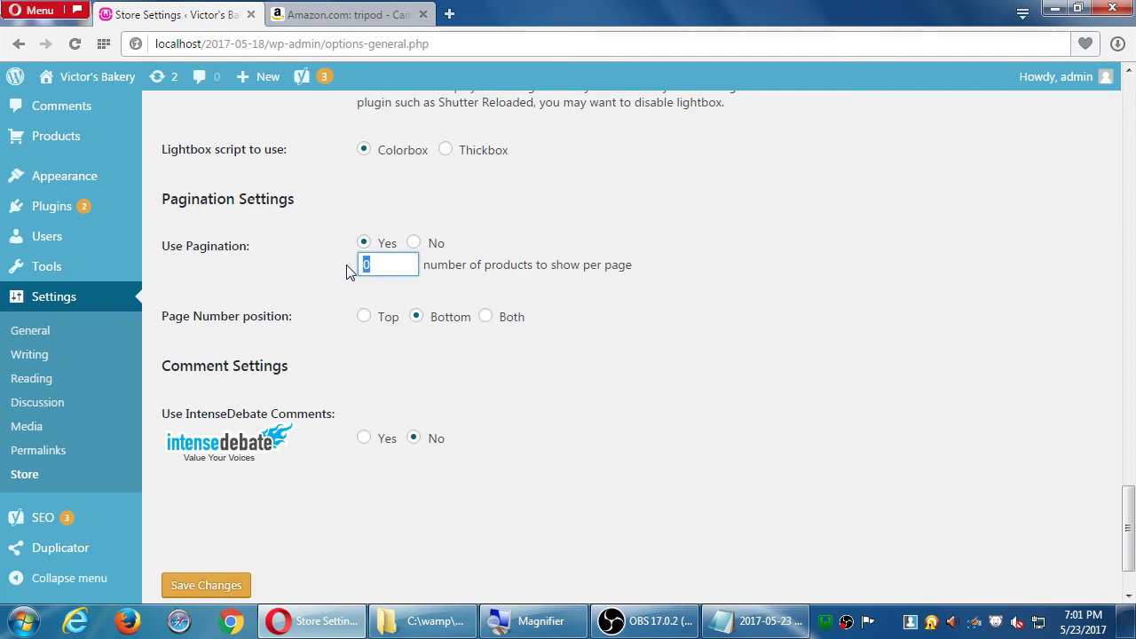
pyautogui.write('5')
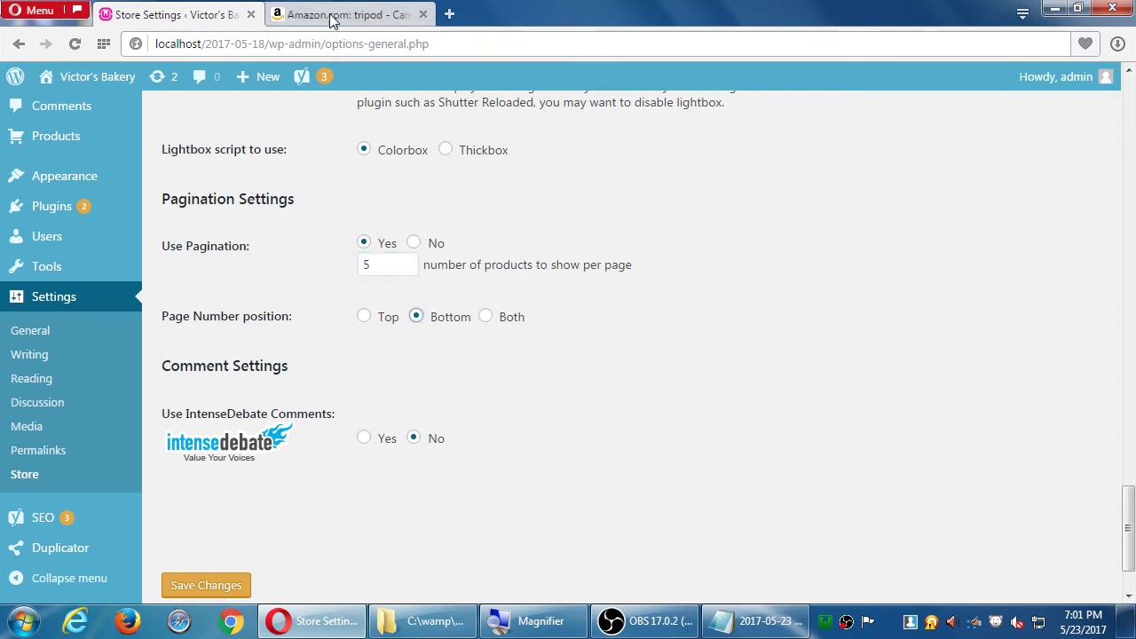
pyautogui.click(332, 19)
pyautogui.scroll(5, 543, 388)
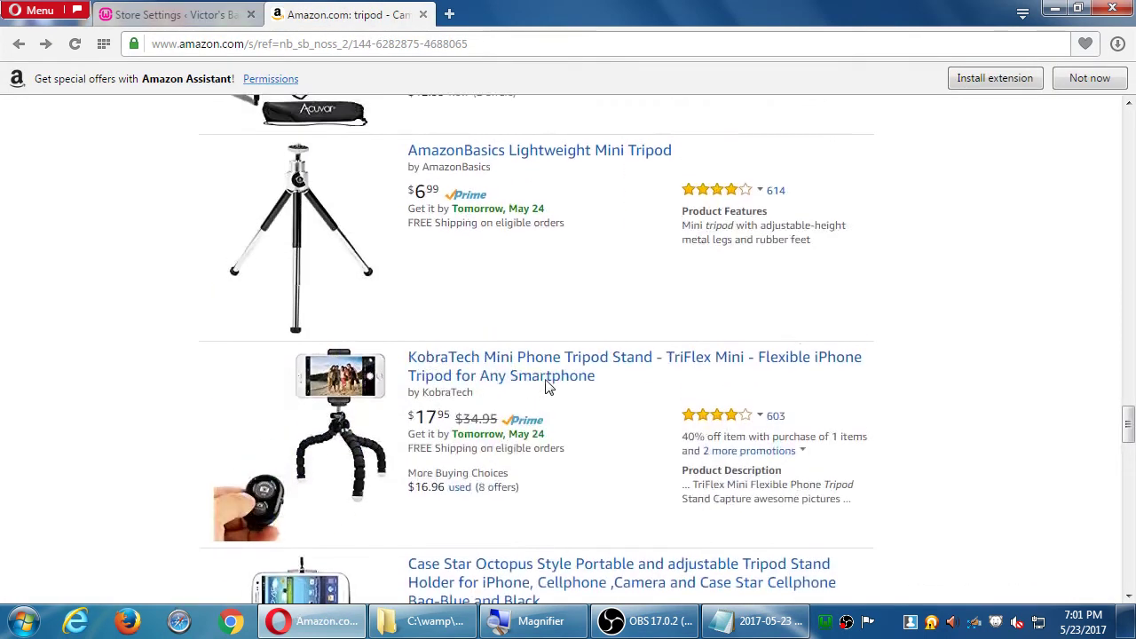
pyautogui.scroll(10, 546, 387)
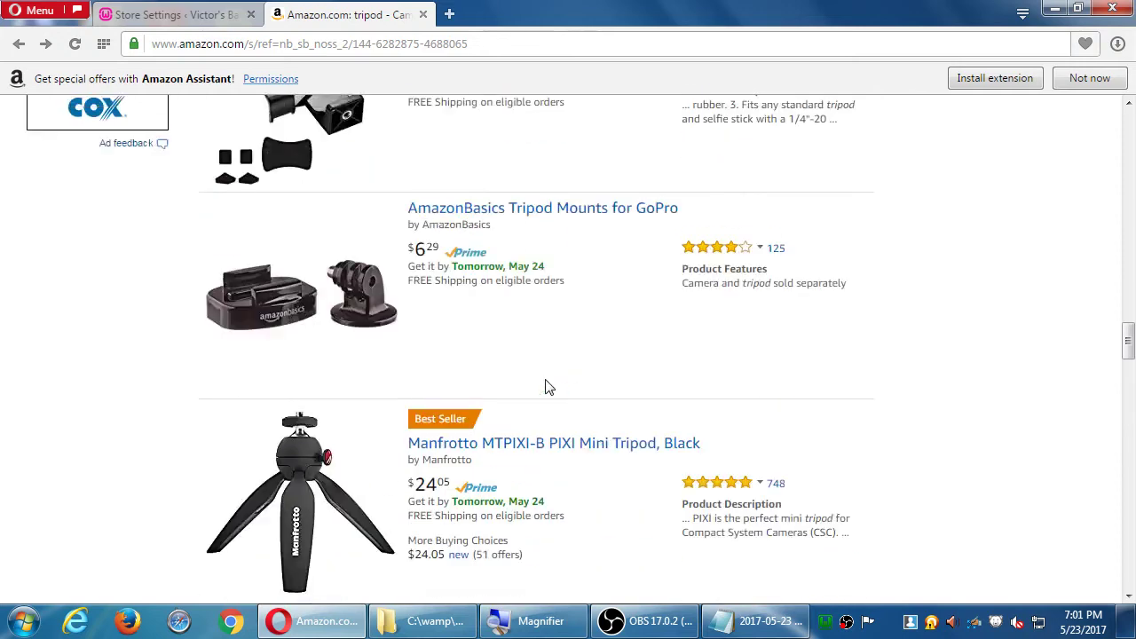
pyautogui.scroll(10, 546, 388)
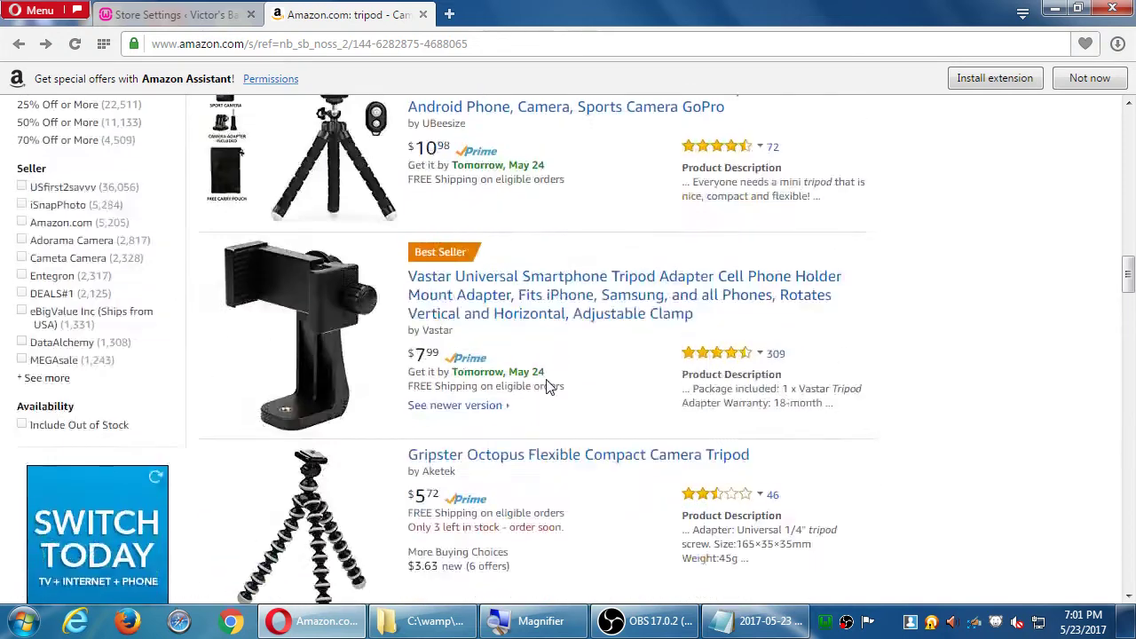
pyautogui.scroll(10, 547, 388)
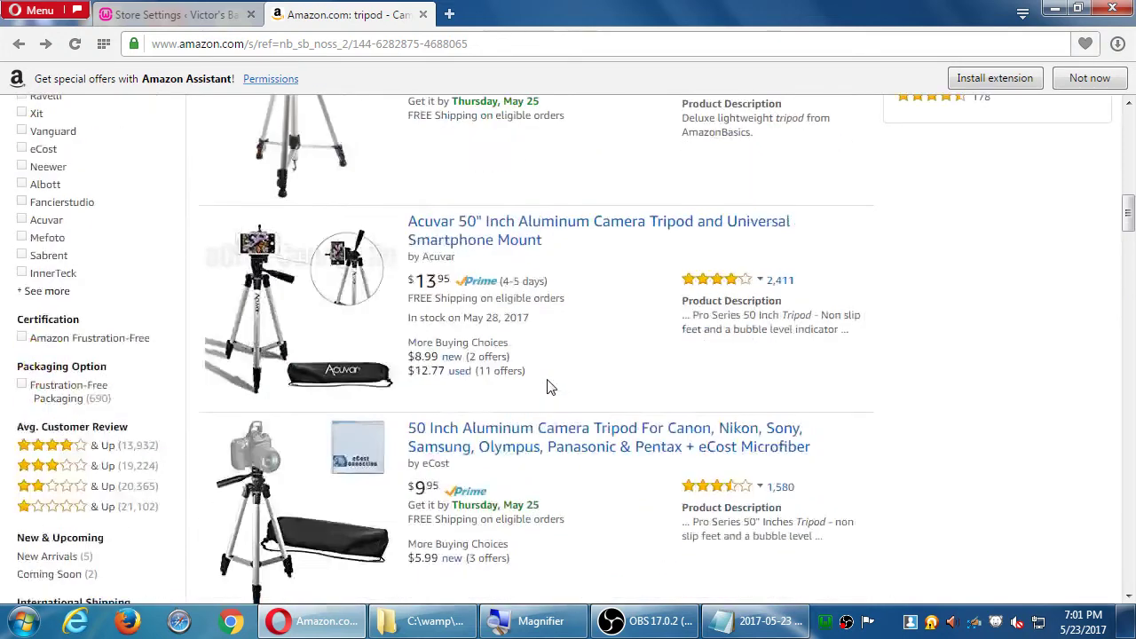
pyautogui.scroll(10, 547, 388)
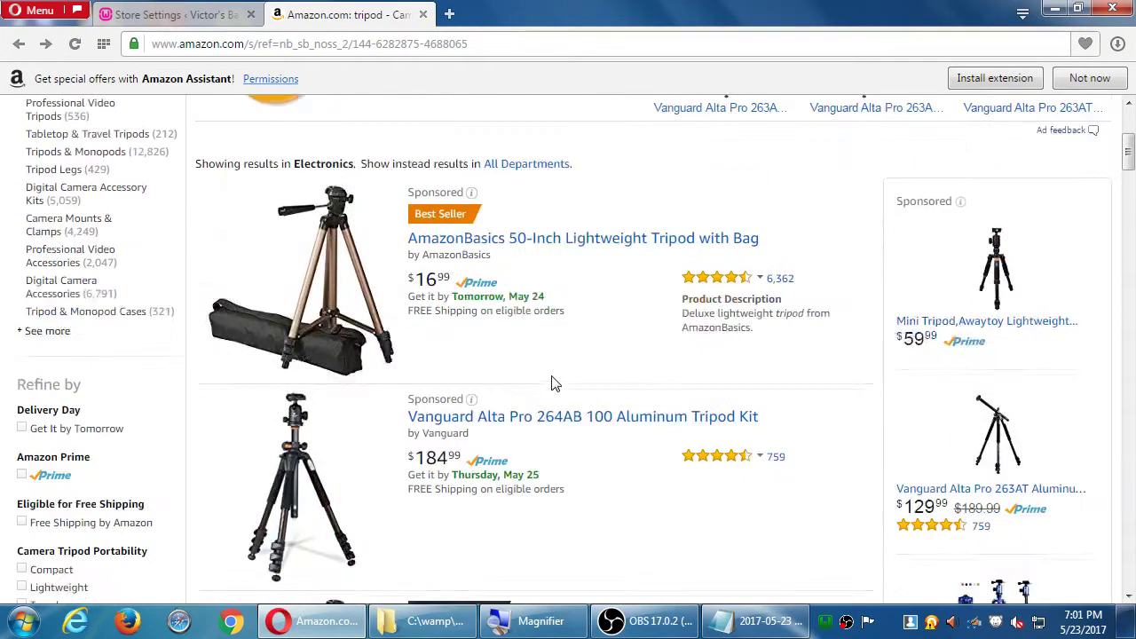
pyautogui.scroll(3, 550, 383)
pyautogui.scroll(-3, 552, 380)
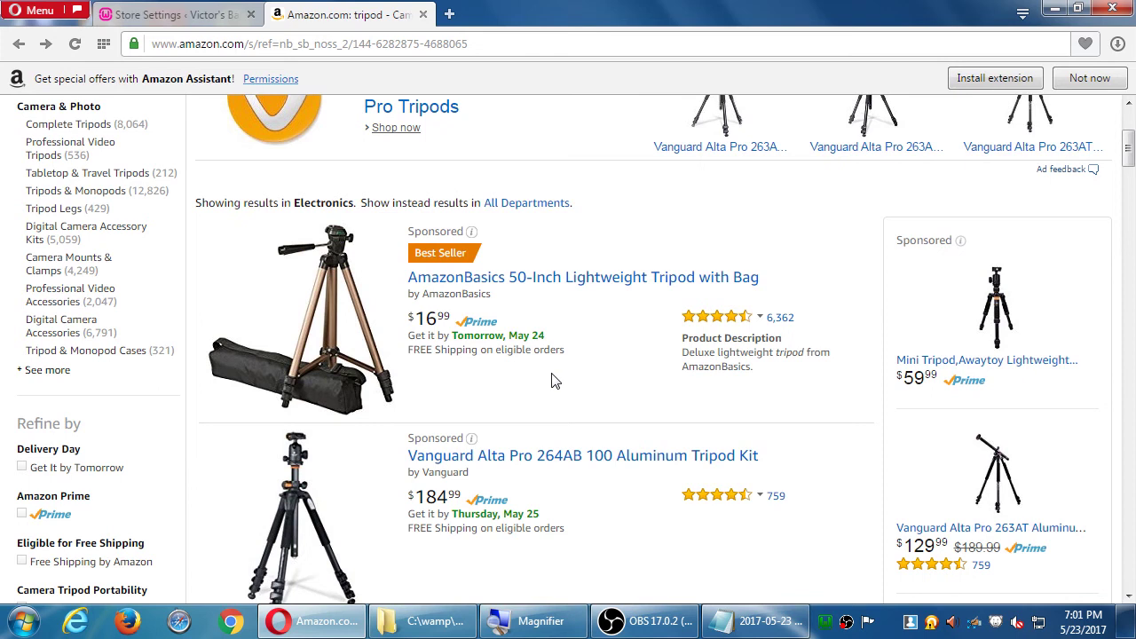
pyautogui.click(197, 16)
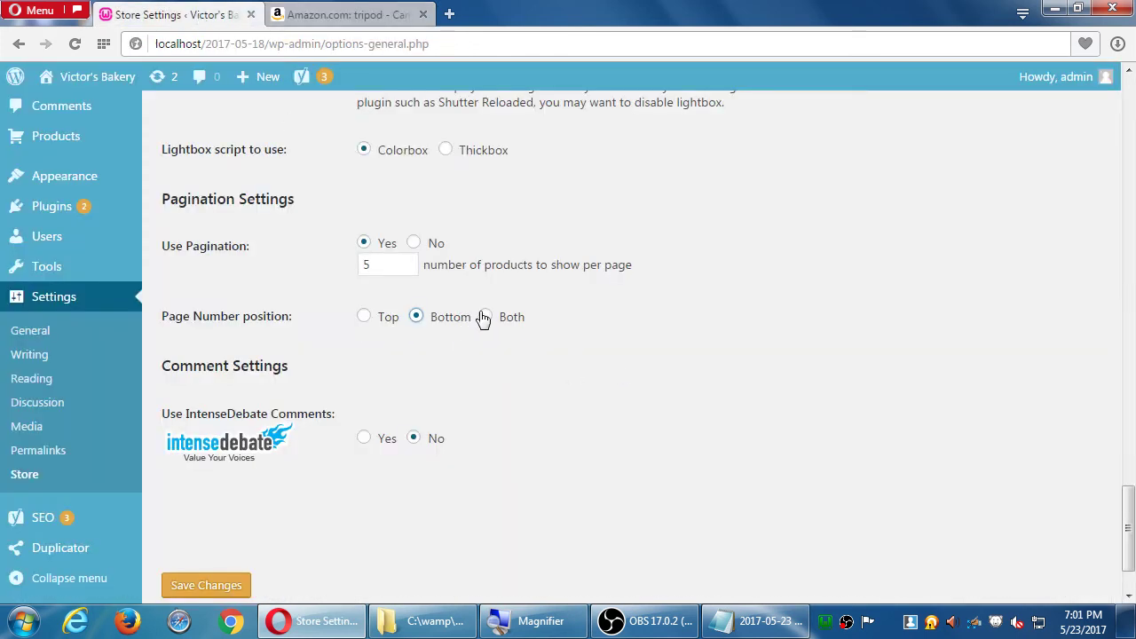
pyautogui.click(346, 14)
pyautogui.scroll(3, 393, 230)
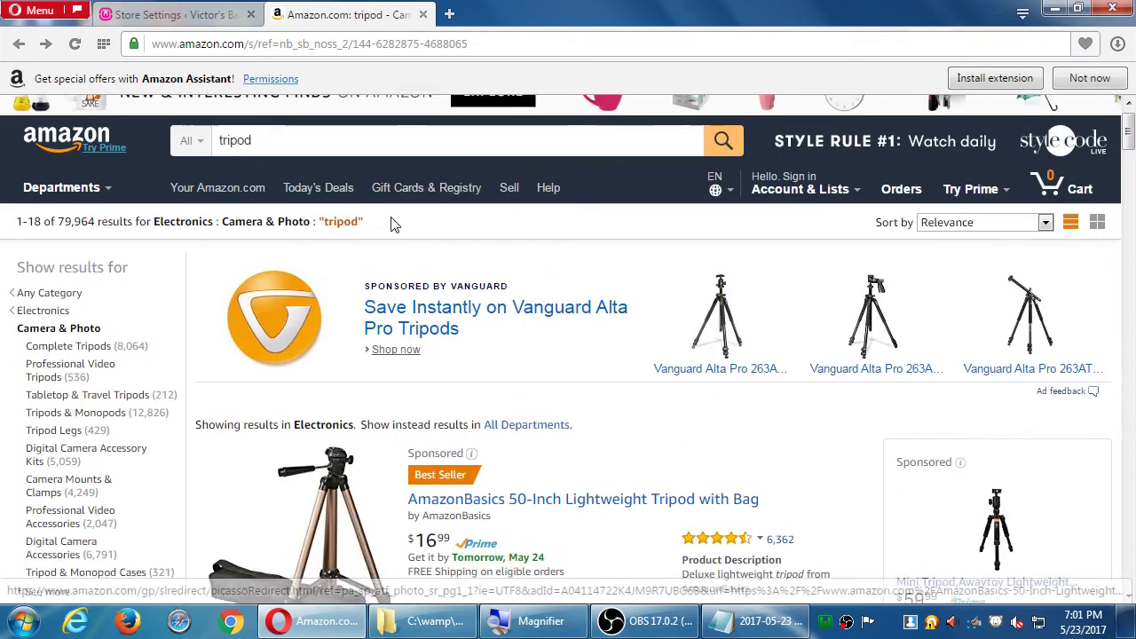
pyautogui.scroll(-12, 453, 330)
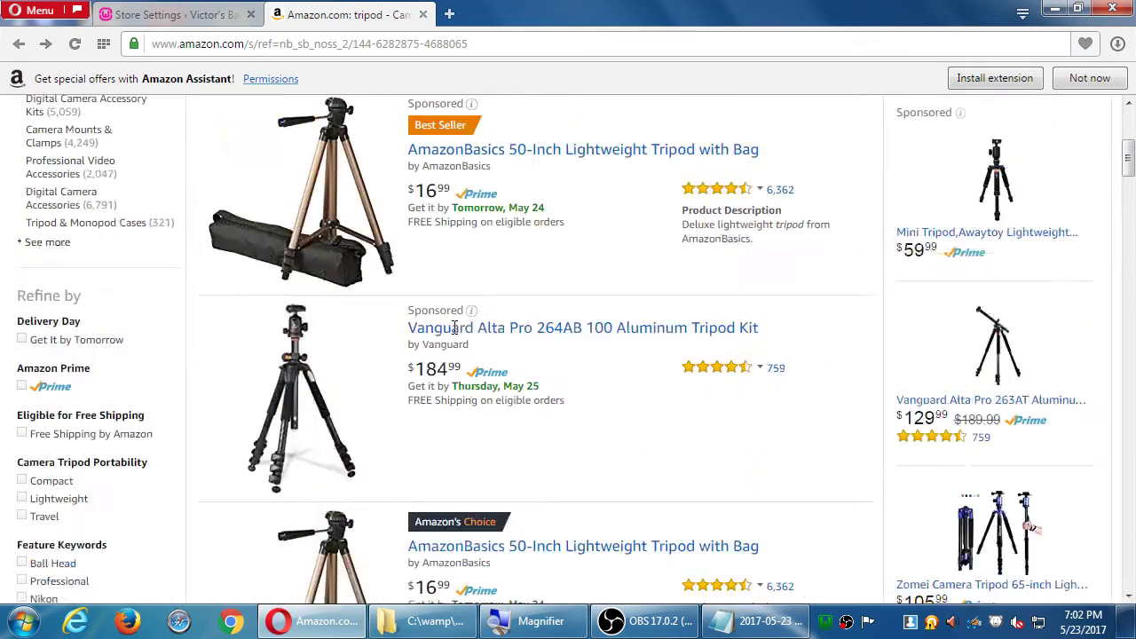
pyautogui.scroll(-10, 453, 327)
pyautogui.scroll(5, 452, 326)
pyautogui.scroll(10, 457, 334)
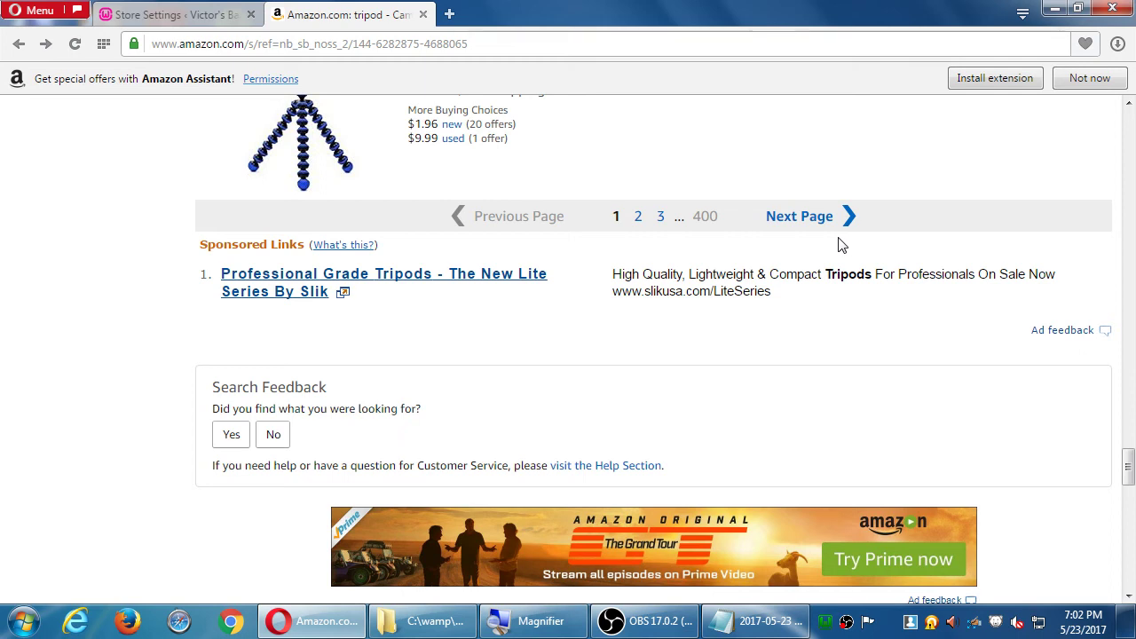
# Switch back to the Store Settings tab.
pyautogui.click(152, 16)
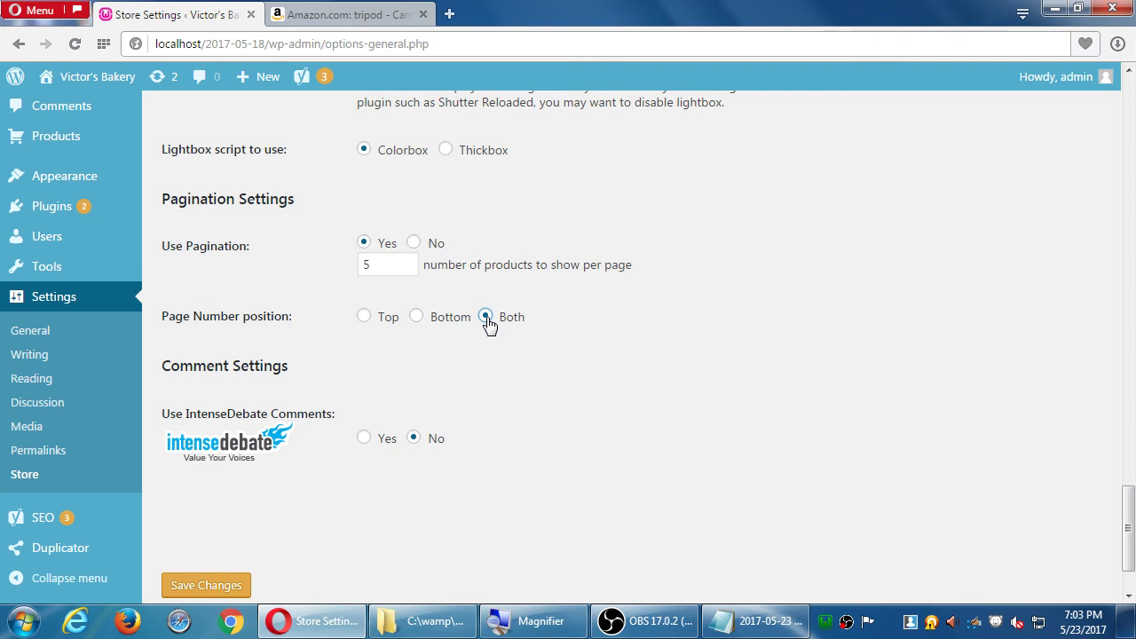
# Browse the IntenseDebate site and its Sign Up page, then close the IntenseDebate and Amazon tabs.
pyautogui.middleClick(268, 453)
pyautogui.click(359, 23)
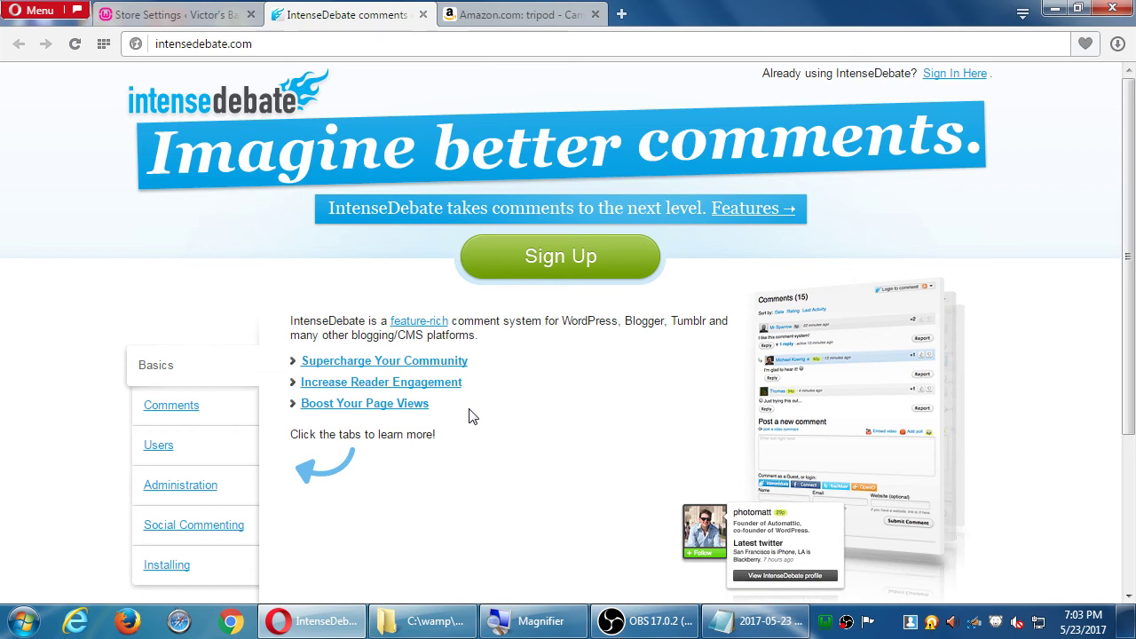
pyautogui.scroll(-3, 470, 414)
pyautogui.scroll(3, 474, 411)
pyautogui.click(548, 283)
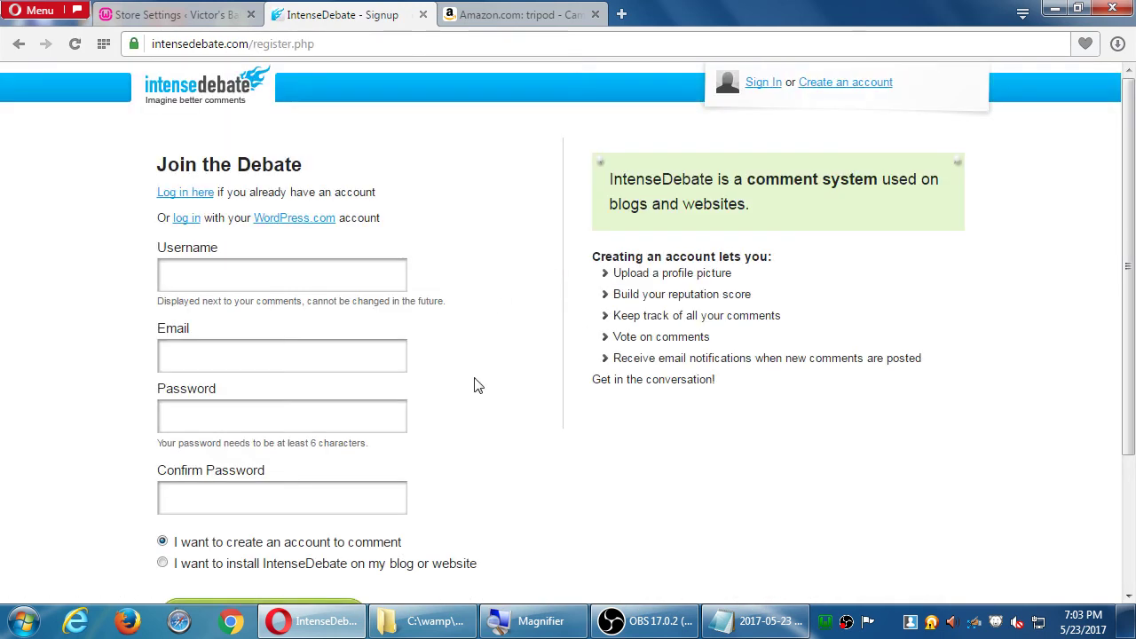
pyautogui.hotkey('alt', 'Left')
pyautogui.scroll(-2, 523, 346)
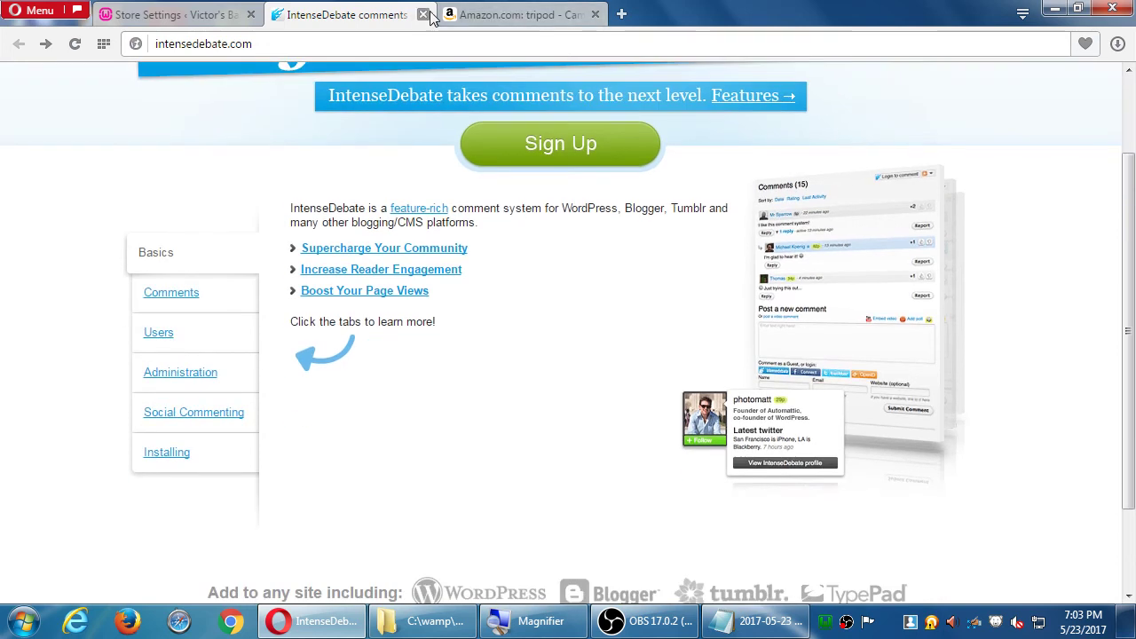
pyautogui.click(423, 15)
pyautogui.click(422, 15)
# Save the Presentation settings with 5 products per page and page numbers at both positions.
pyautogui.click(212, 490)
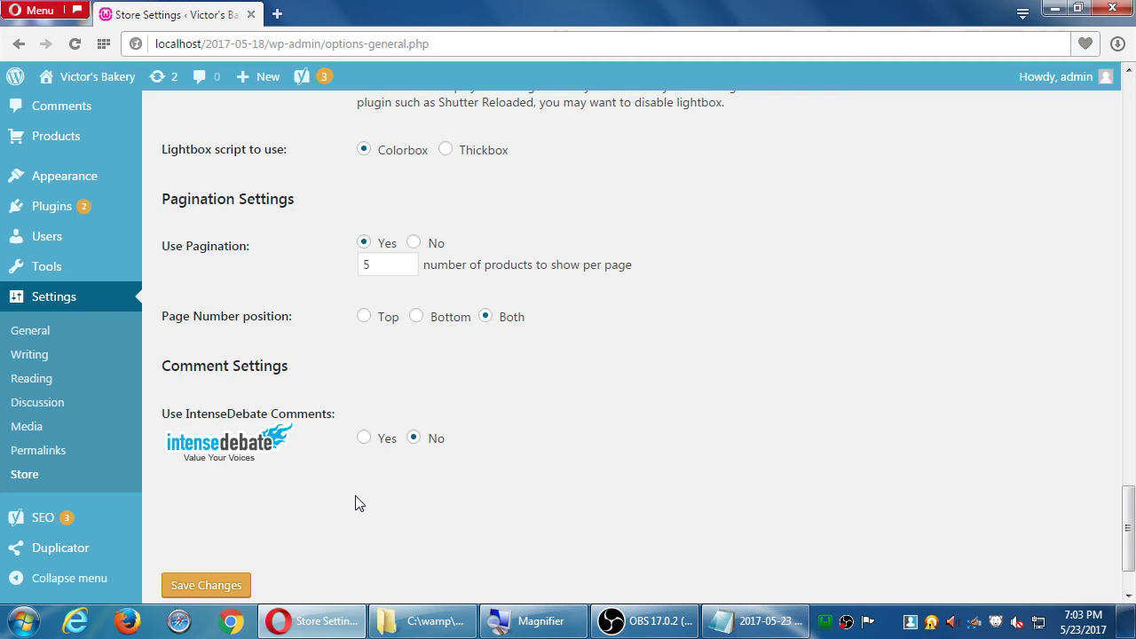
pyautogui.click(220, 585)
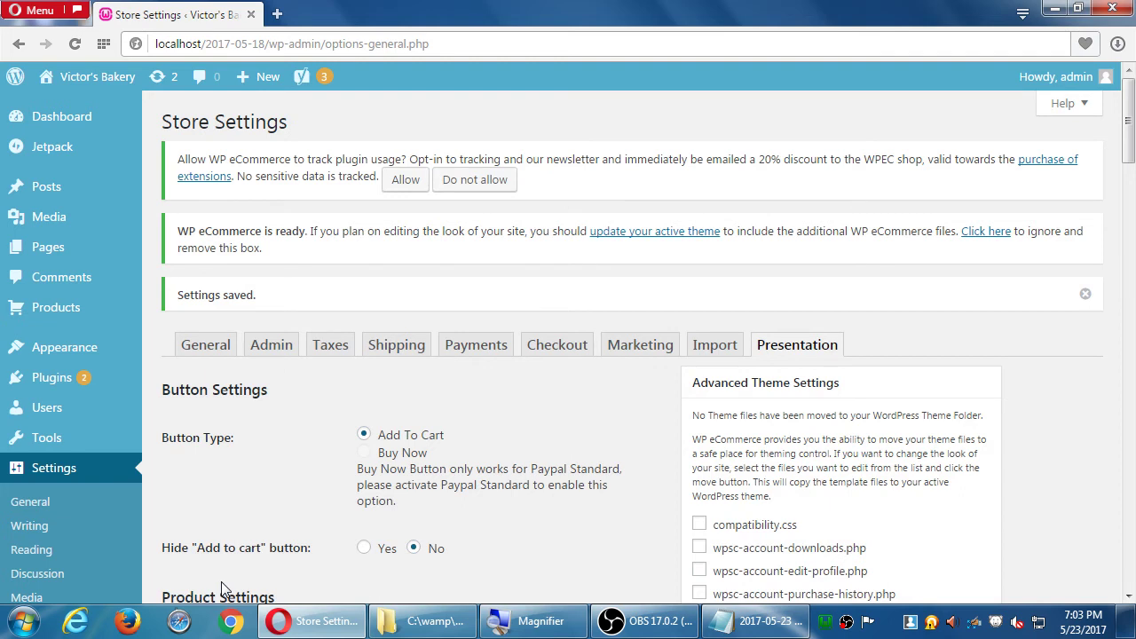
pyautogui.click(655, 621)
pyautogui.click(657, 632)
# Select and read the Advanced Theme Settings explanation text on the Presentation page.
pyautogui.doubleClick(214, 231)
pyautogui.click(342, 249)
pyautogui.scroll(-1, 701, 415)
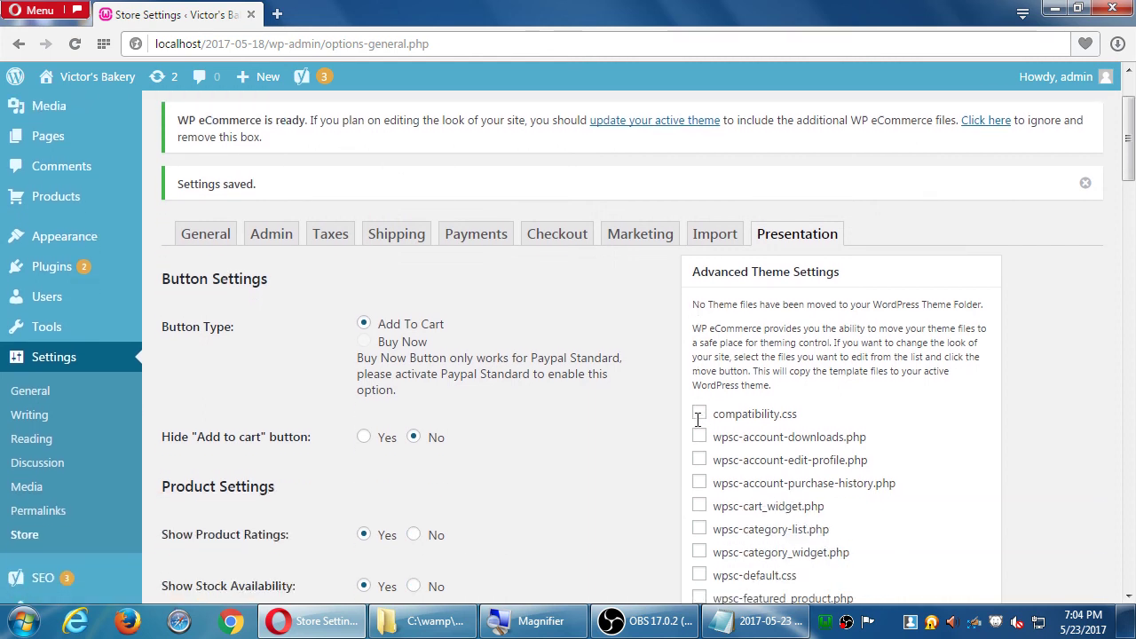
pyautogui.moveTo(741, 273); pyautogui.dragTo(790, 396)
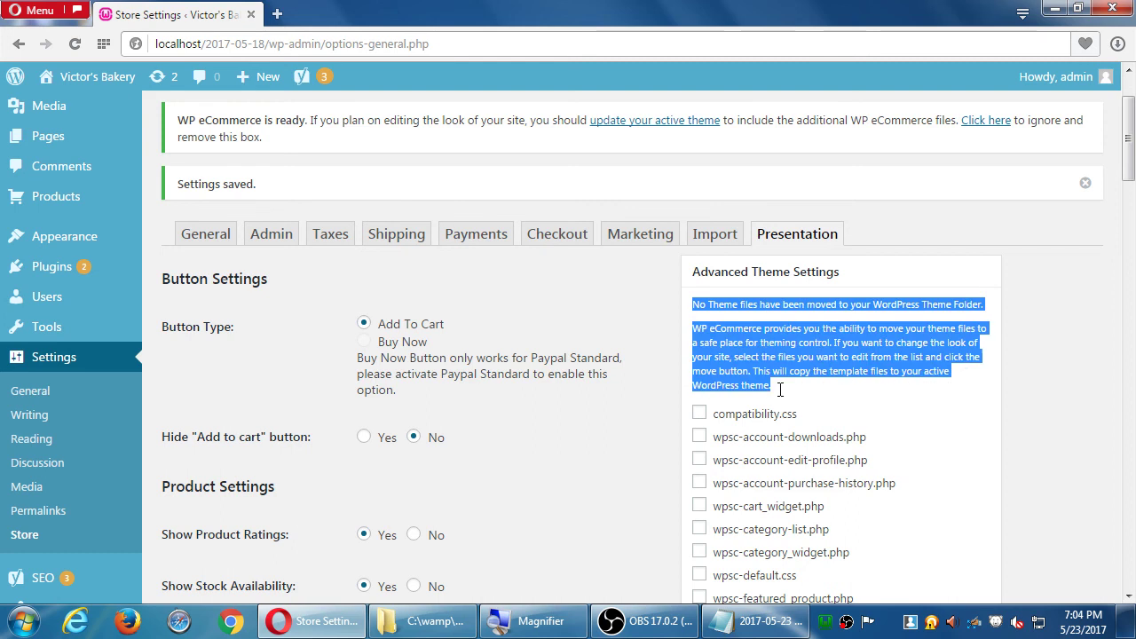
pyautogui.click(822, 376)
pyautogui.scroll(1, 625, 279)
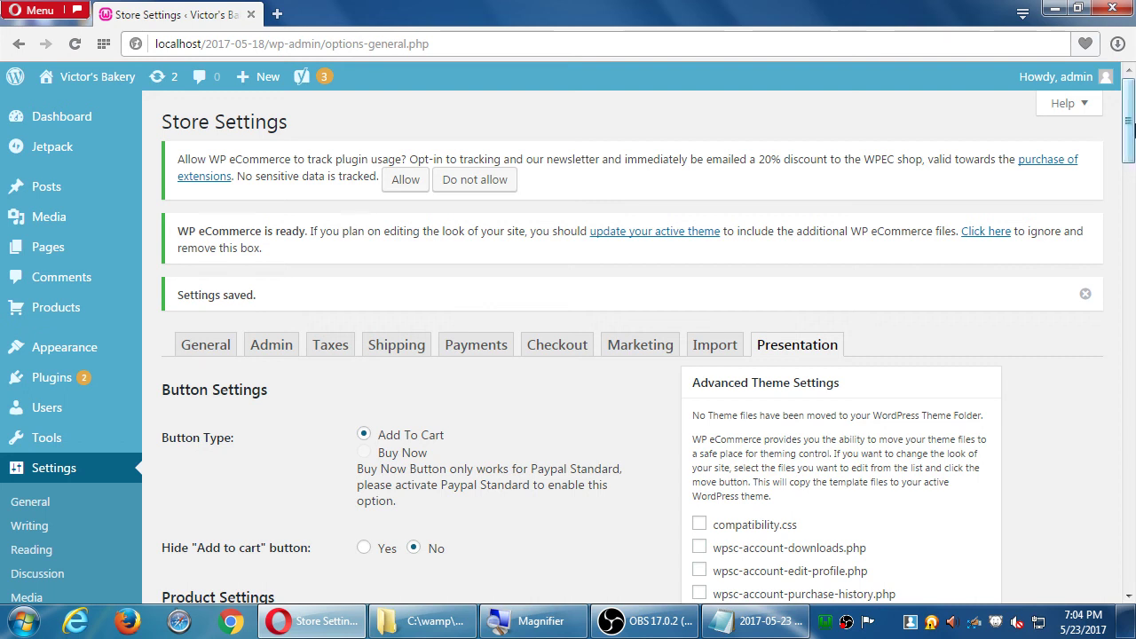
# Dismiss the WP eCommerce ready notice, decline usage tracking, and save the store settings again.
pyautogui.click(991, 239)
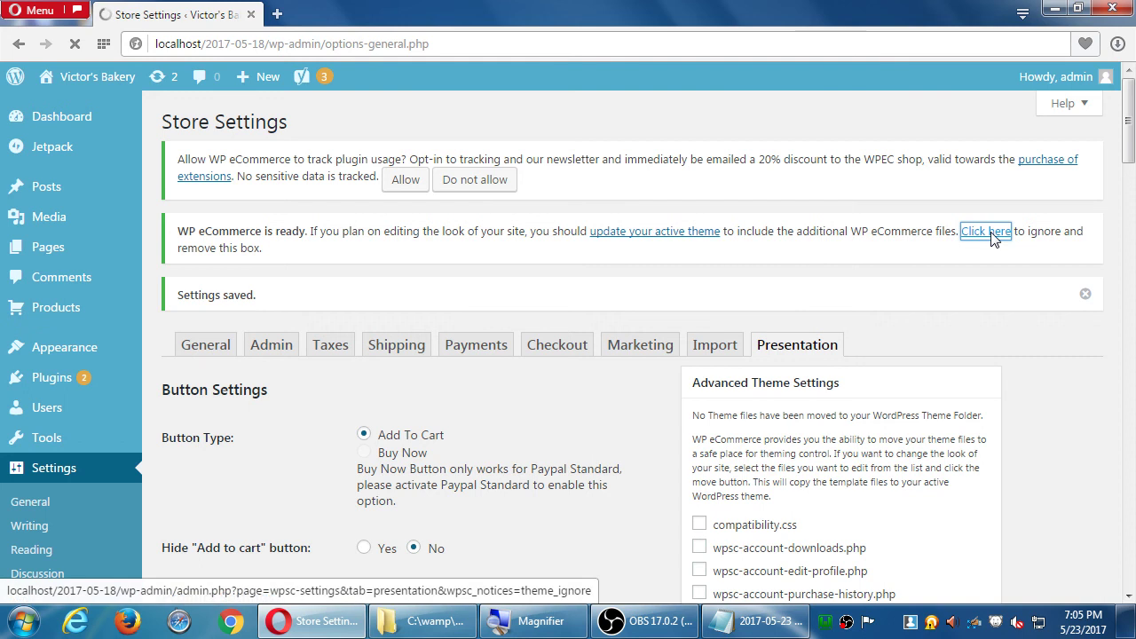
pyautogui.click(467, 182)
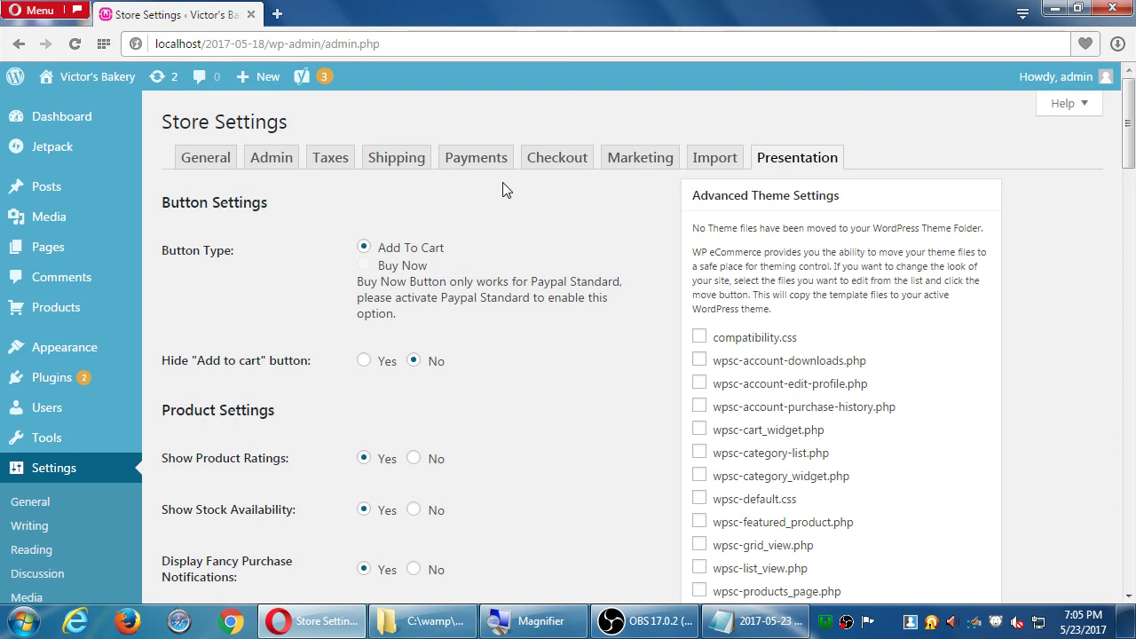
pyautogui.scroll(-15, 542, 183)
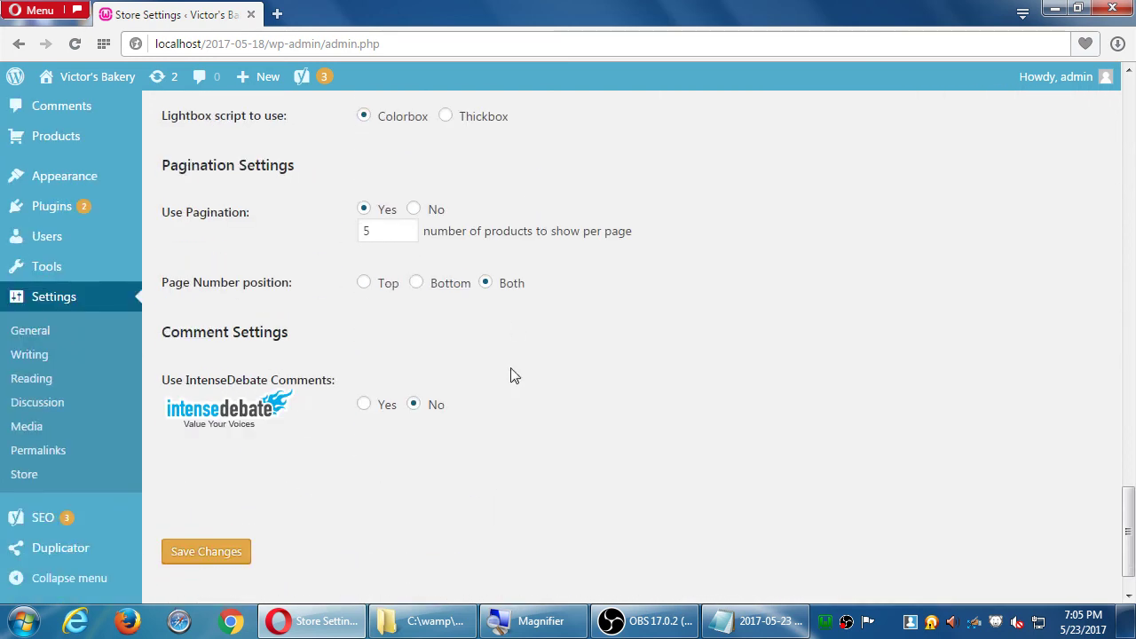
pyautogui.click(223, 552)
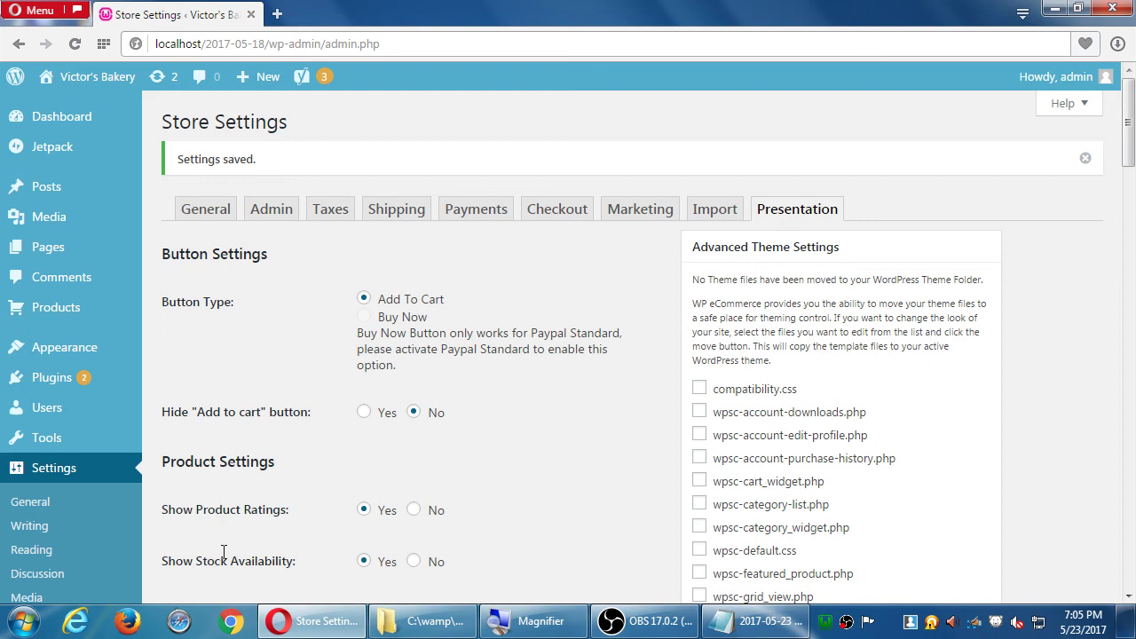
# Visit the Victor's Bakery storefront from the admin bar and scroll through its Welcome home page.
pyautogui.moveTo(107, 88)
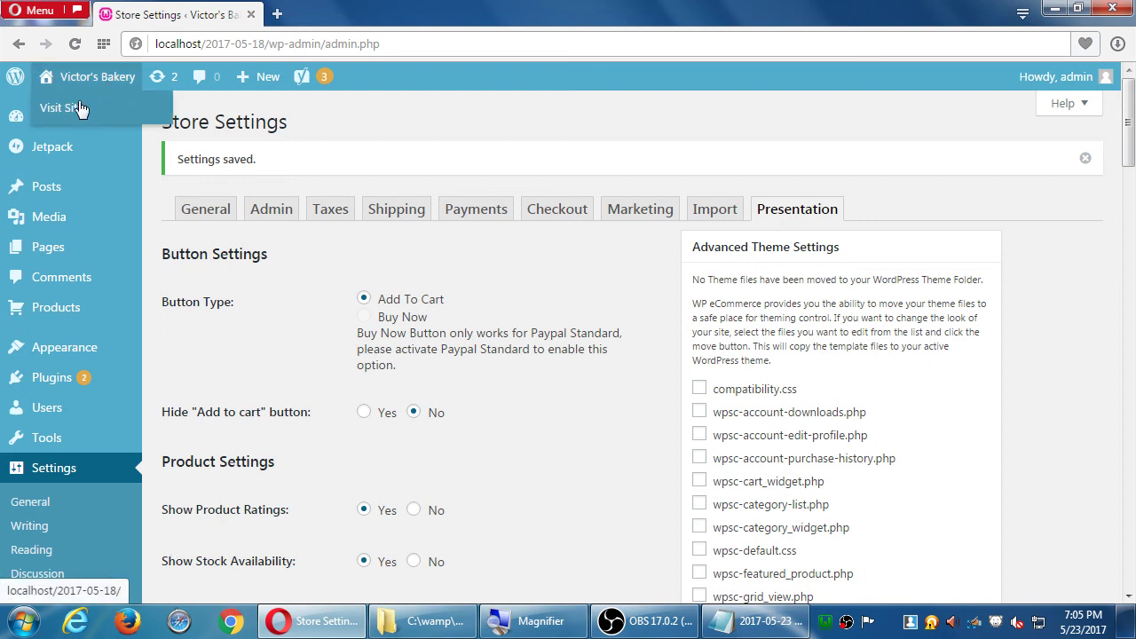
pyautogui.click(78, 103)
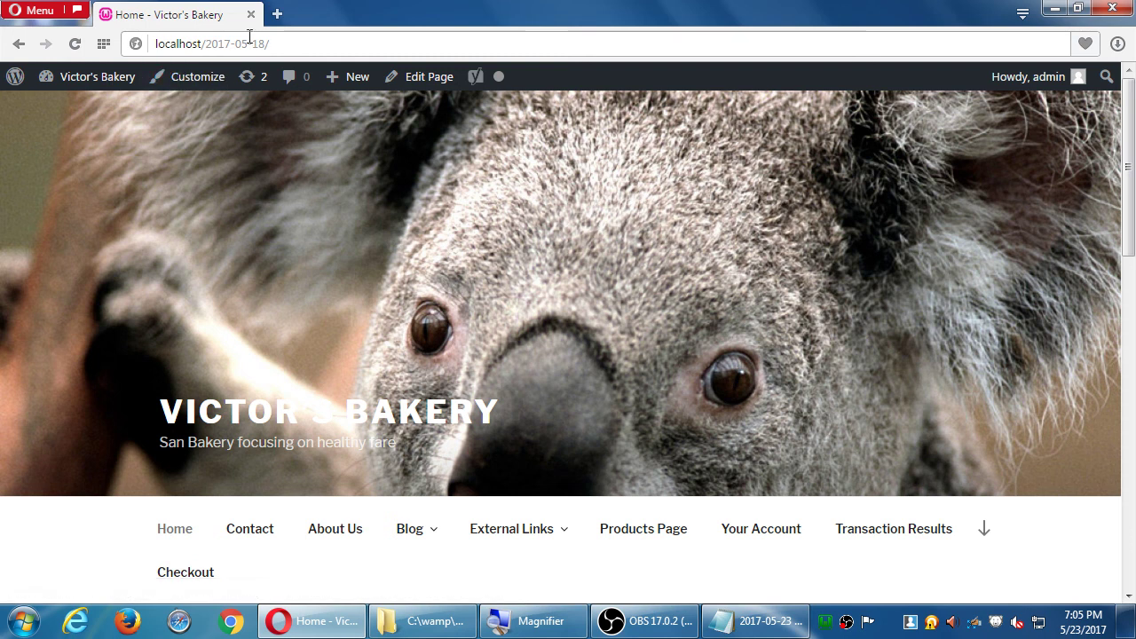
pyautogui.scroll(-4, 124, 227)
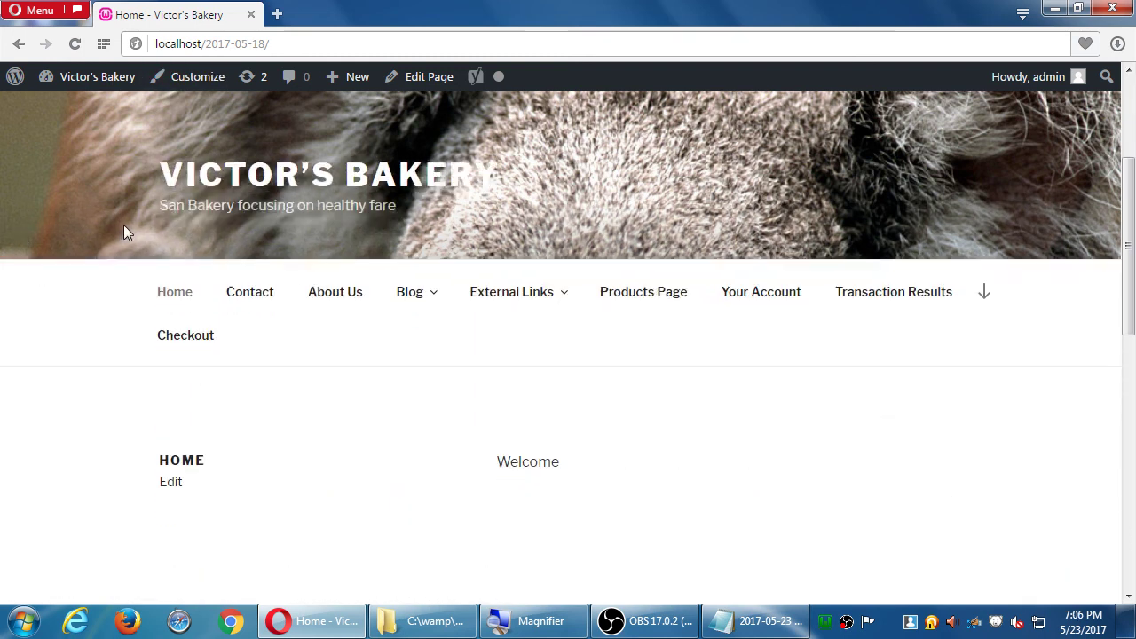
pyautogui.scroll(-3, 124, 230)
pyautogui.scroll(4, 124, 226)
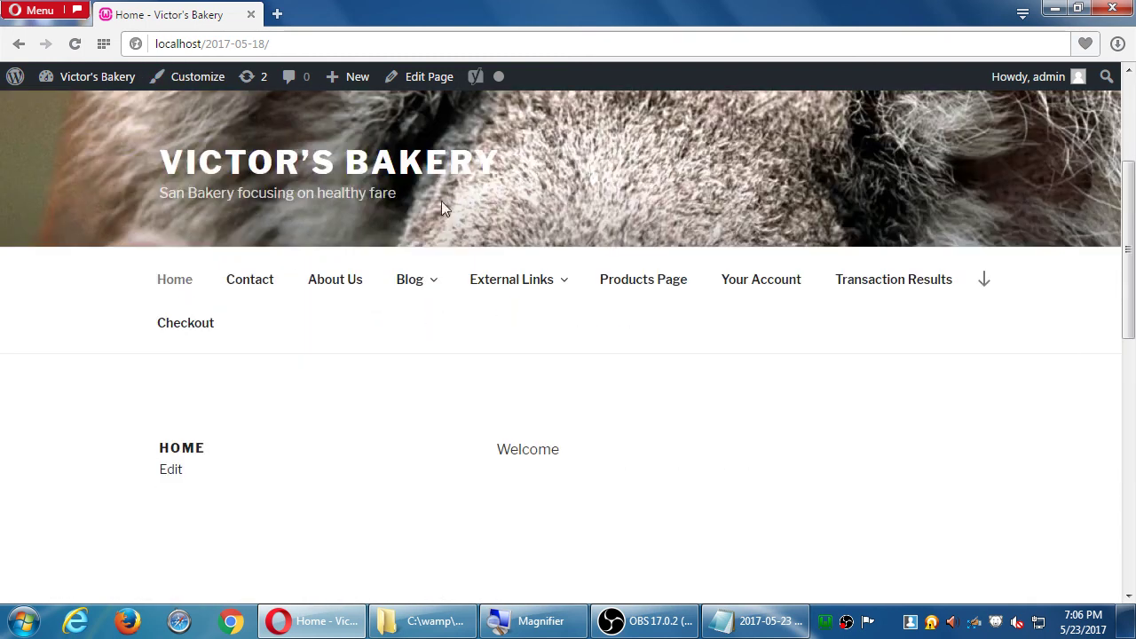